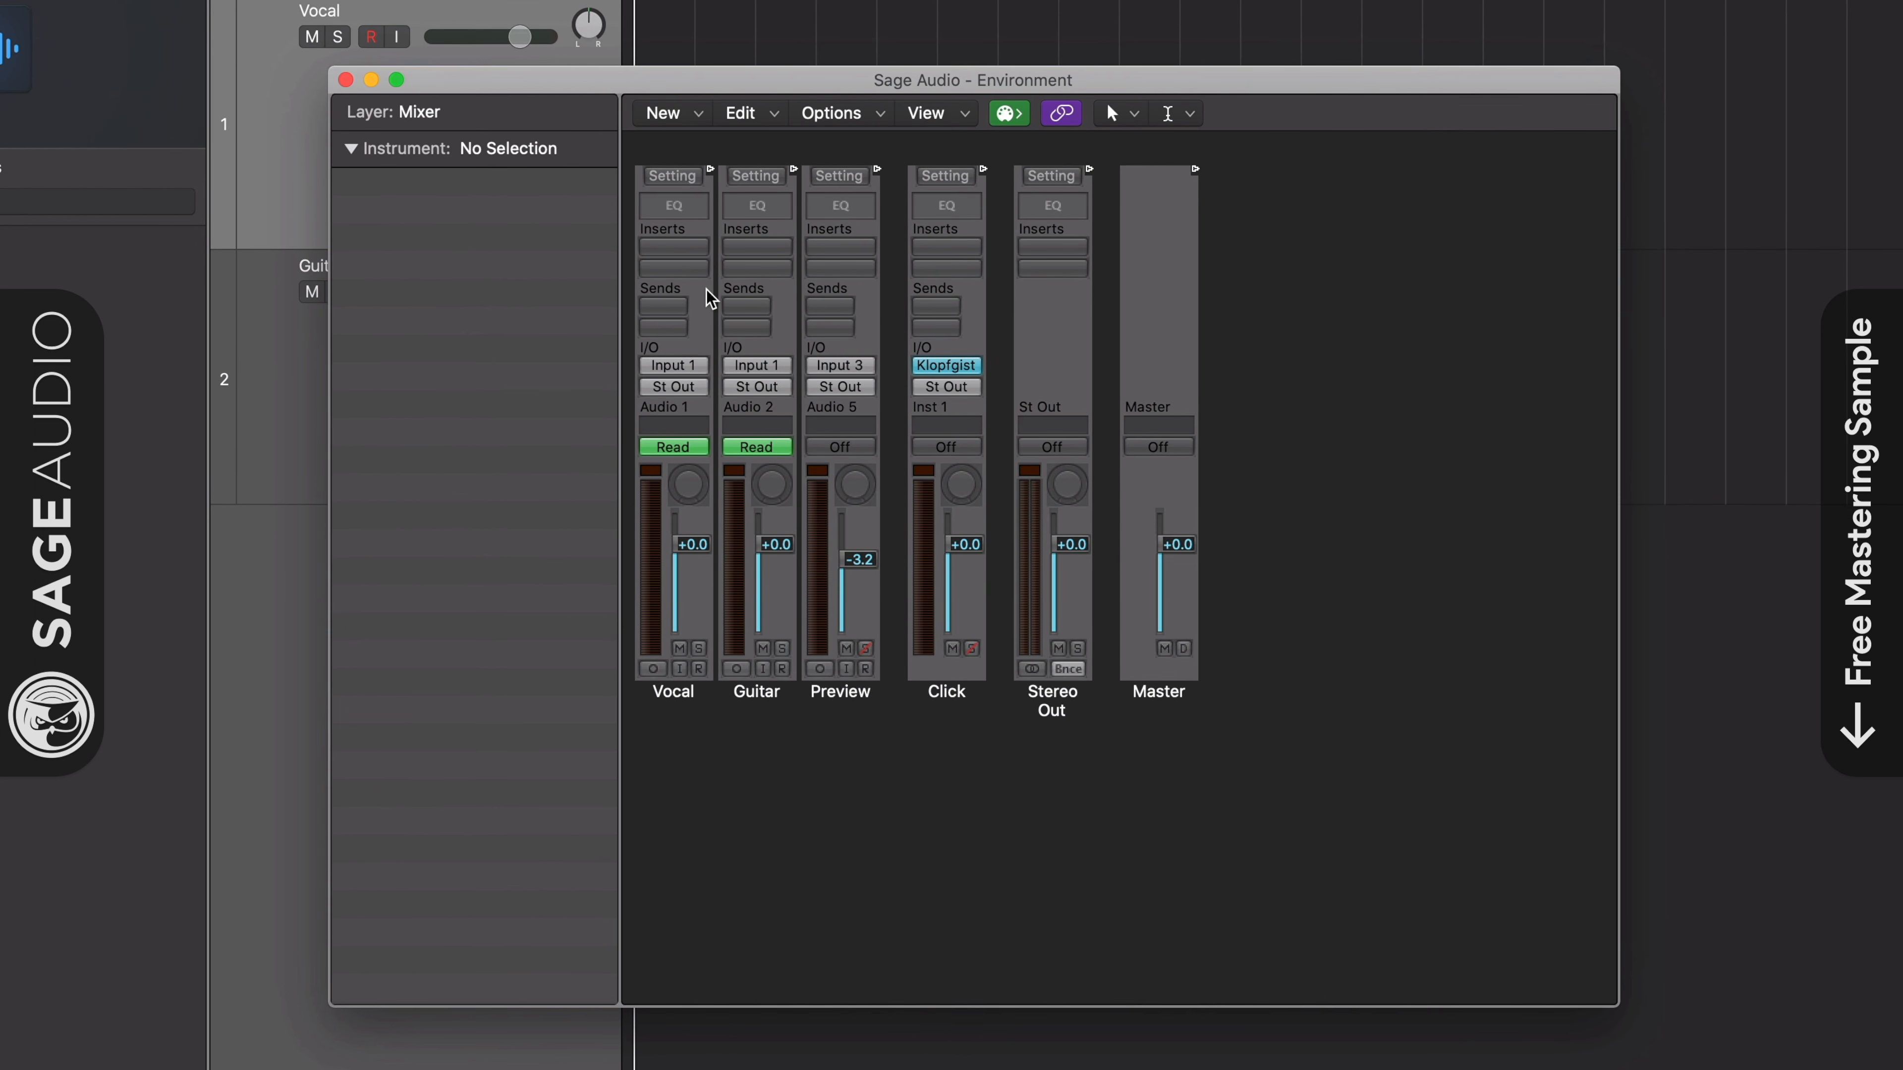
- Look through the plug-in choices for the Vocal strip's first insert, and close the Environment window
click(680, 260)
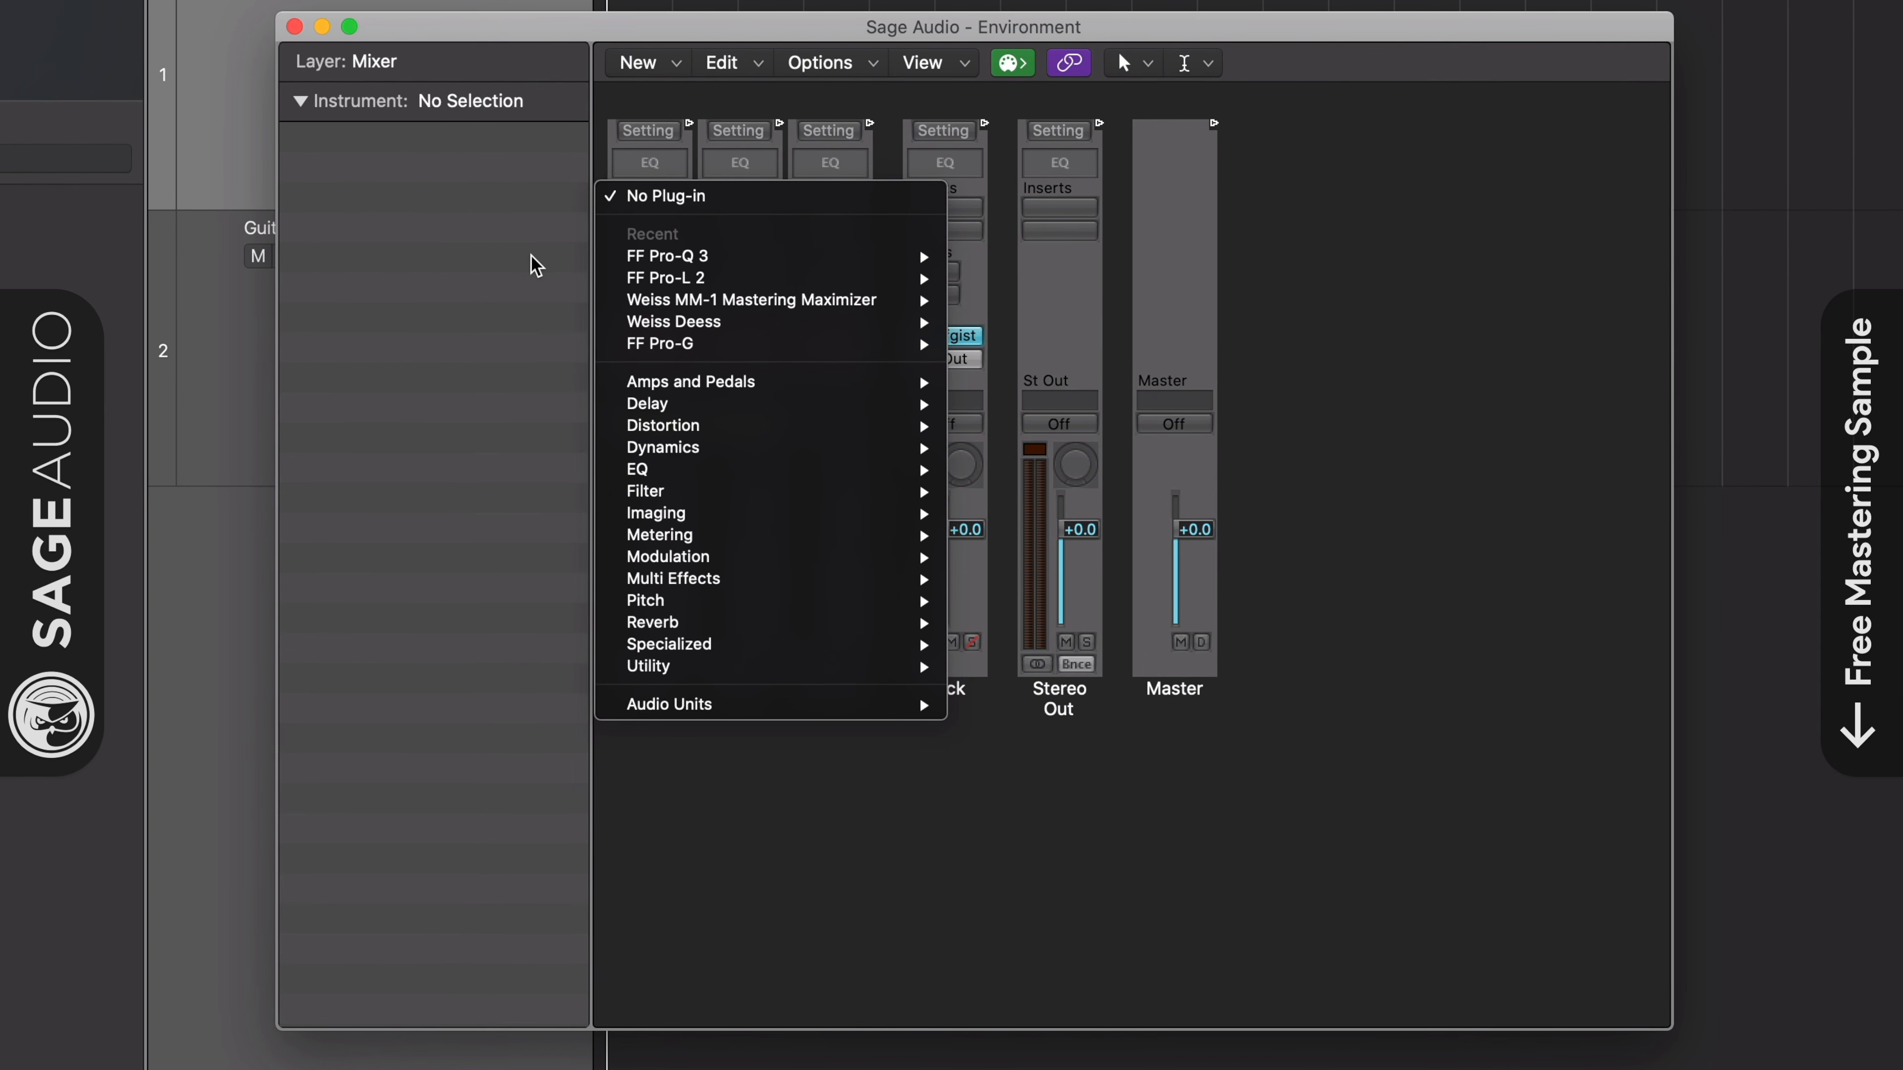
click(538, 296)
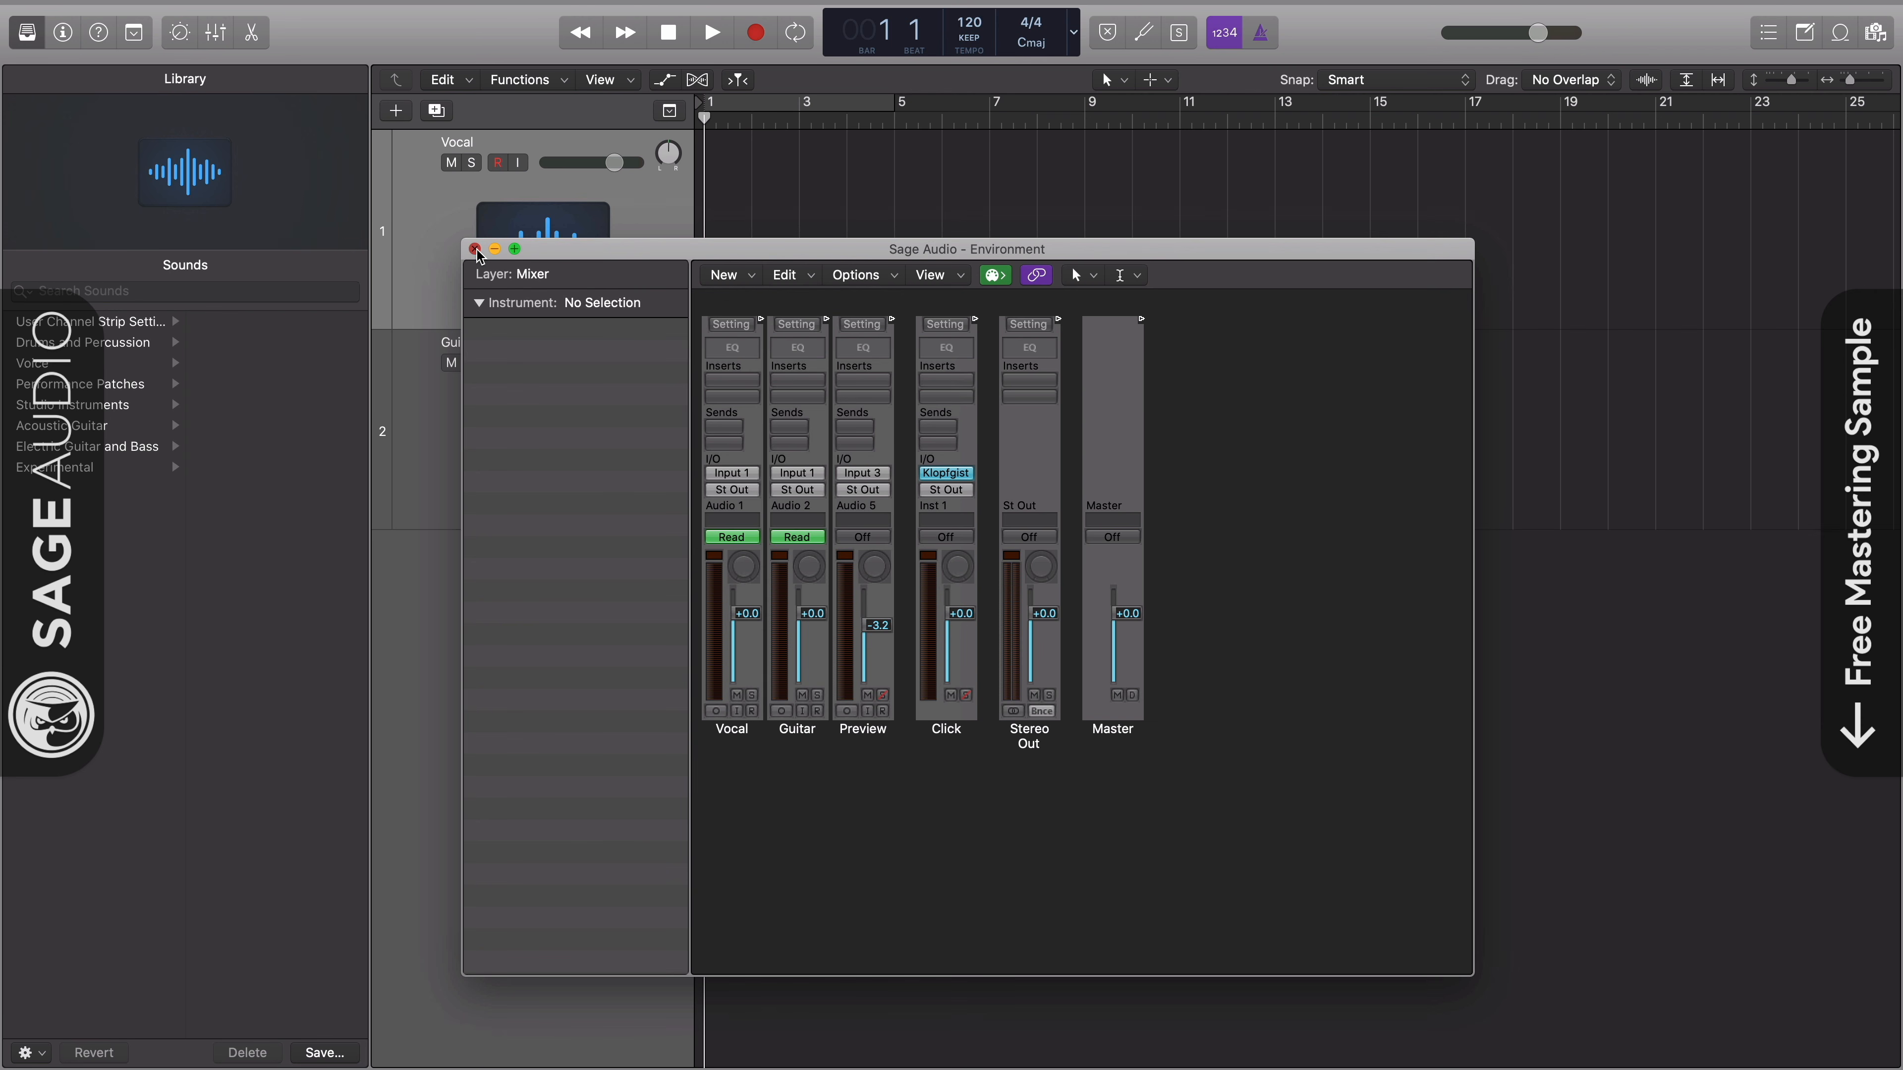
click(475, 249)
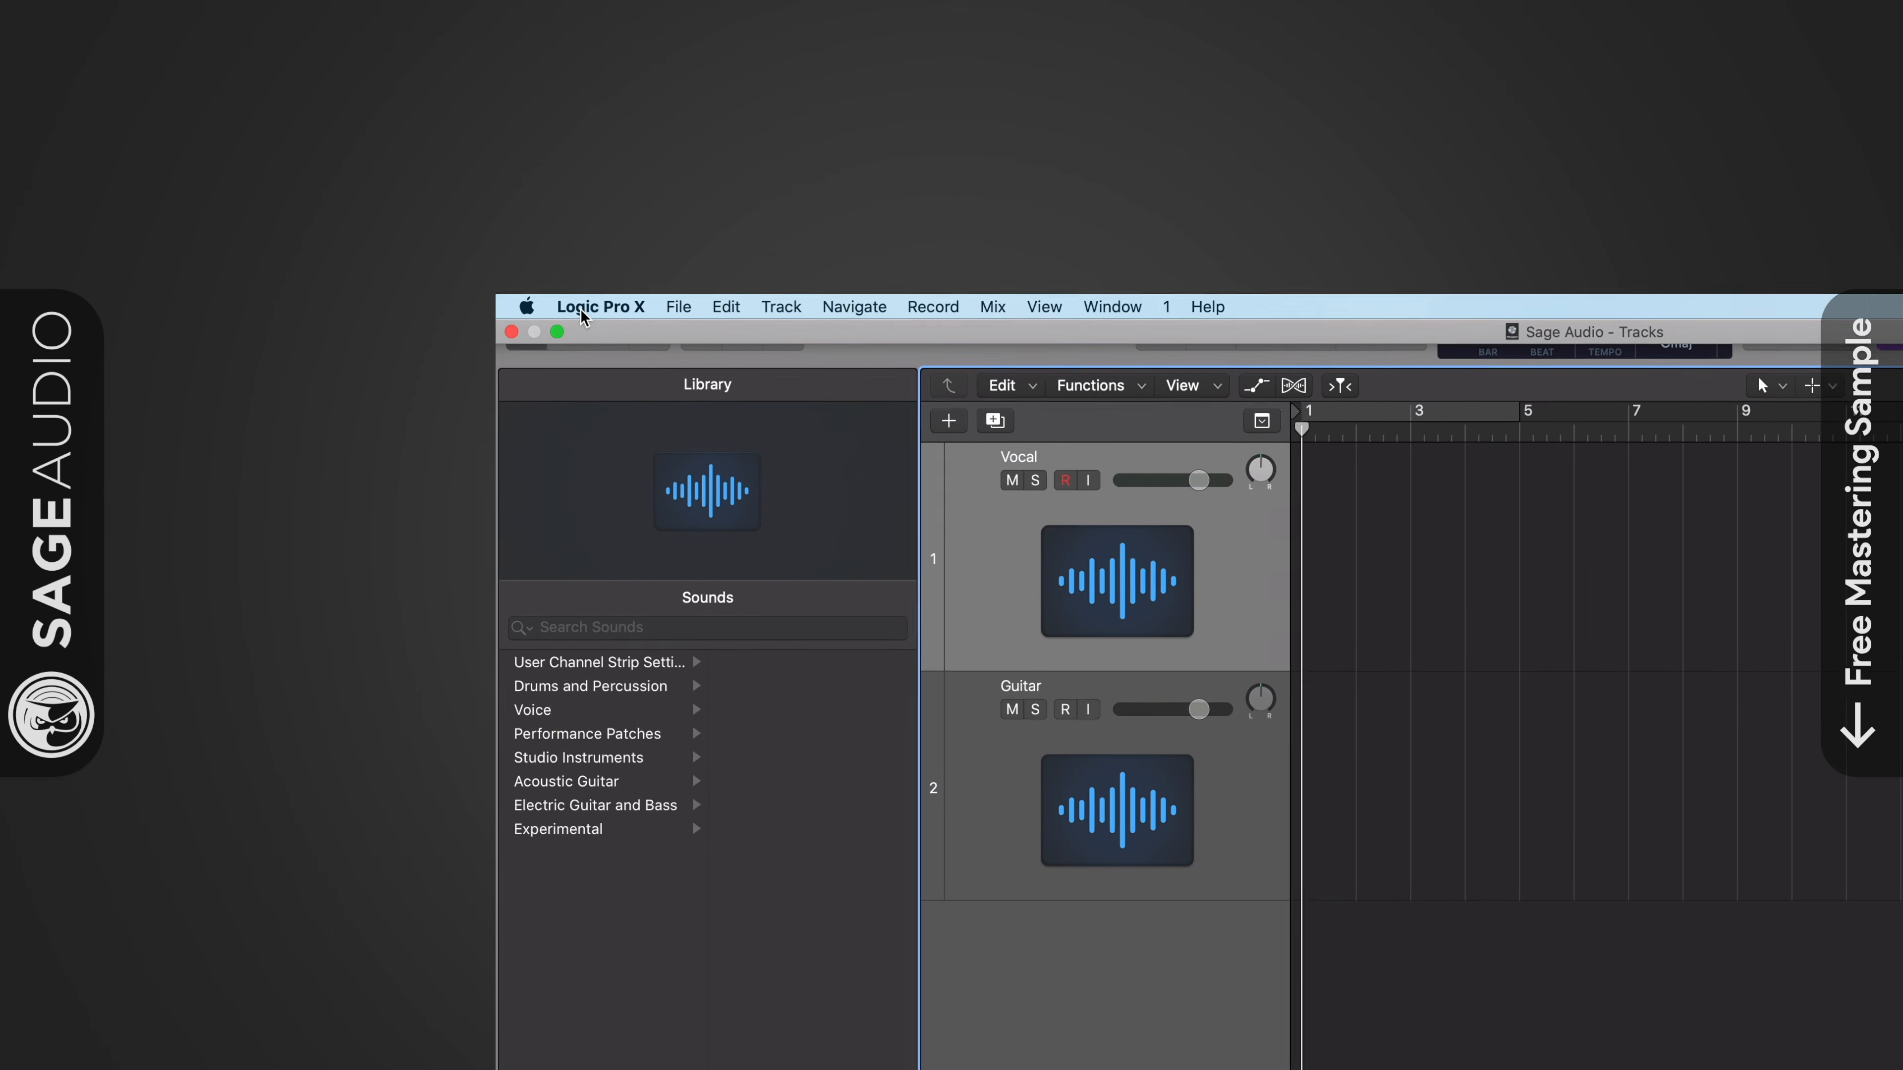
- Check the Show Advanced Tools setting and its additional options in the Advanced preferences, and close the preferences
click(191, 73)
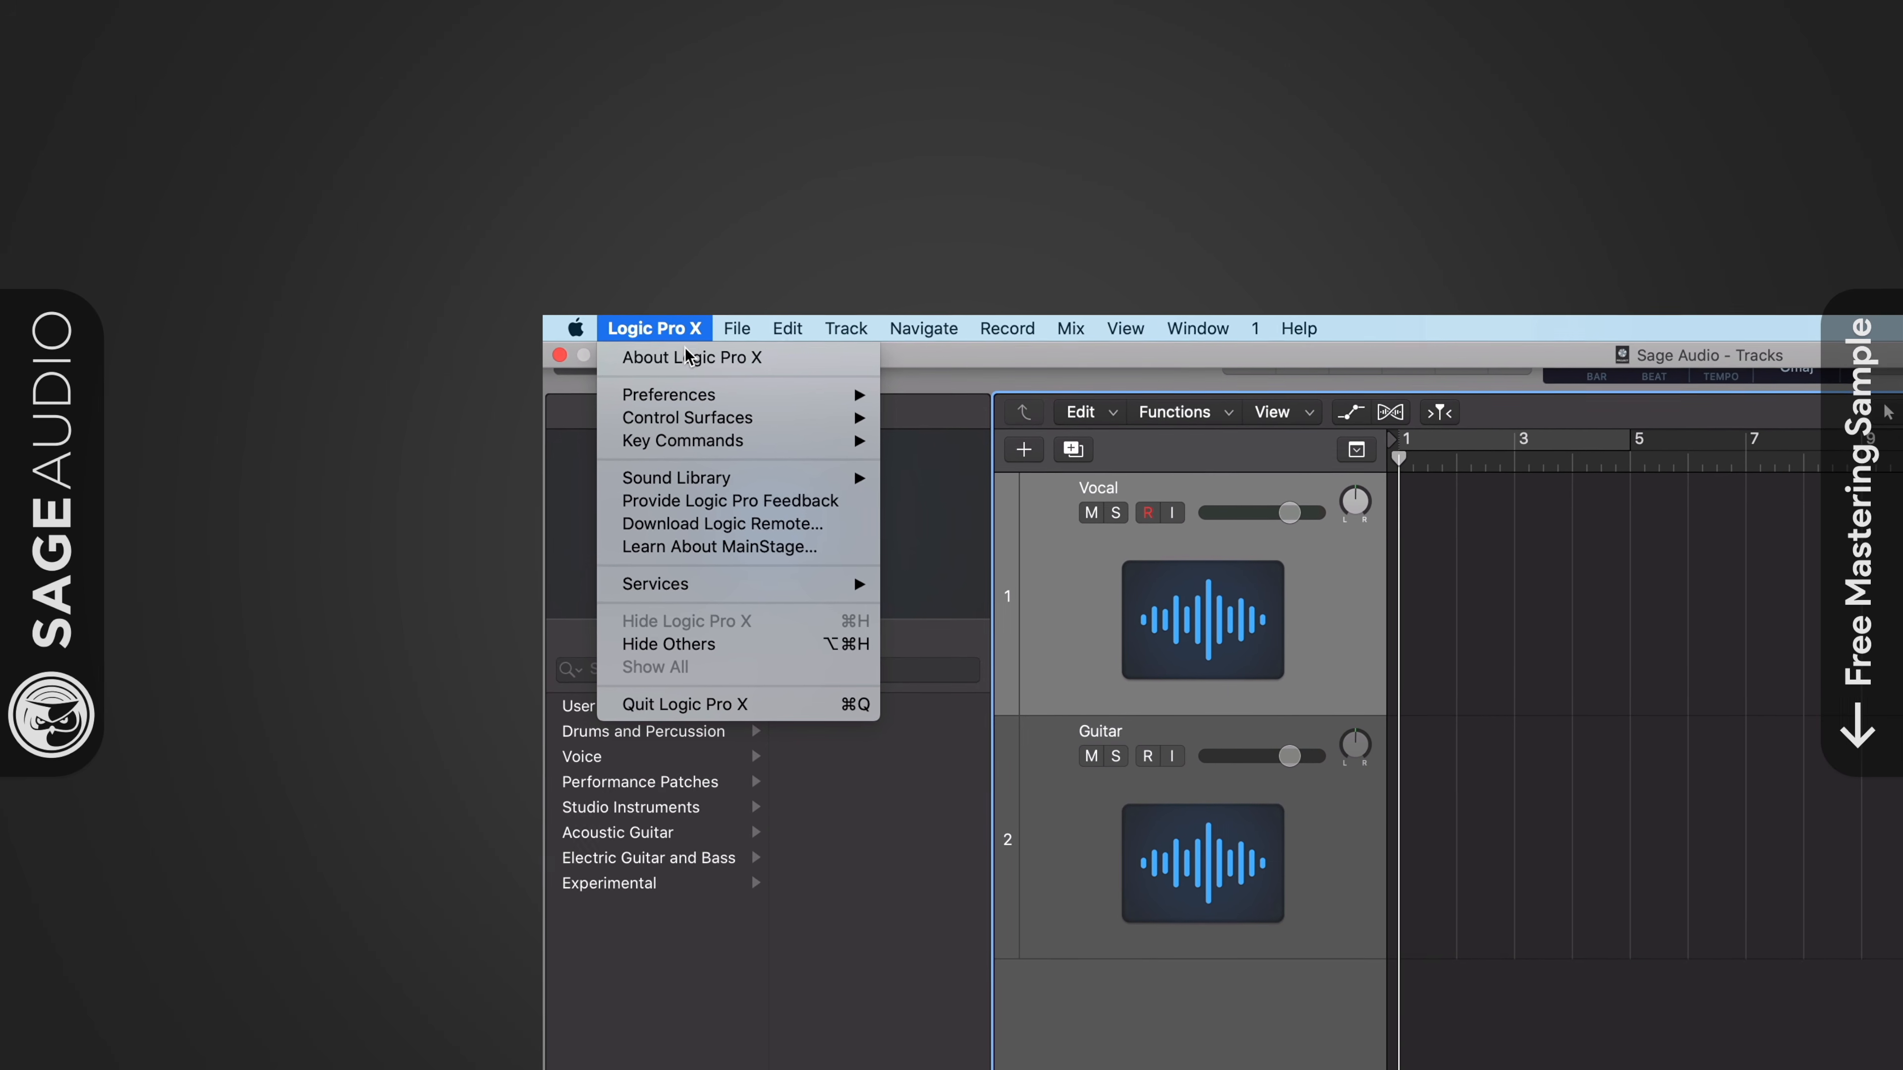
mouse_move(694, 405)
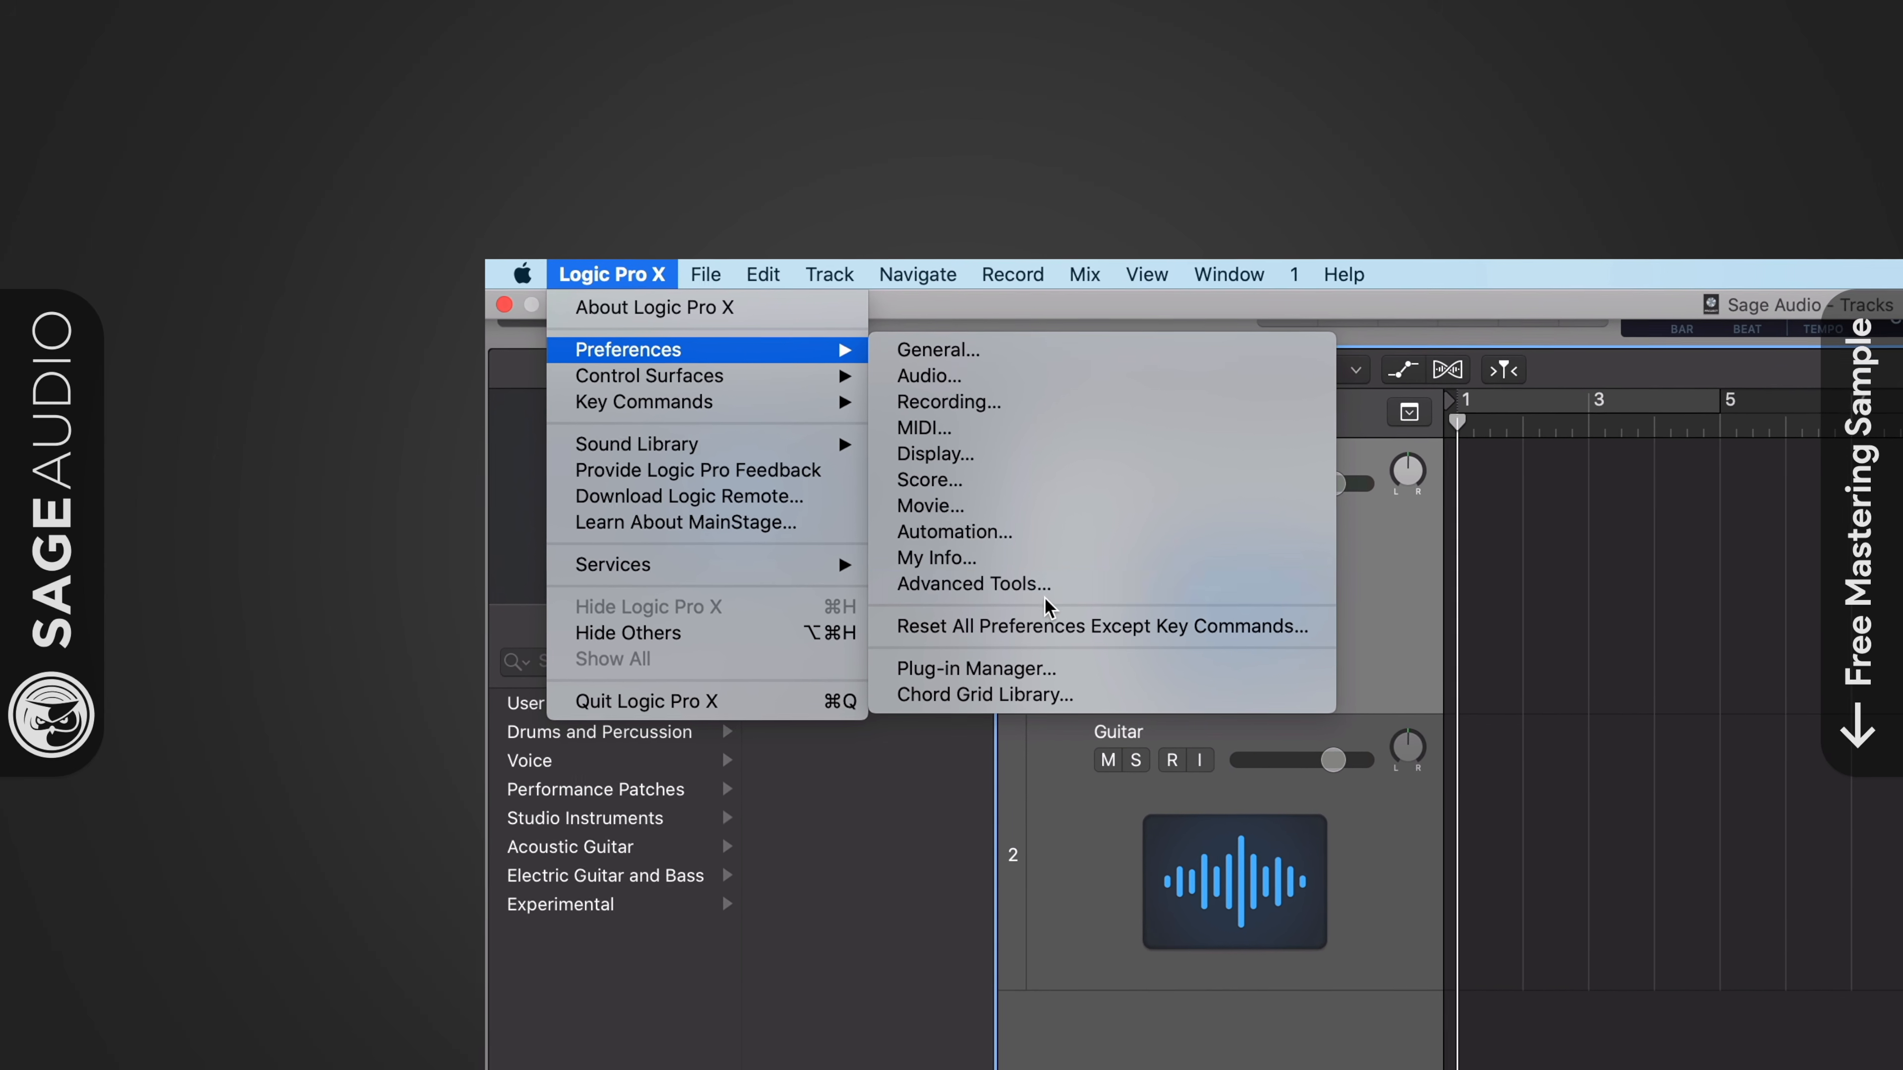
click(978, 586)
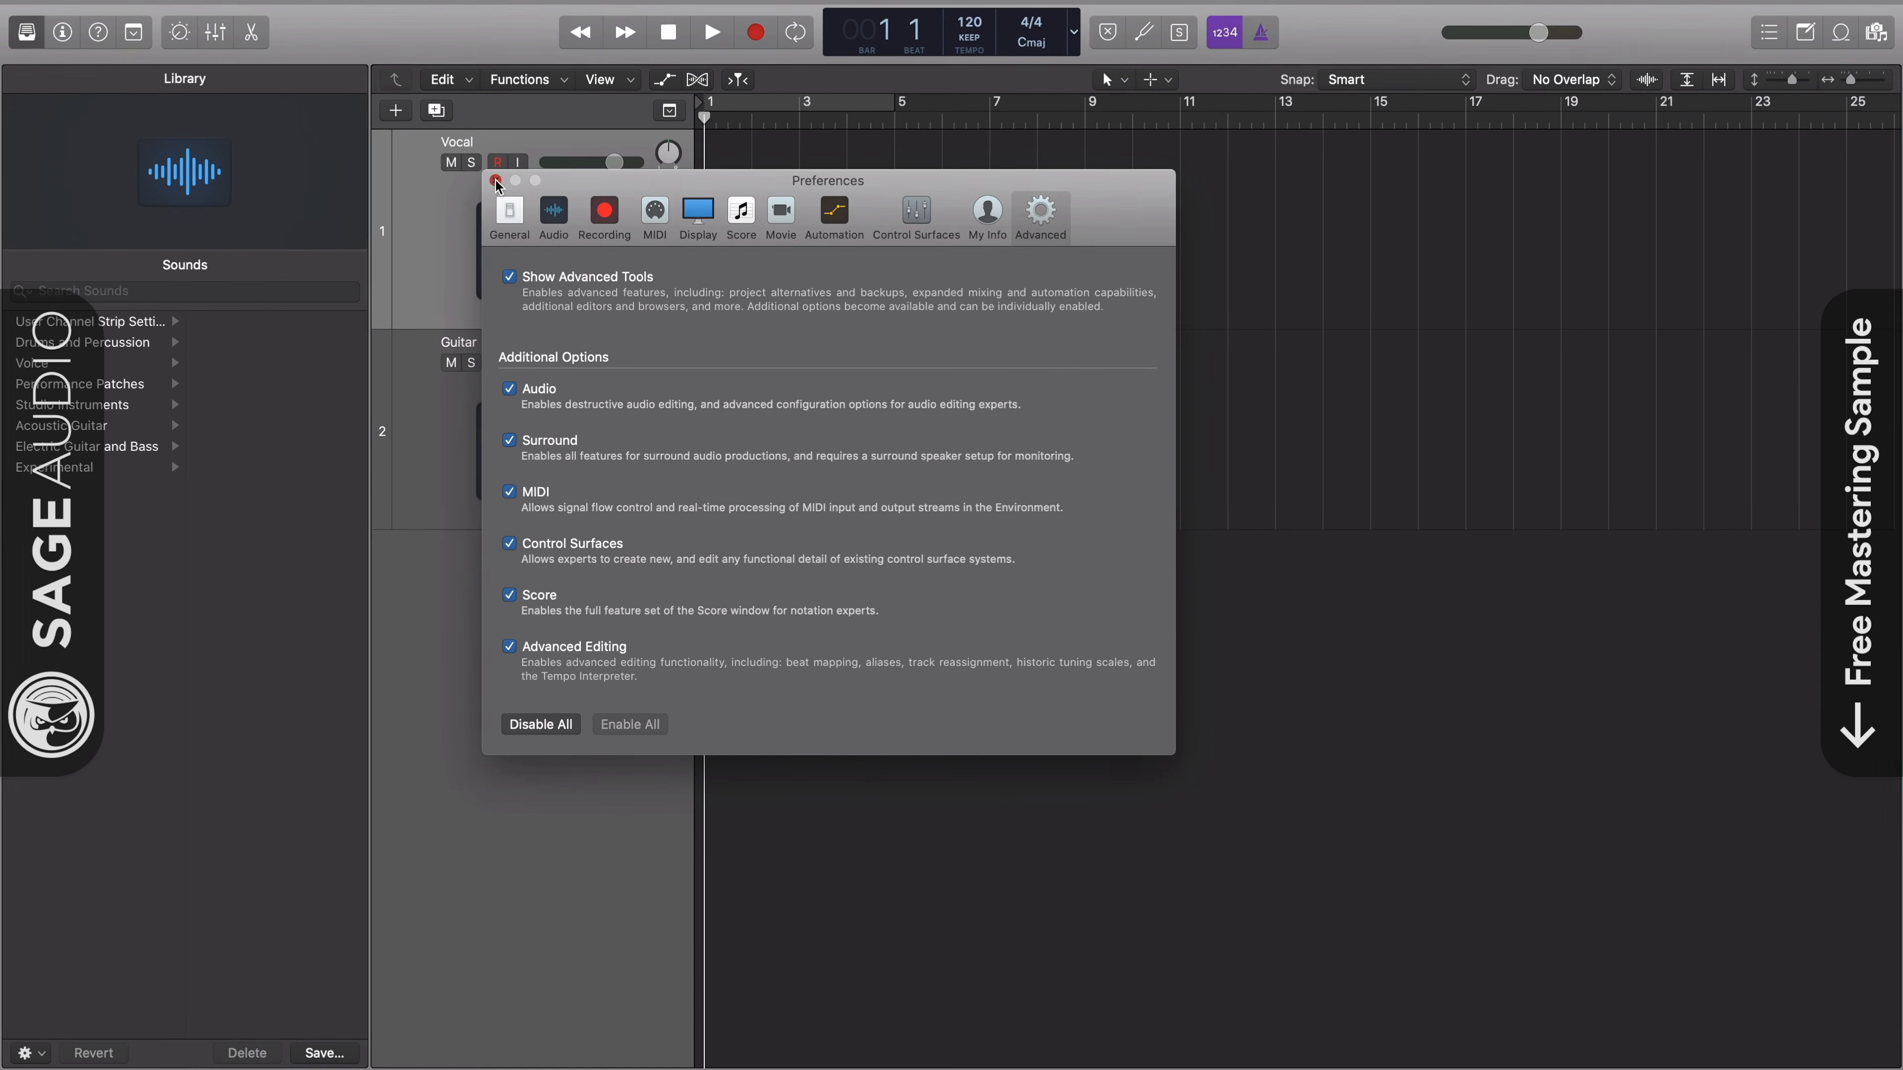
click(495, 180)
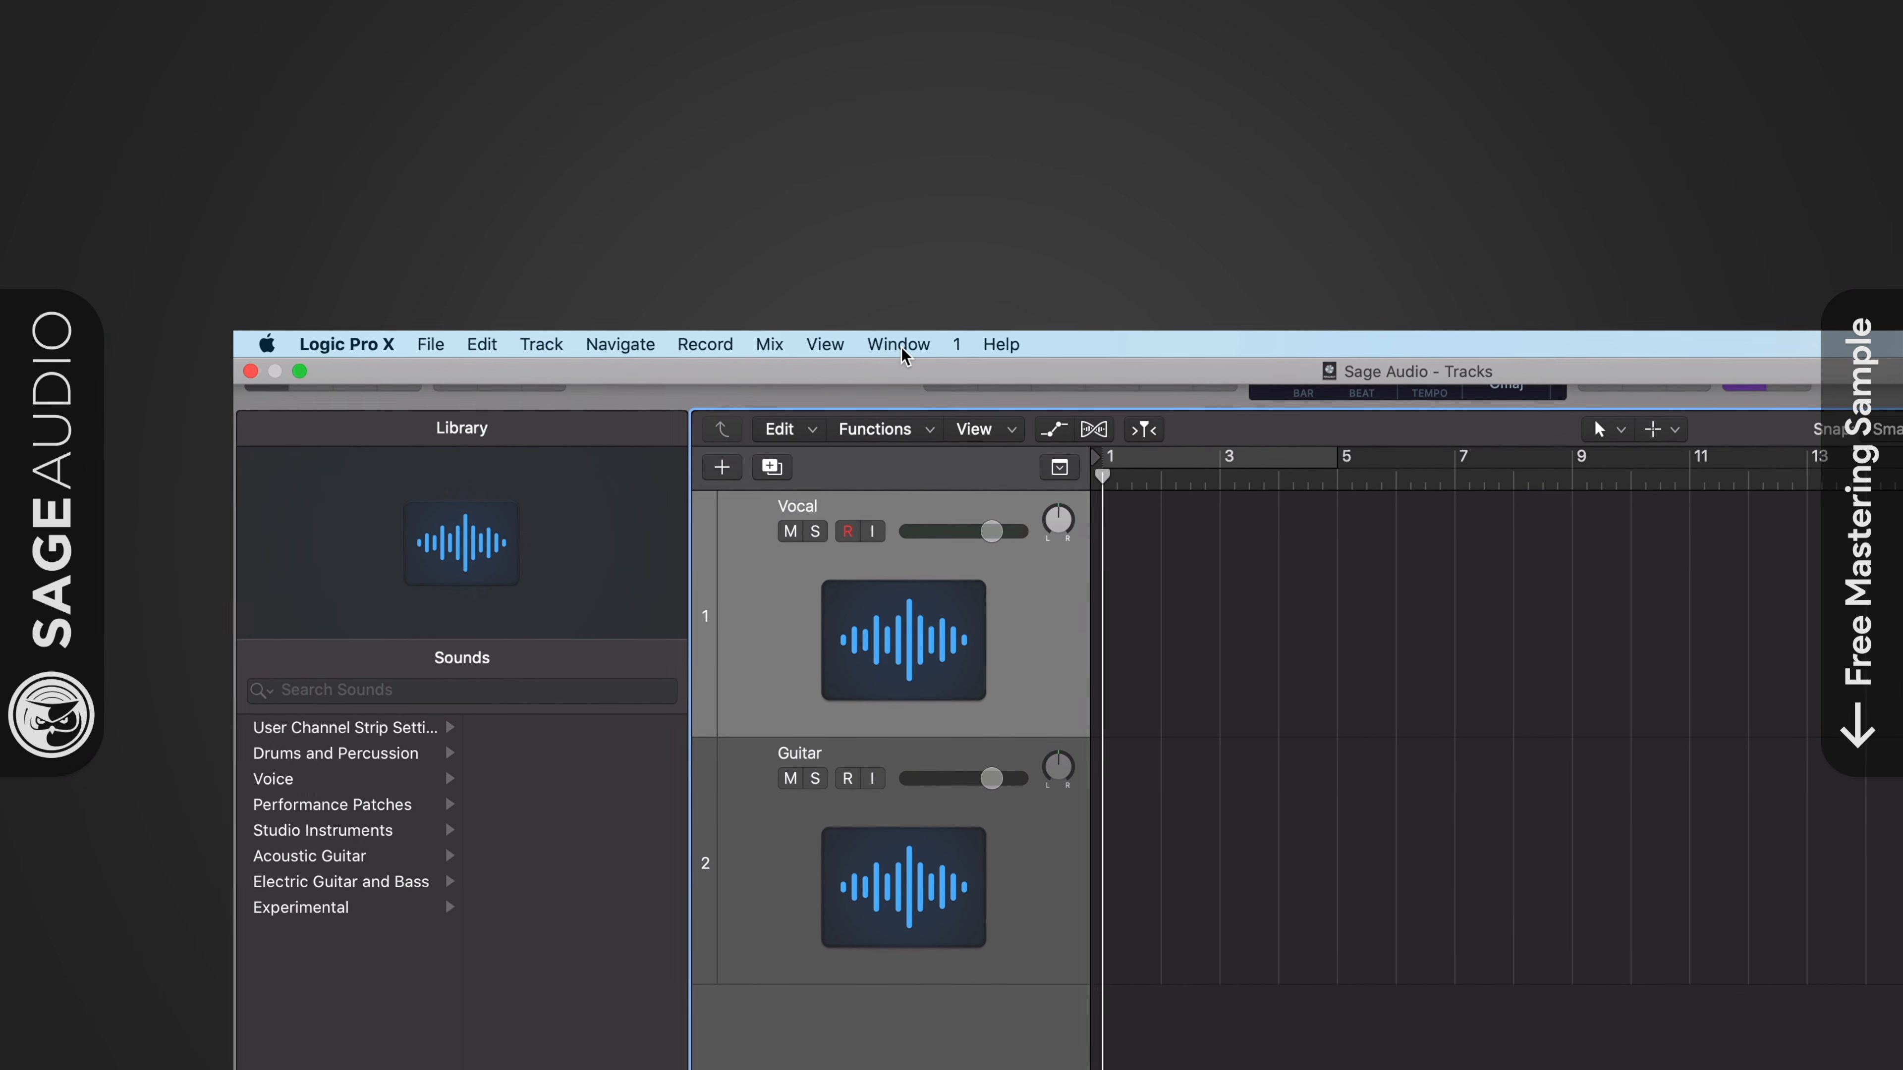
- Open the MIDI Environment window showing the Mixer layer
click(906, 352)
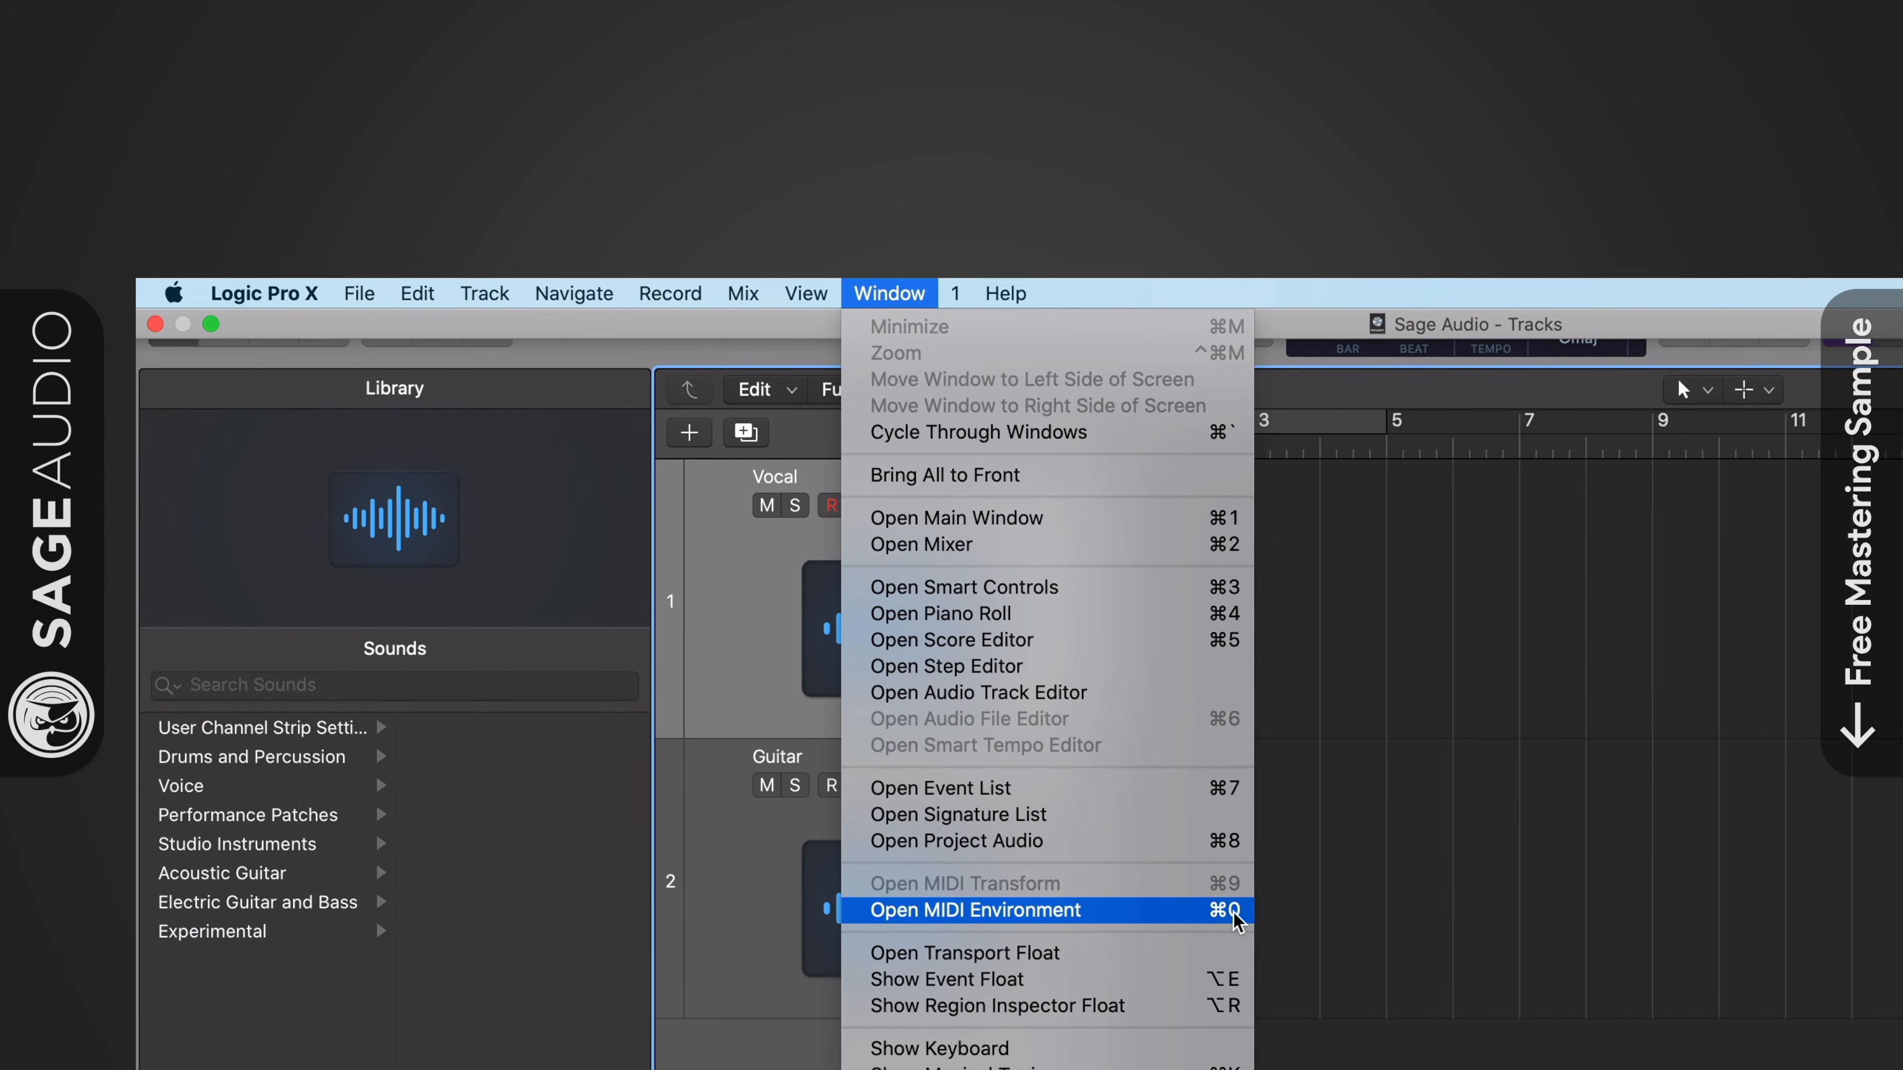
click(1203, 909)
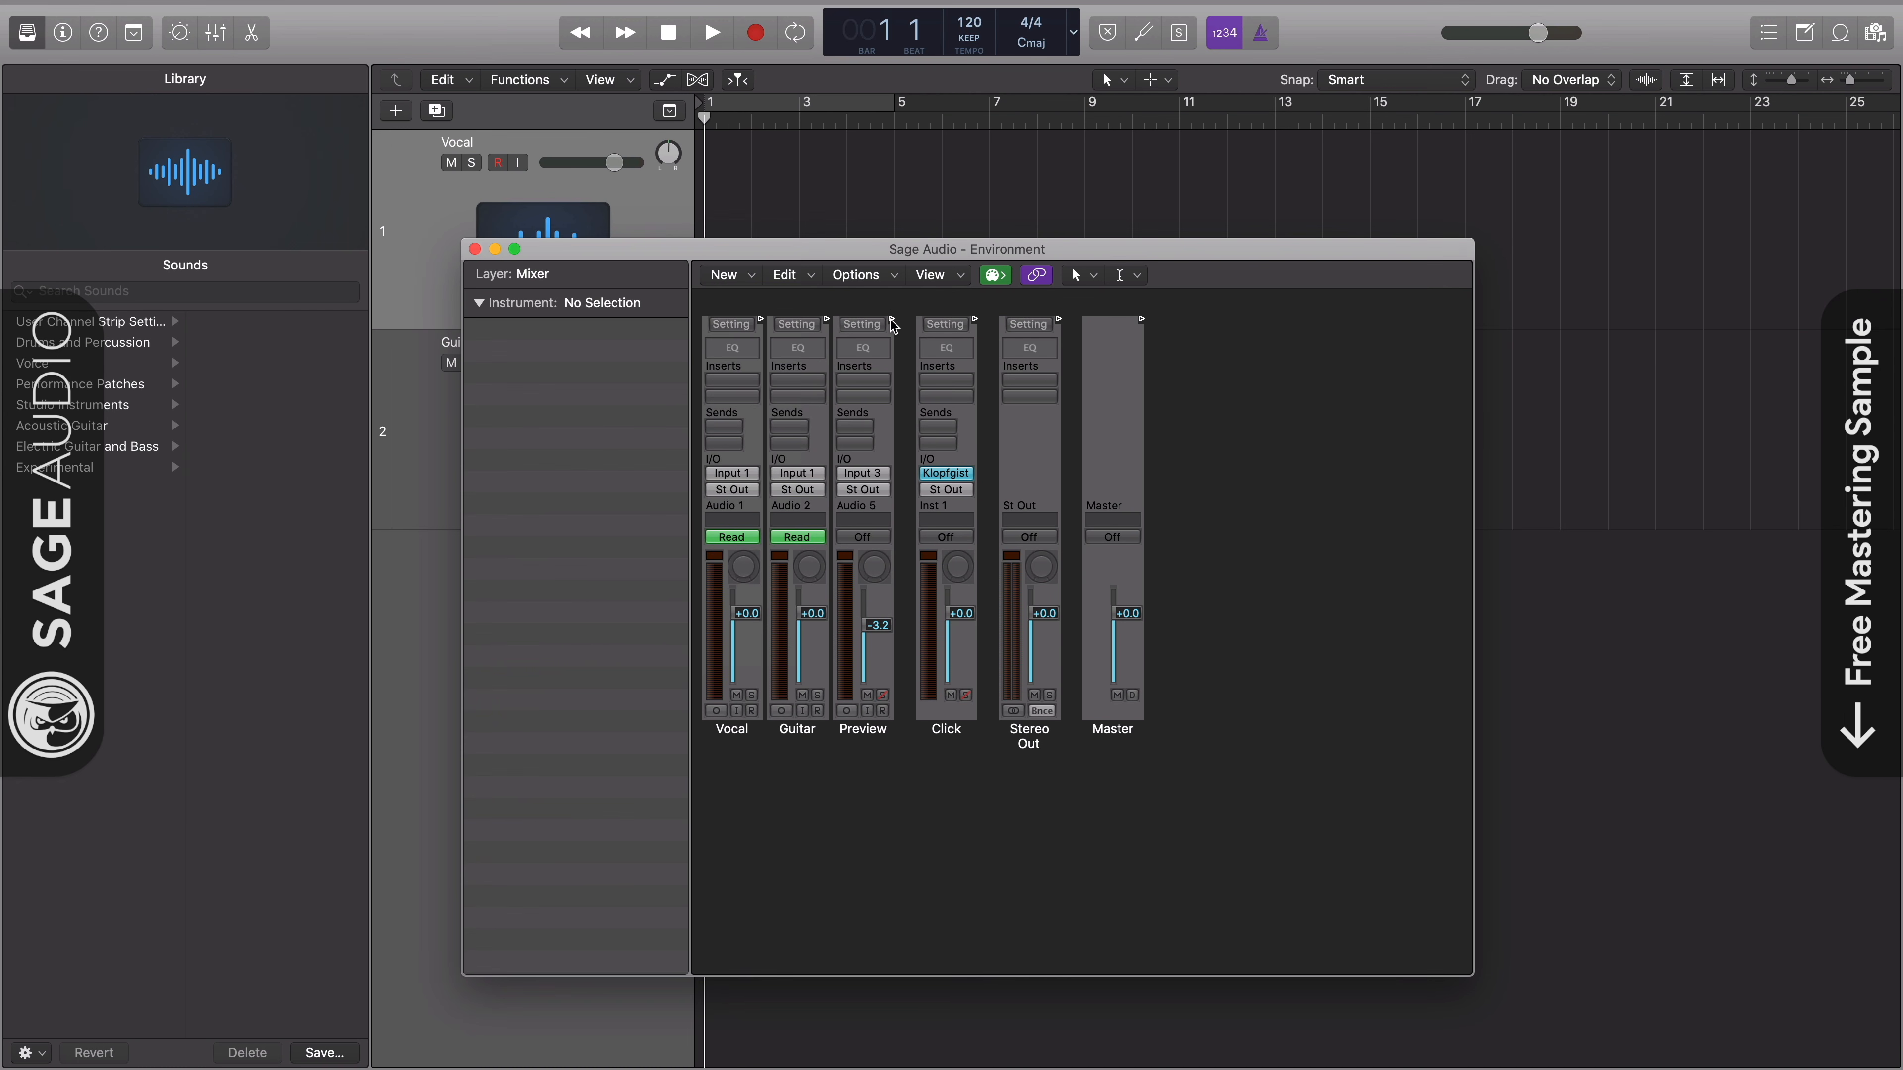
drag(897, 256, 889, 220)
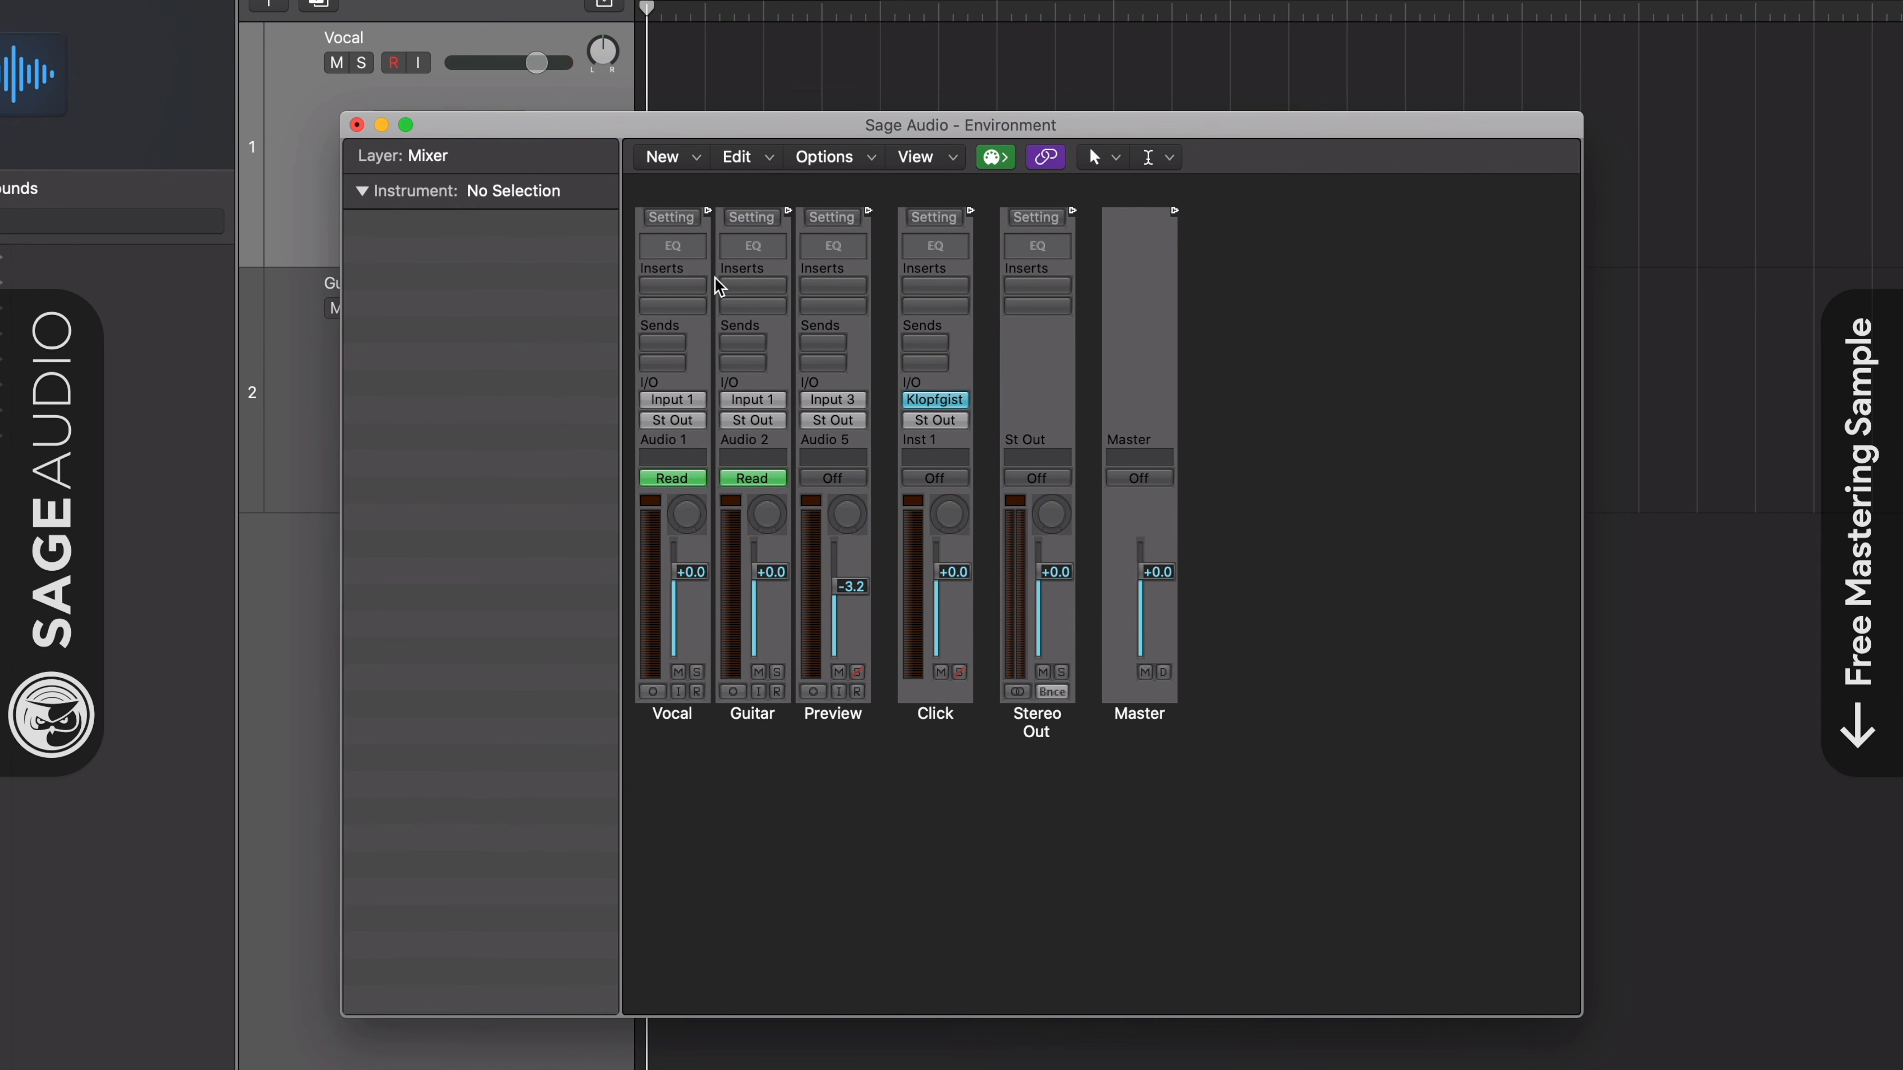
- Create a new Input channel strip in the Environment's Mixer layer and raise its fader to -3.7 dB
click(690, 150)
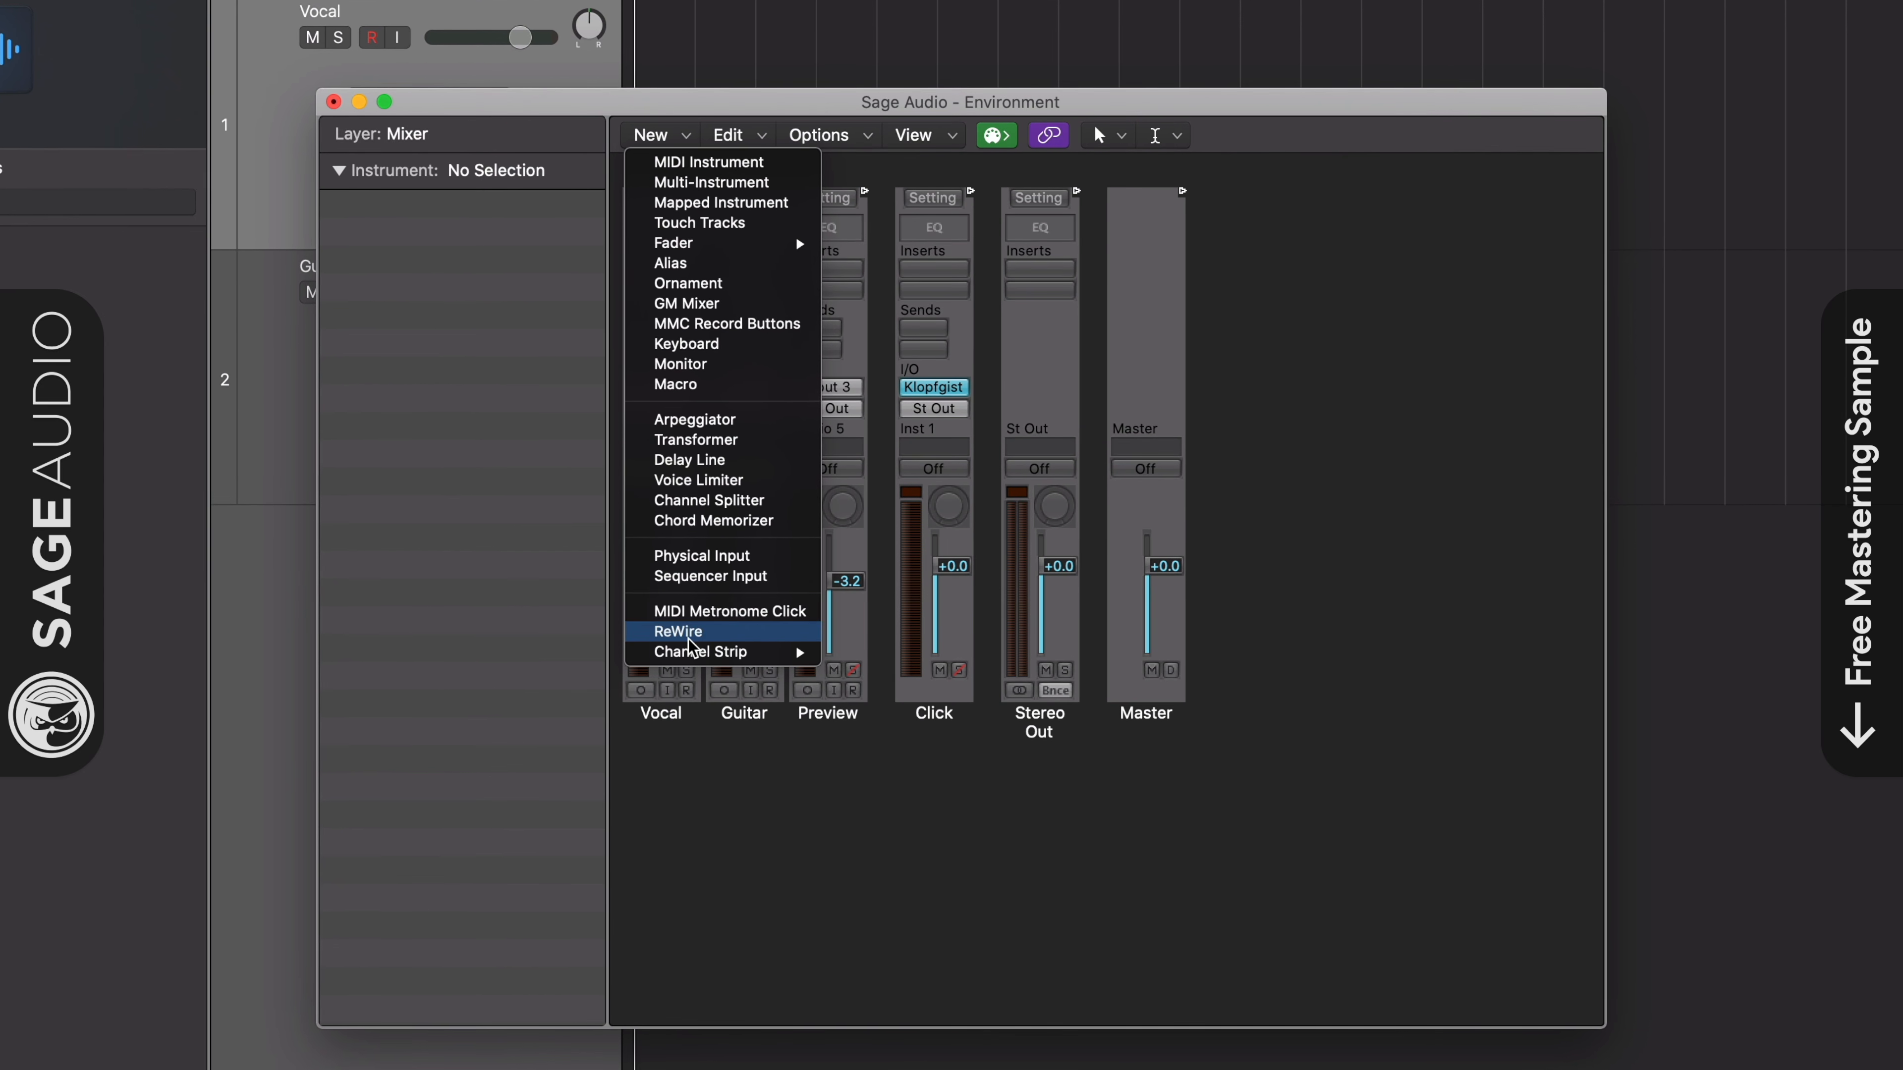
mouse_move(683, 659)
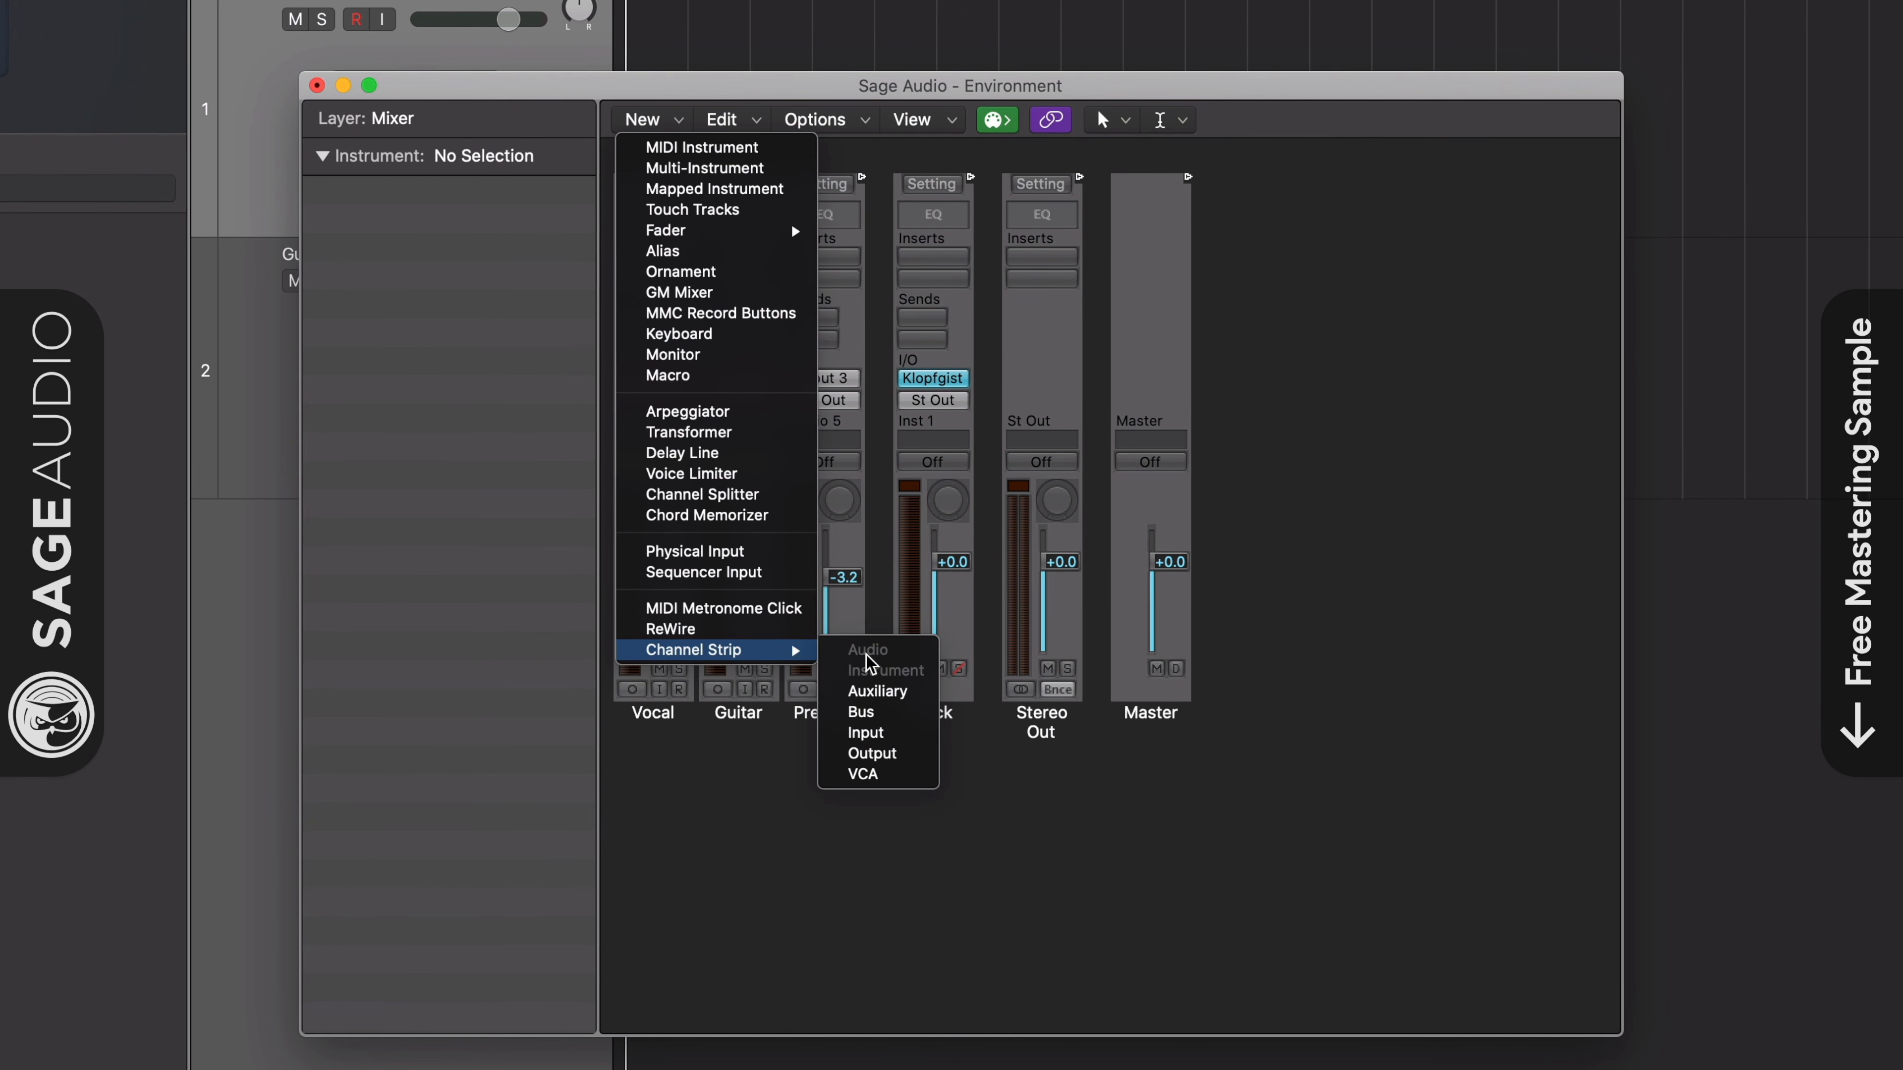
click(870, 733)
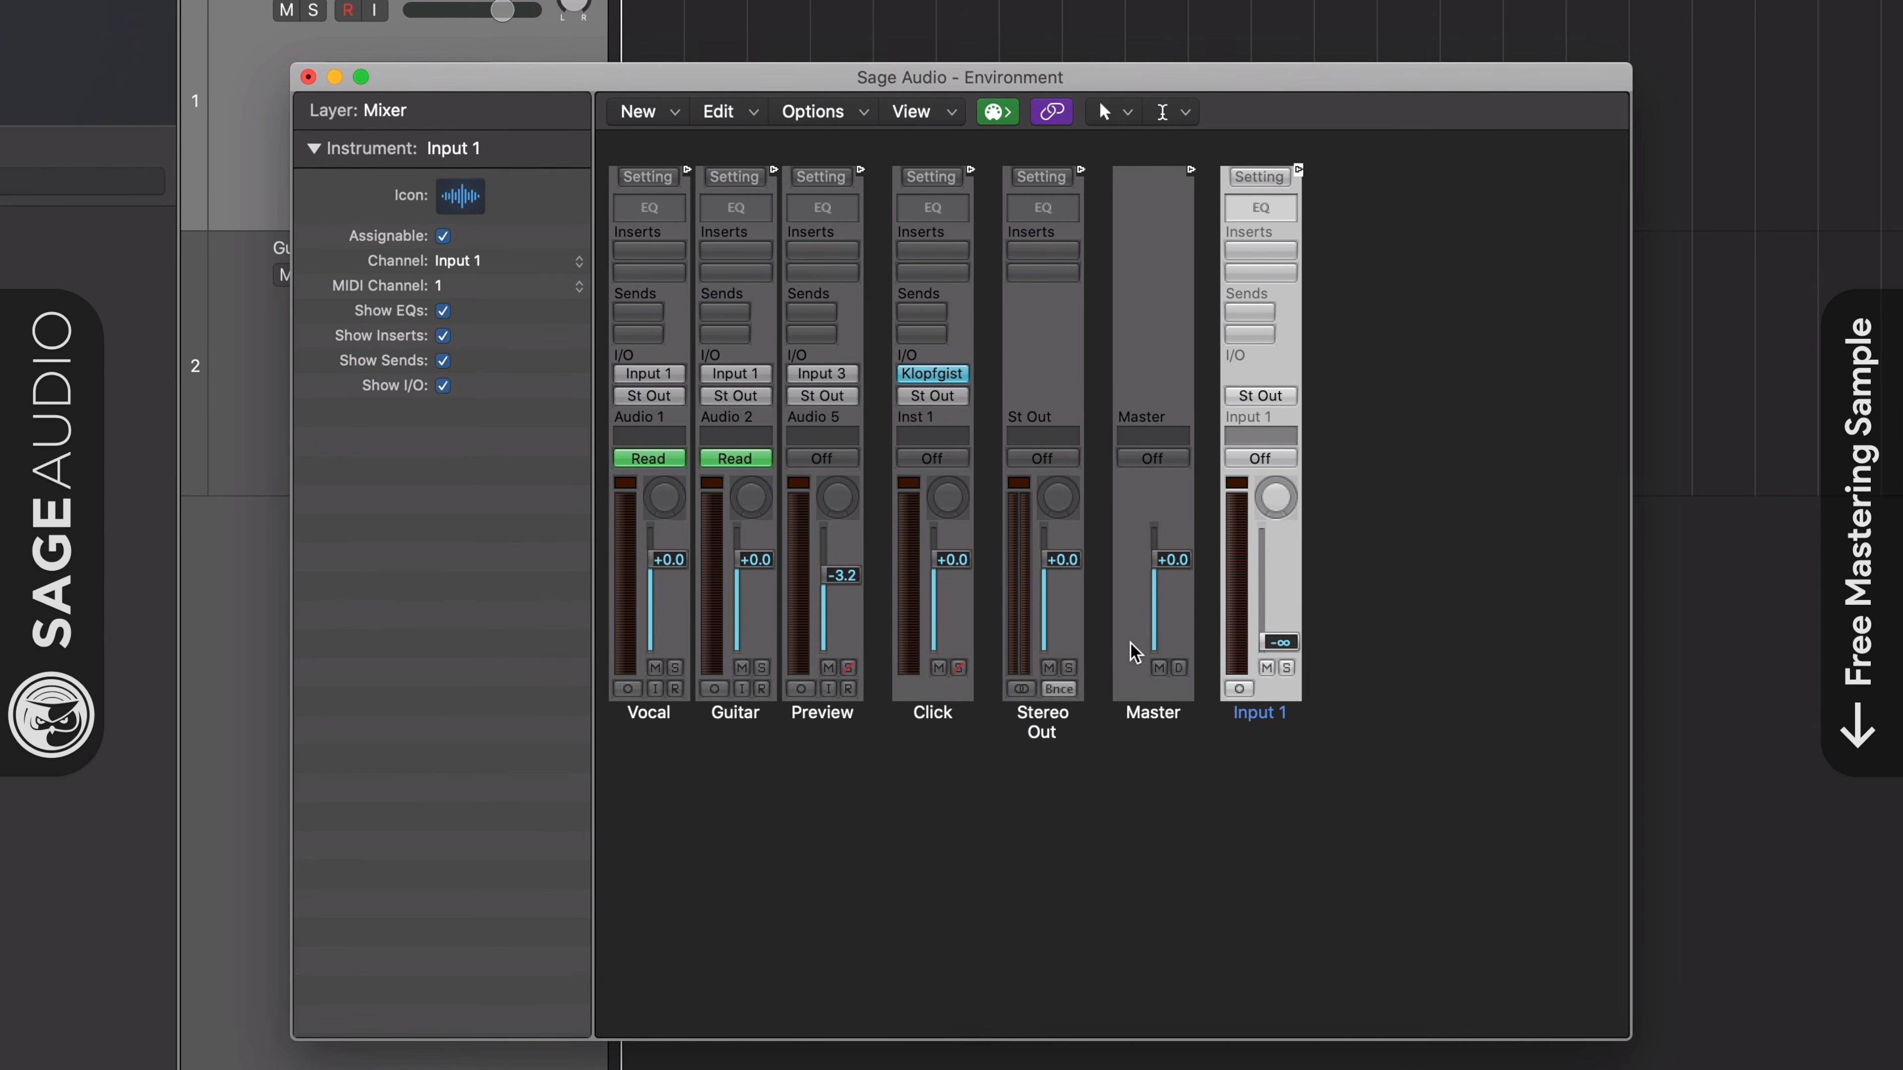
drag(1285, 643, 1281, 466)
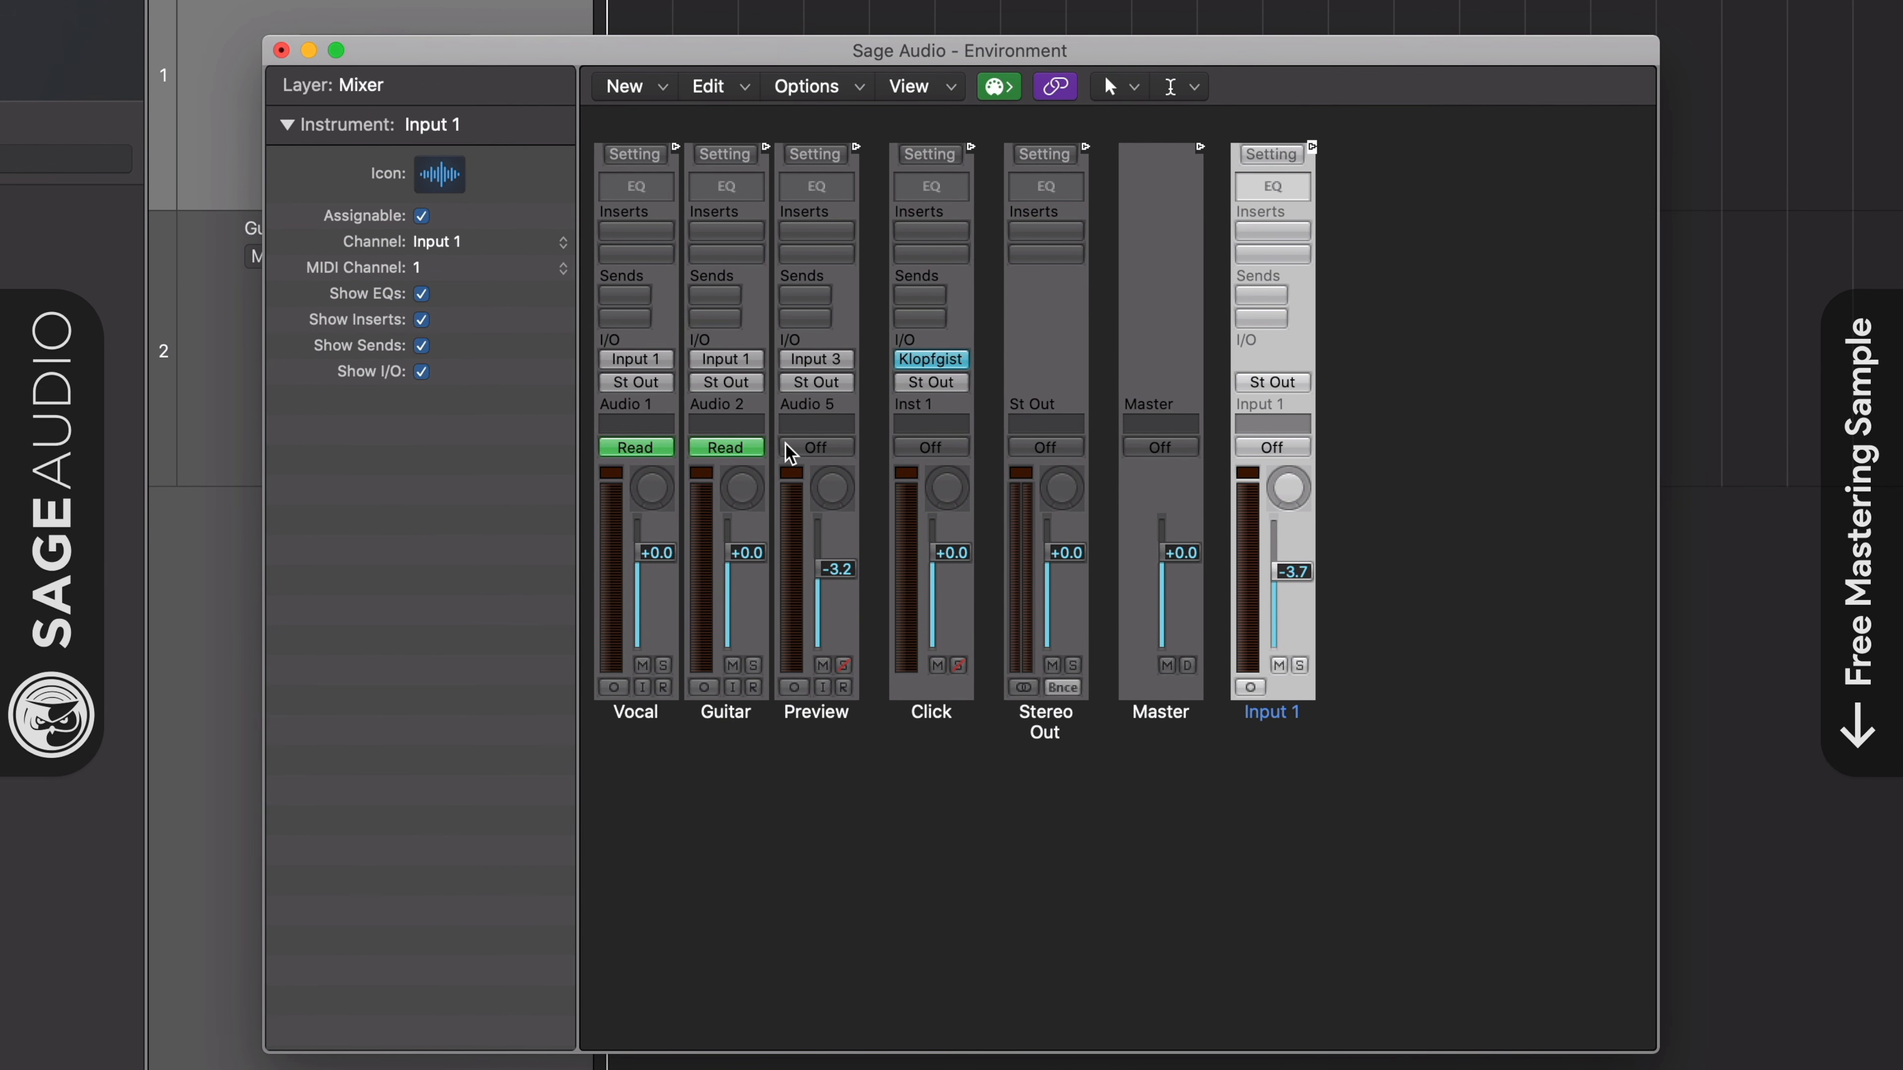
- Insert FF Pro-Q 3 in the first insert slot of the Input 1 channel strip, and close the Environment window
click(1274, 226)
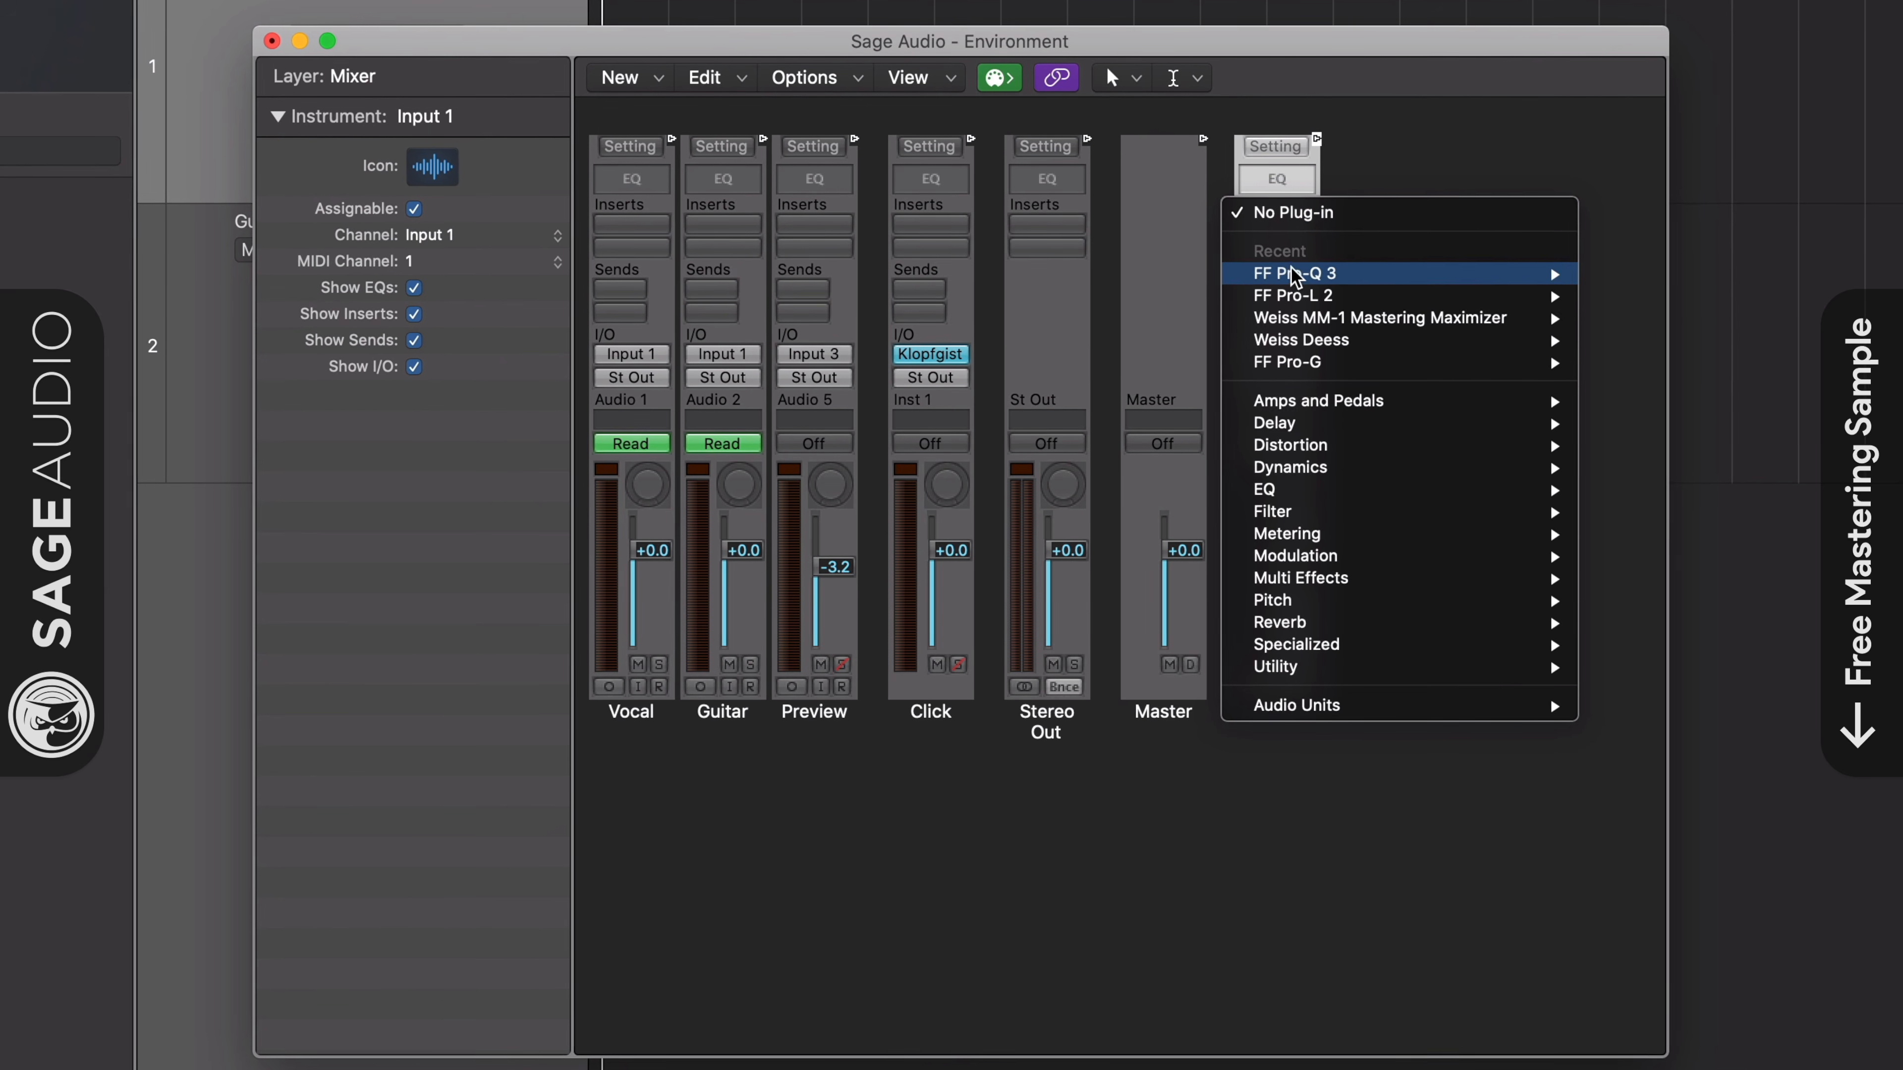
mouse_move(1544, 277)
click(1633, 272)
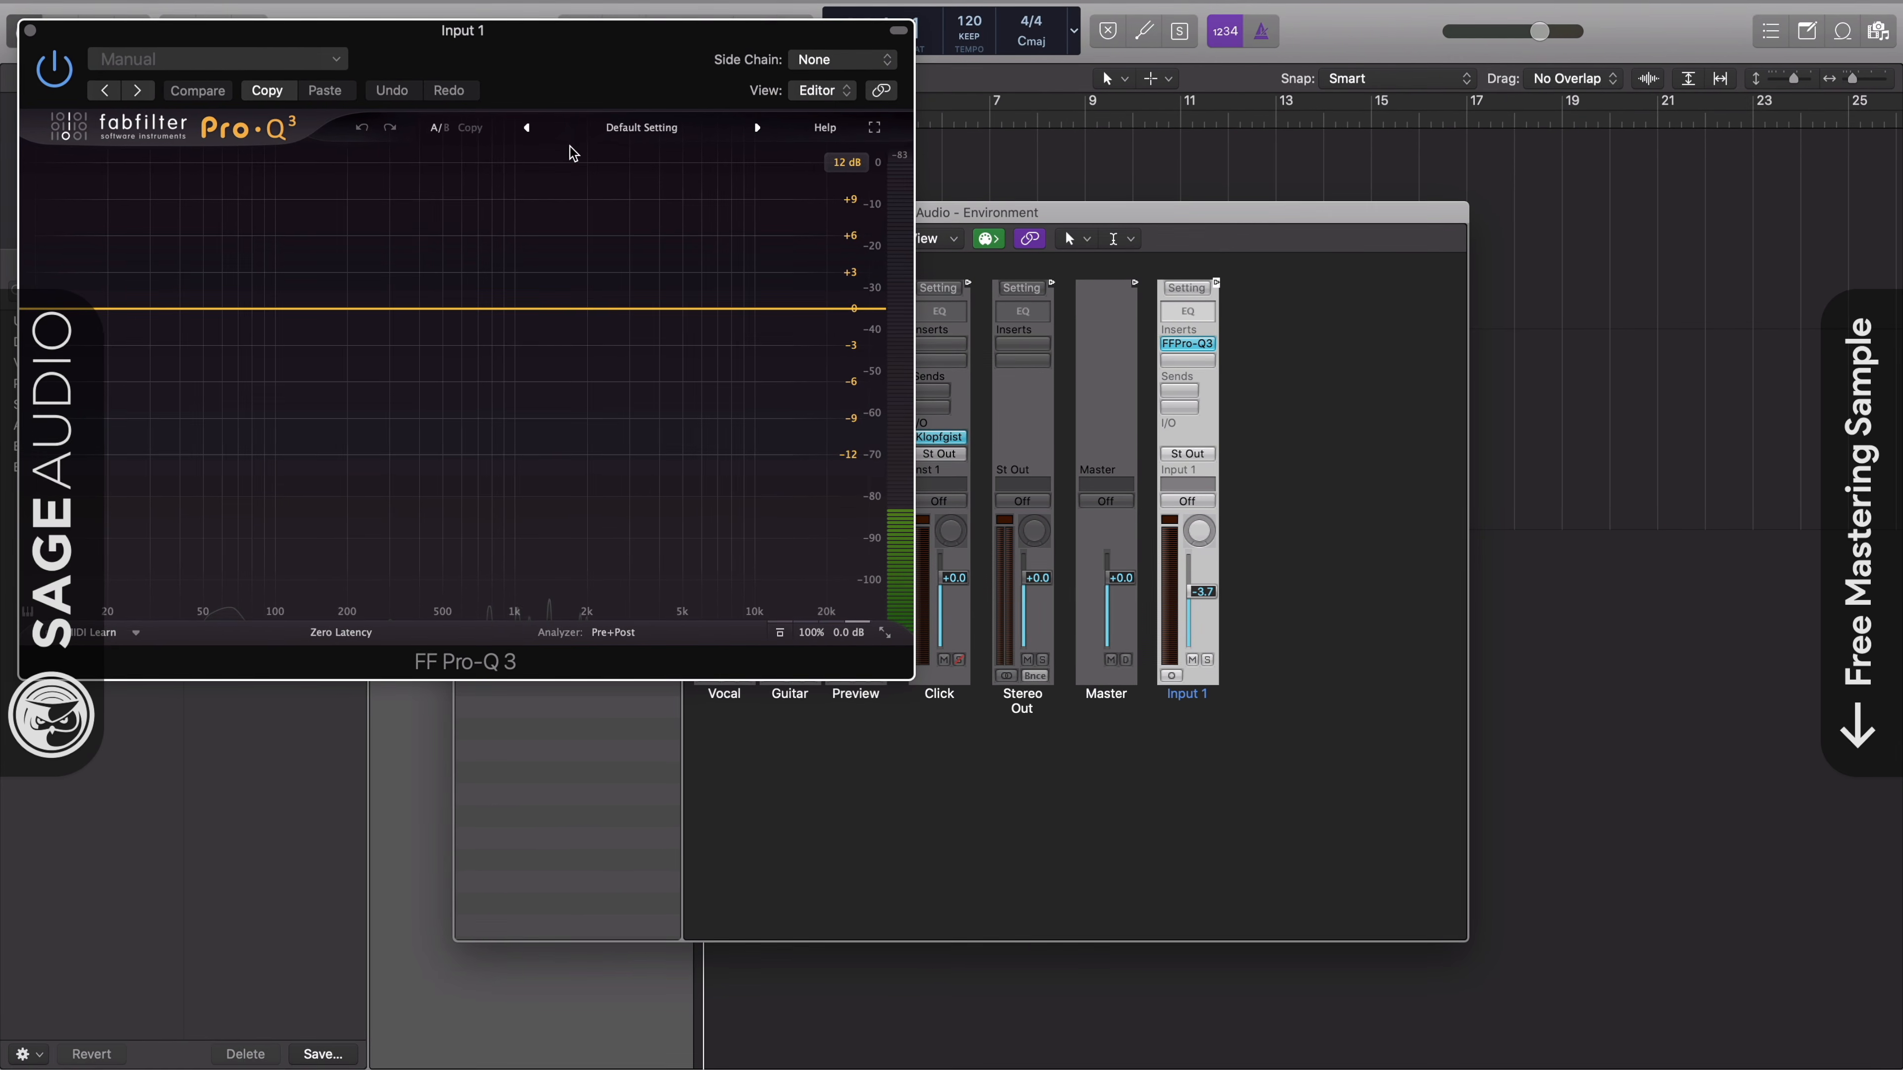
drag(556, 82, 992, 394)
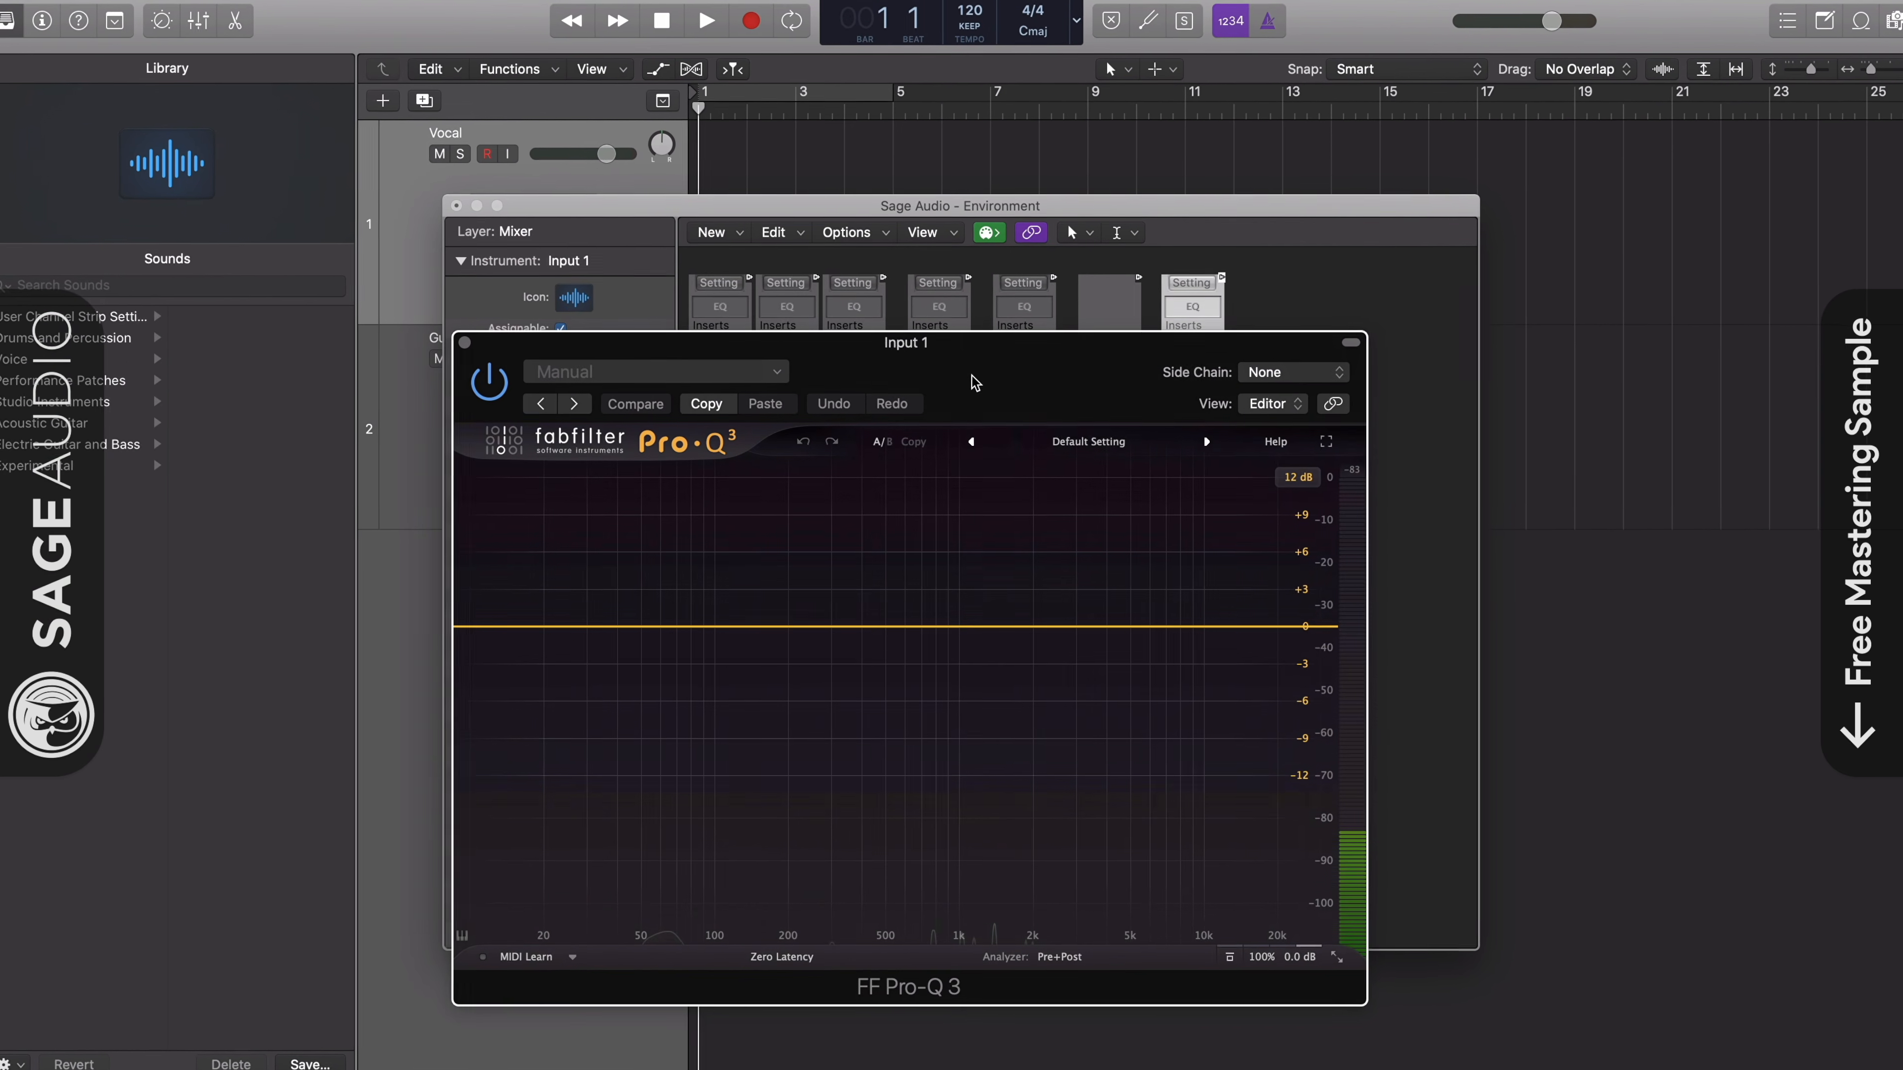
click(441, 196)
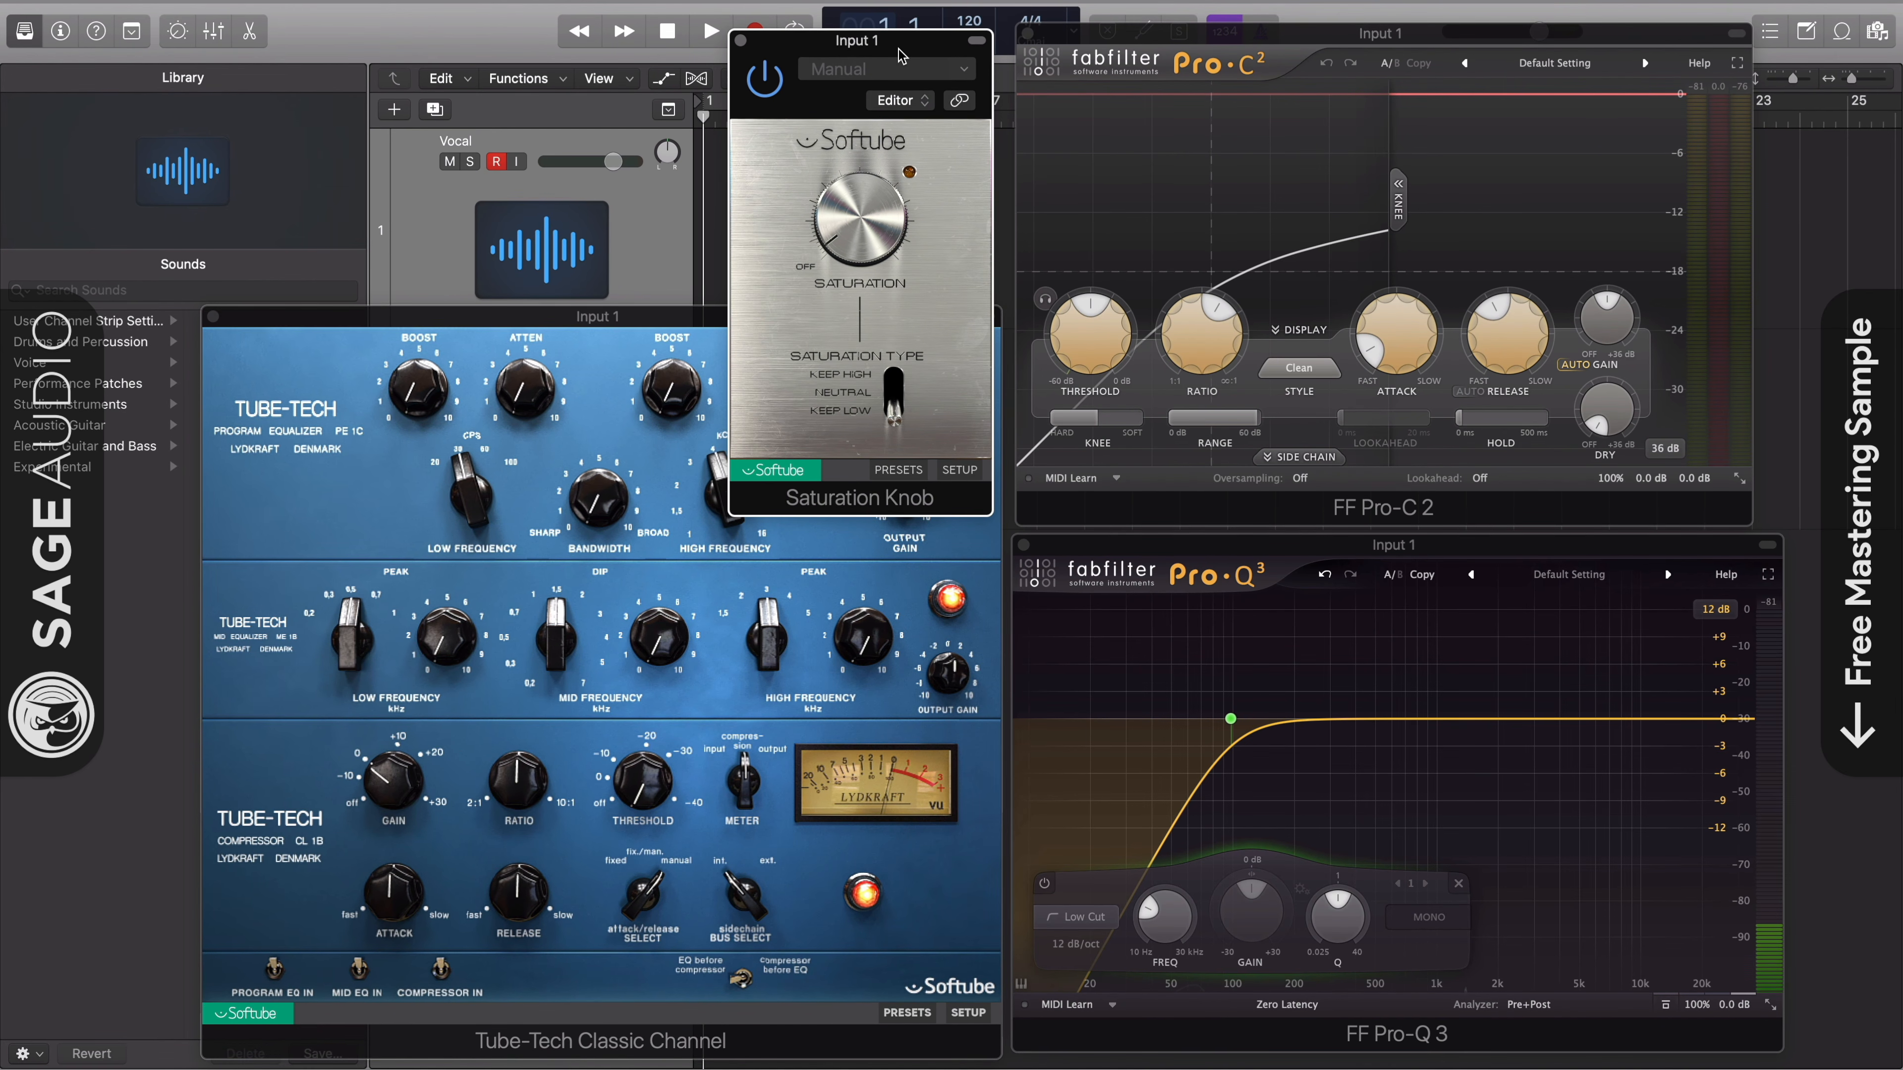
- Examine the Input 1 plug-ins by bringing the Tube-Tech Classic Channel, Pro-C 2, Saturation Knob and Pro-Q 3 windows forward in turn
click(688, 315)
click(1101, 101)
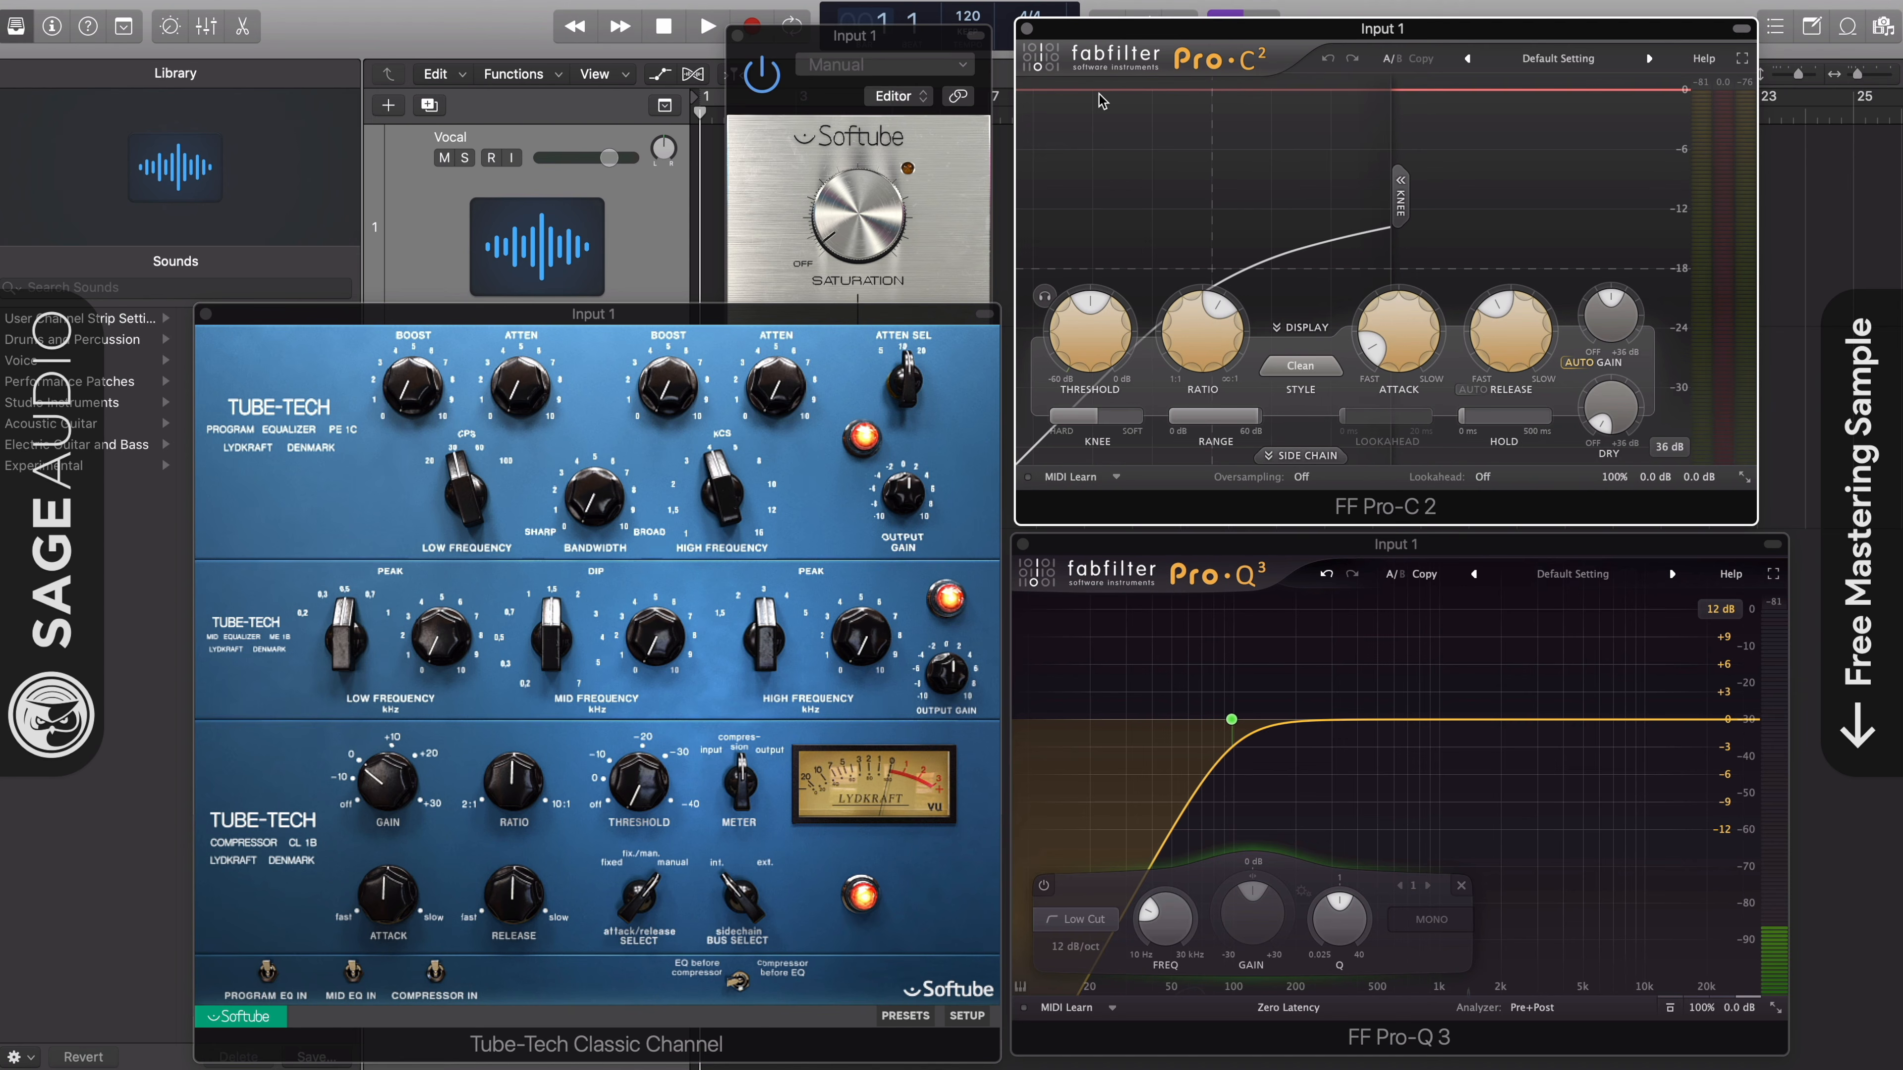
click(932, 39)
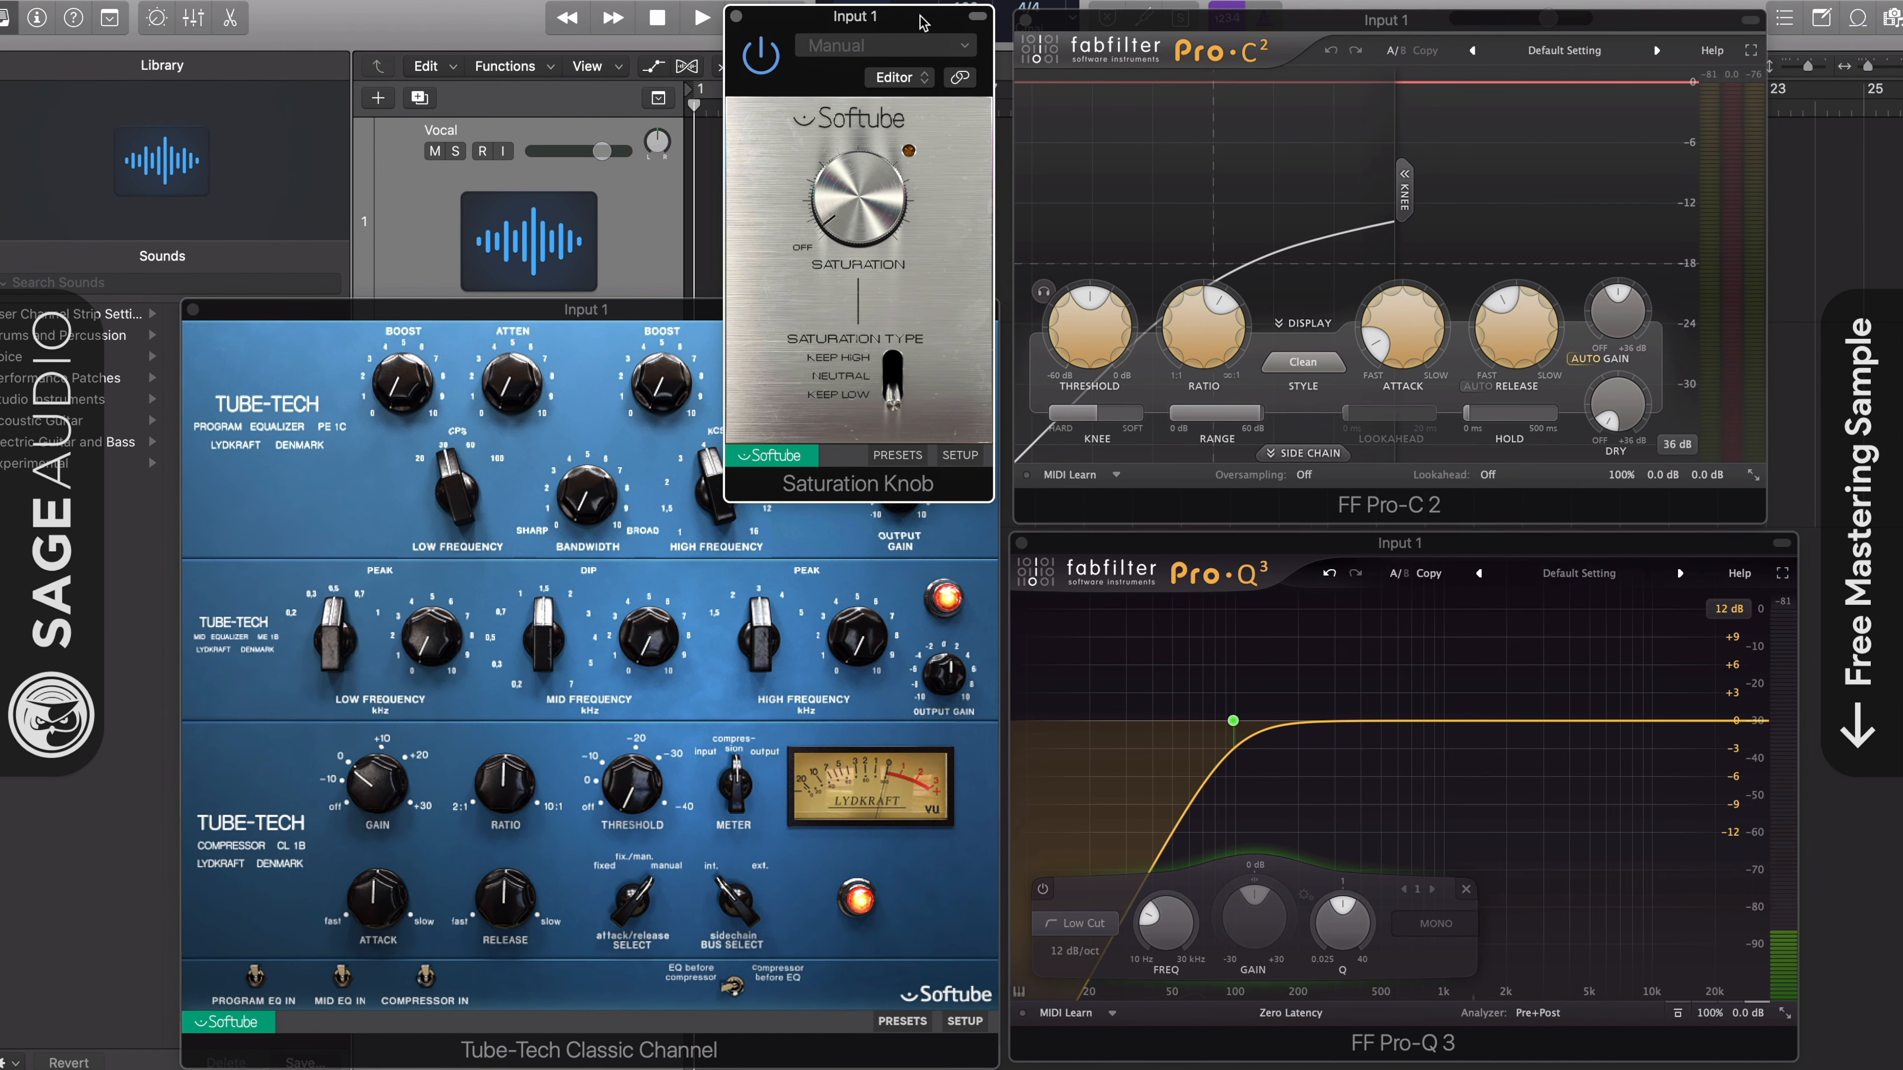
drag(922, 46, 921, 30)
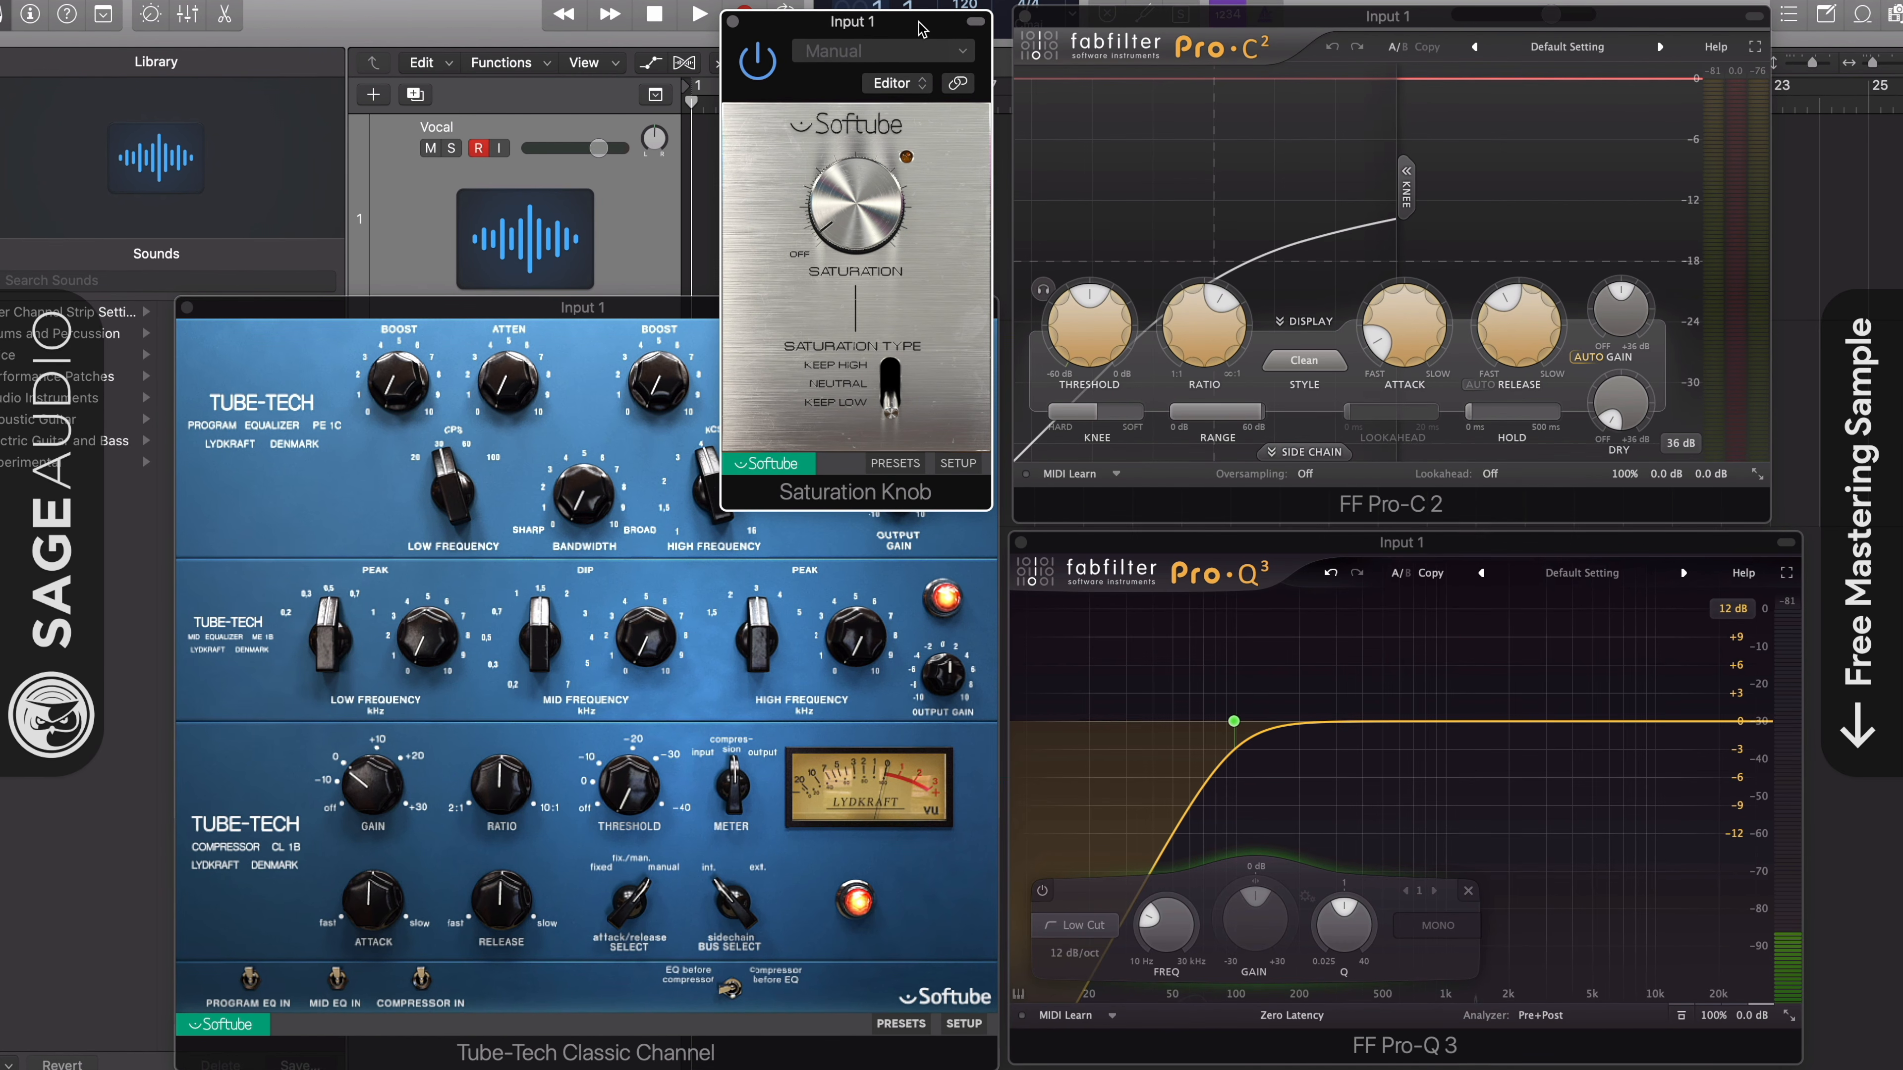
mouse_move(1354, 534)
mouse_down()
mouse_move(1353, 572)
mouse_move(1355, 548)
mouse_up()
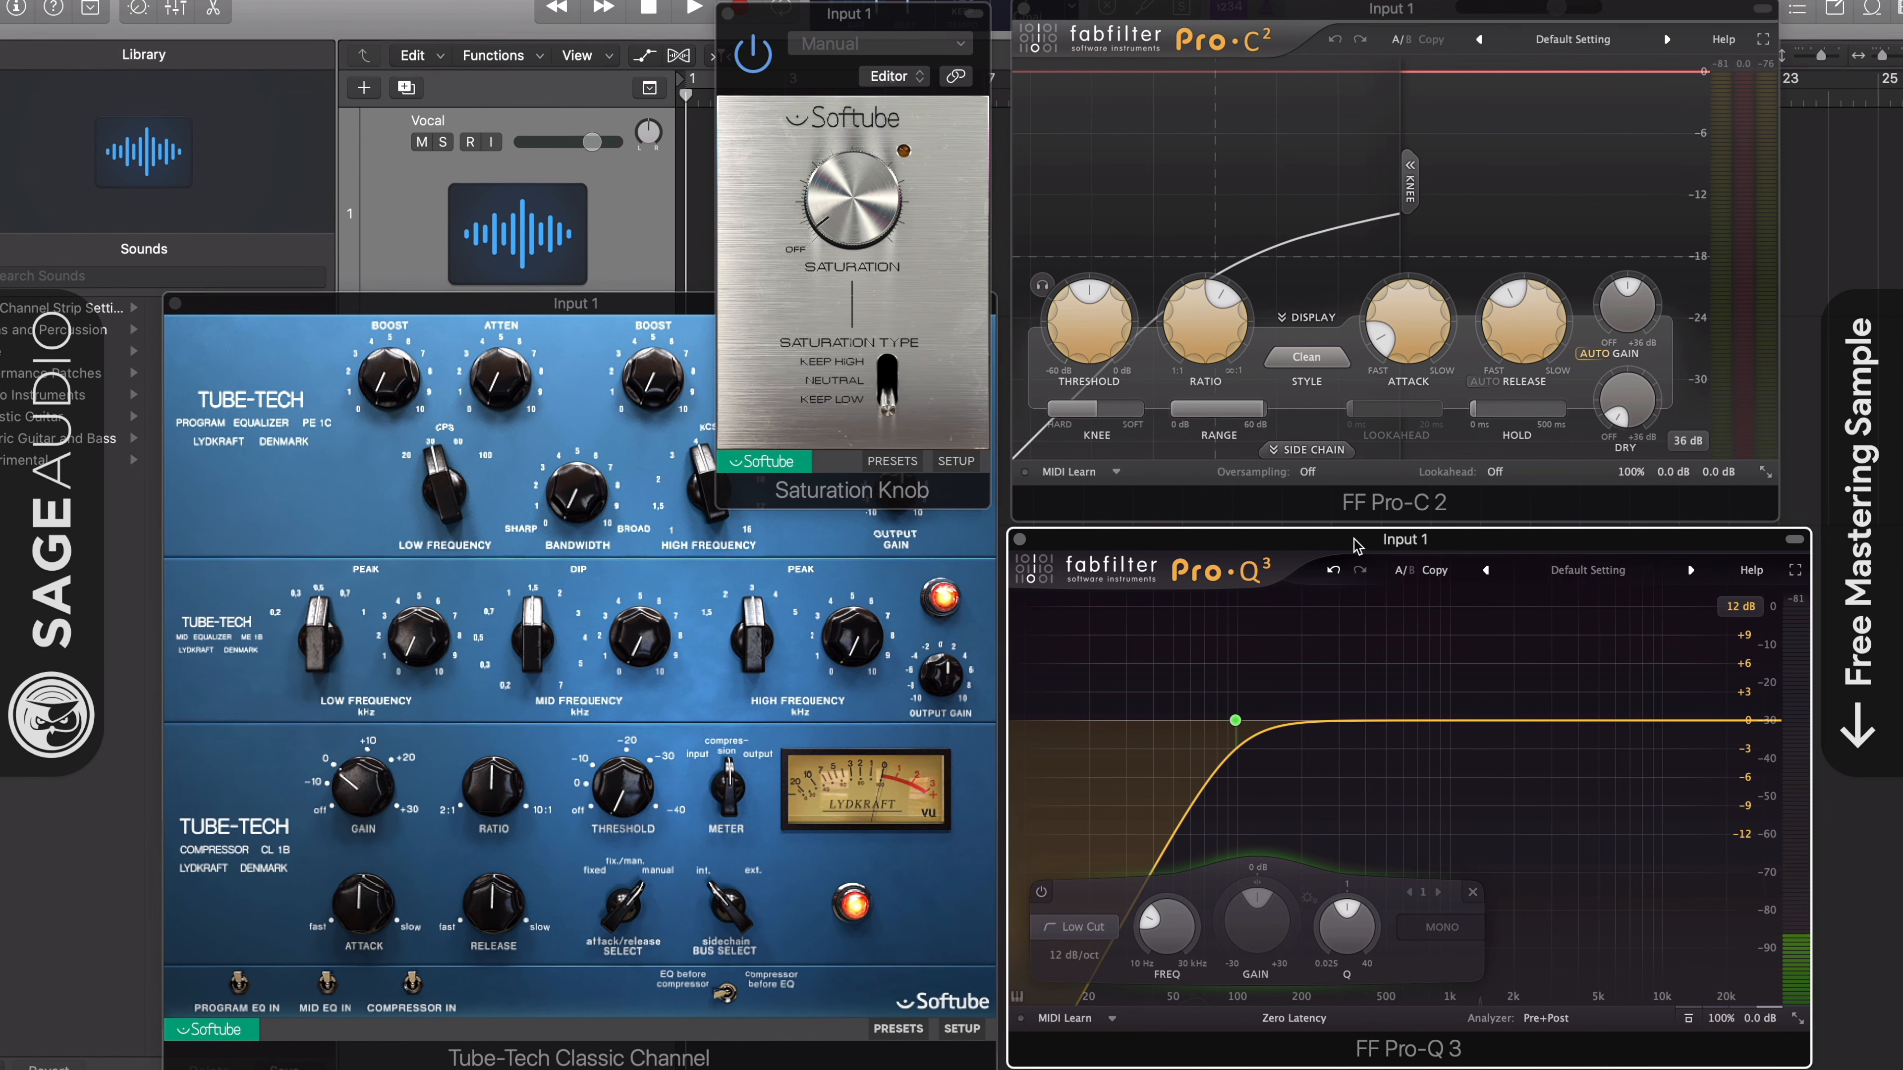
drag(1316, 4, 1316, 4)
click(580, 309)
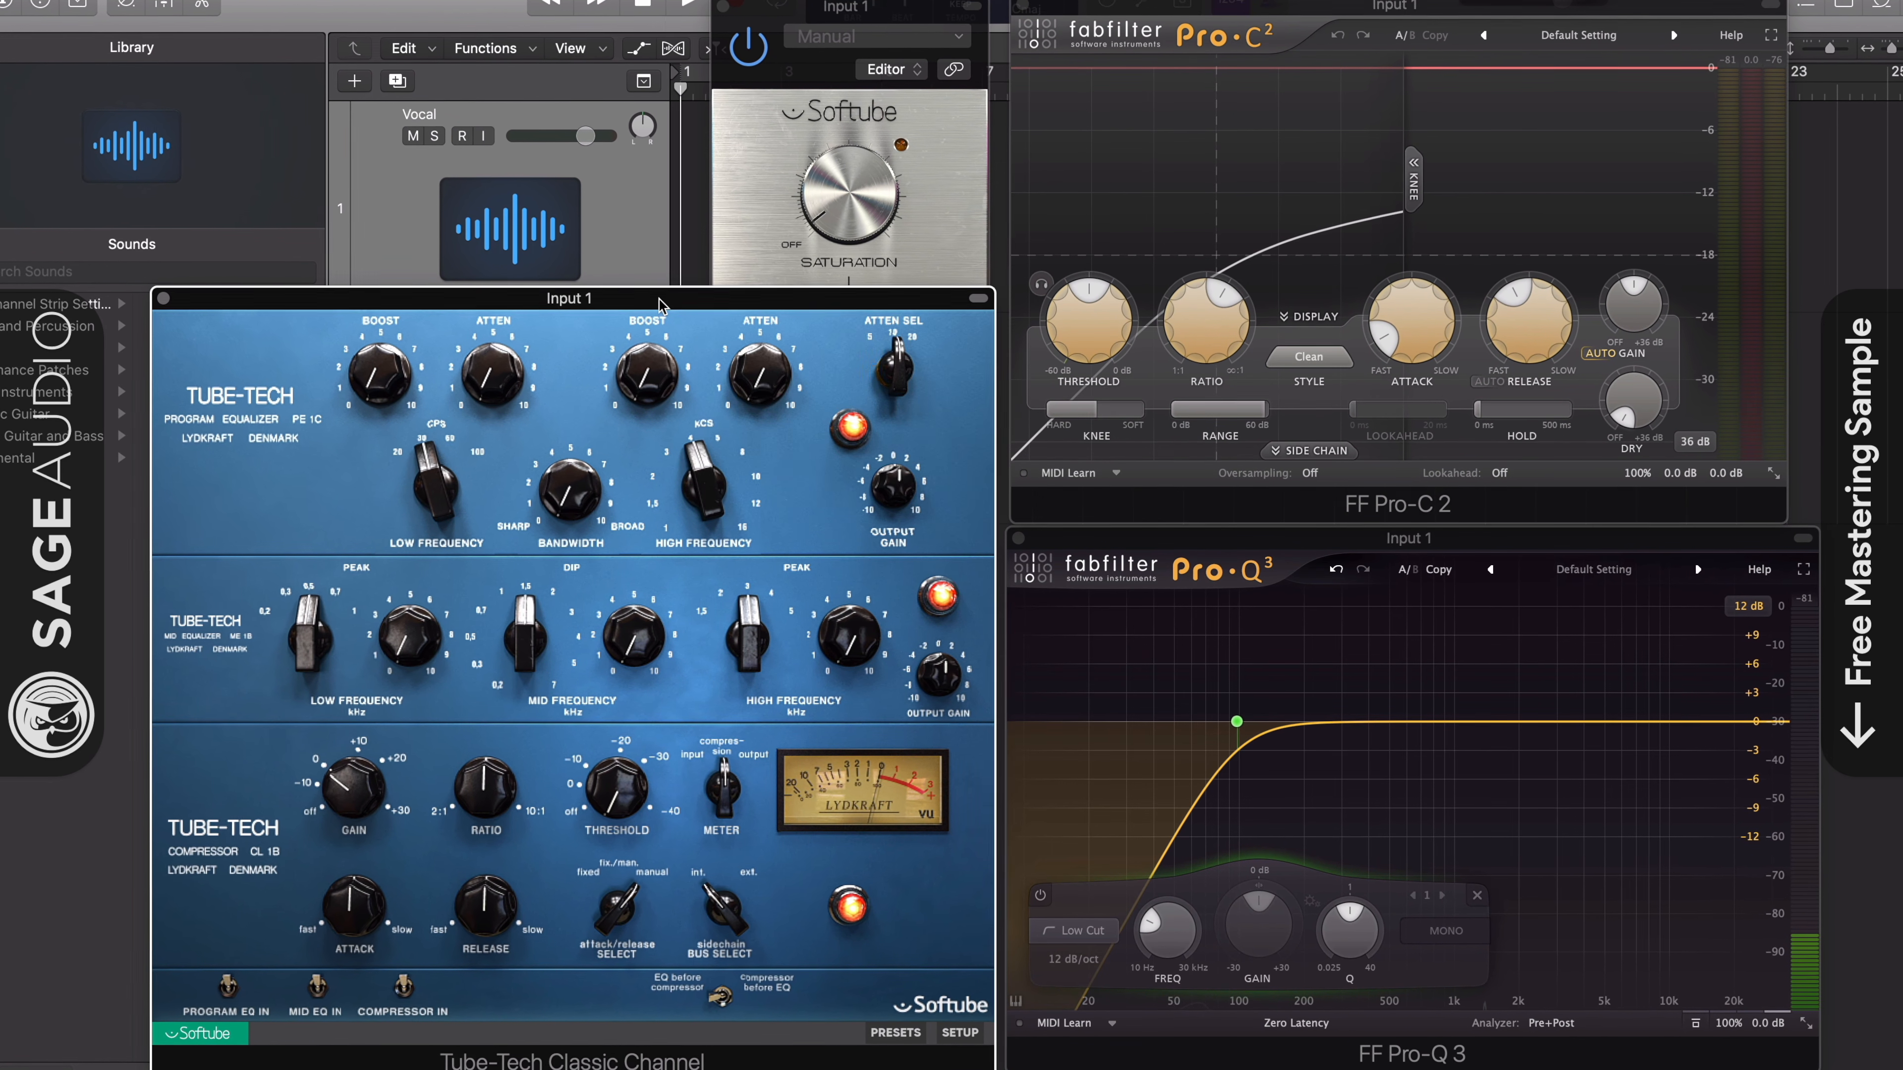
drag(563, 309, 943, 141)
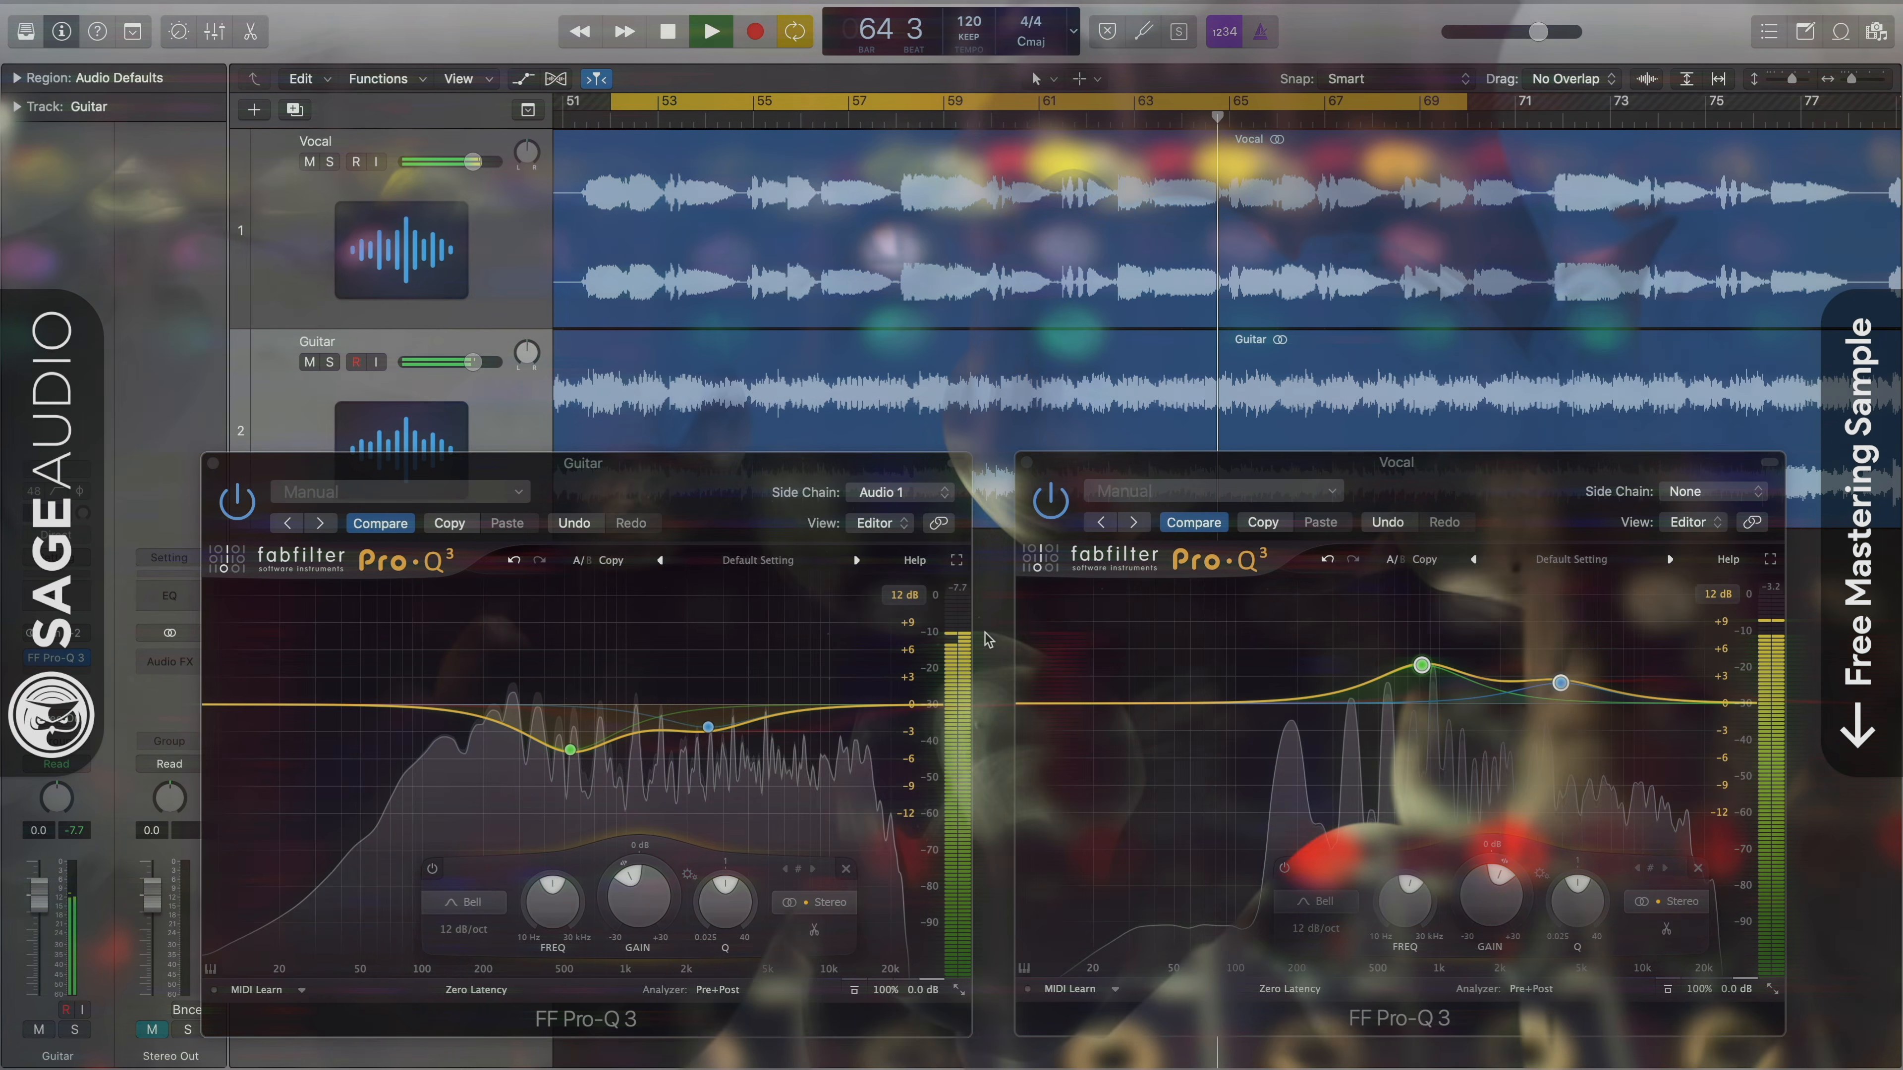
- Select the Vocal and Guitar tracks in turn, and bring each one's Pro-Q 3 window forward to compare their EQ curves
click(409, 284)
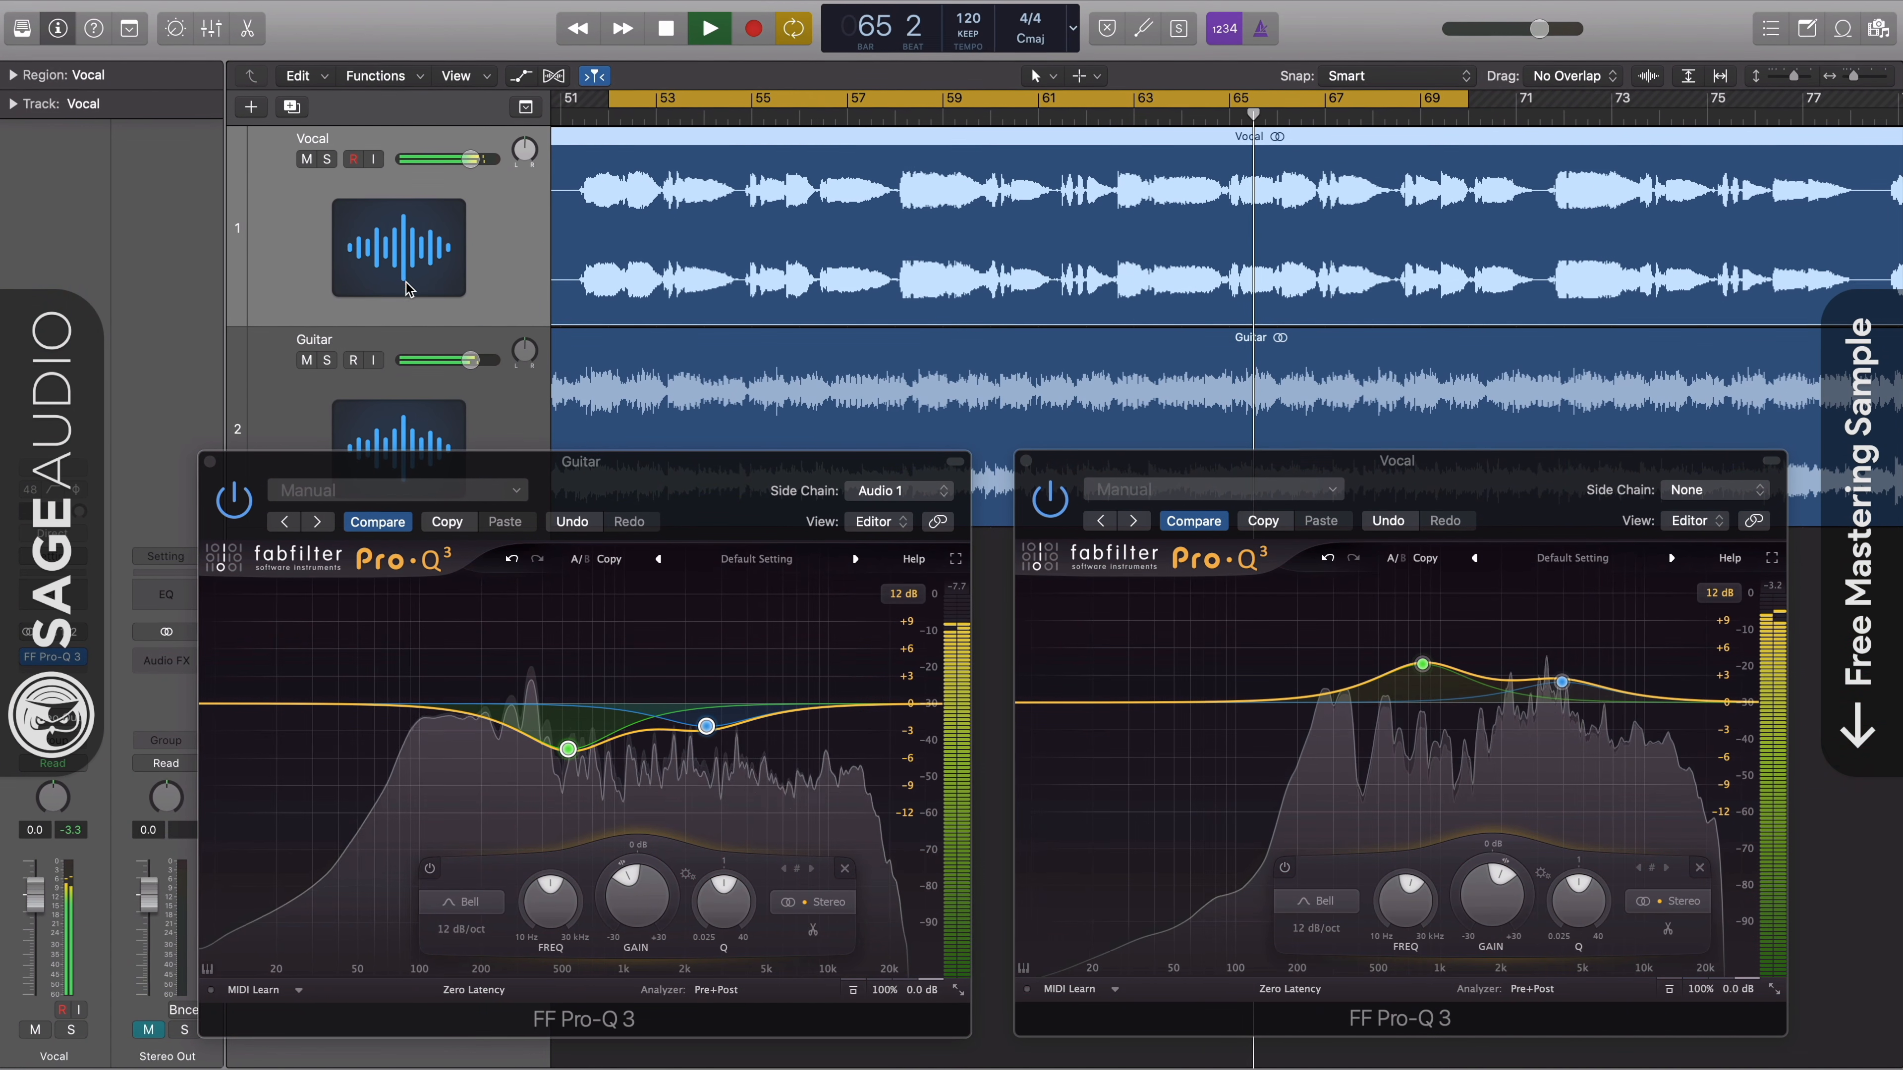
click(409, 380)
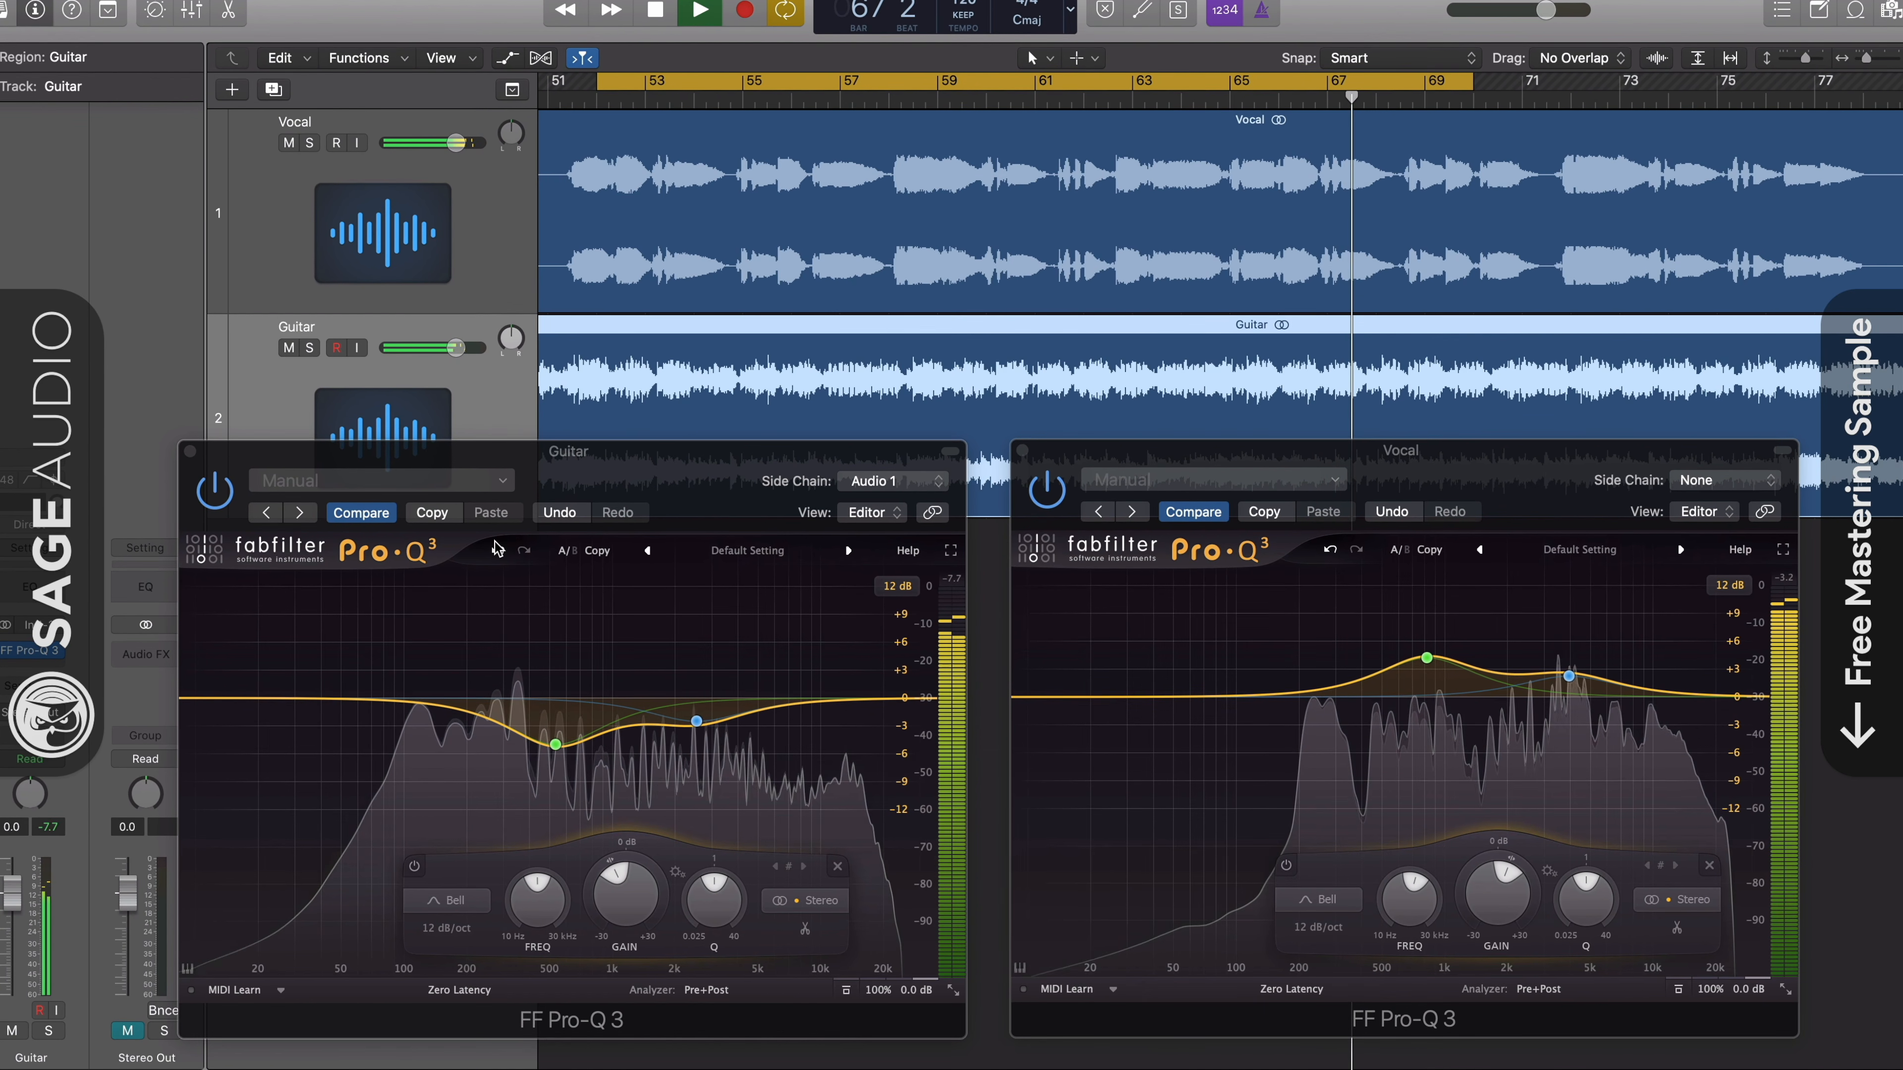
click(683, 476)
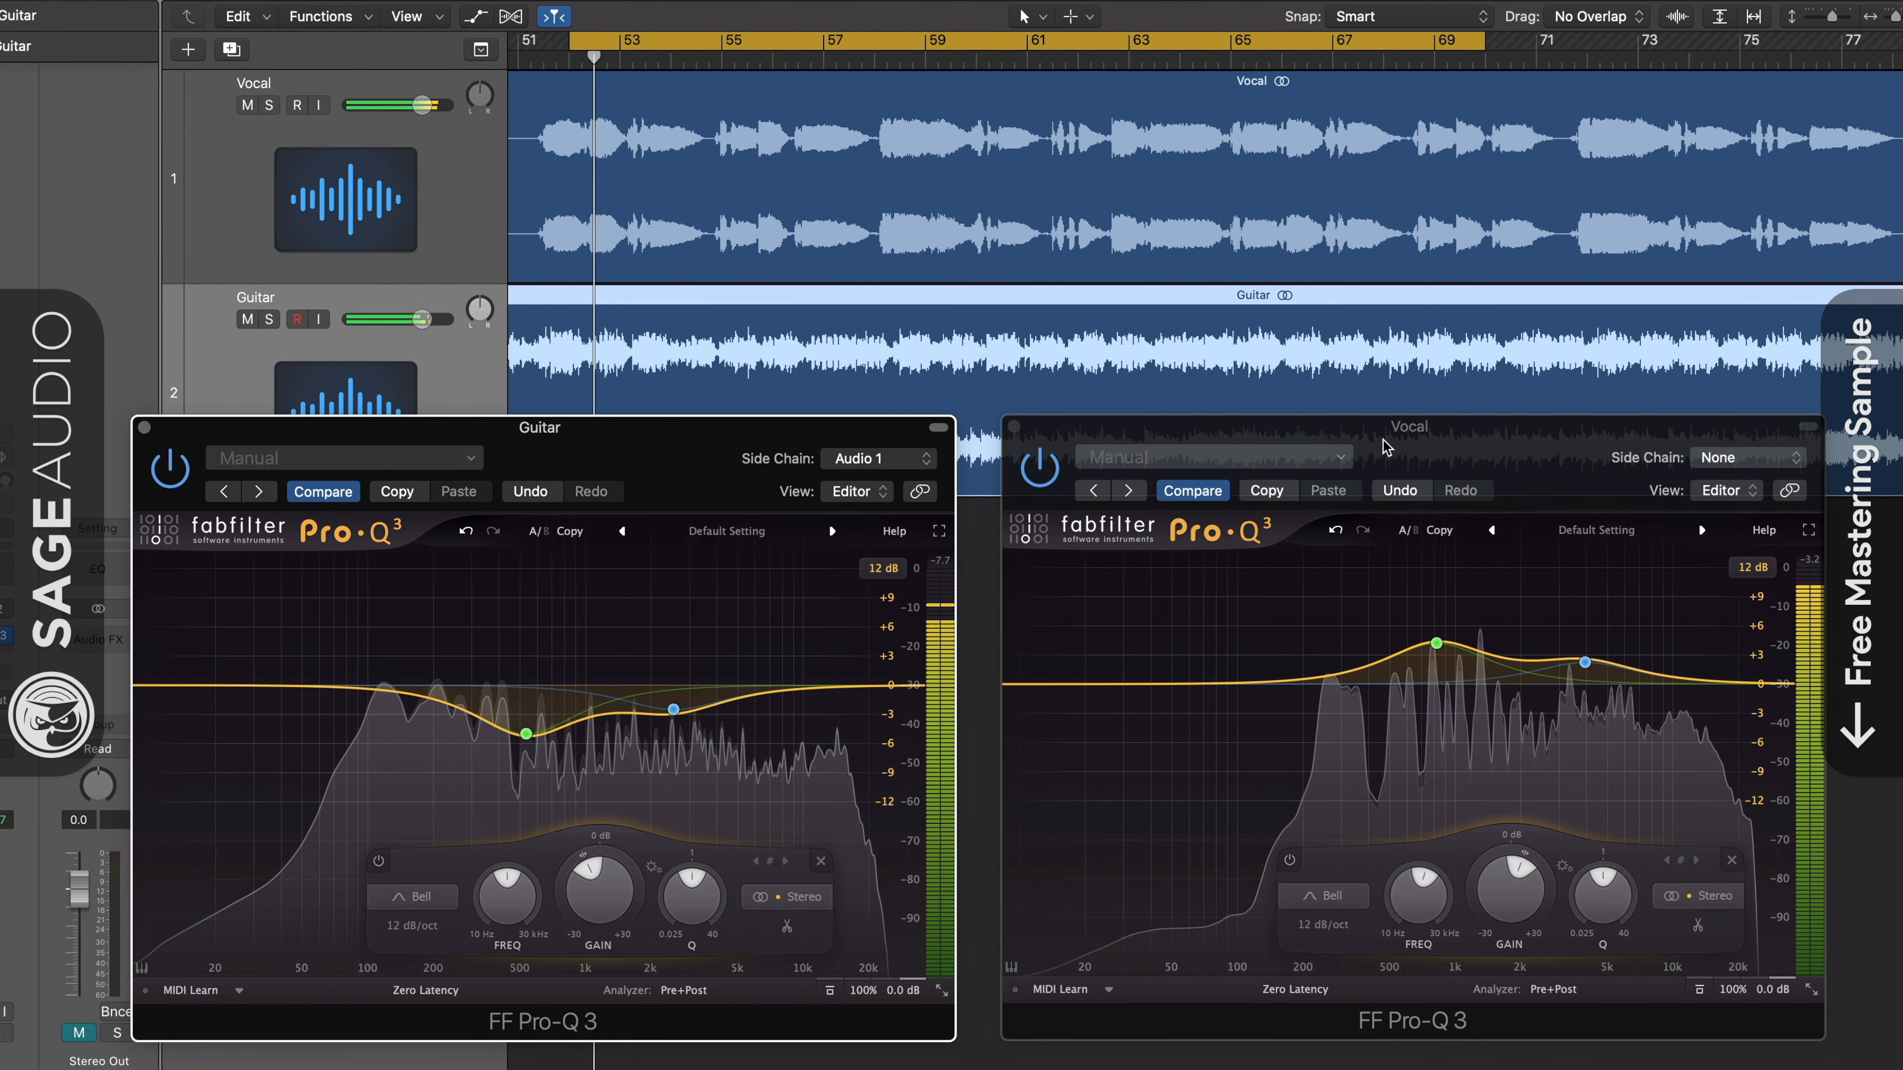
click(1359, 448)
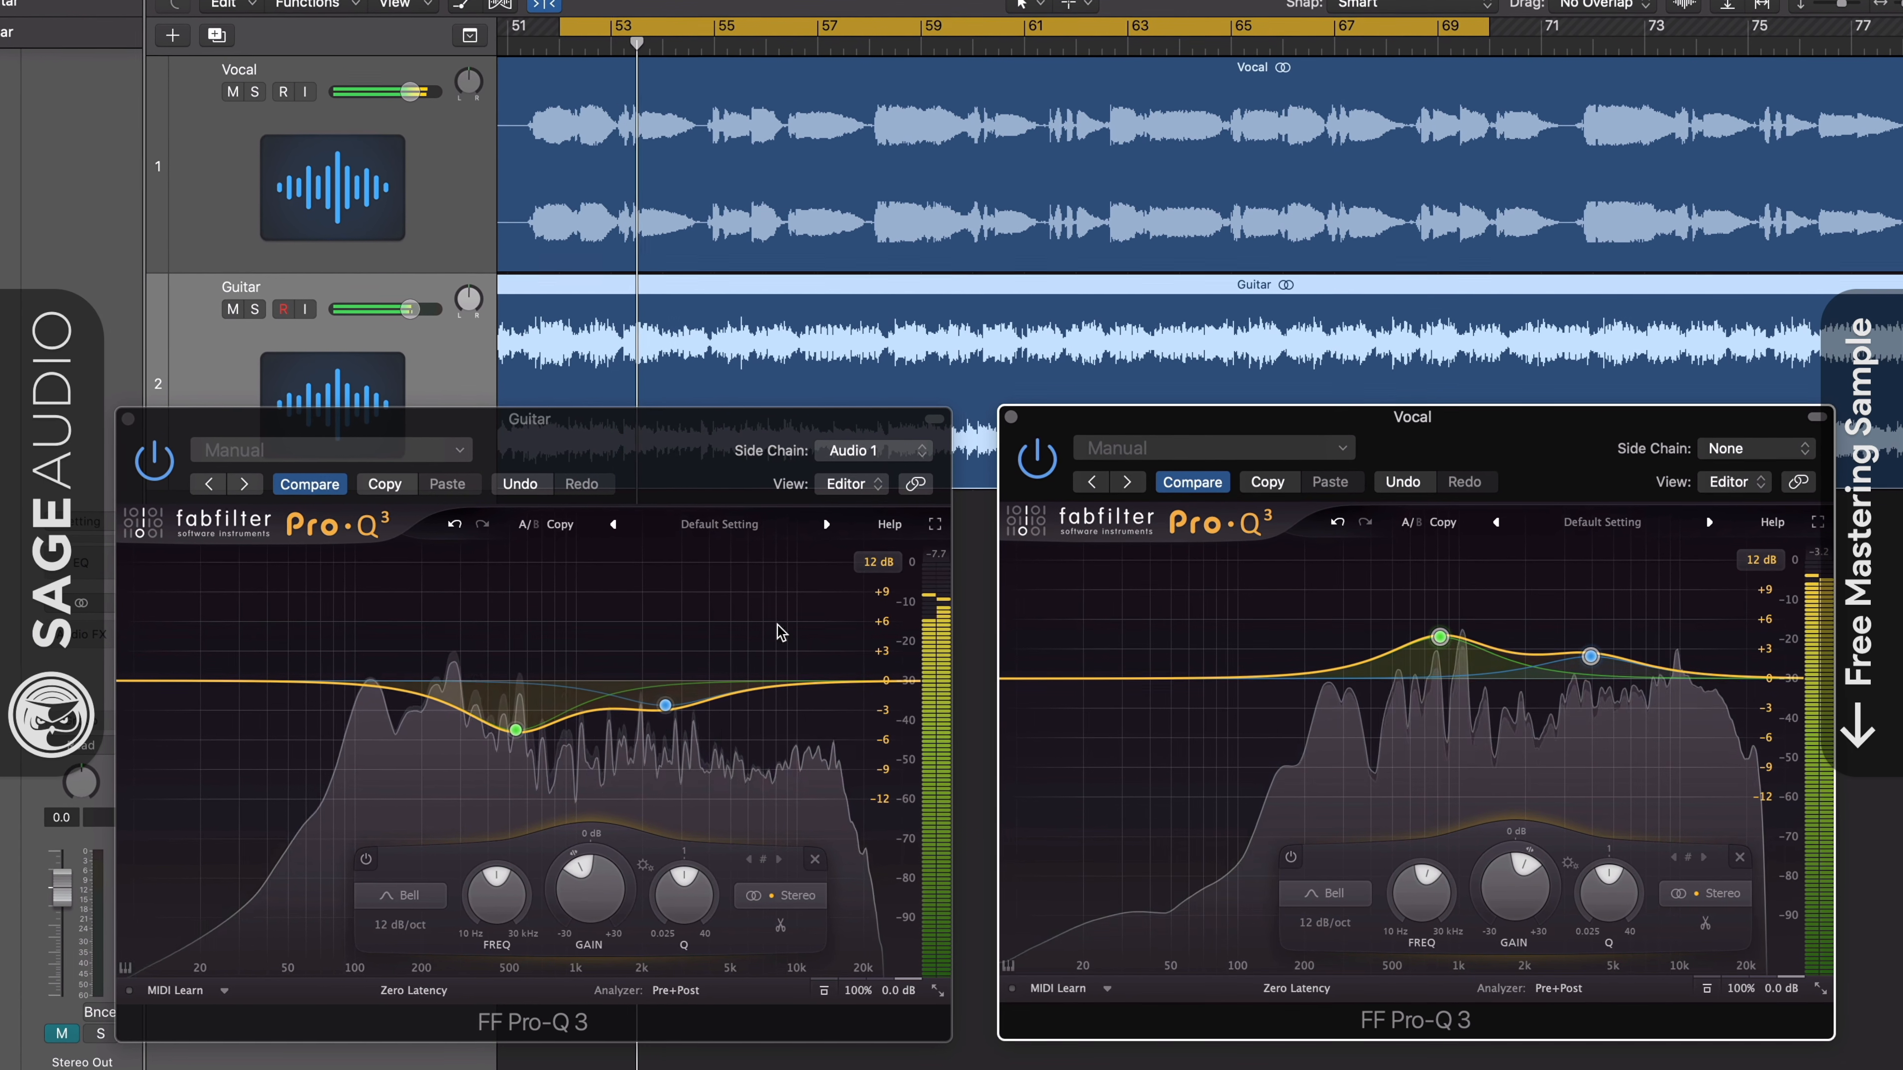
- Highlight both EQ bands in the Guitar Pro-Q 3 and both in the Vocal Pro-Q 3 to compare the cuts with the boosts
drag(439, 622, 751, 795)
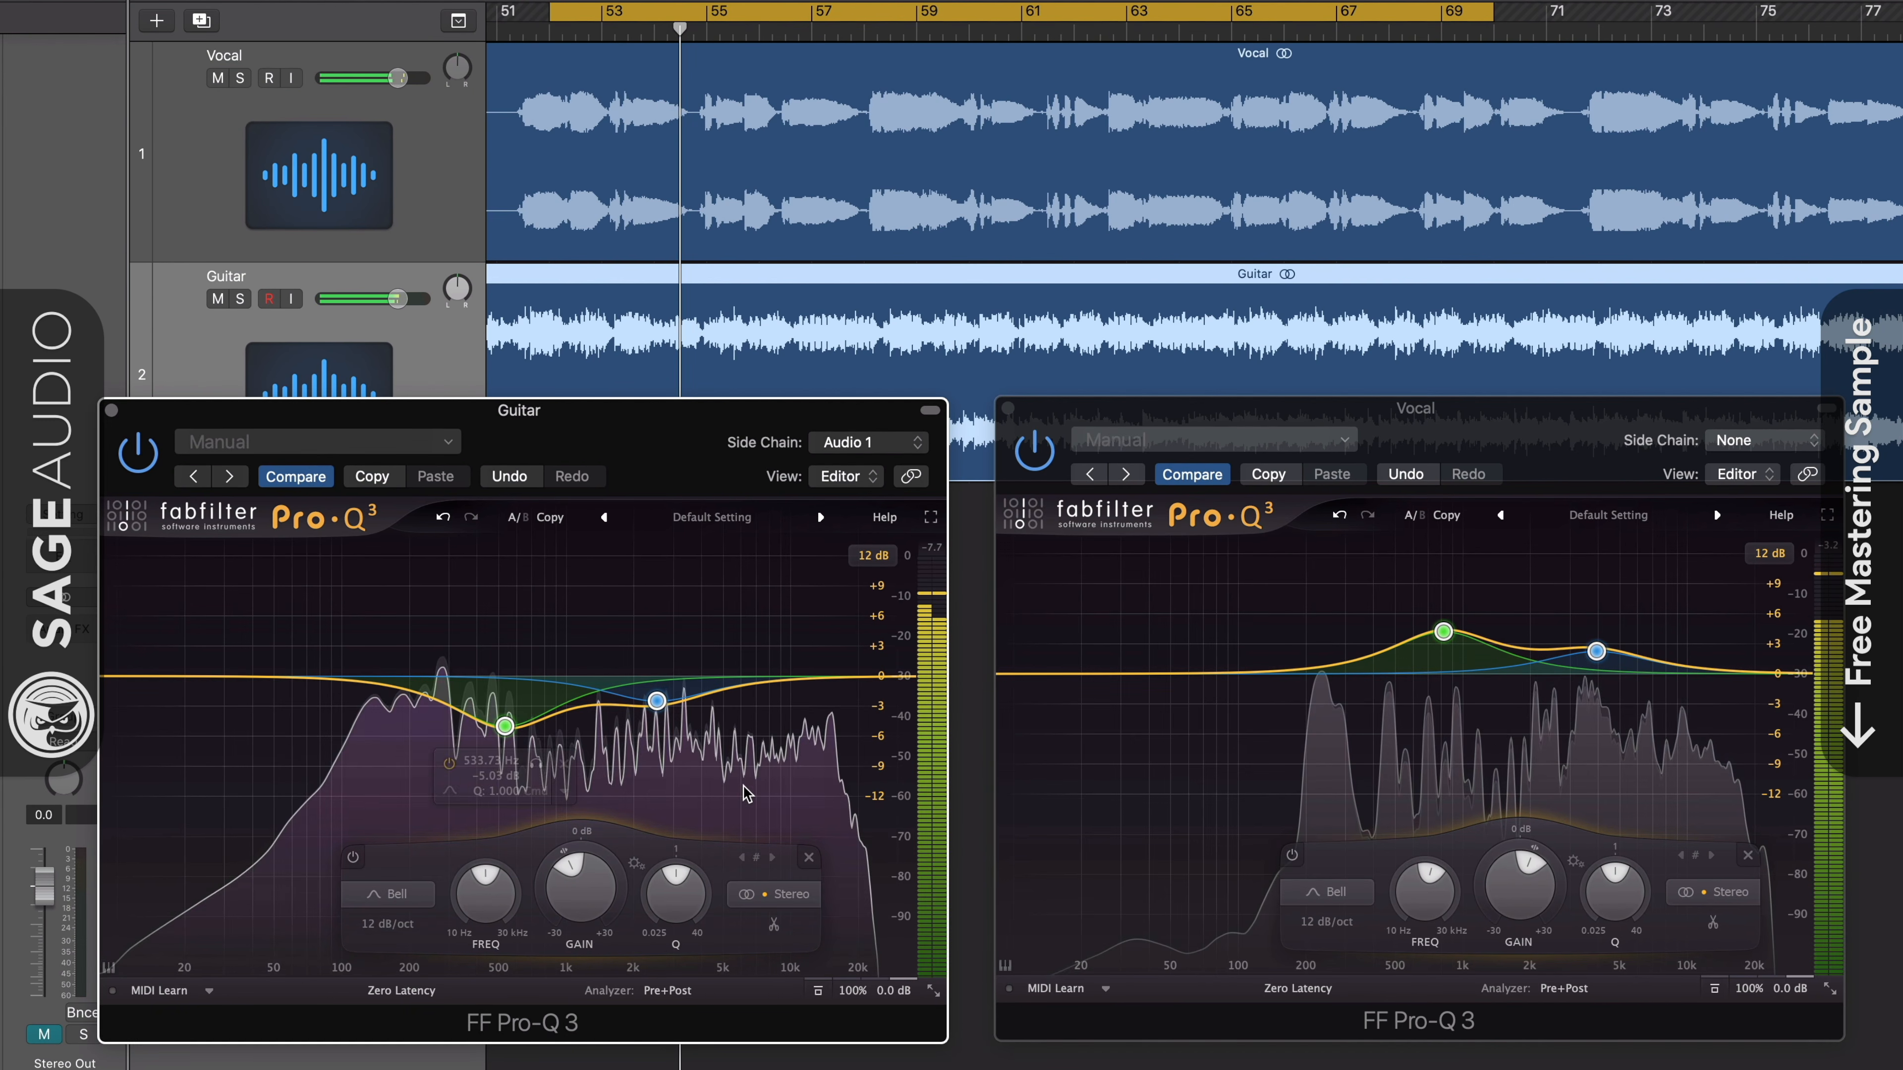
drag(1305, 587, 1672, 720)
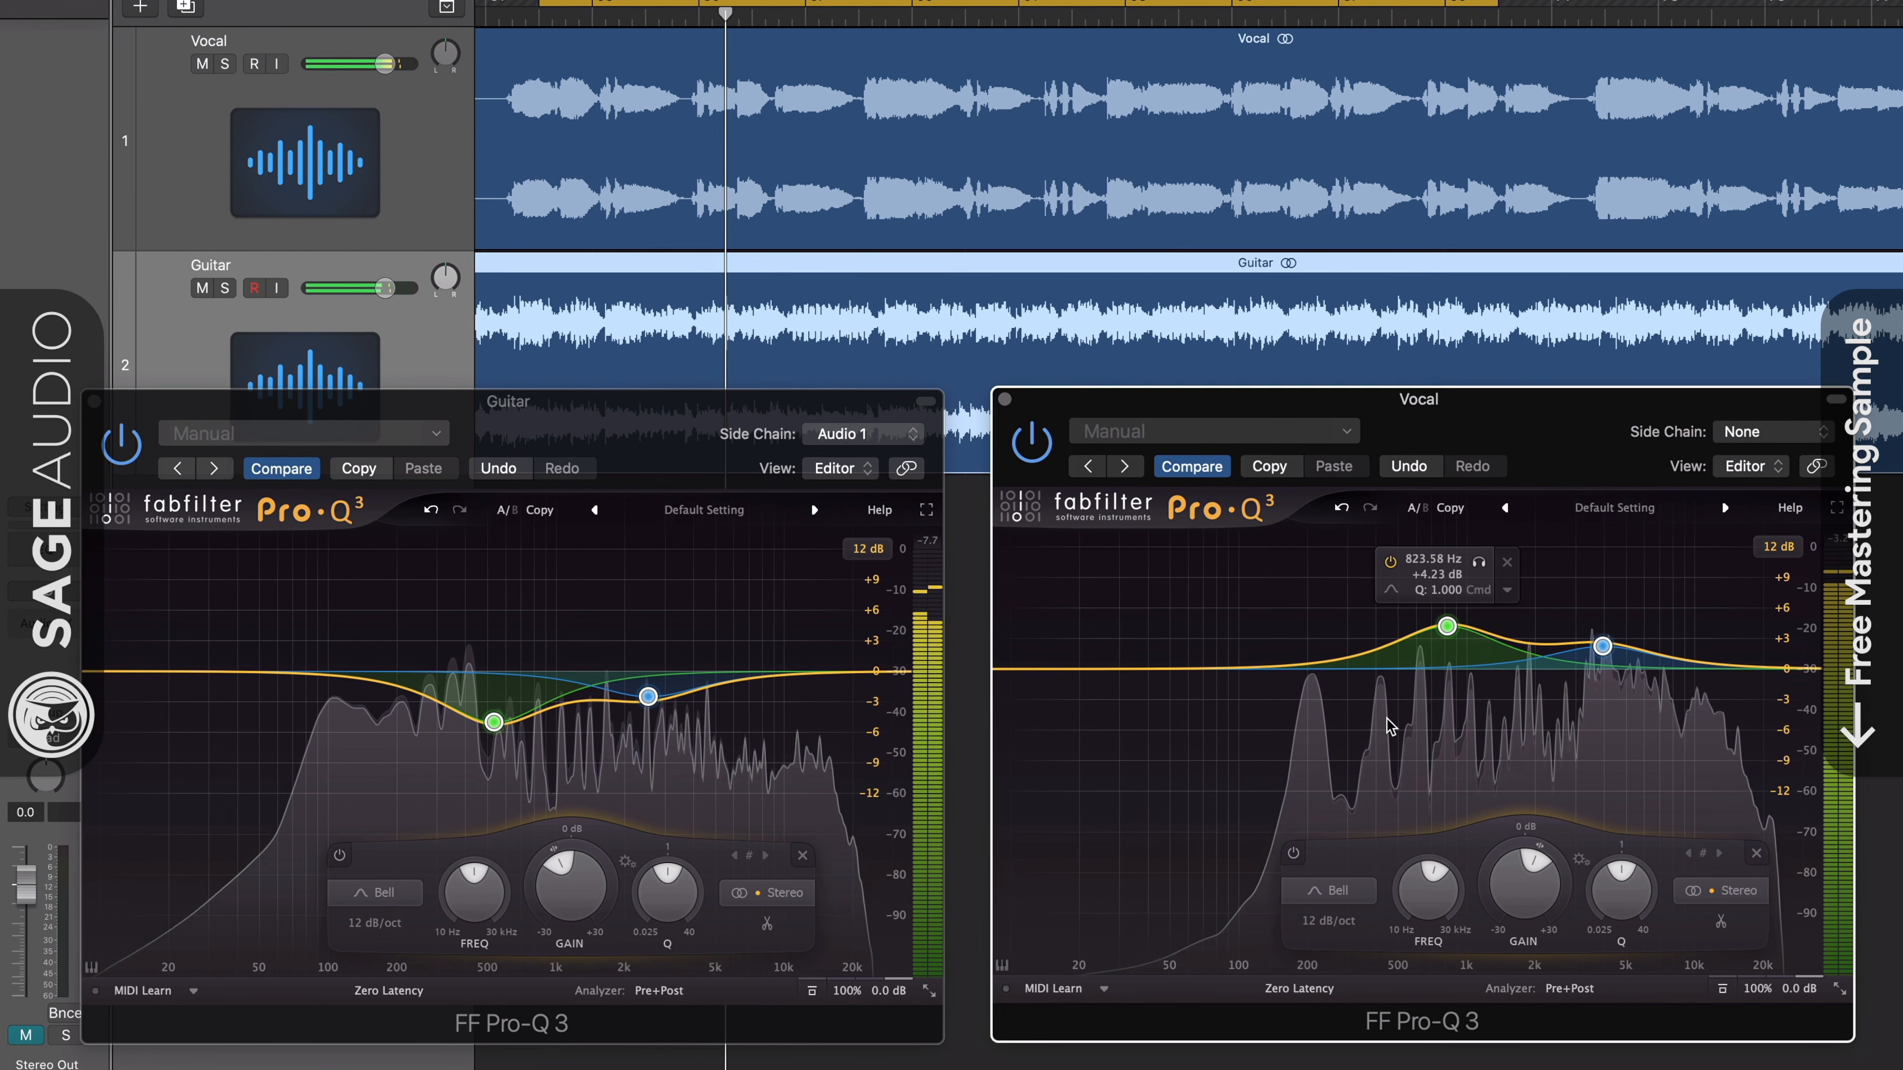
drag(339, 606, 722, 817)
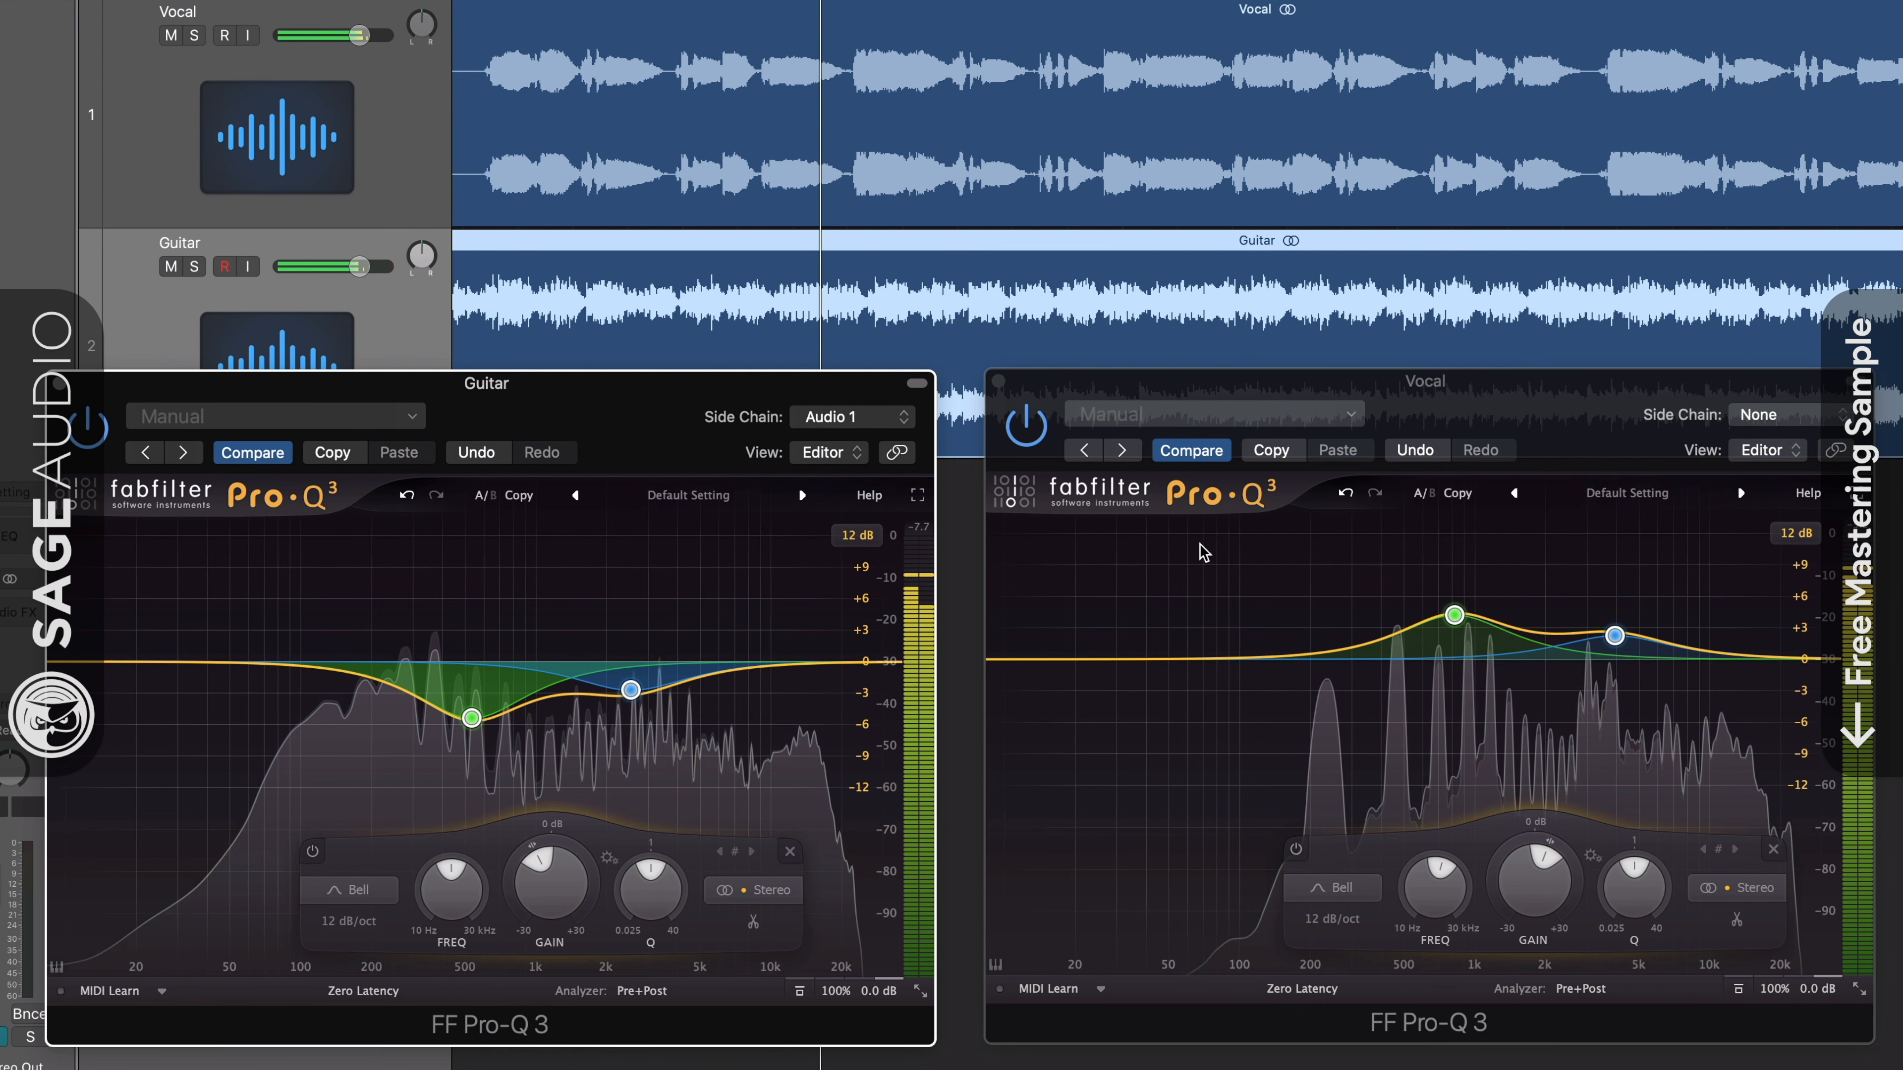
drag(1271, 568, 1622, 652)
mouse_move(1555, 892)
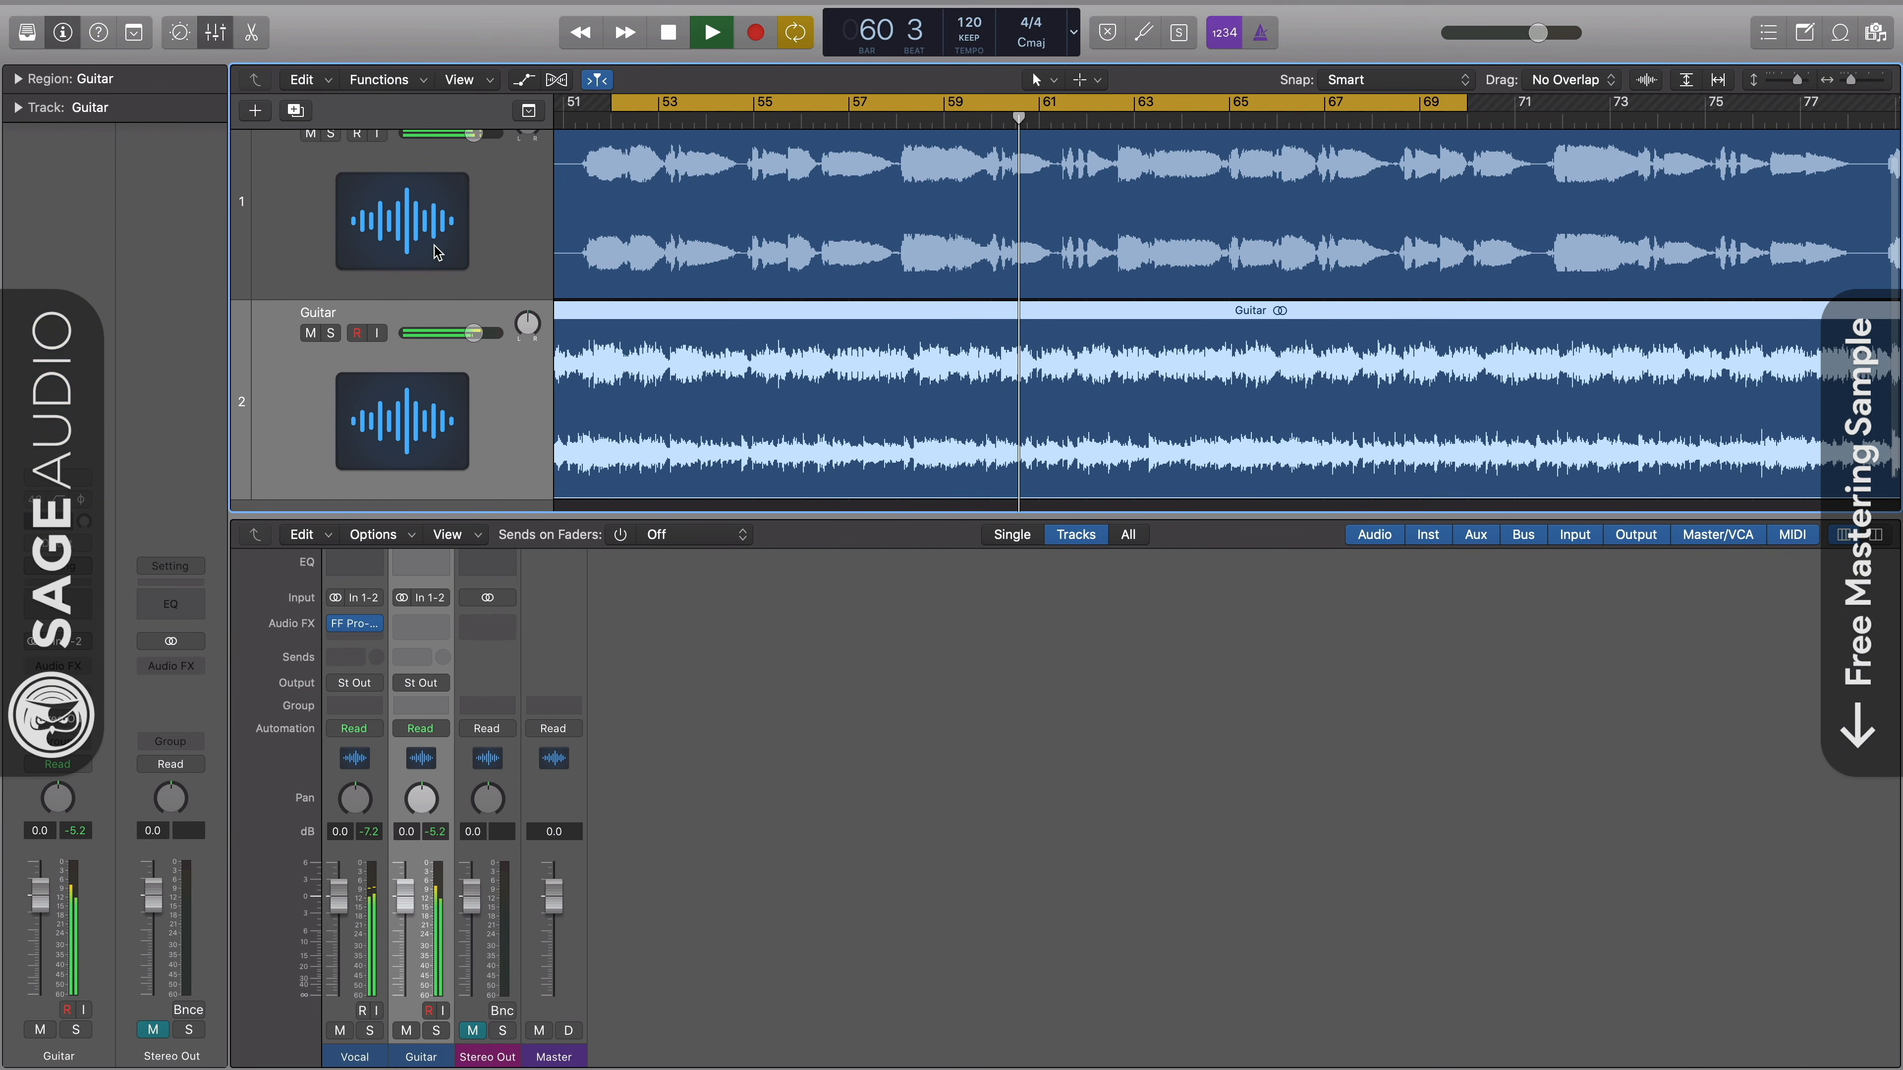
- Select the Vocal track and open the FF Pro-Q 3 inserted on its channel strip
click(437, 252)
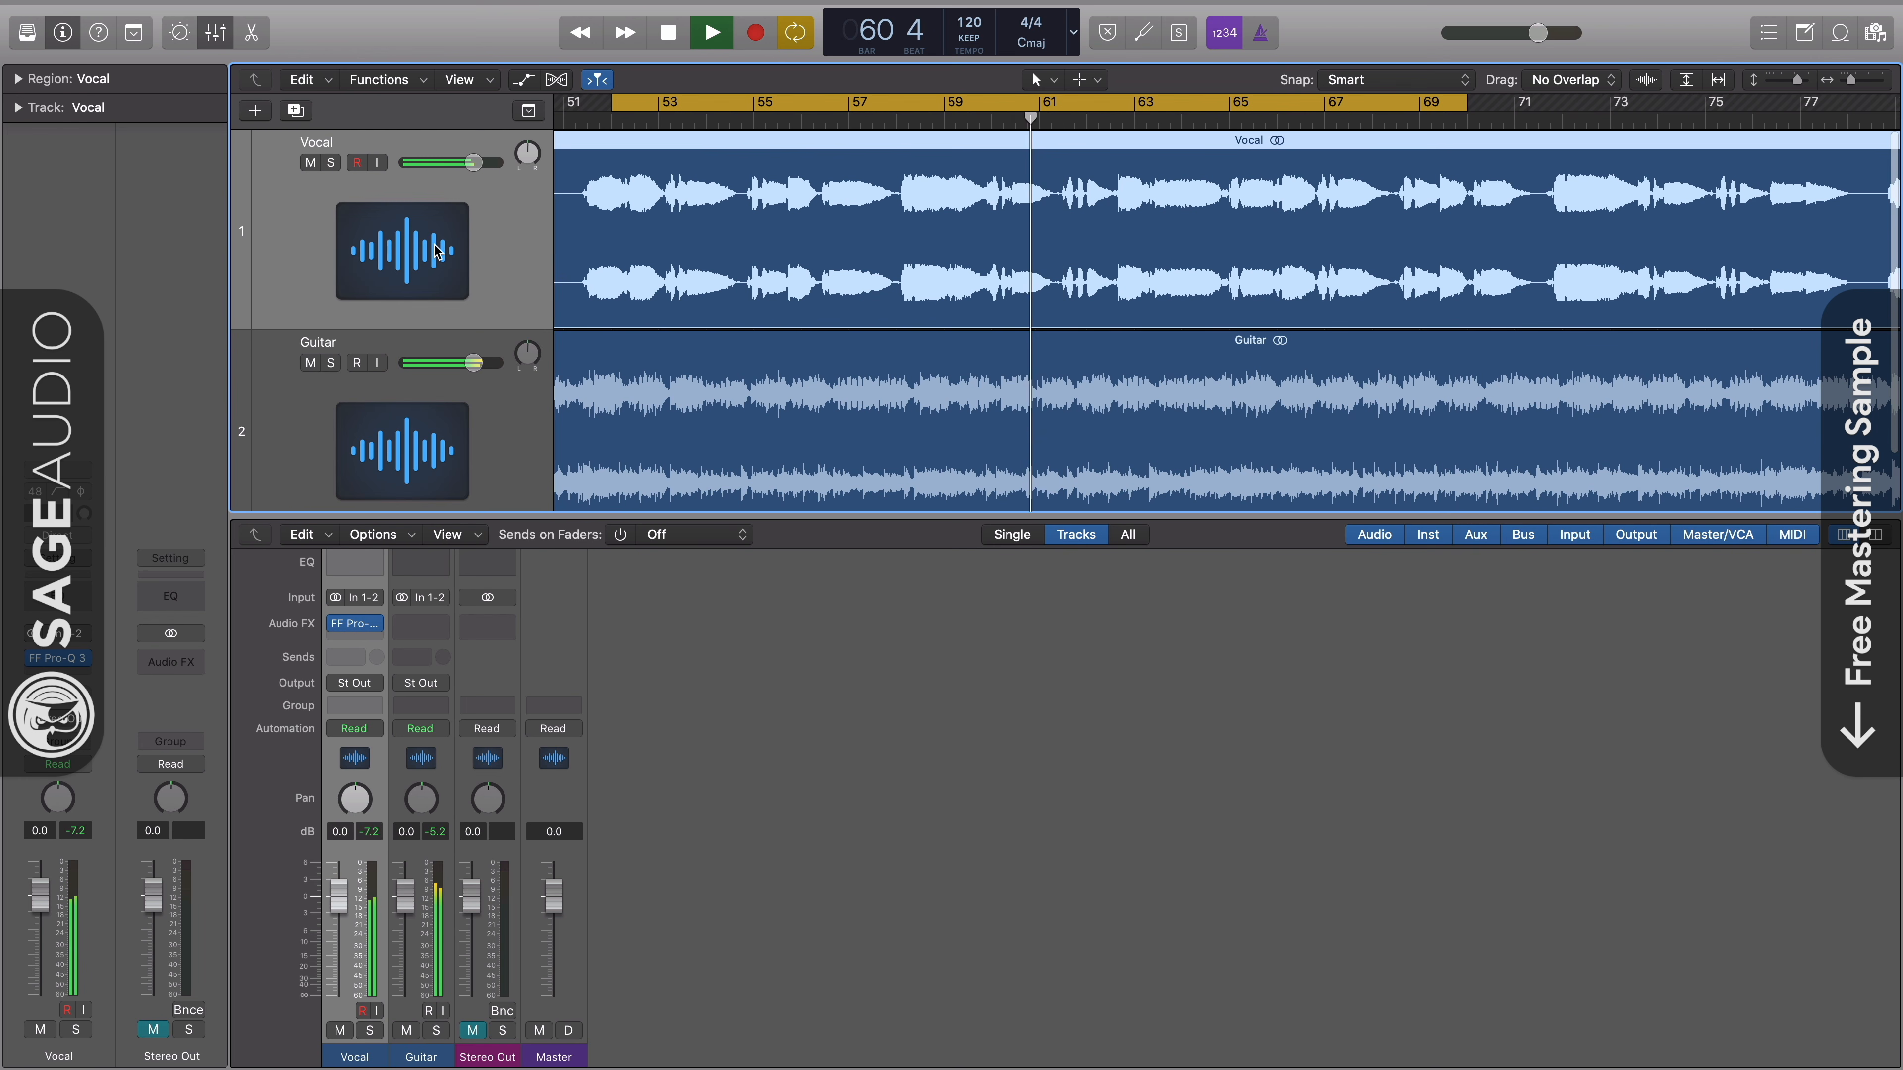
click(358, 627)
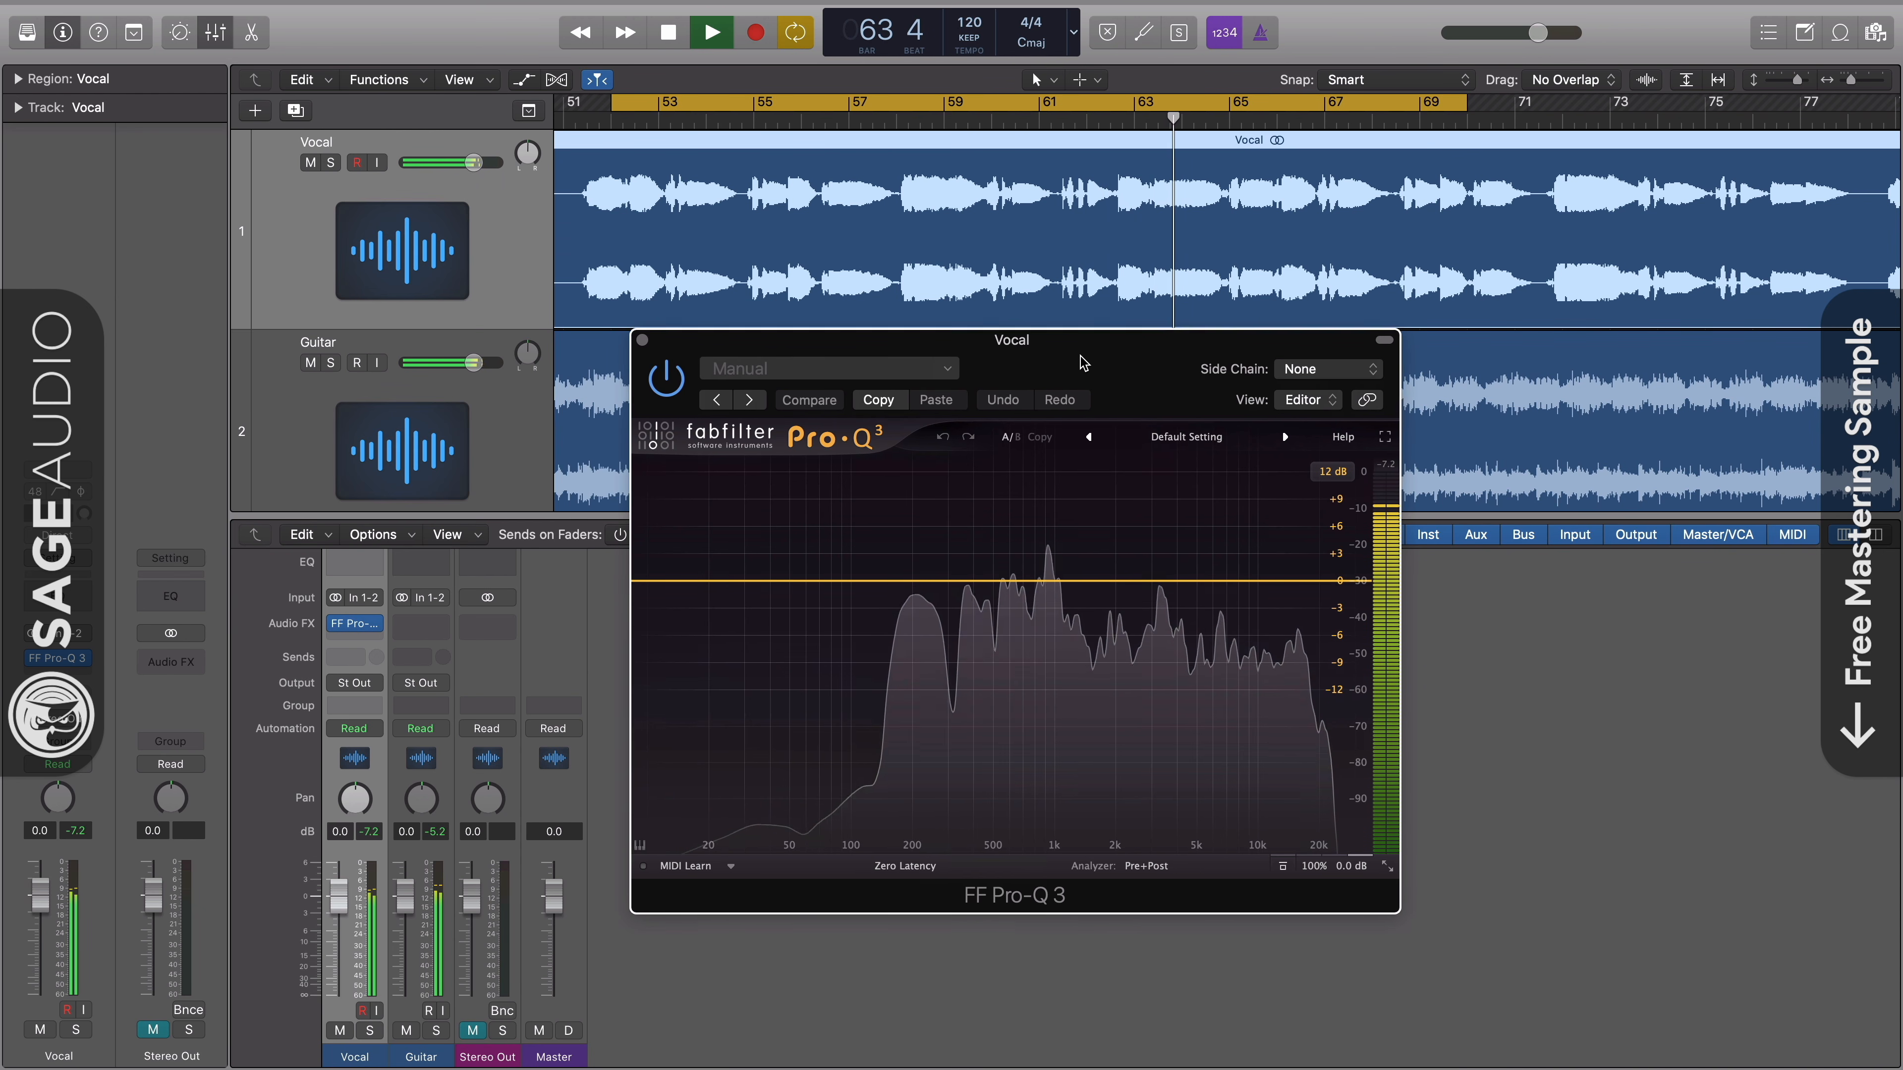
mouse_move(1084, 366)
mouse_down()
mouse_move(1087, 341)
mouse_move(1078, 356)
mouse_up()
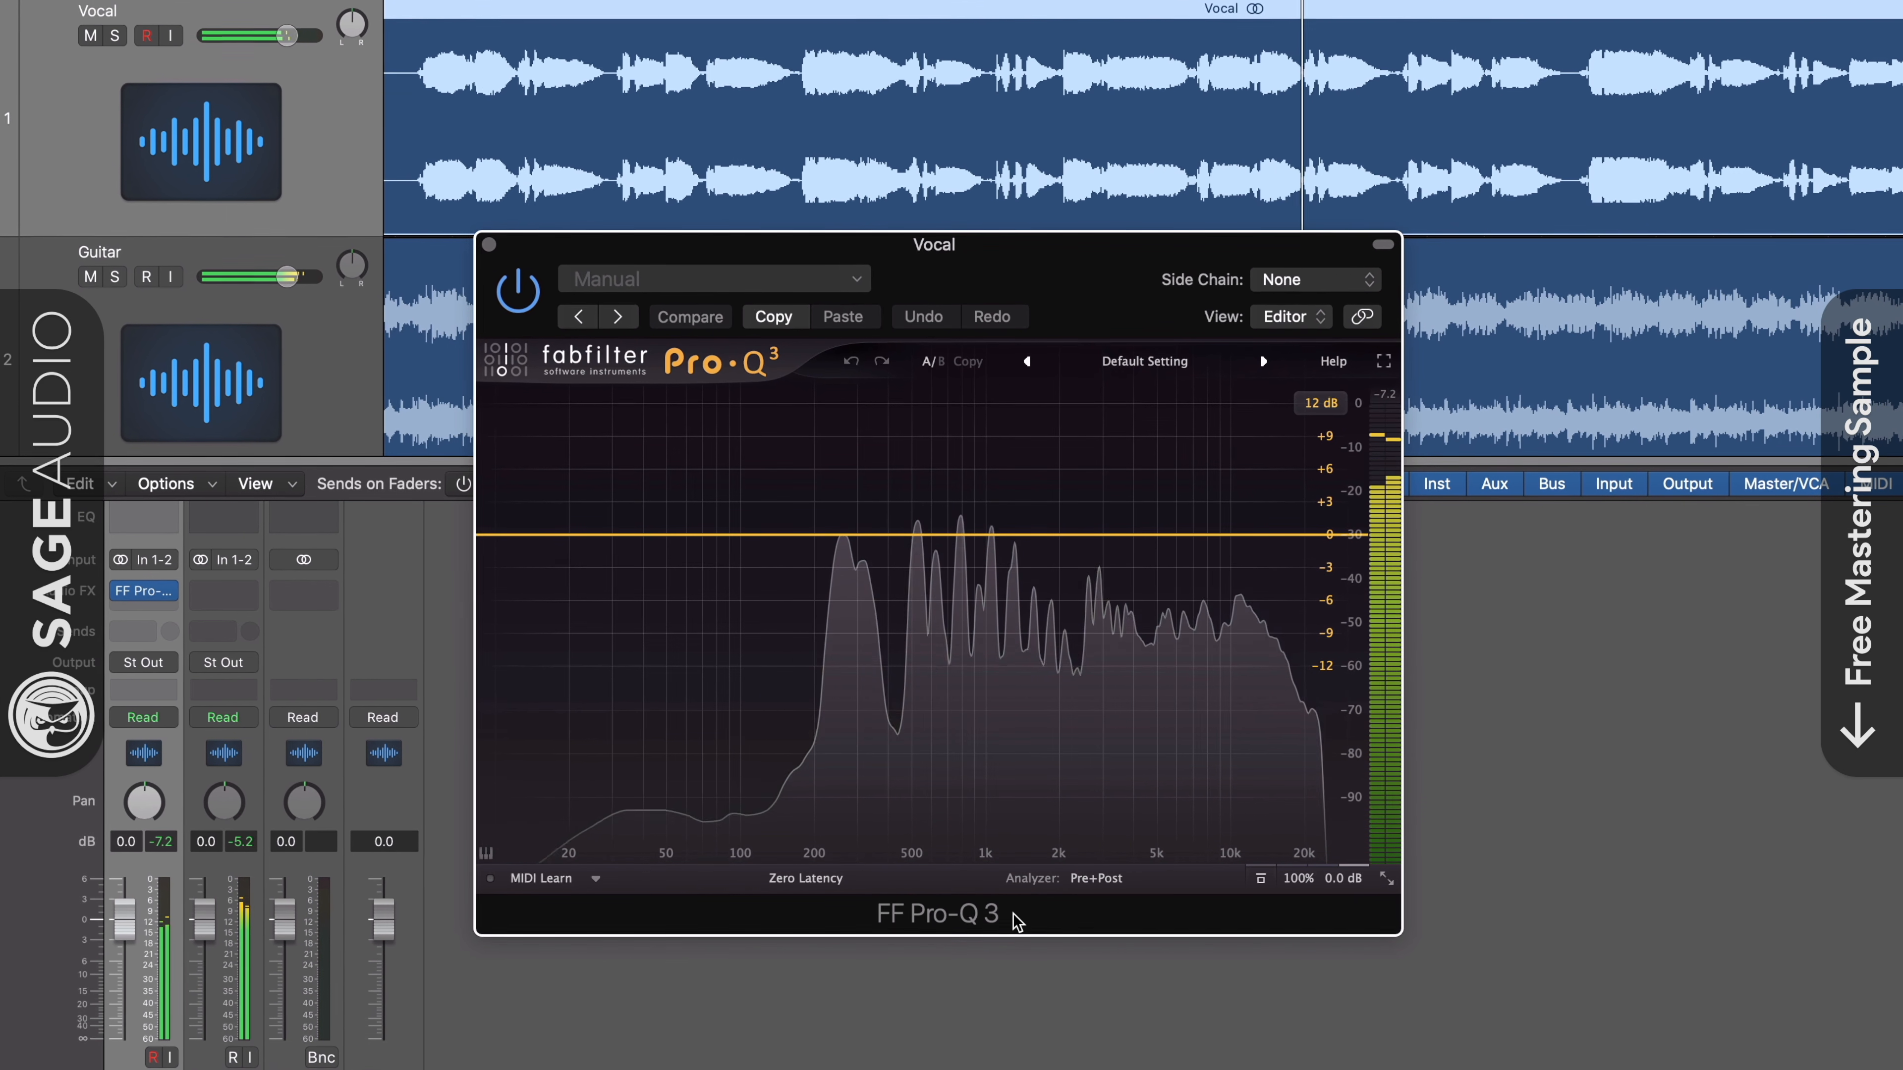
- Start EQ Match in the Vocal Pro-Q 3, using Guitar (Audio 2) as side chain and External: Side Chain as reference
click(1096, 878)
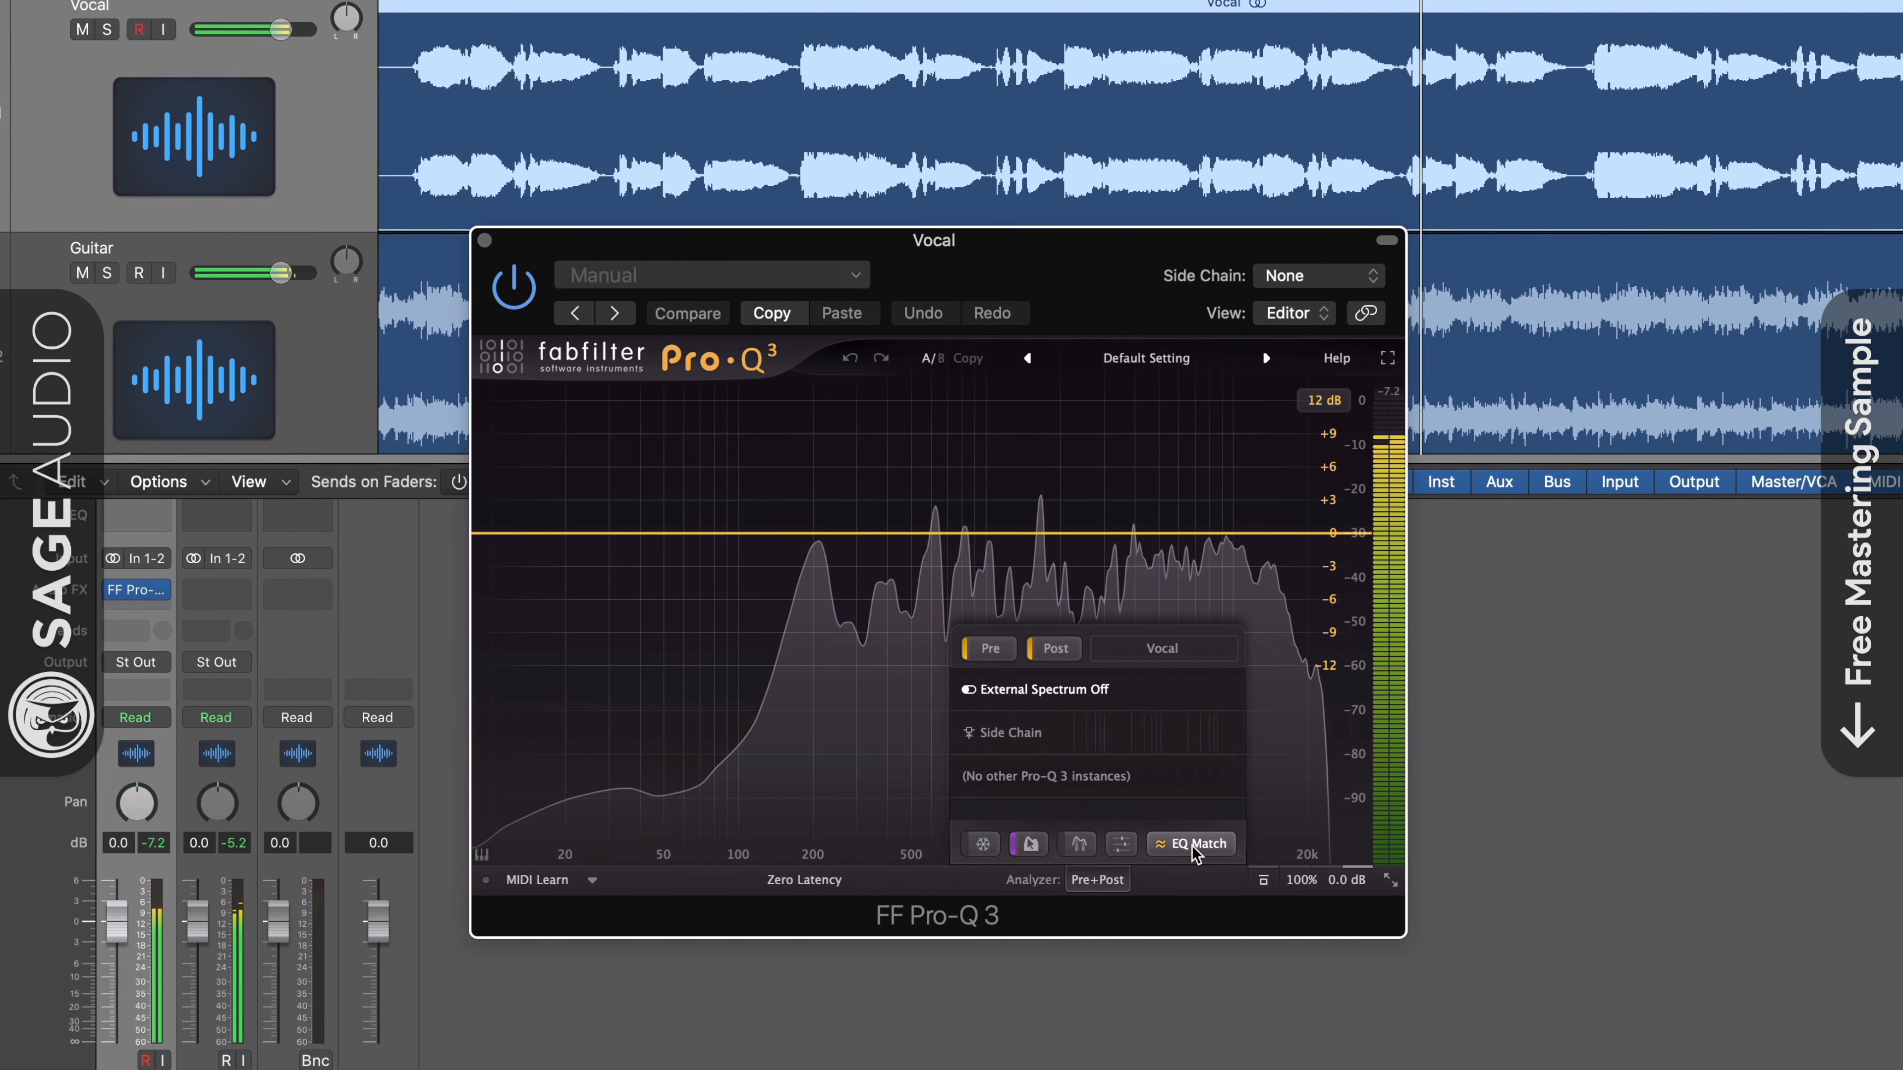
click(1173, 845)
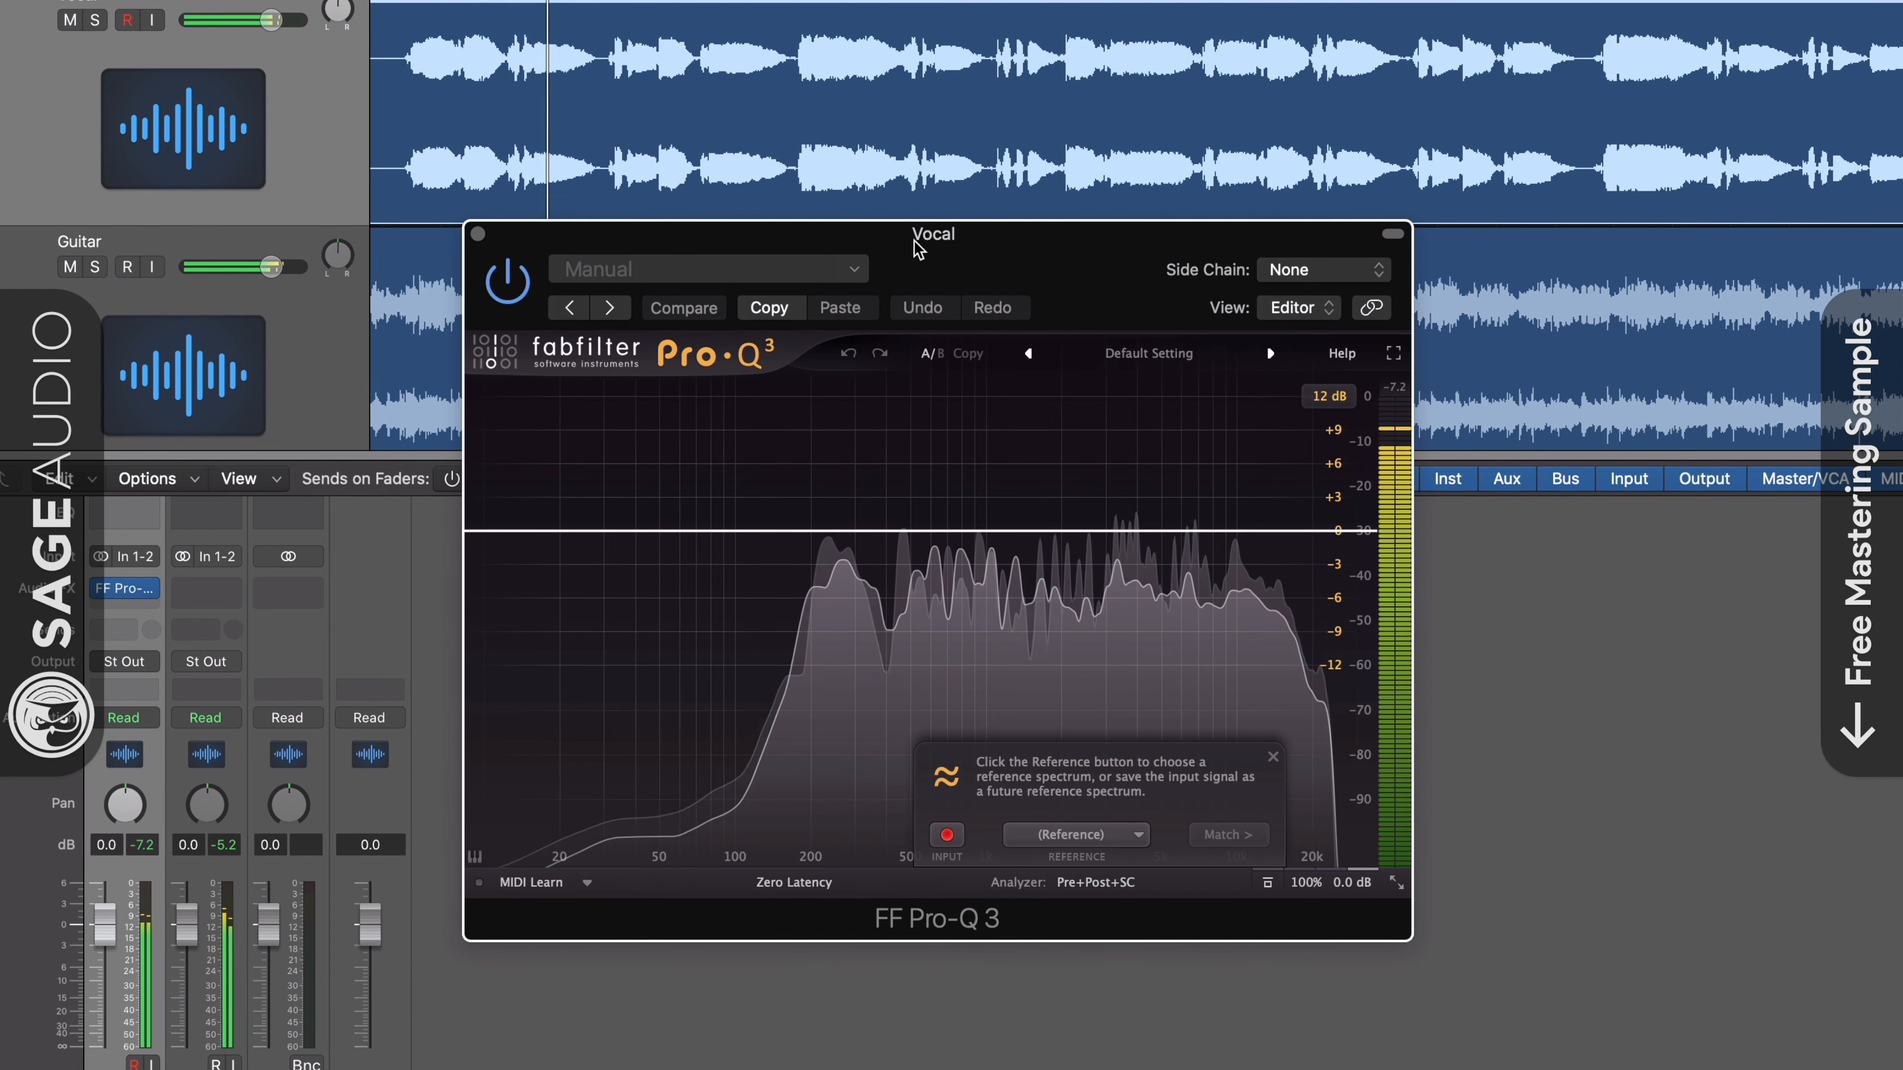
click(1319, 269)
mouse_move(1304, 305)
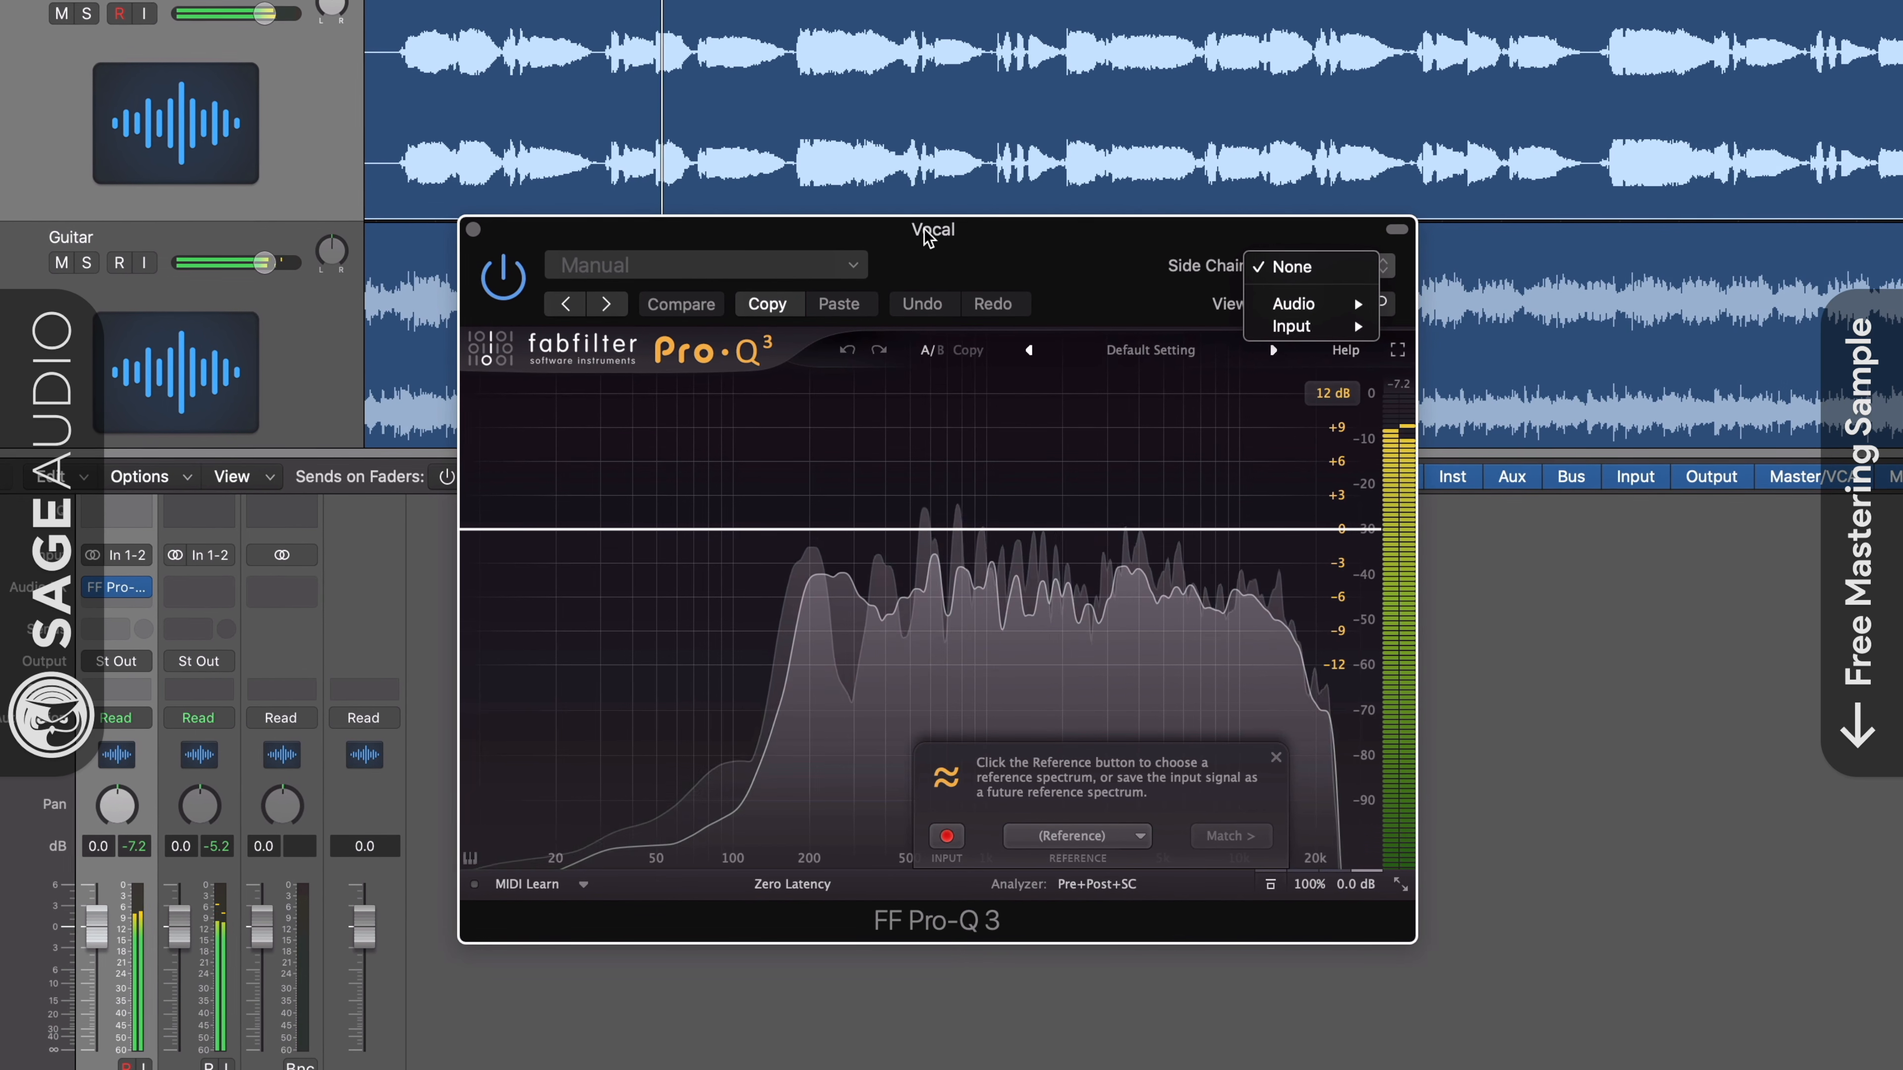
mouse_move(1318, 303)
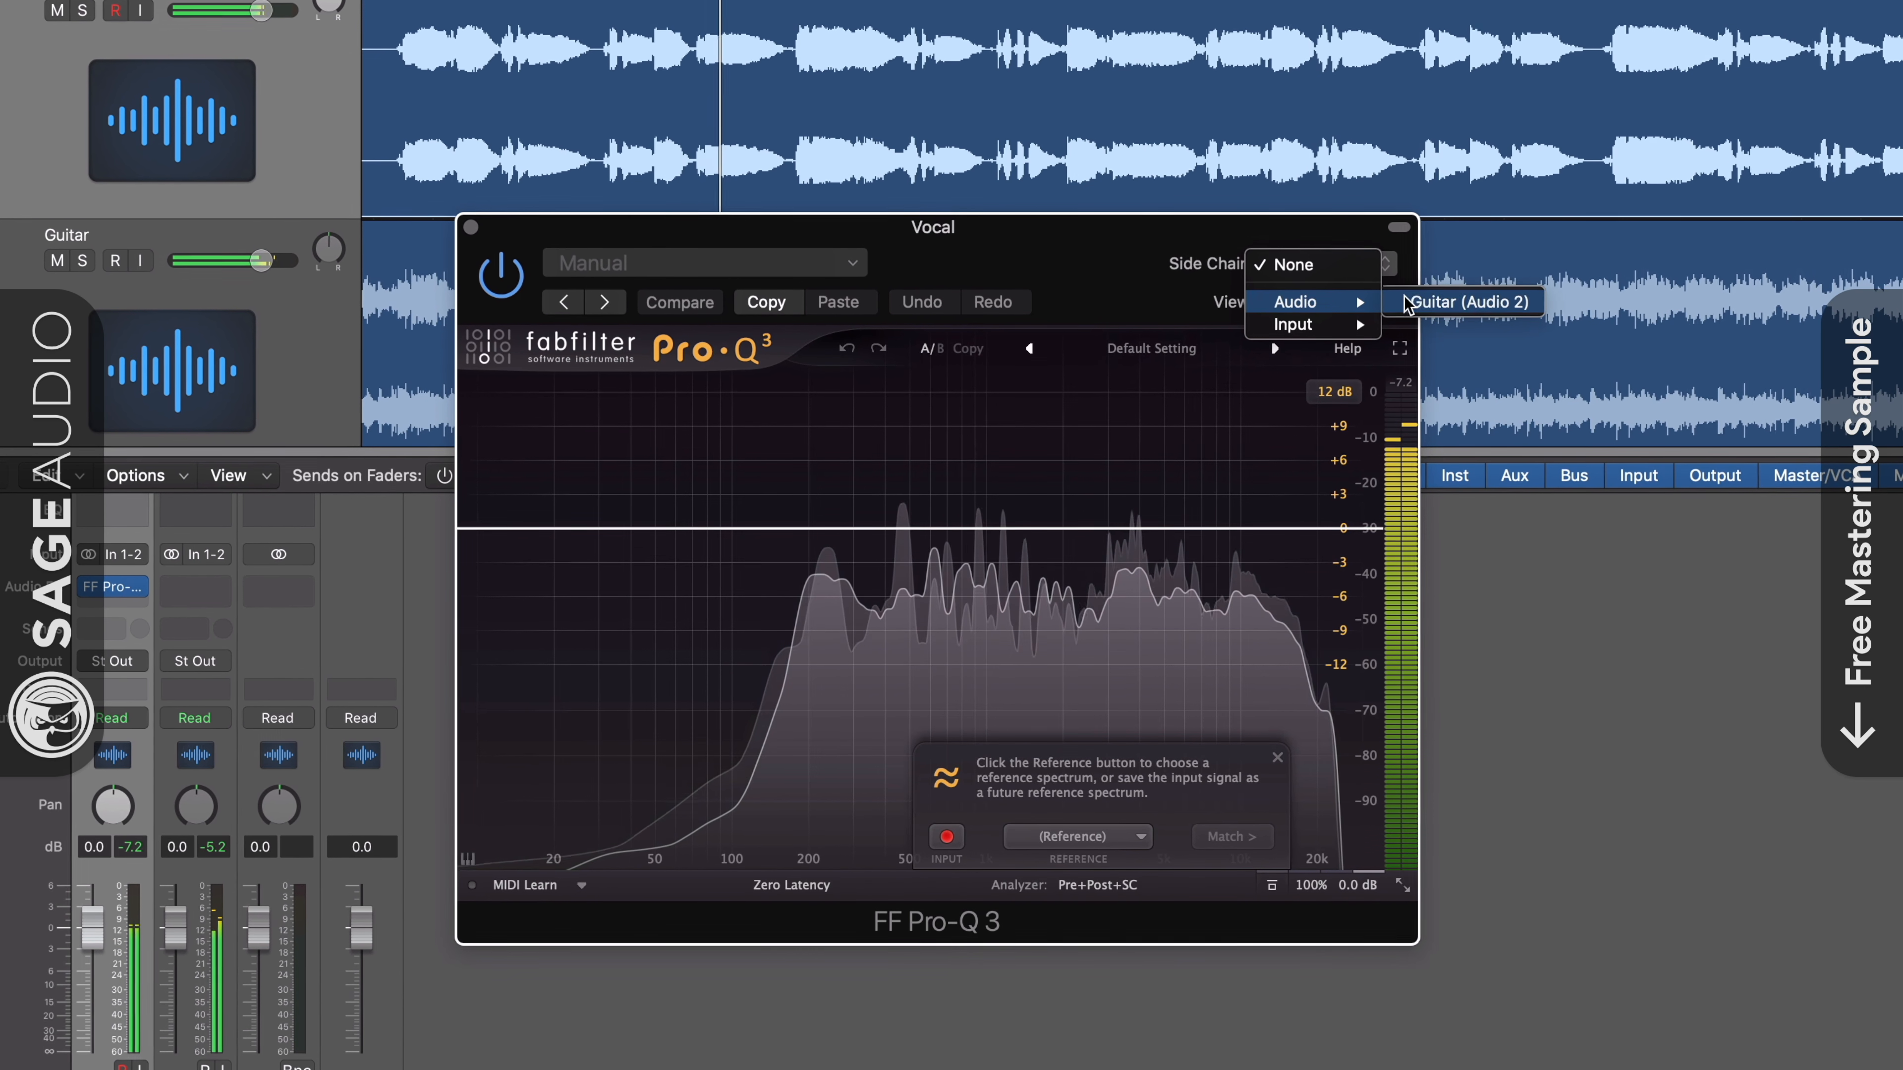
click(1470, 300)
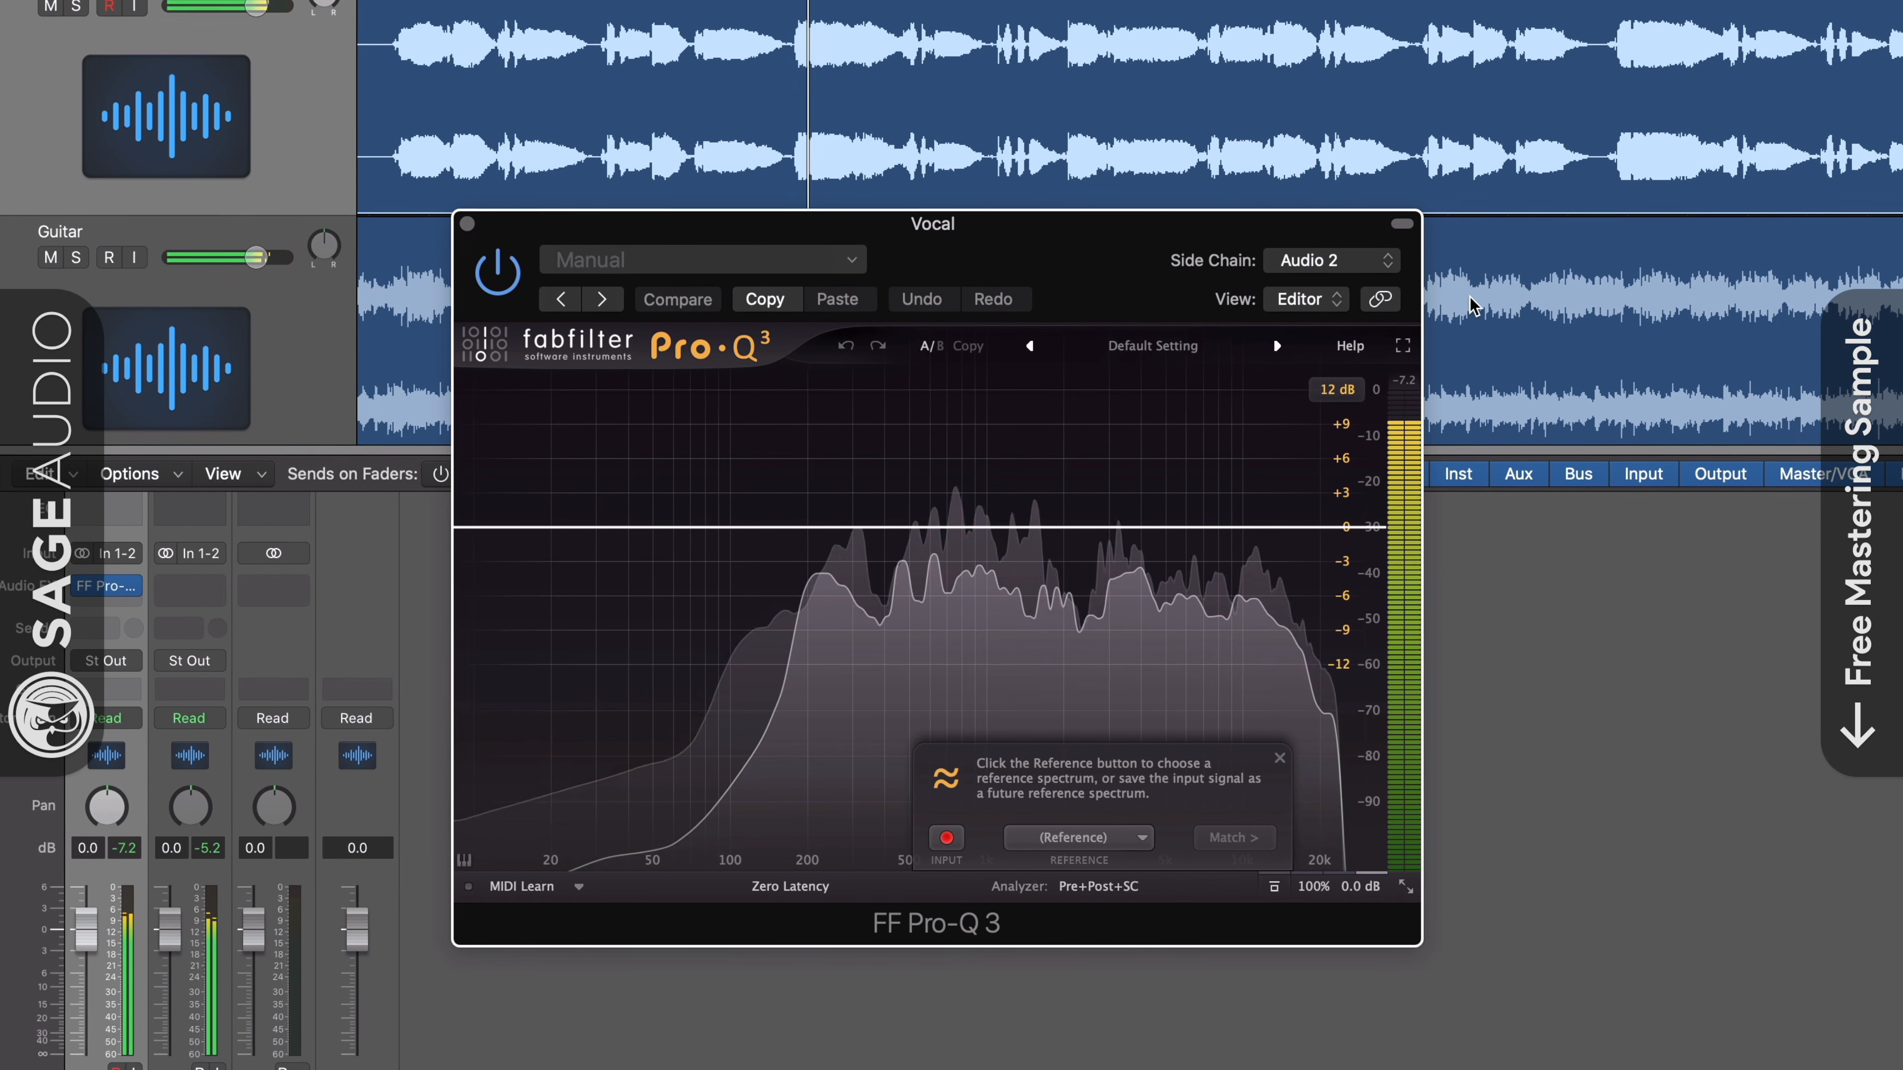
click(1123, 839)
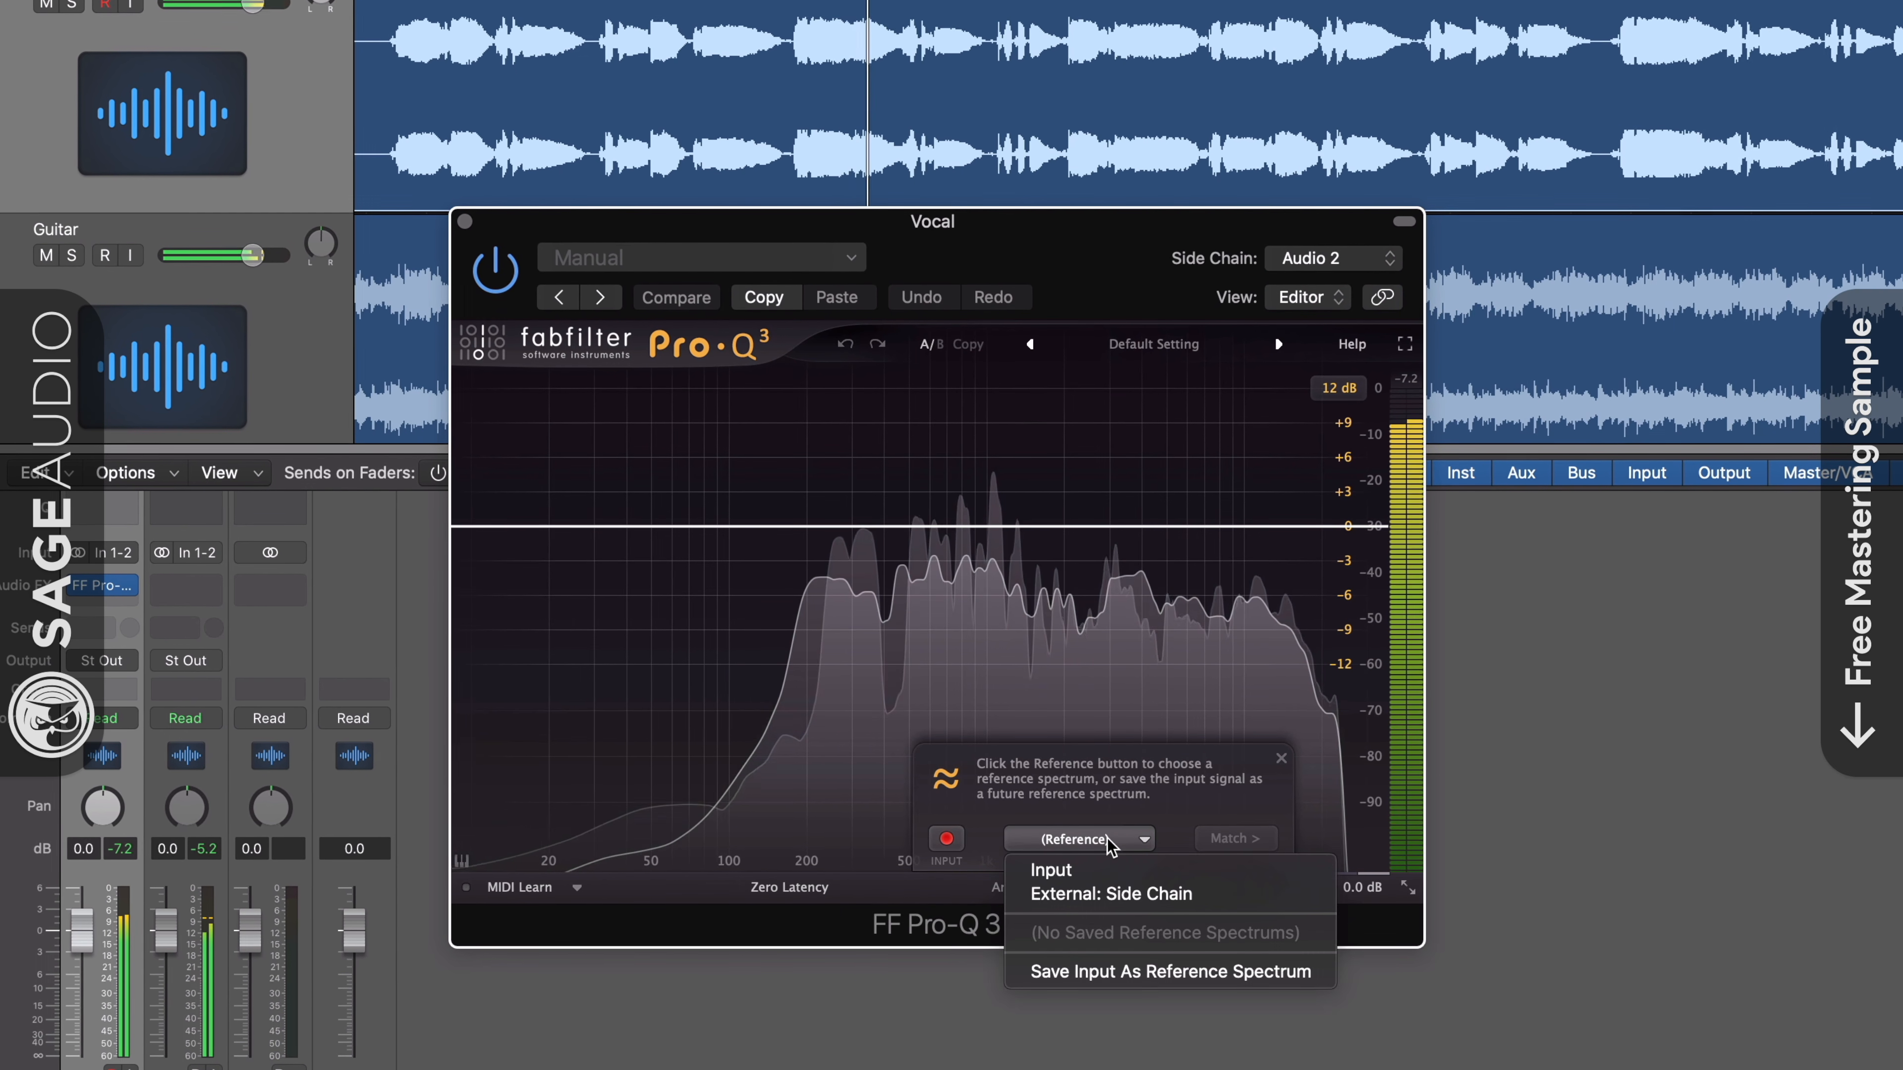
click(1113, 894)
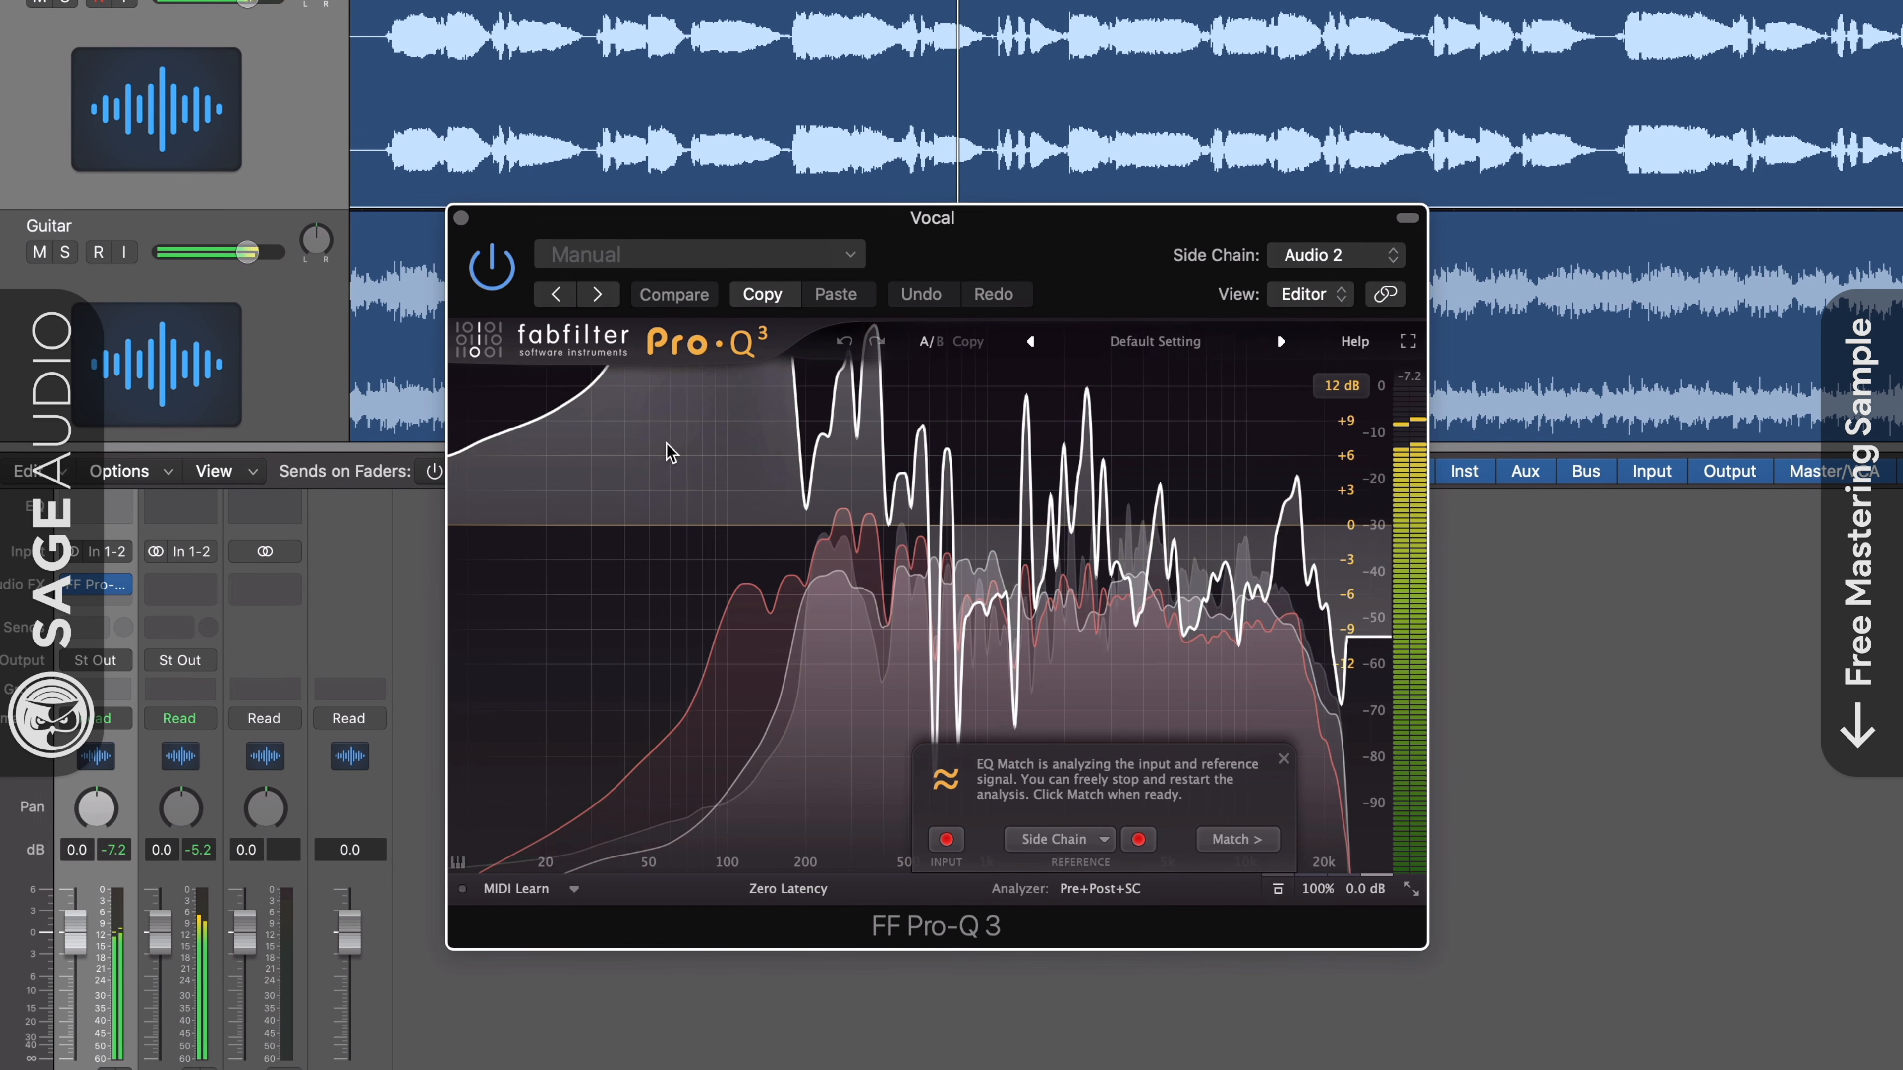
- Set the EQ display range to 30 dB and finish the EQ match with 22 bands
click(1341, 386)
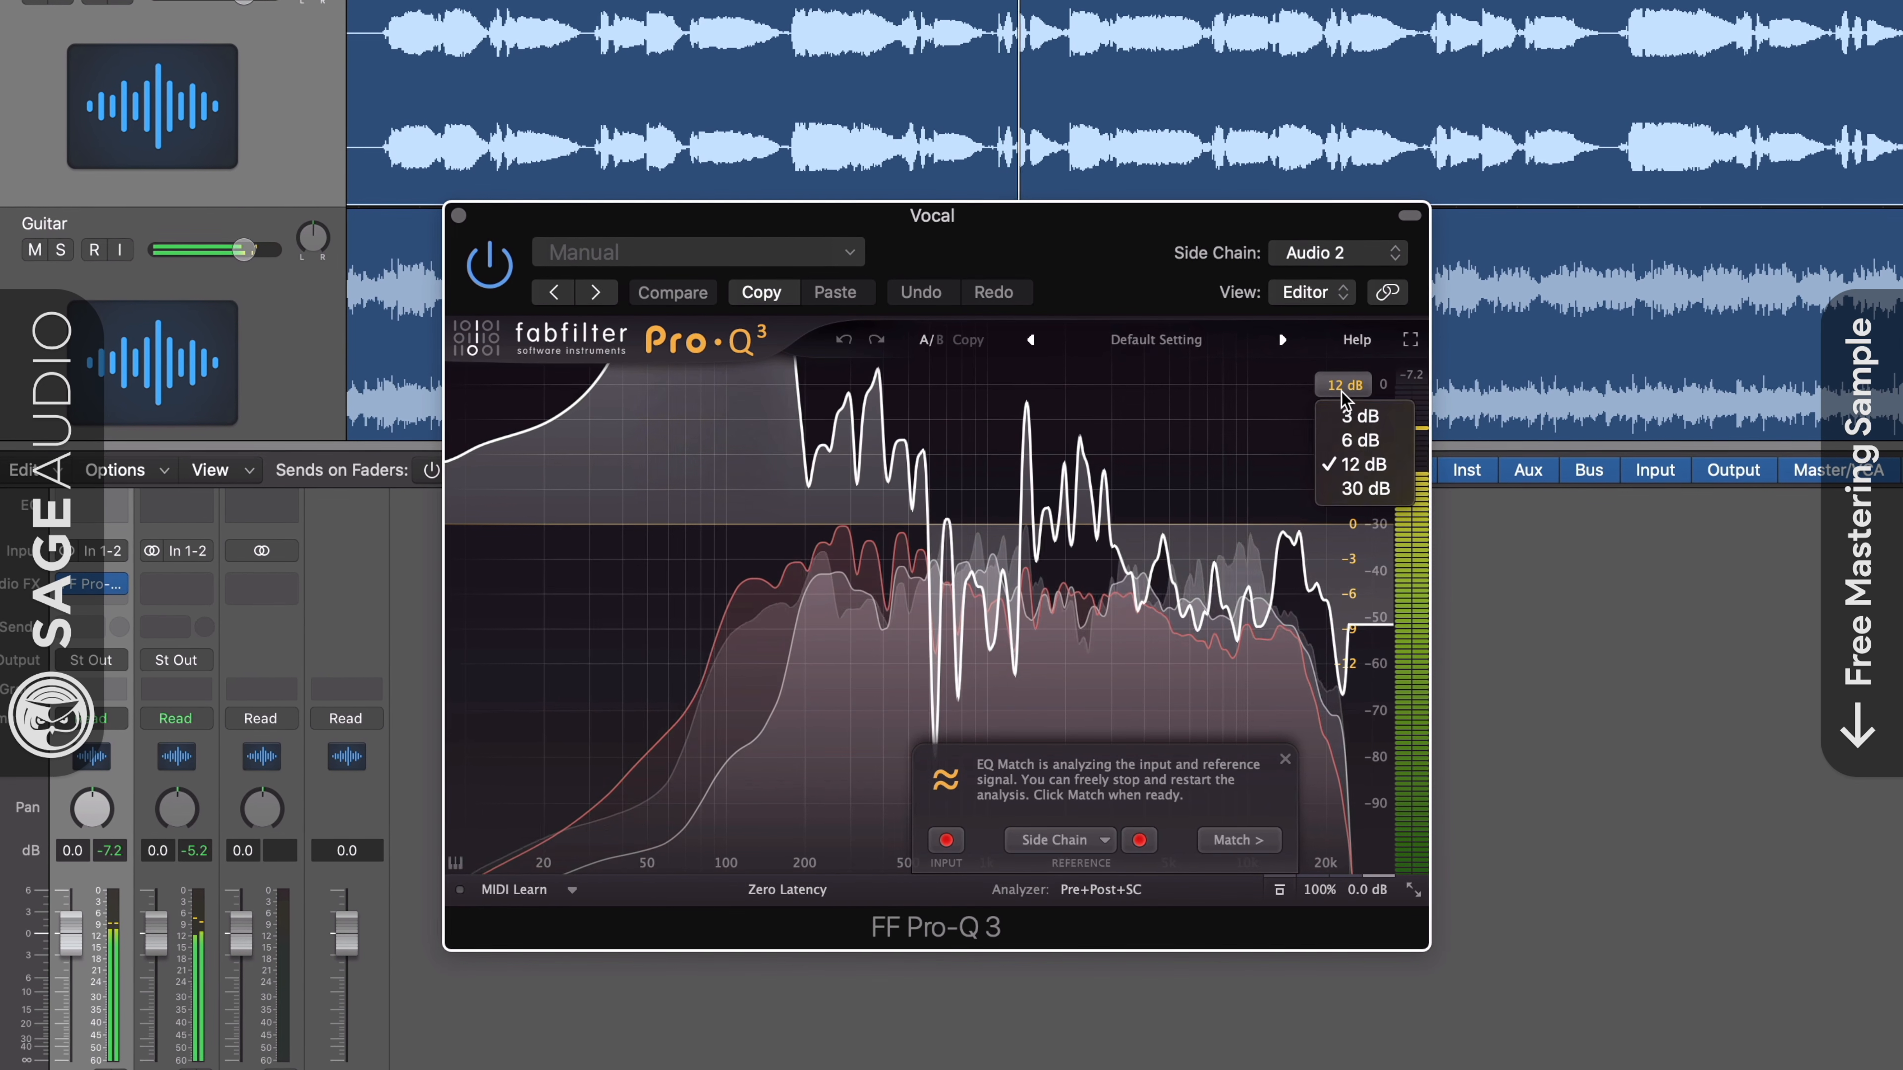
click(1353, 489)
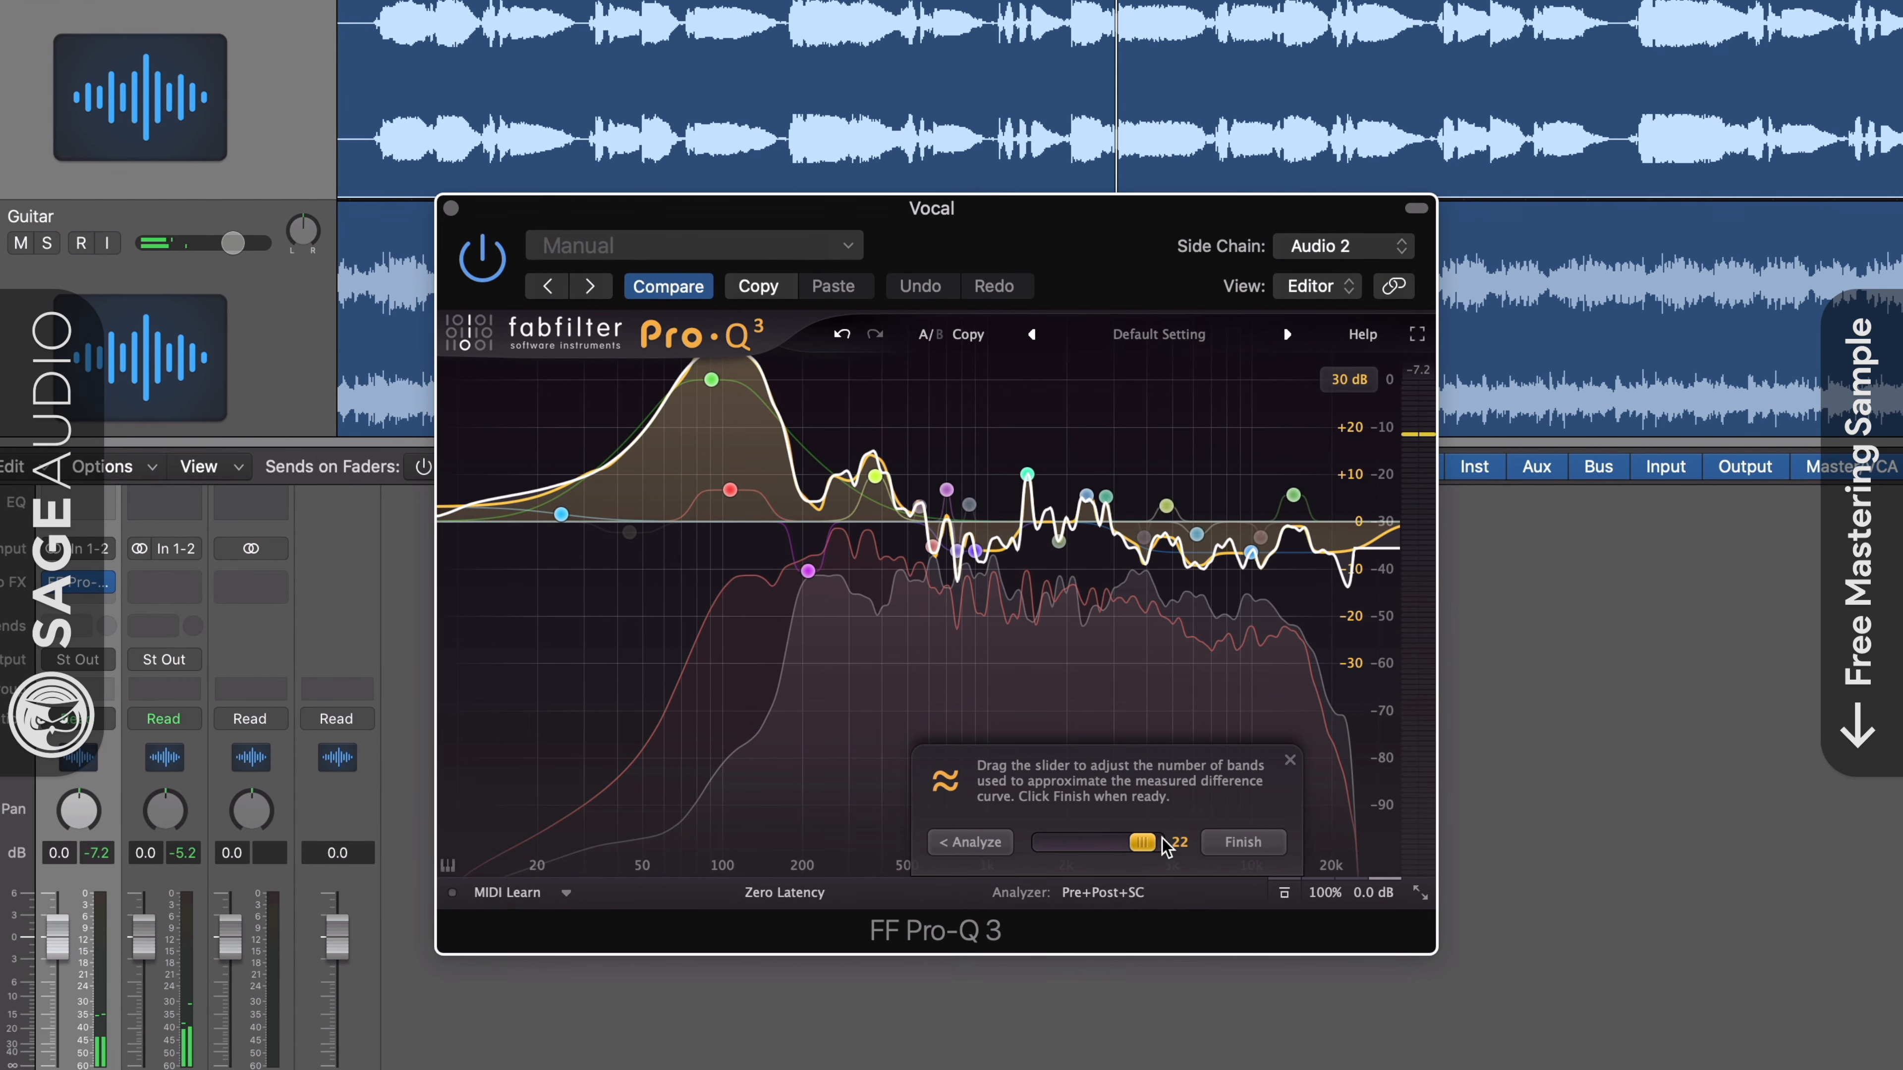
click(1246, 842)
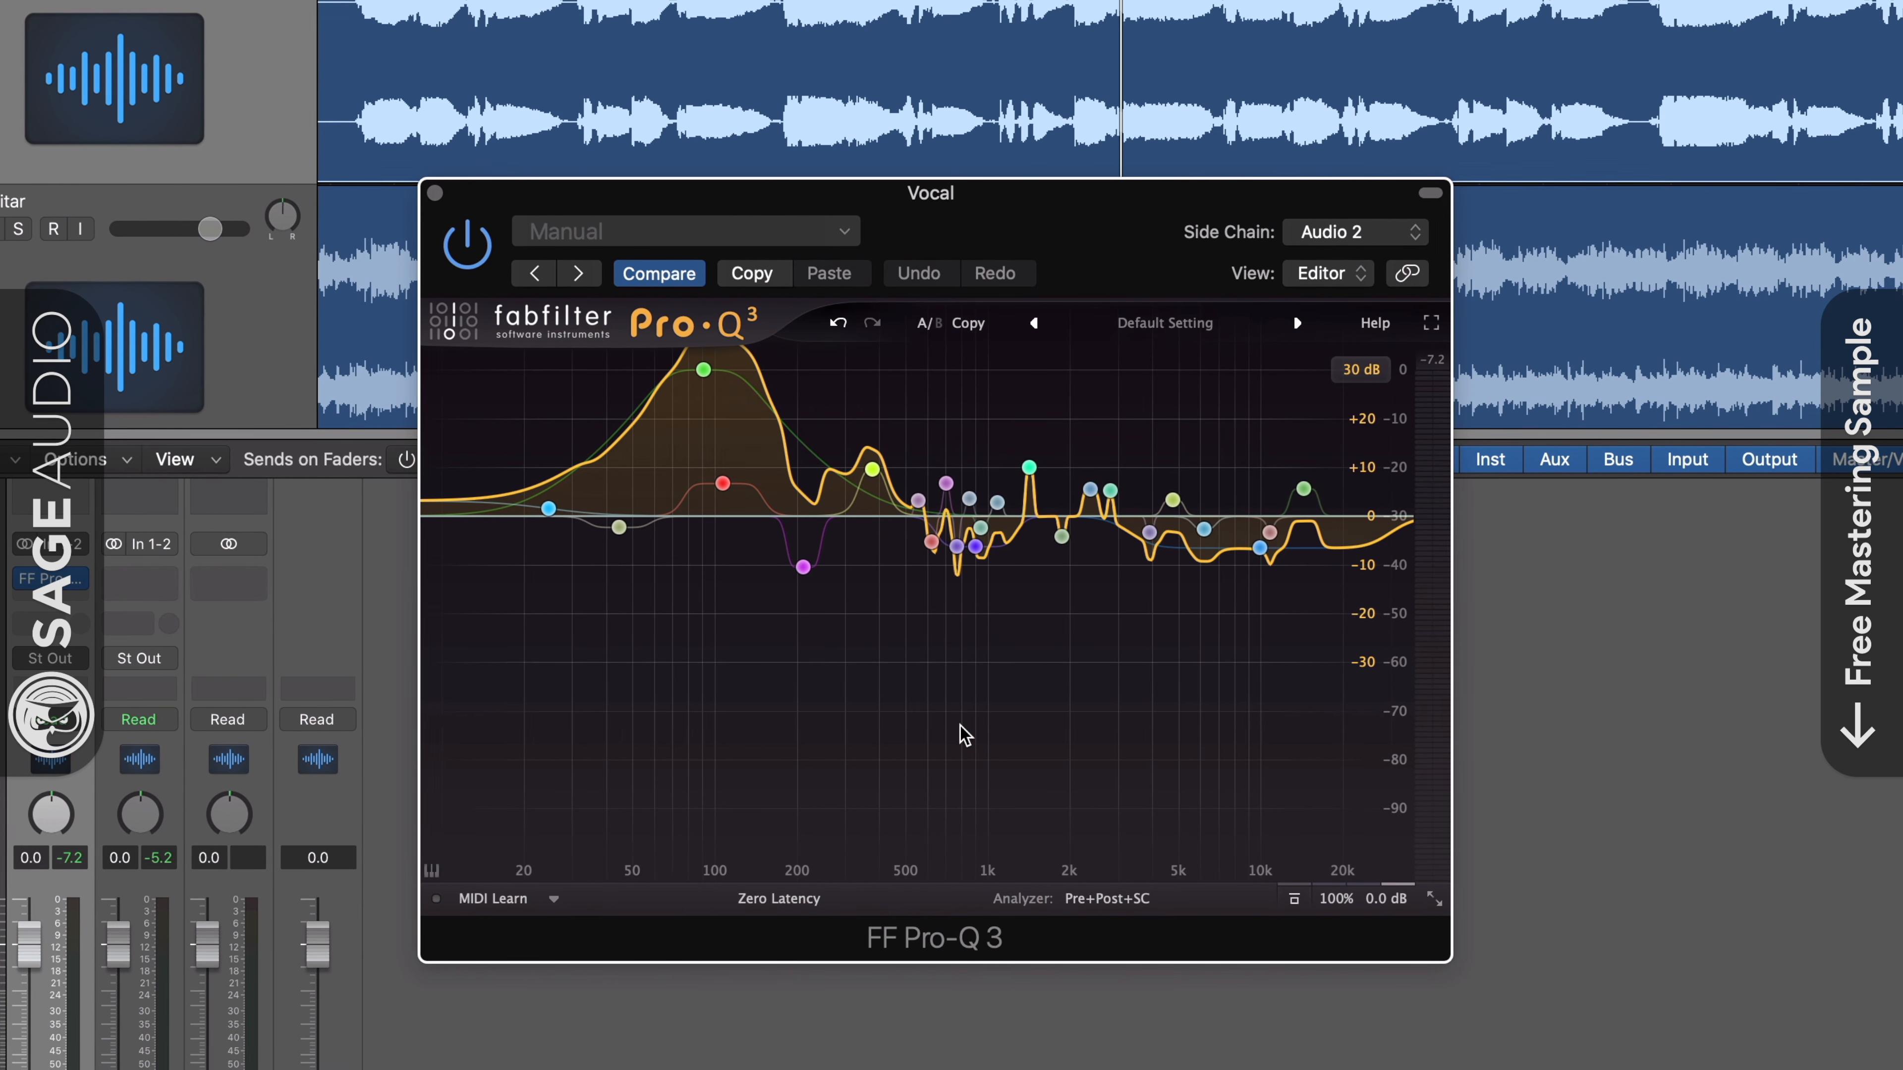
- Remove the 91 Hz boost from the matched Vocal EQ, and invert and scale down the gain of all remaining bands
click(702, 369)
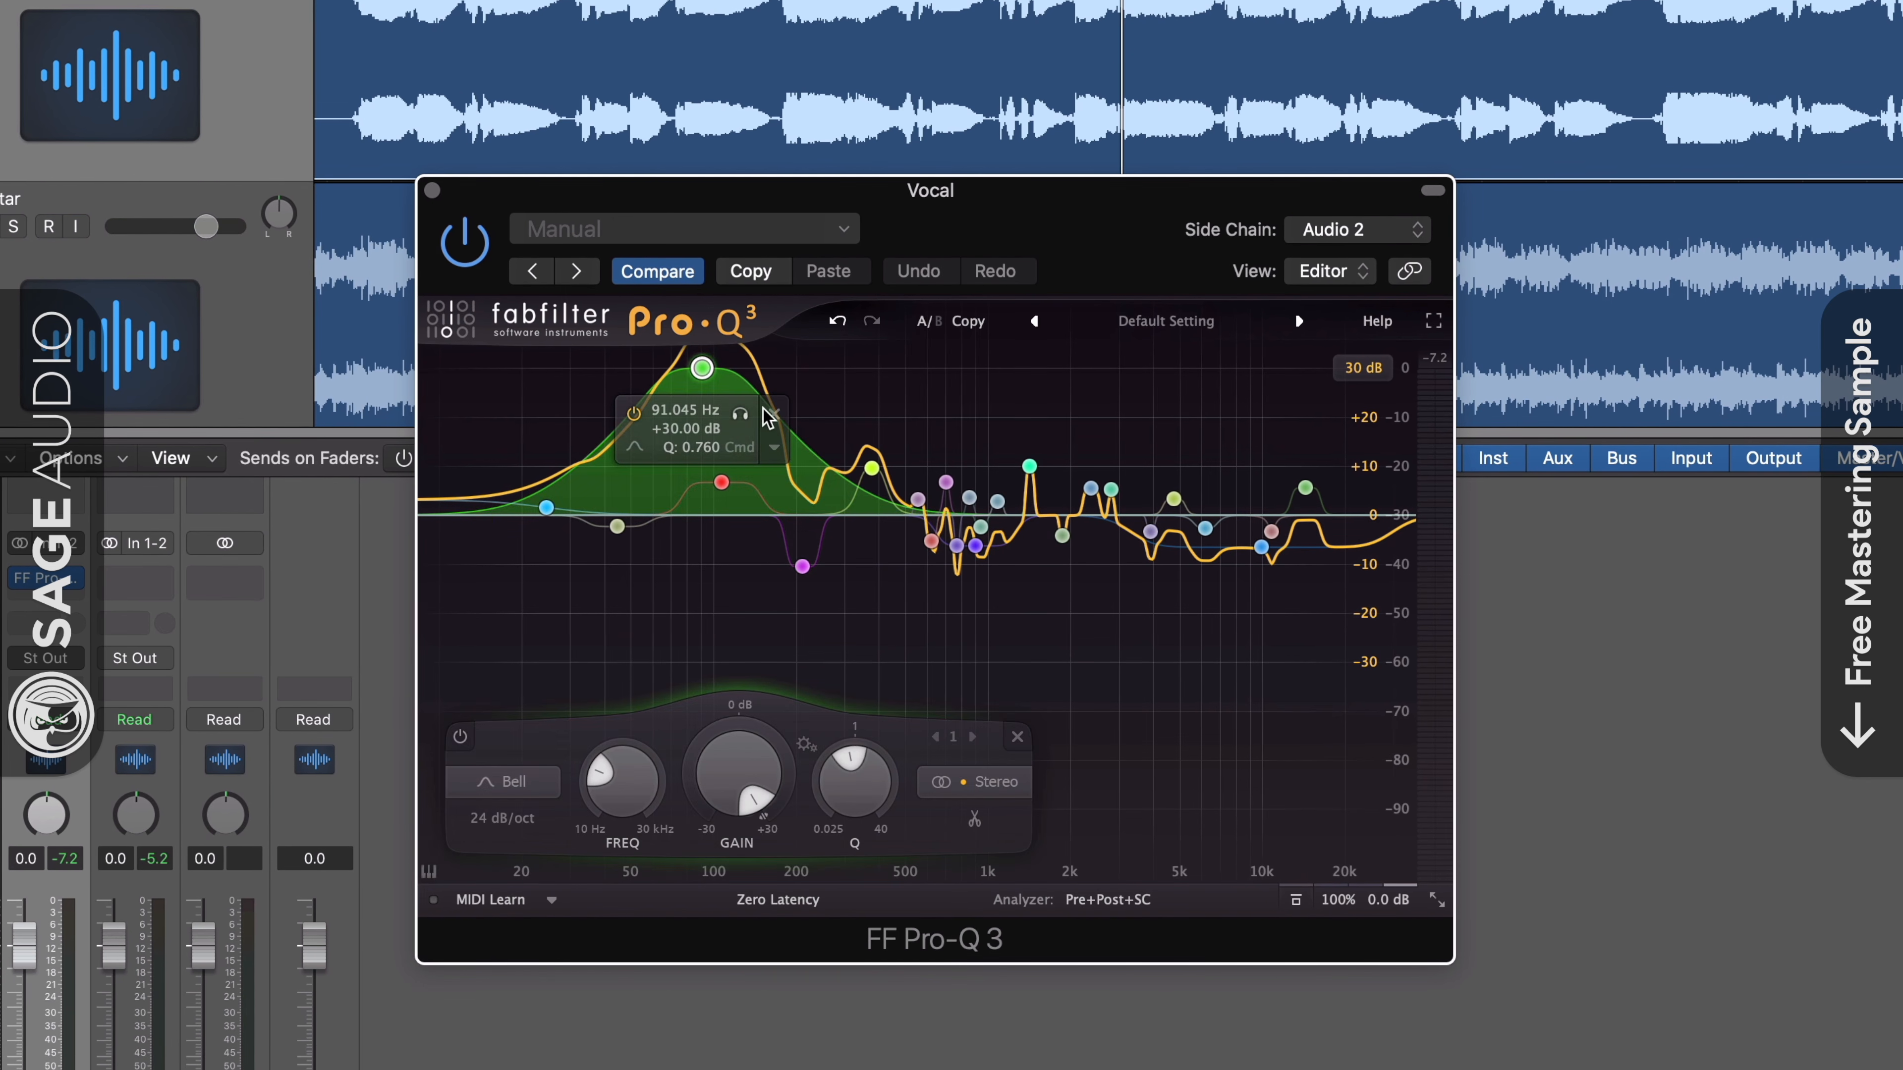
click(775, 415)
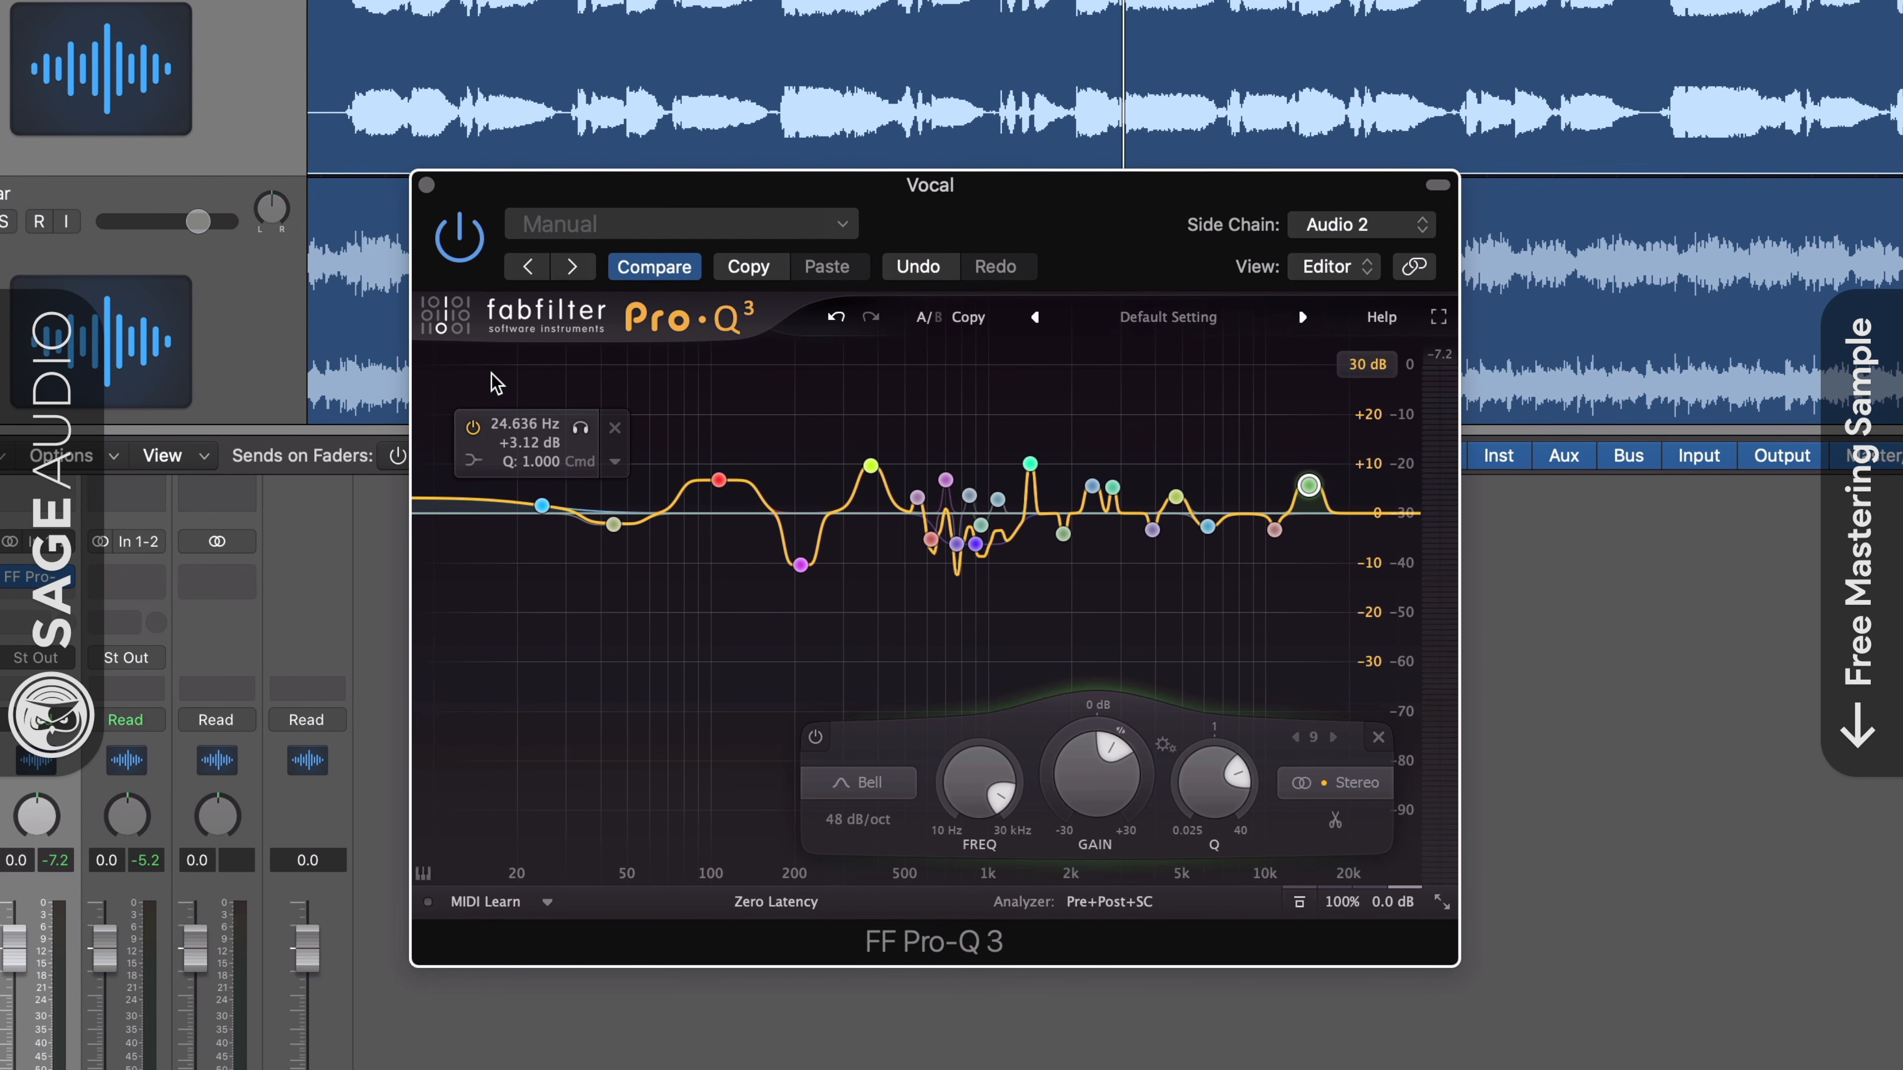
drag(491, 372, 1343, 637)
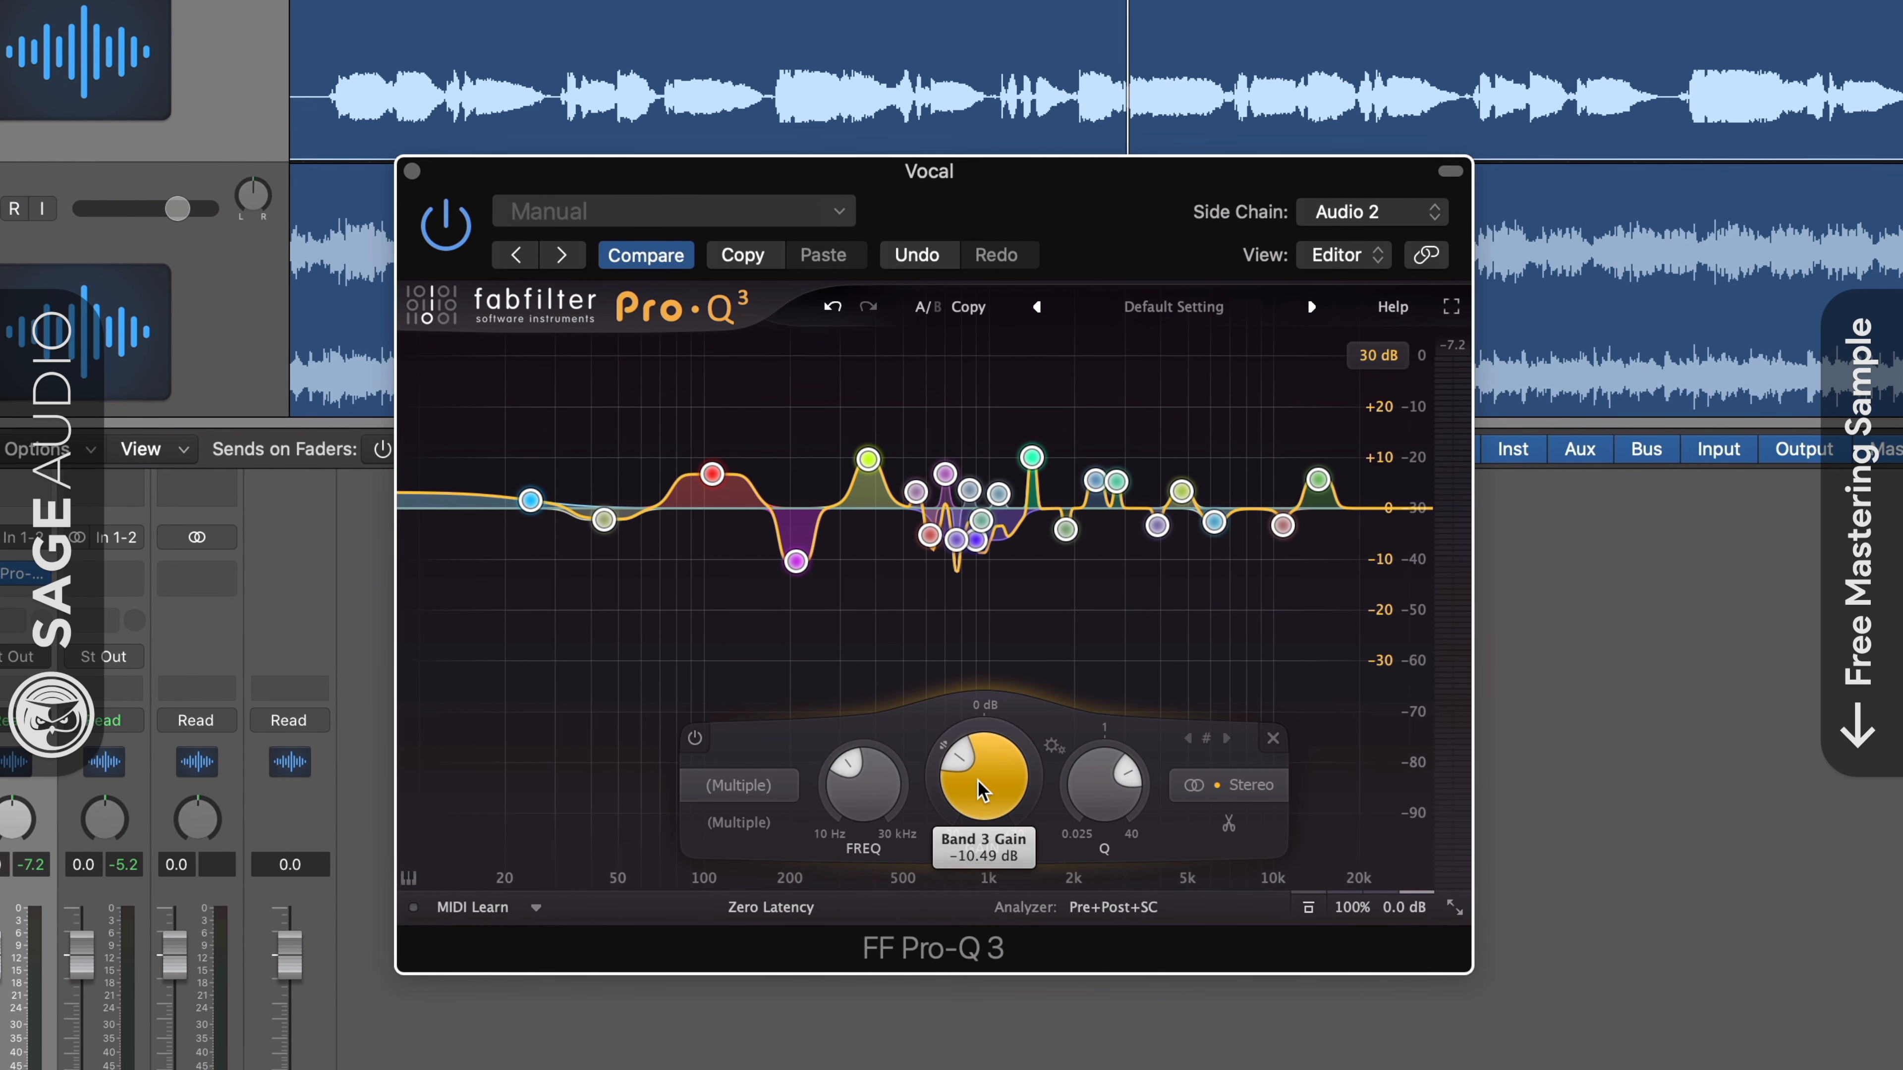
drag(981, 791, 1001, 492)
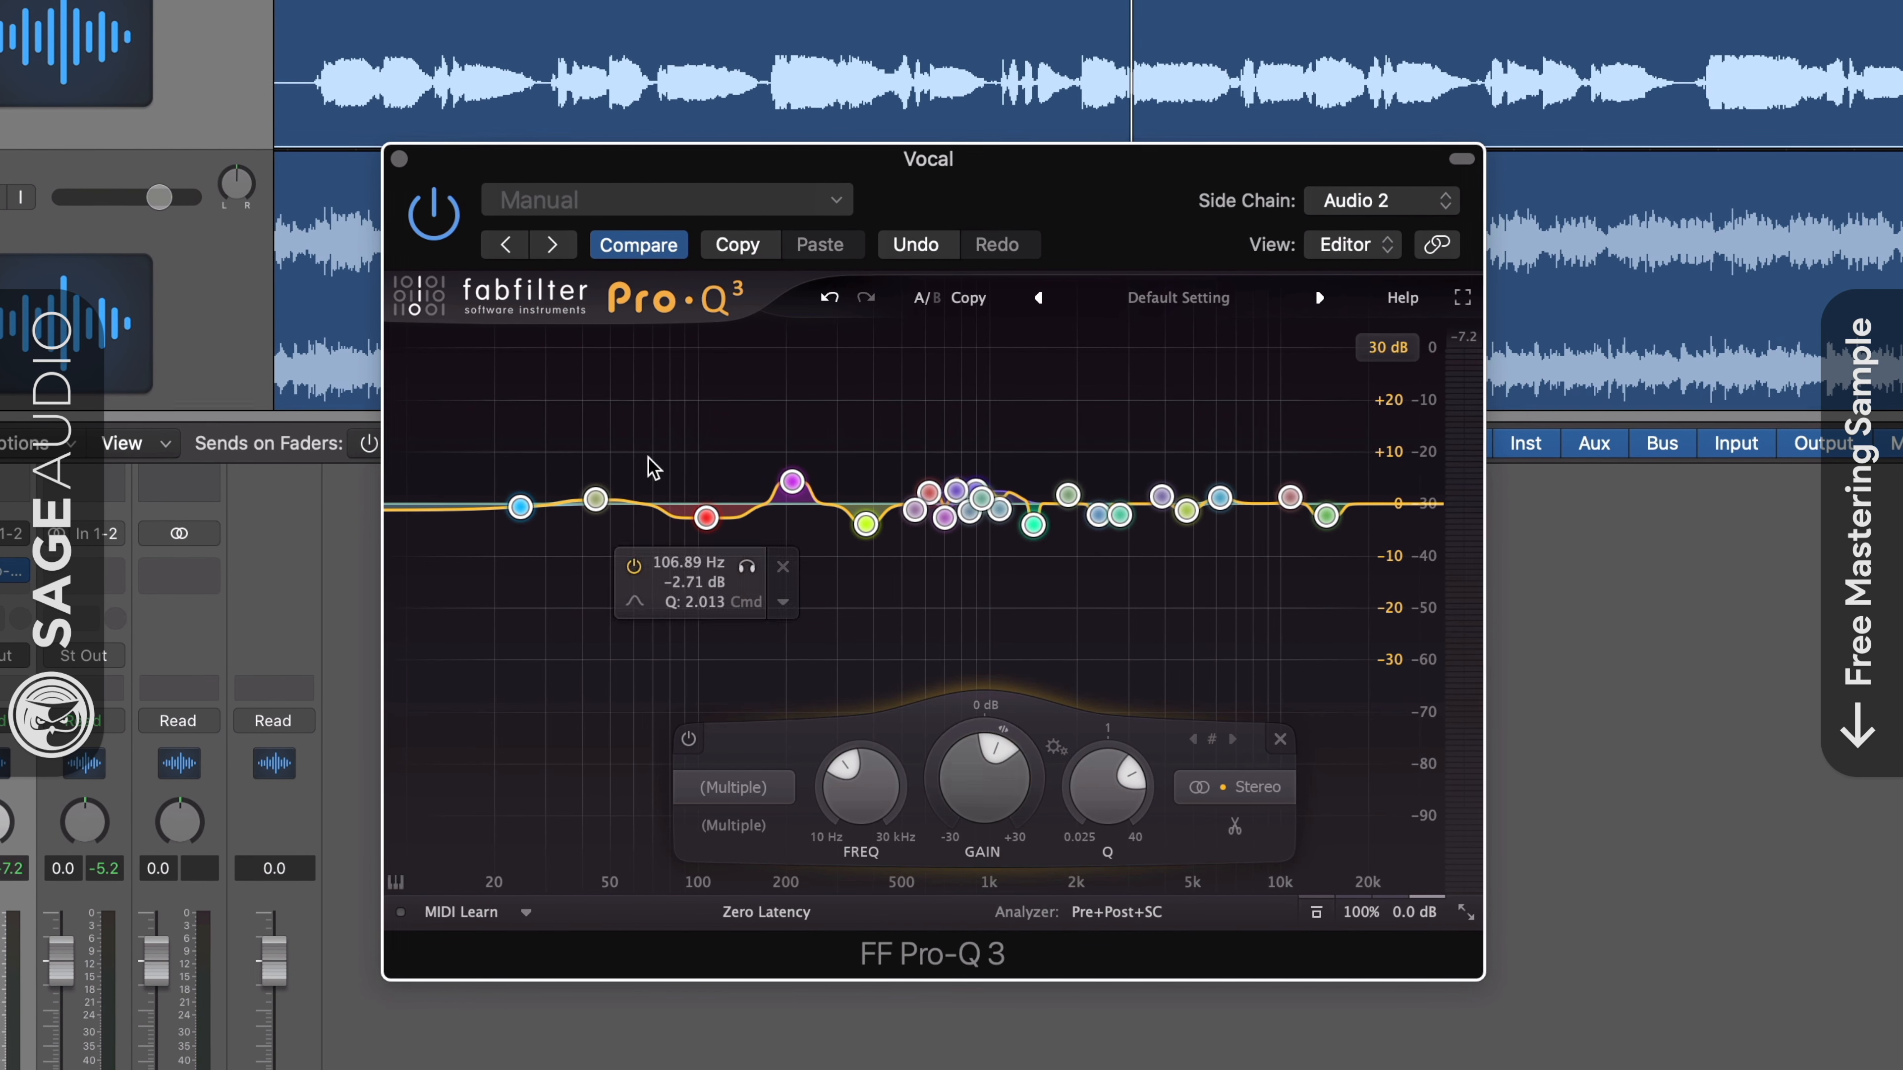
drag(994, 759, 989, 827)
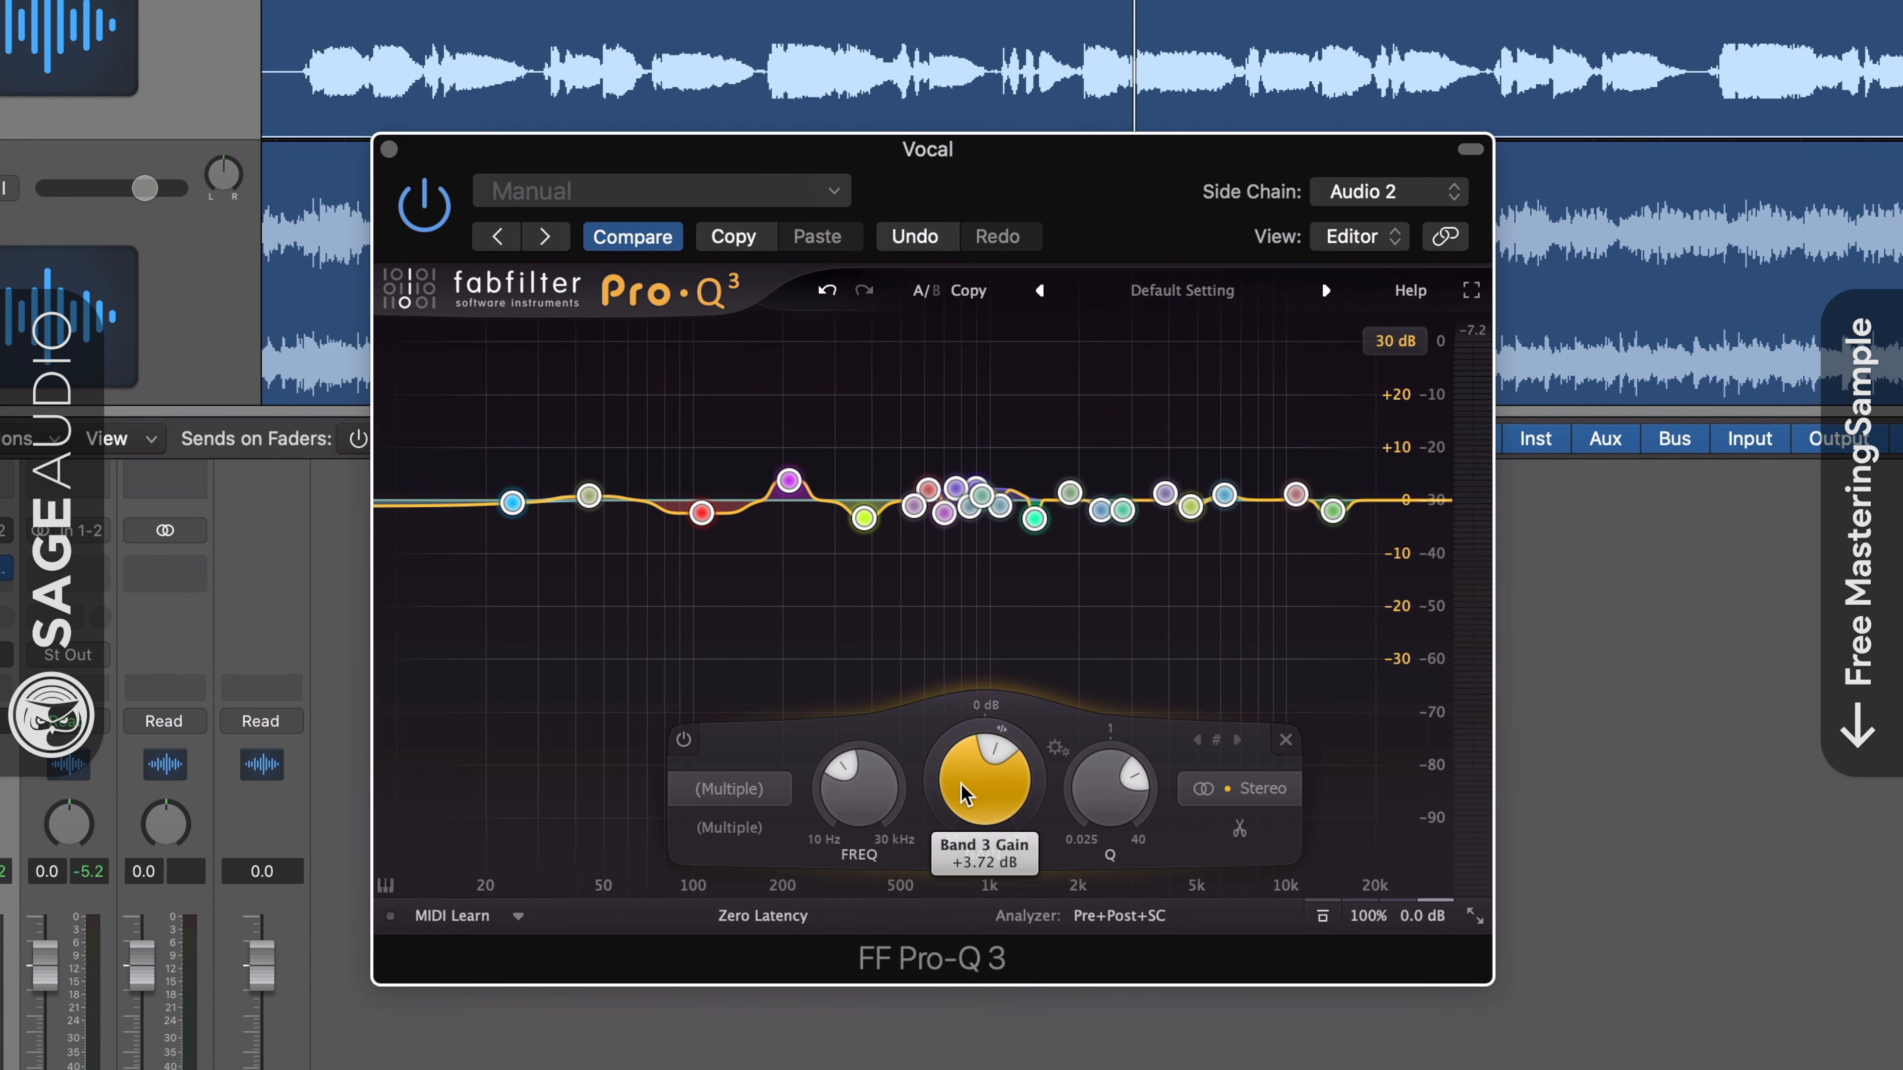
mouse_move(940, 621)
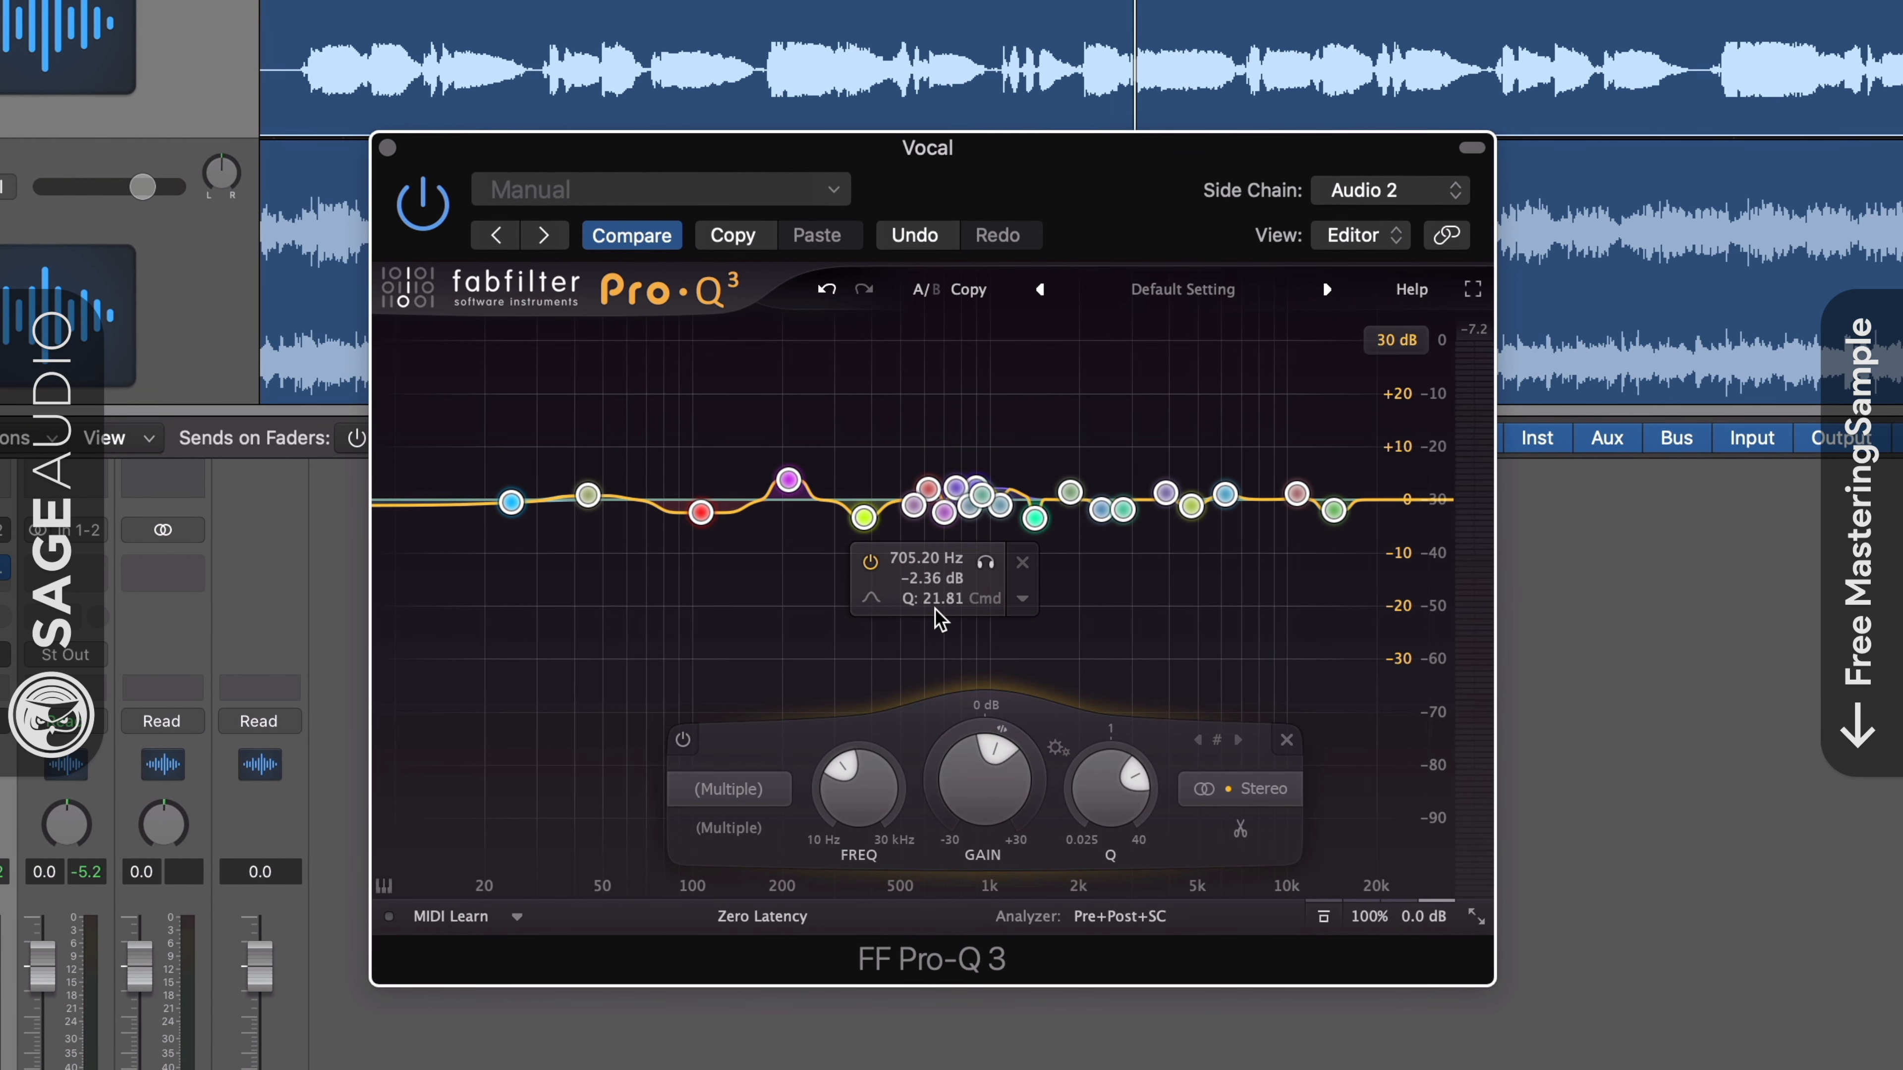
- Play the song and switch the Vocal Pro-Q 3 on and off to compare the processed and bypassed sound
key(space)
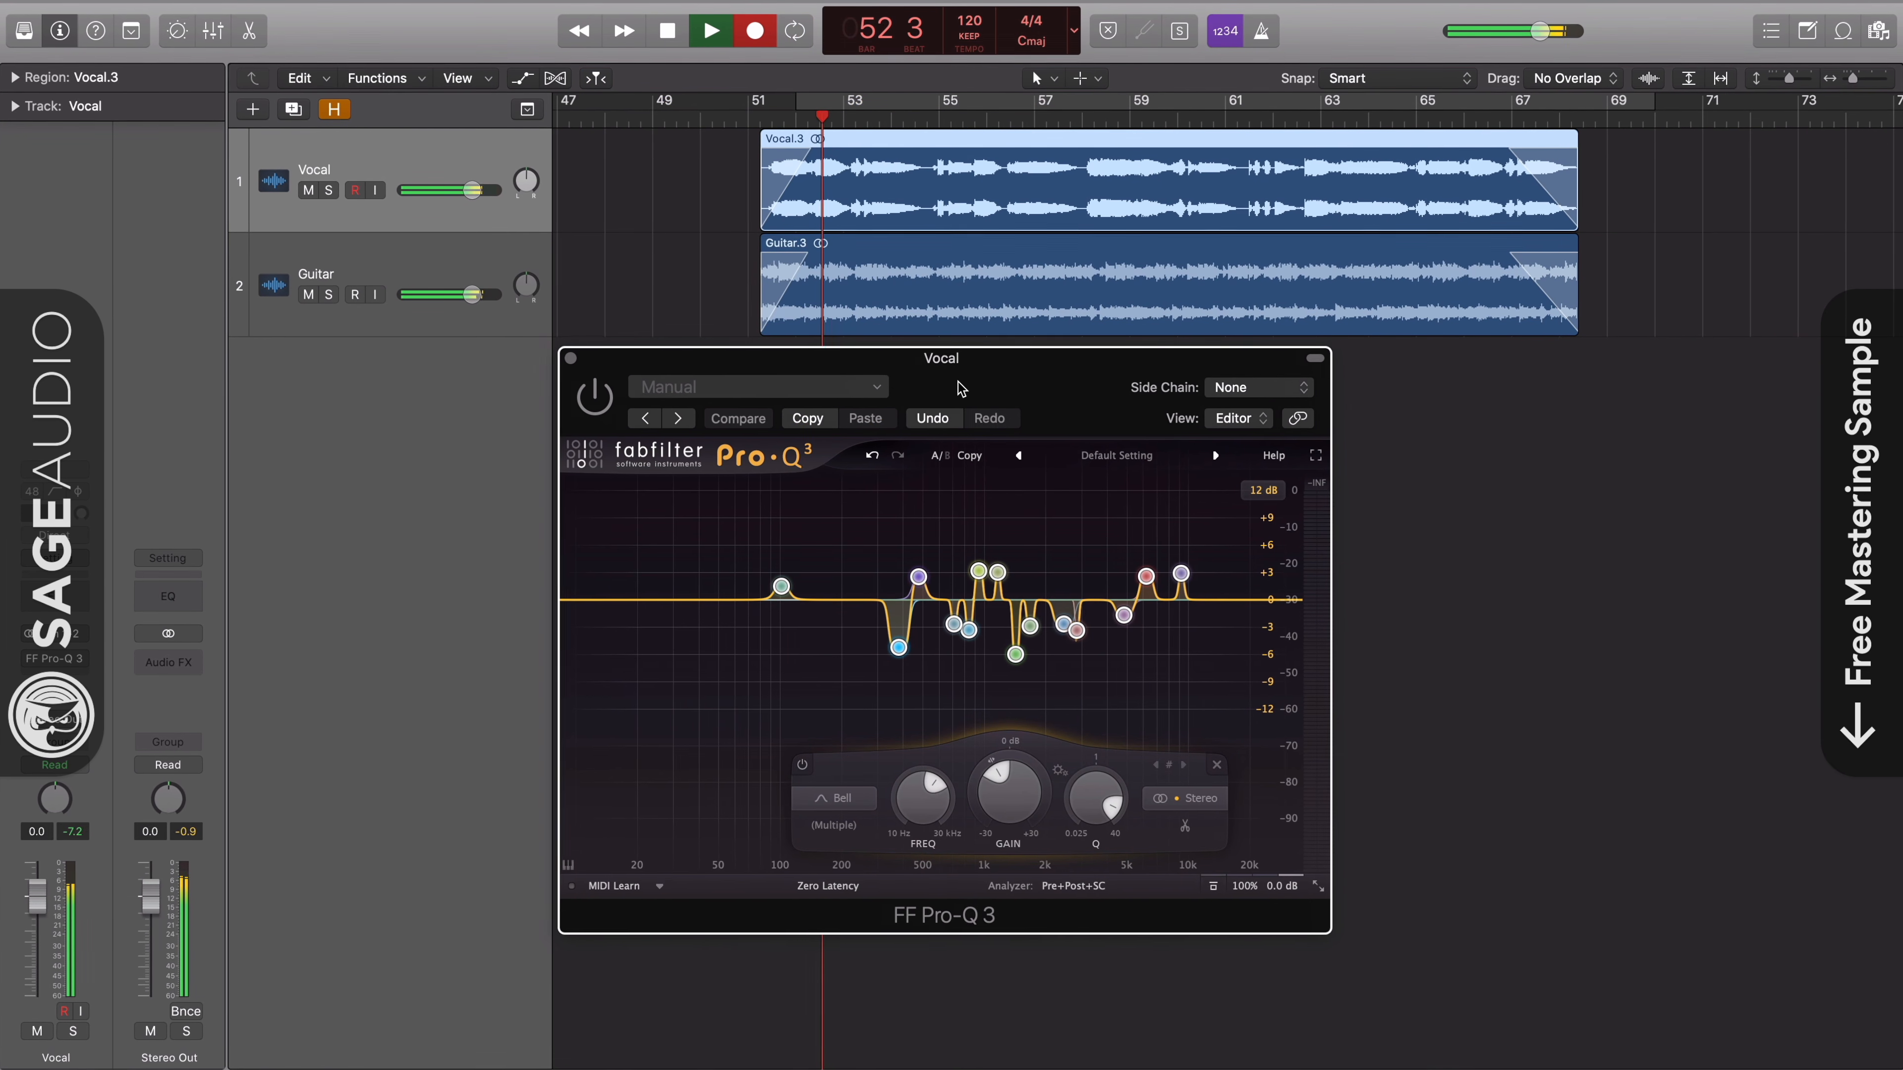
drag(960, 382, 1085, 399)
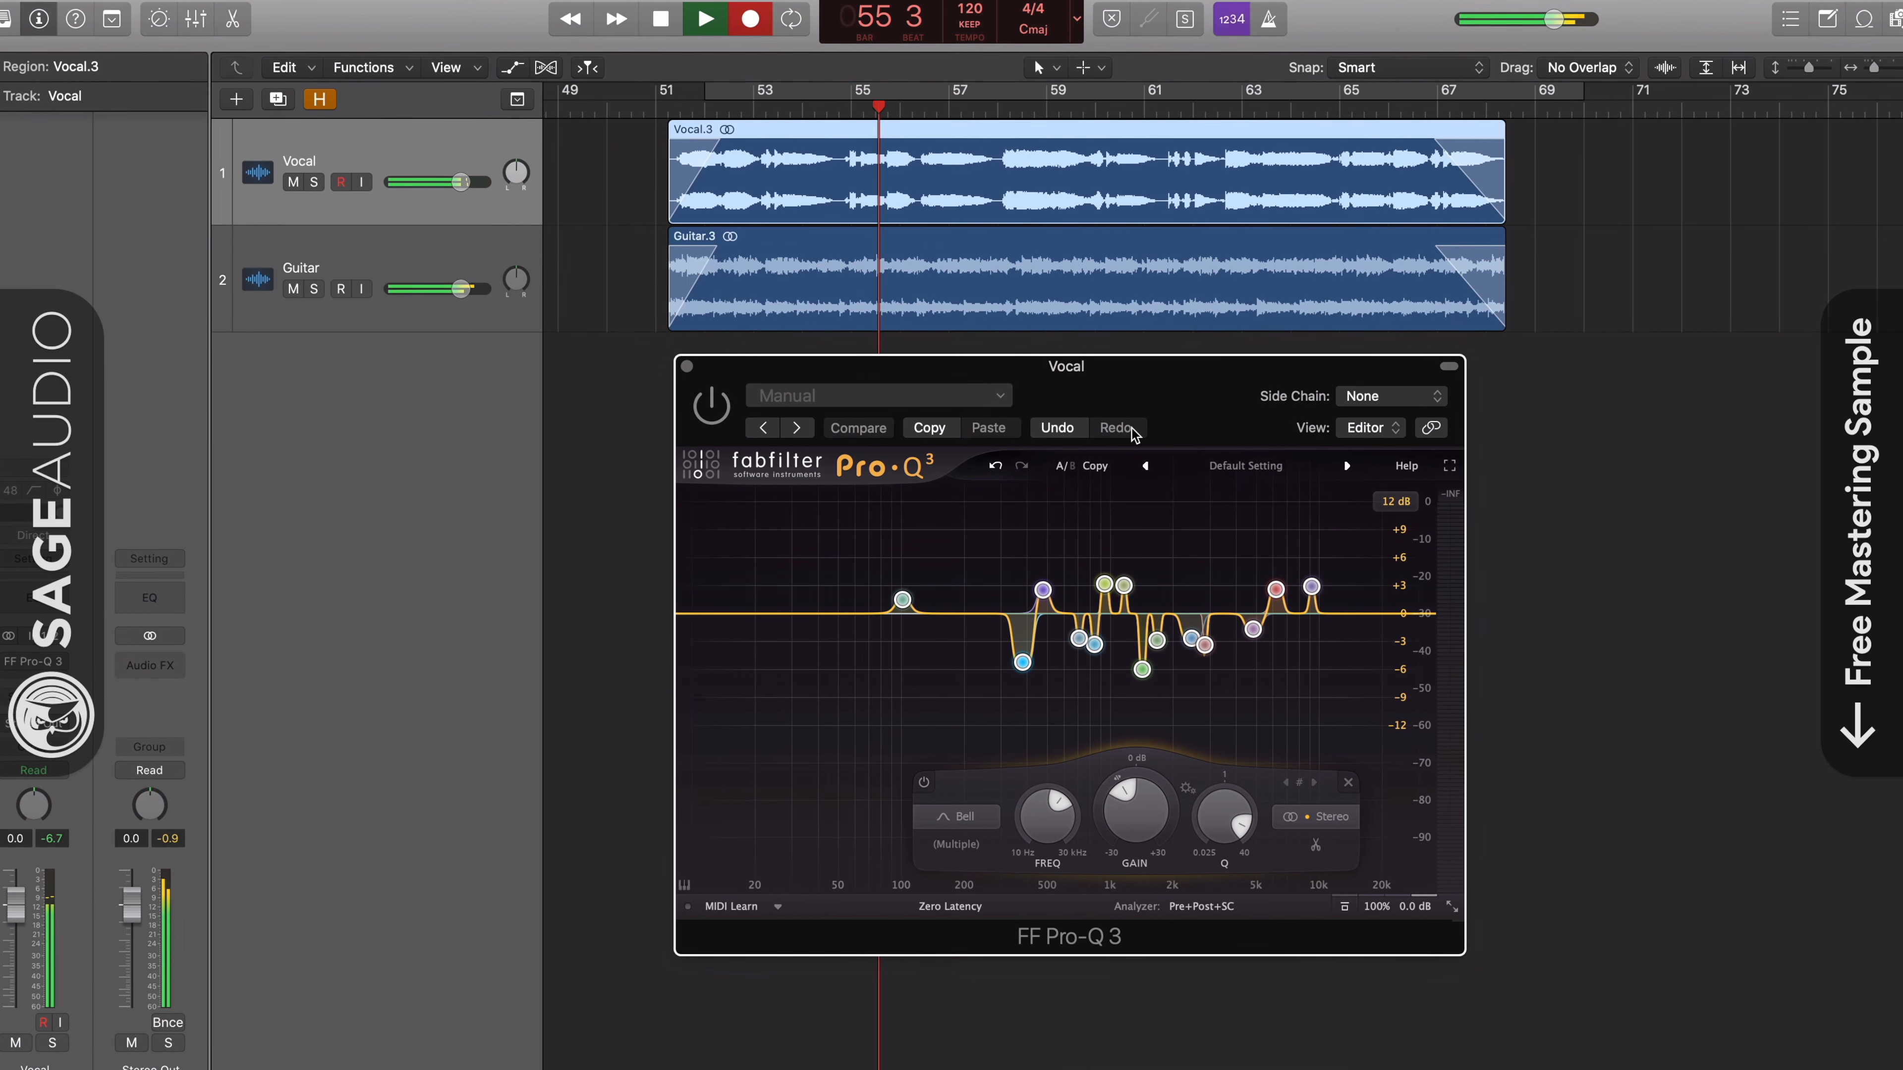
click(704, 404)
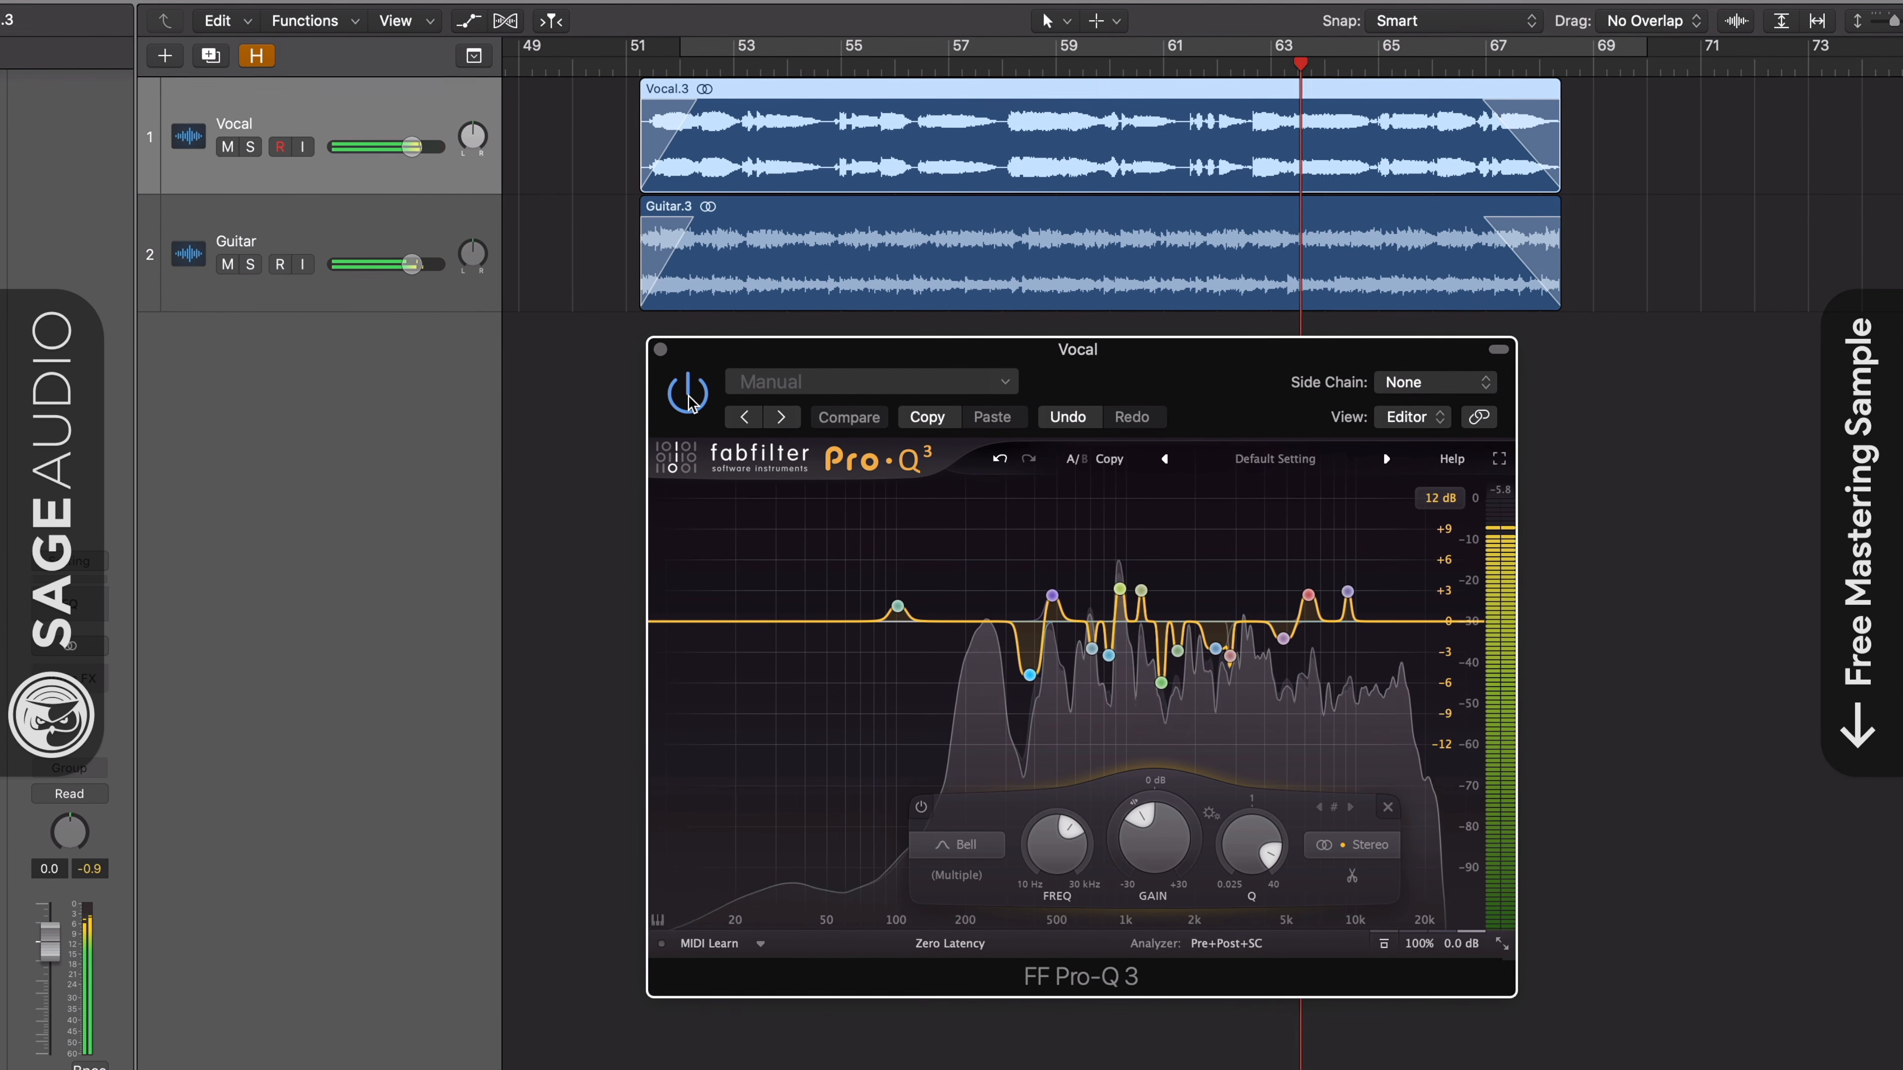
click(688, 394)
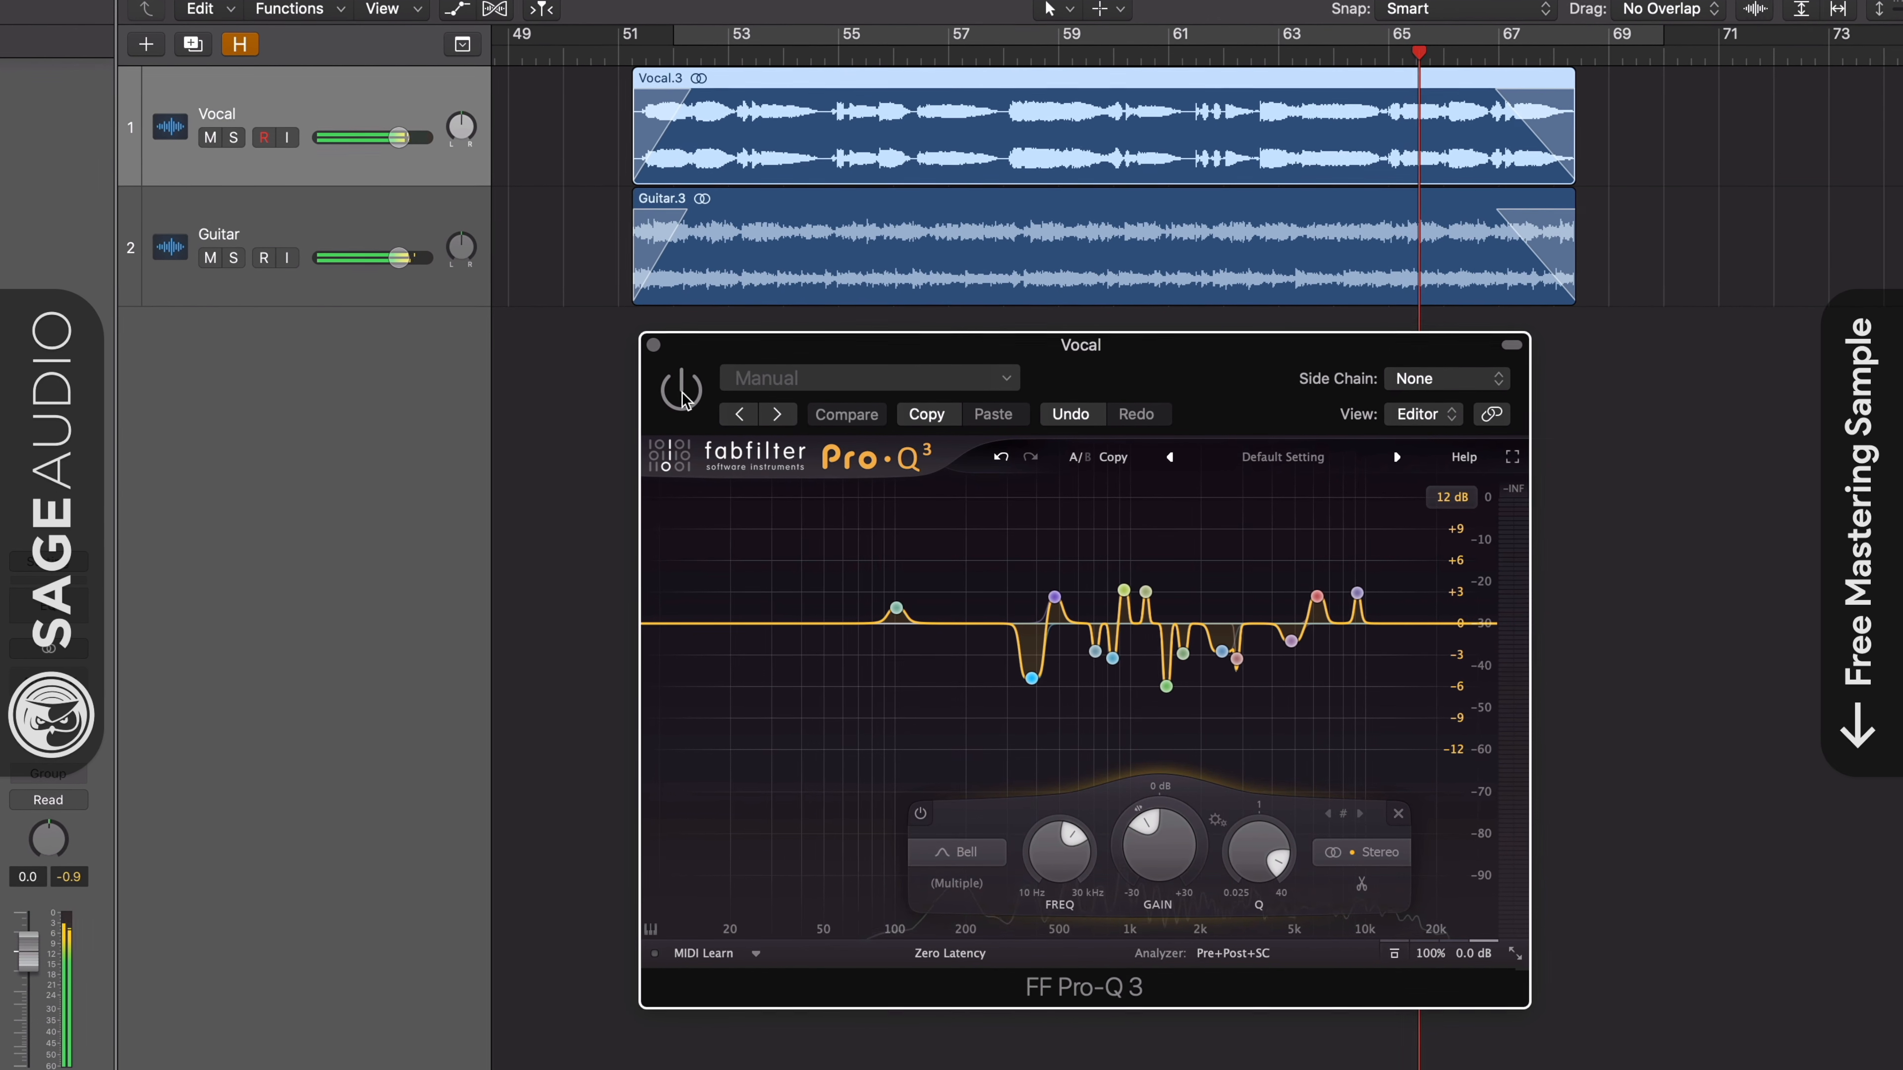
click(682, 391)
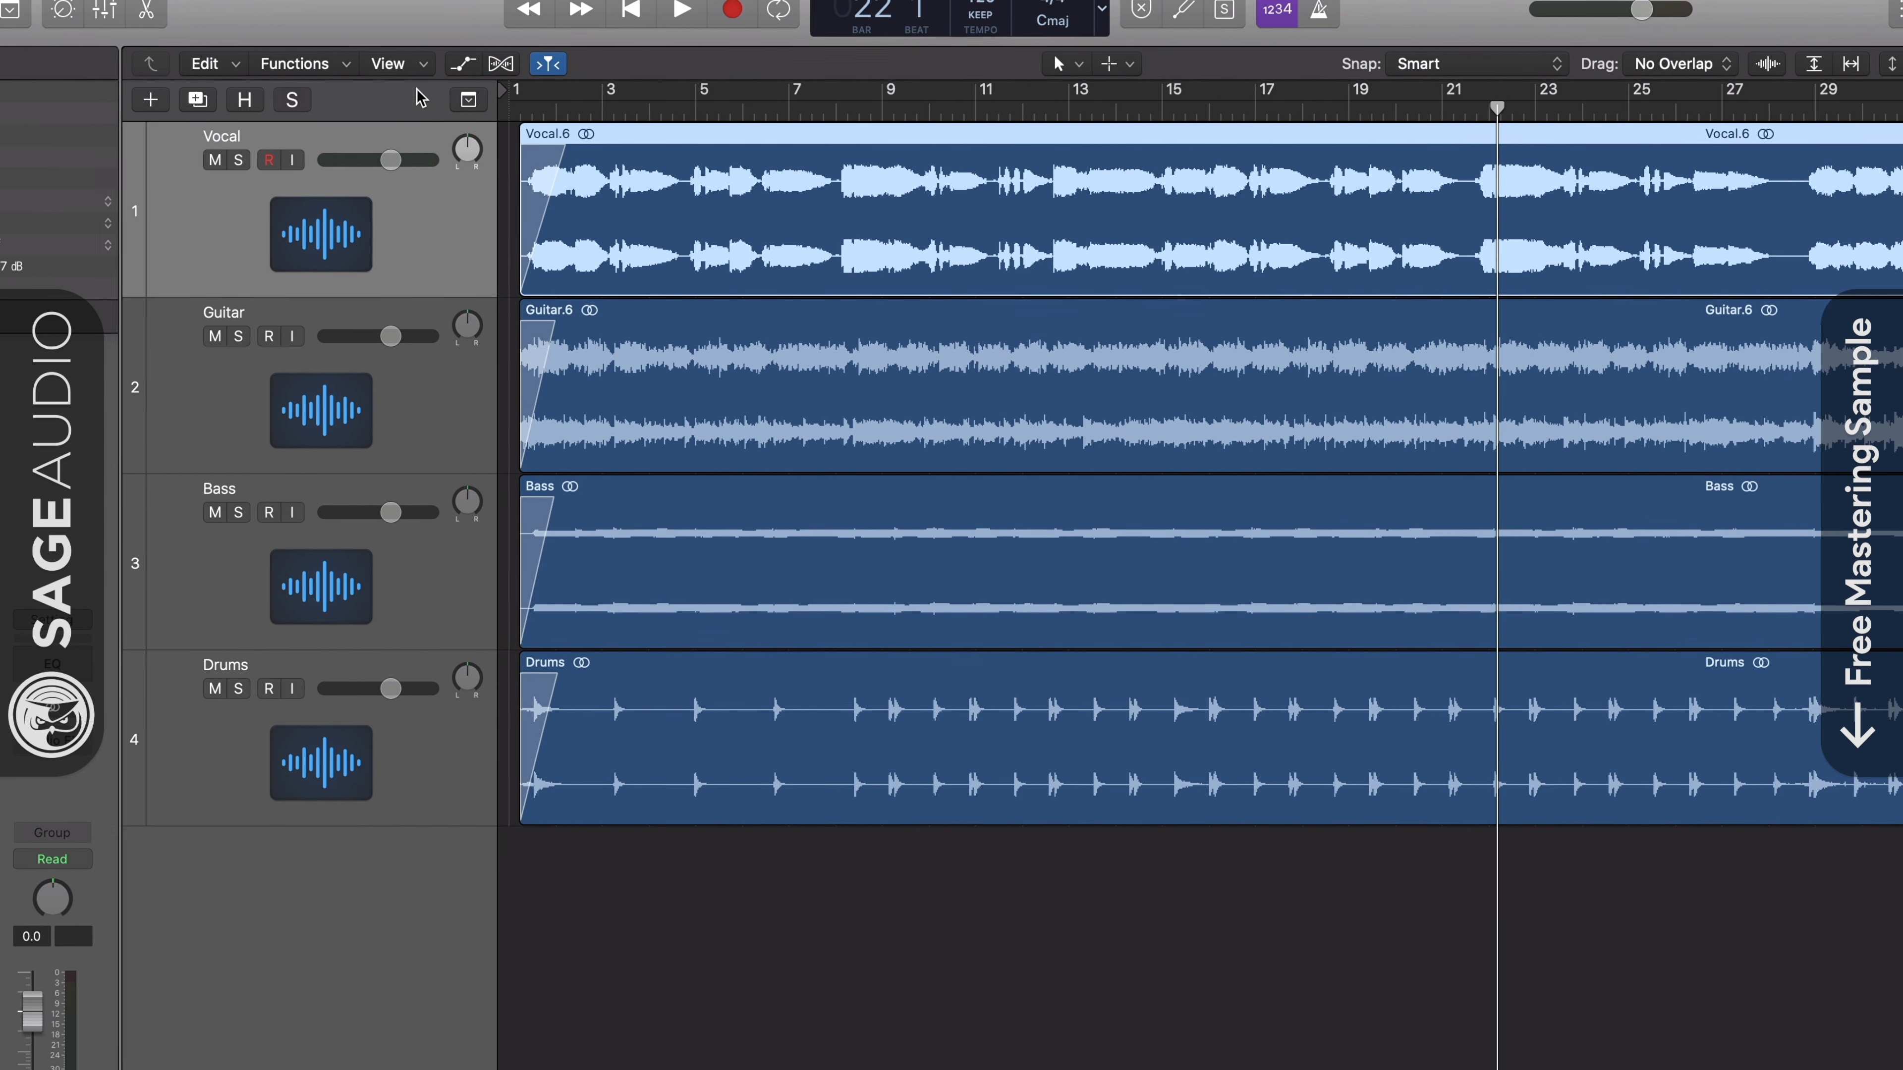
key(a)
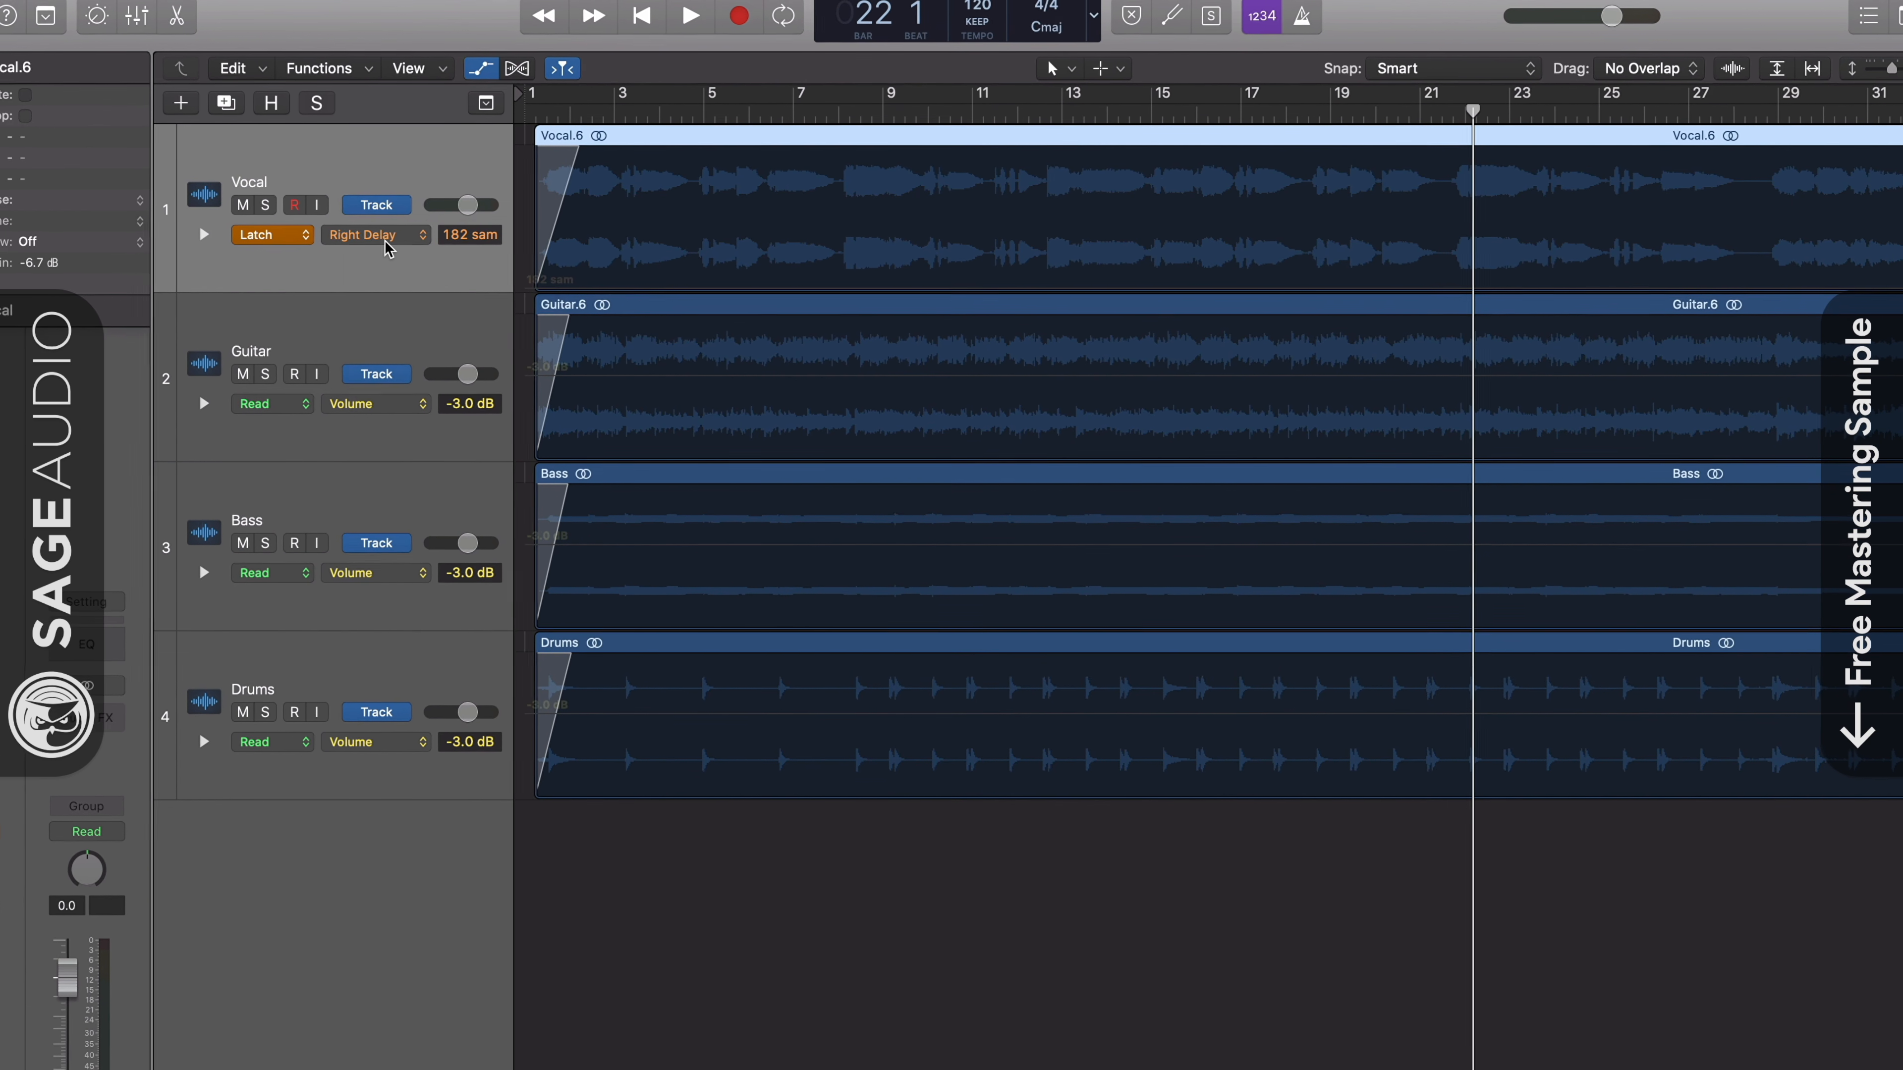
click(380, 238)
mouse_move(432, 398)
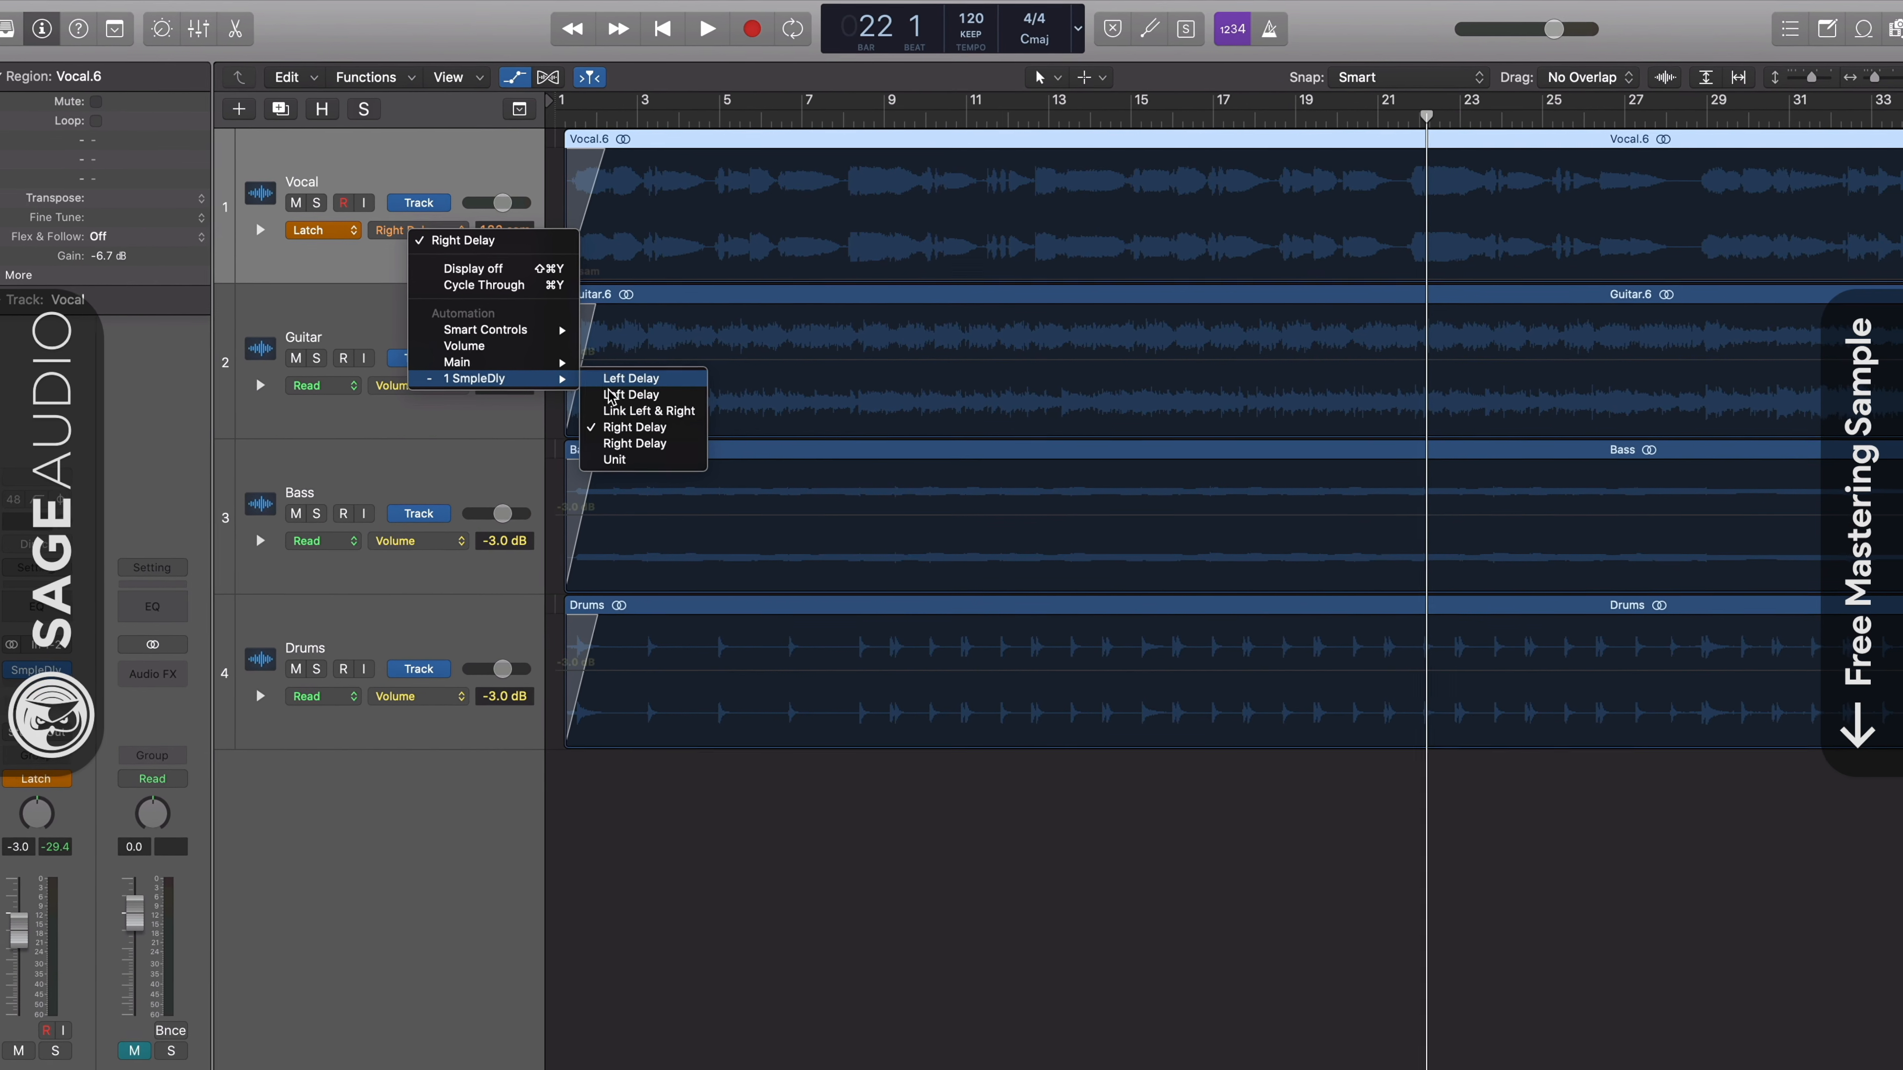
click(744, 879)
click(531, 86)
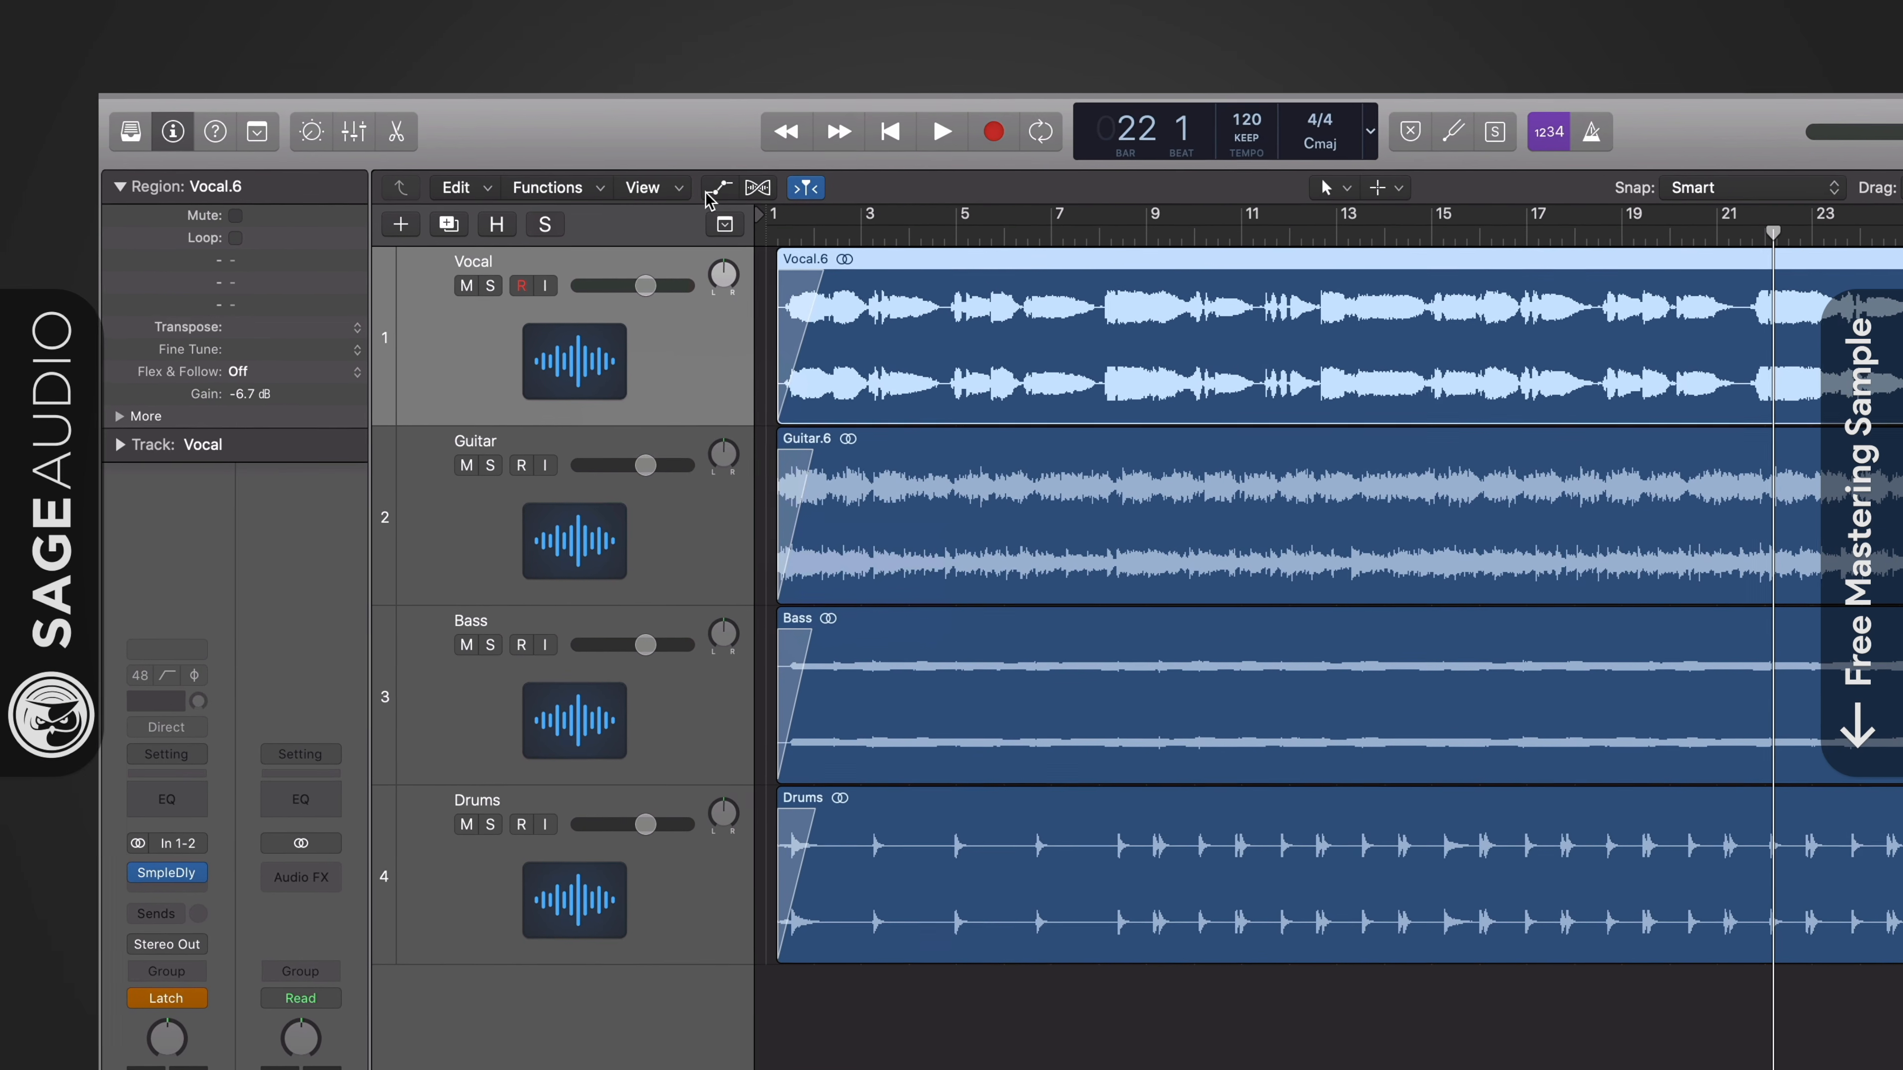
- Show track automation, set the Vocal track's mode to Read, and choose the SmpleDly Right Delay parameter for its lane
click(718, 188)
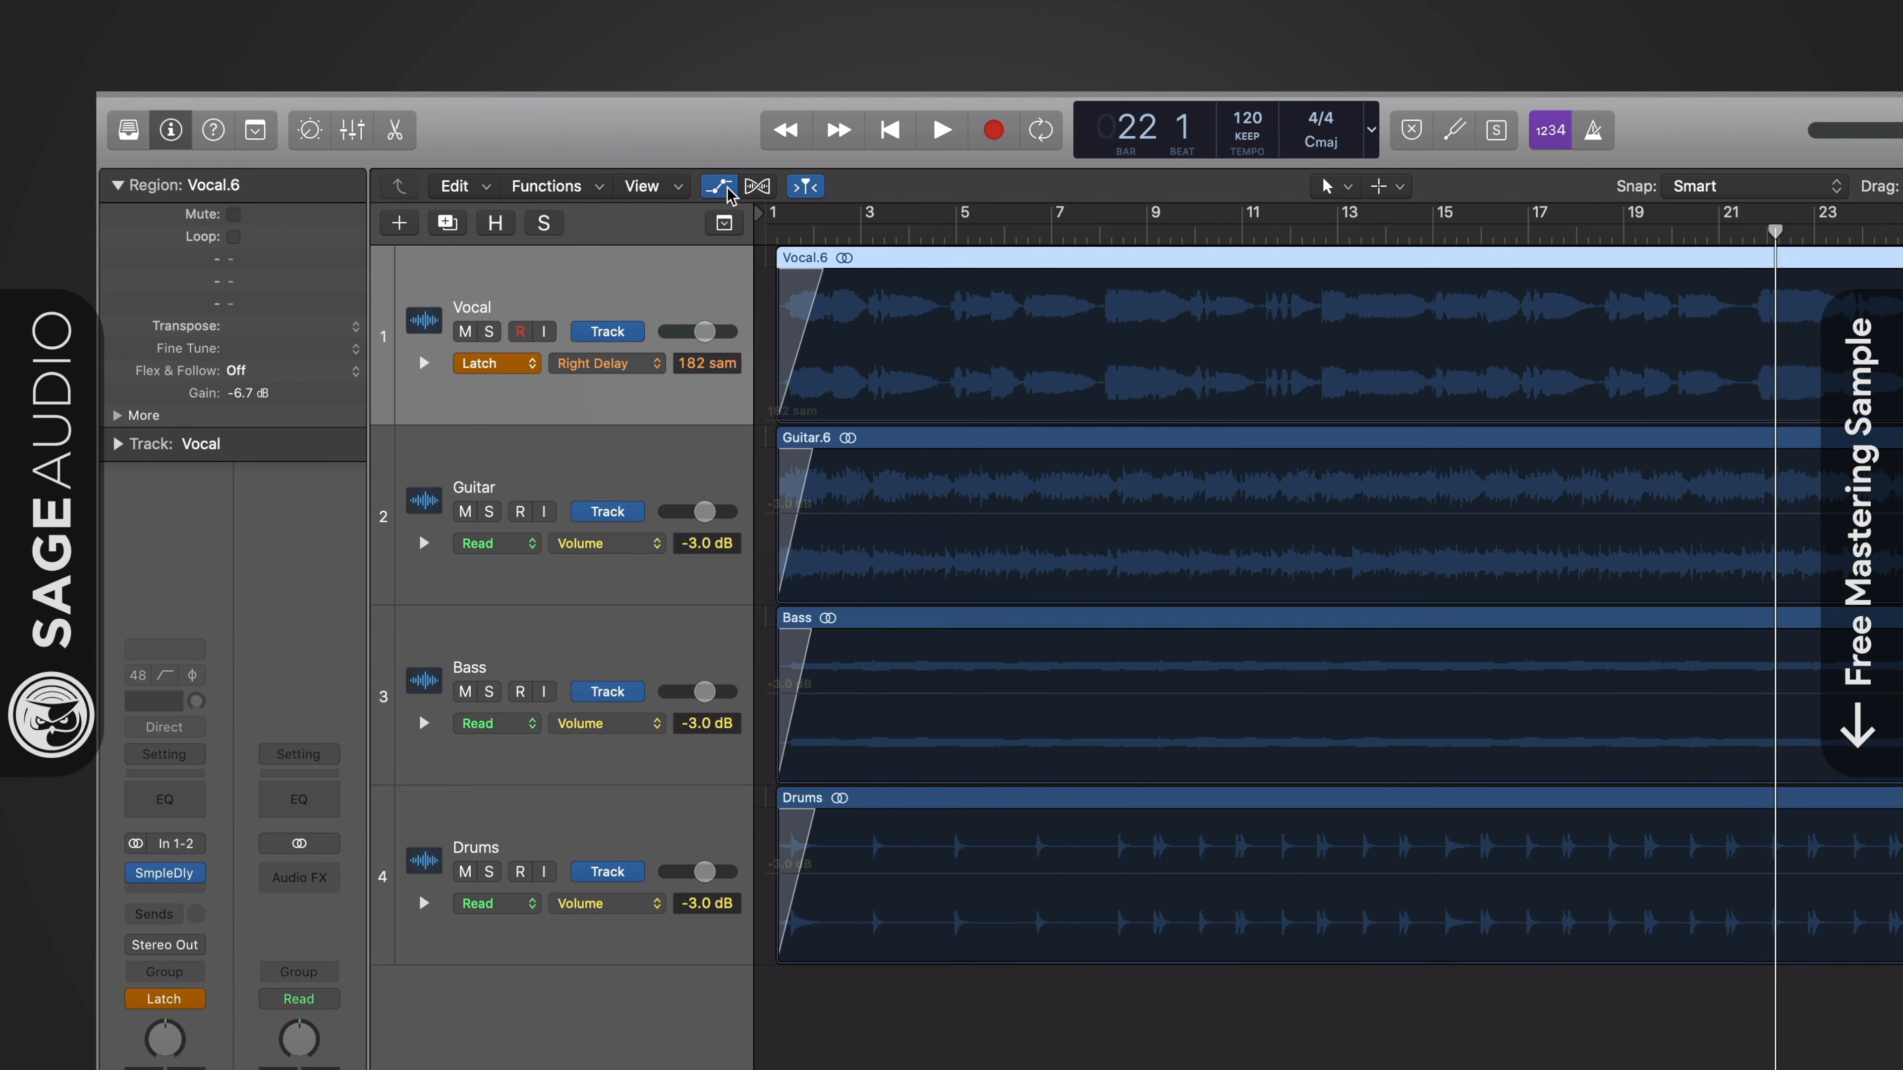
click(526, 367)
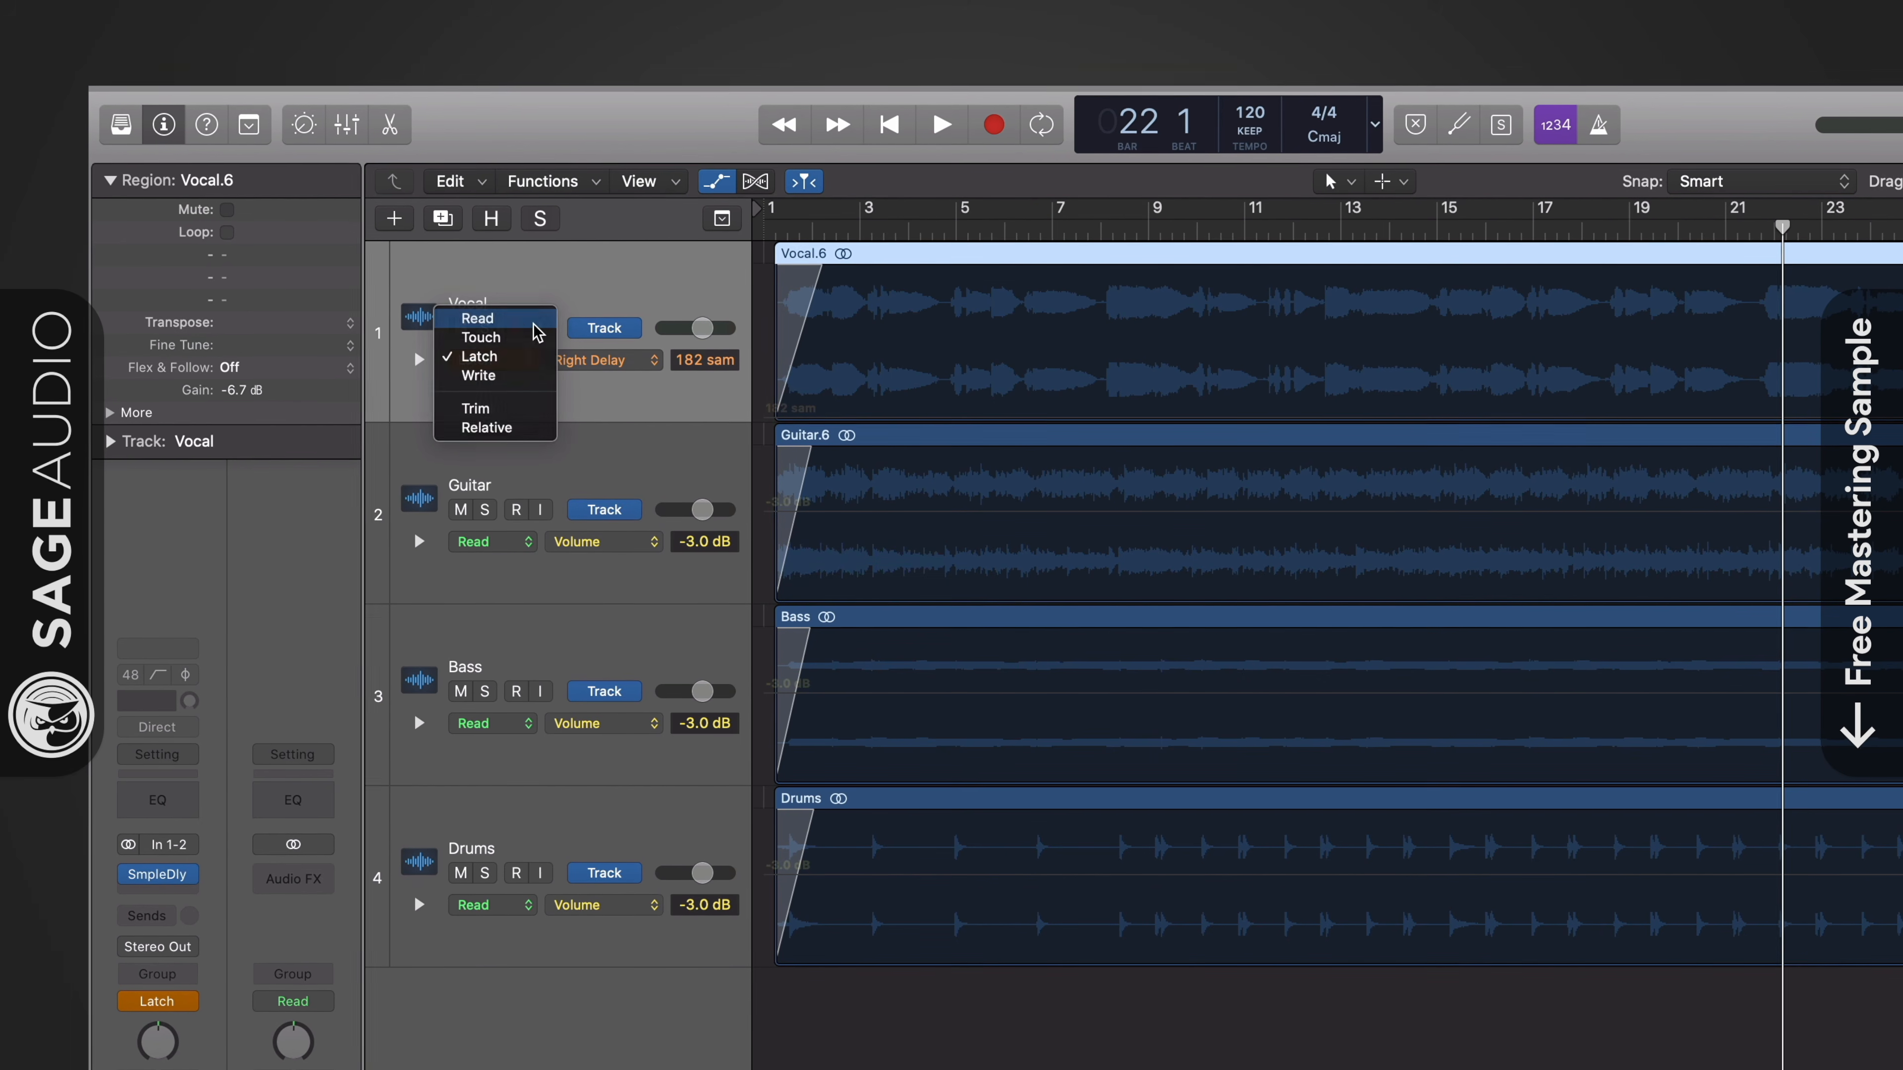
click(479, 320)
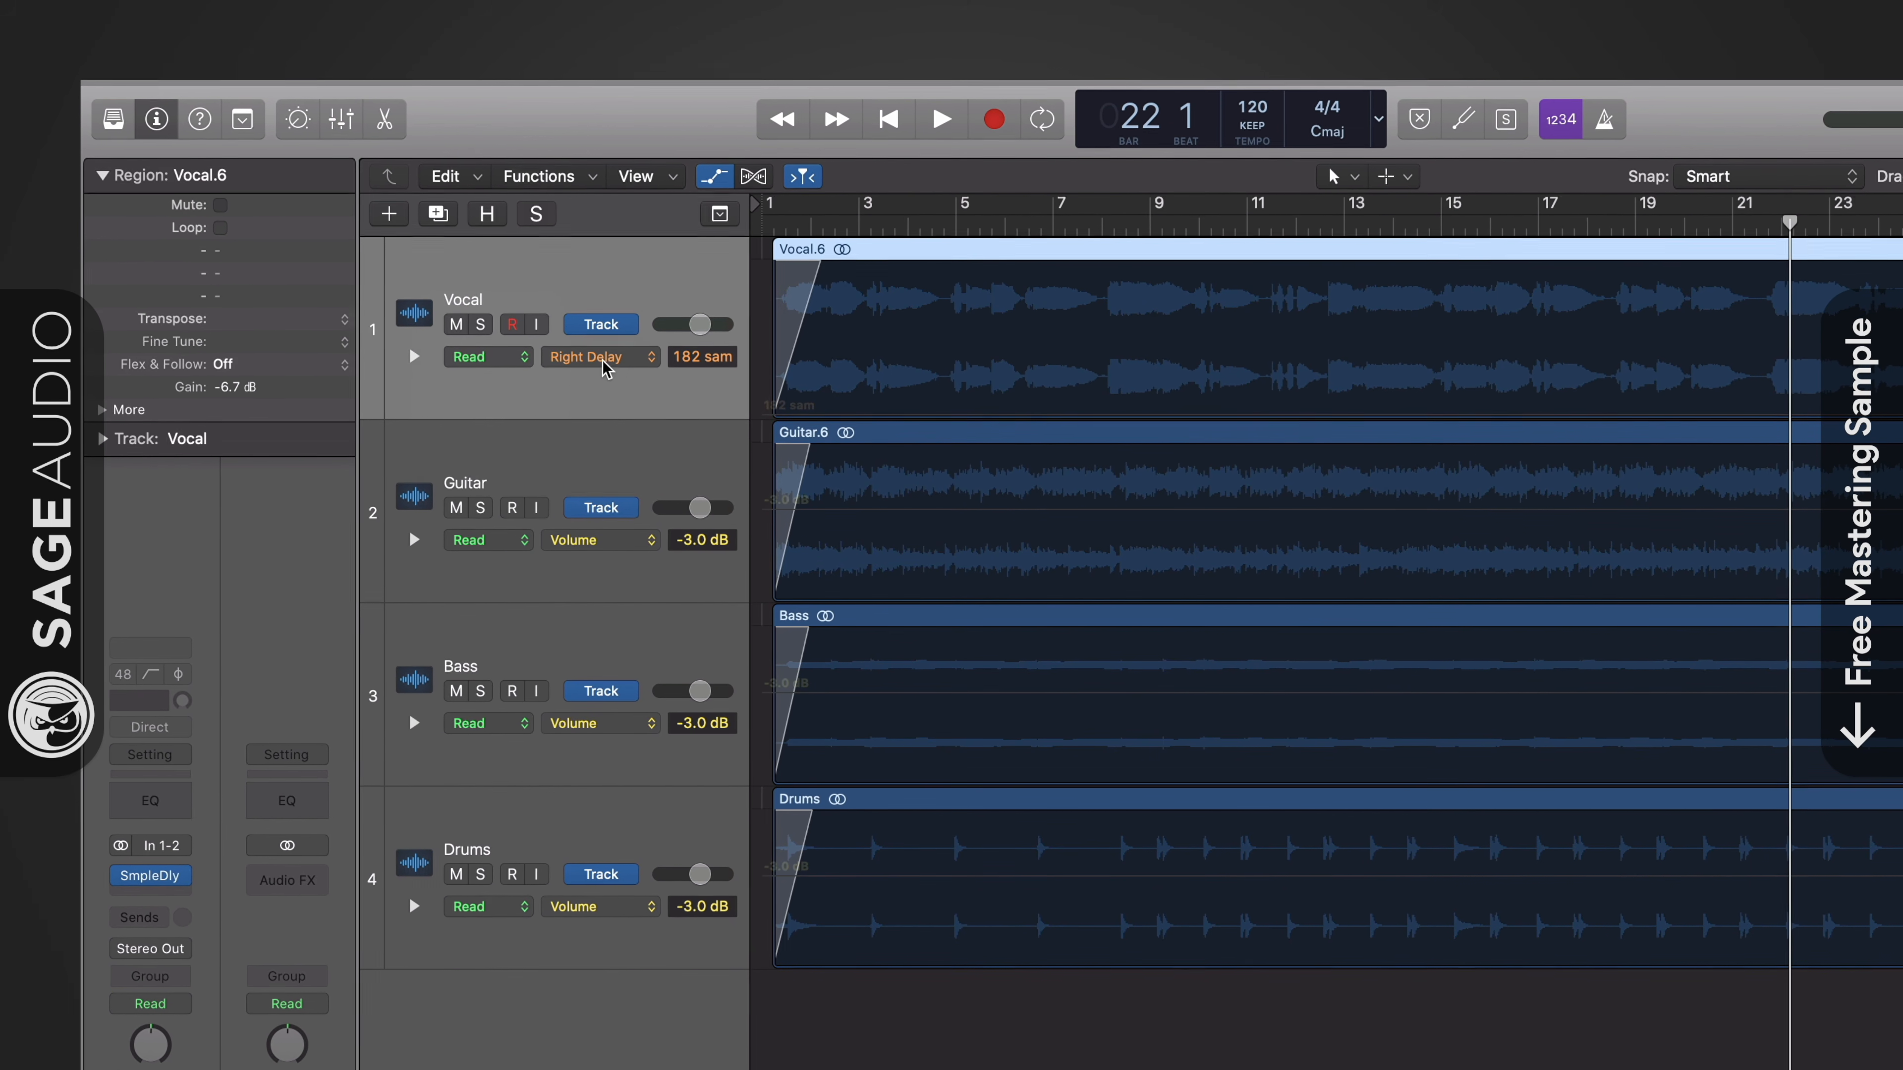
click(619, 361)
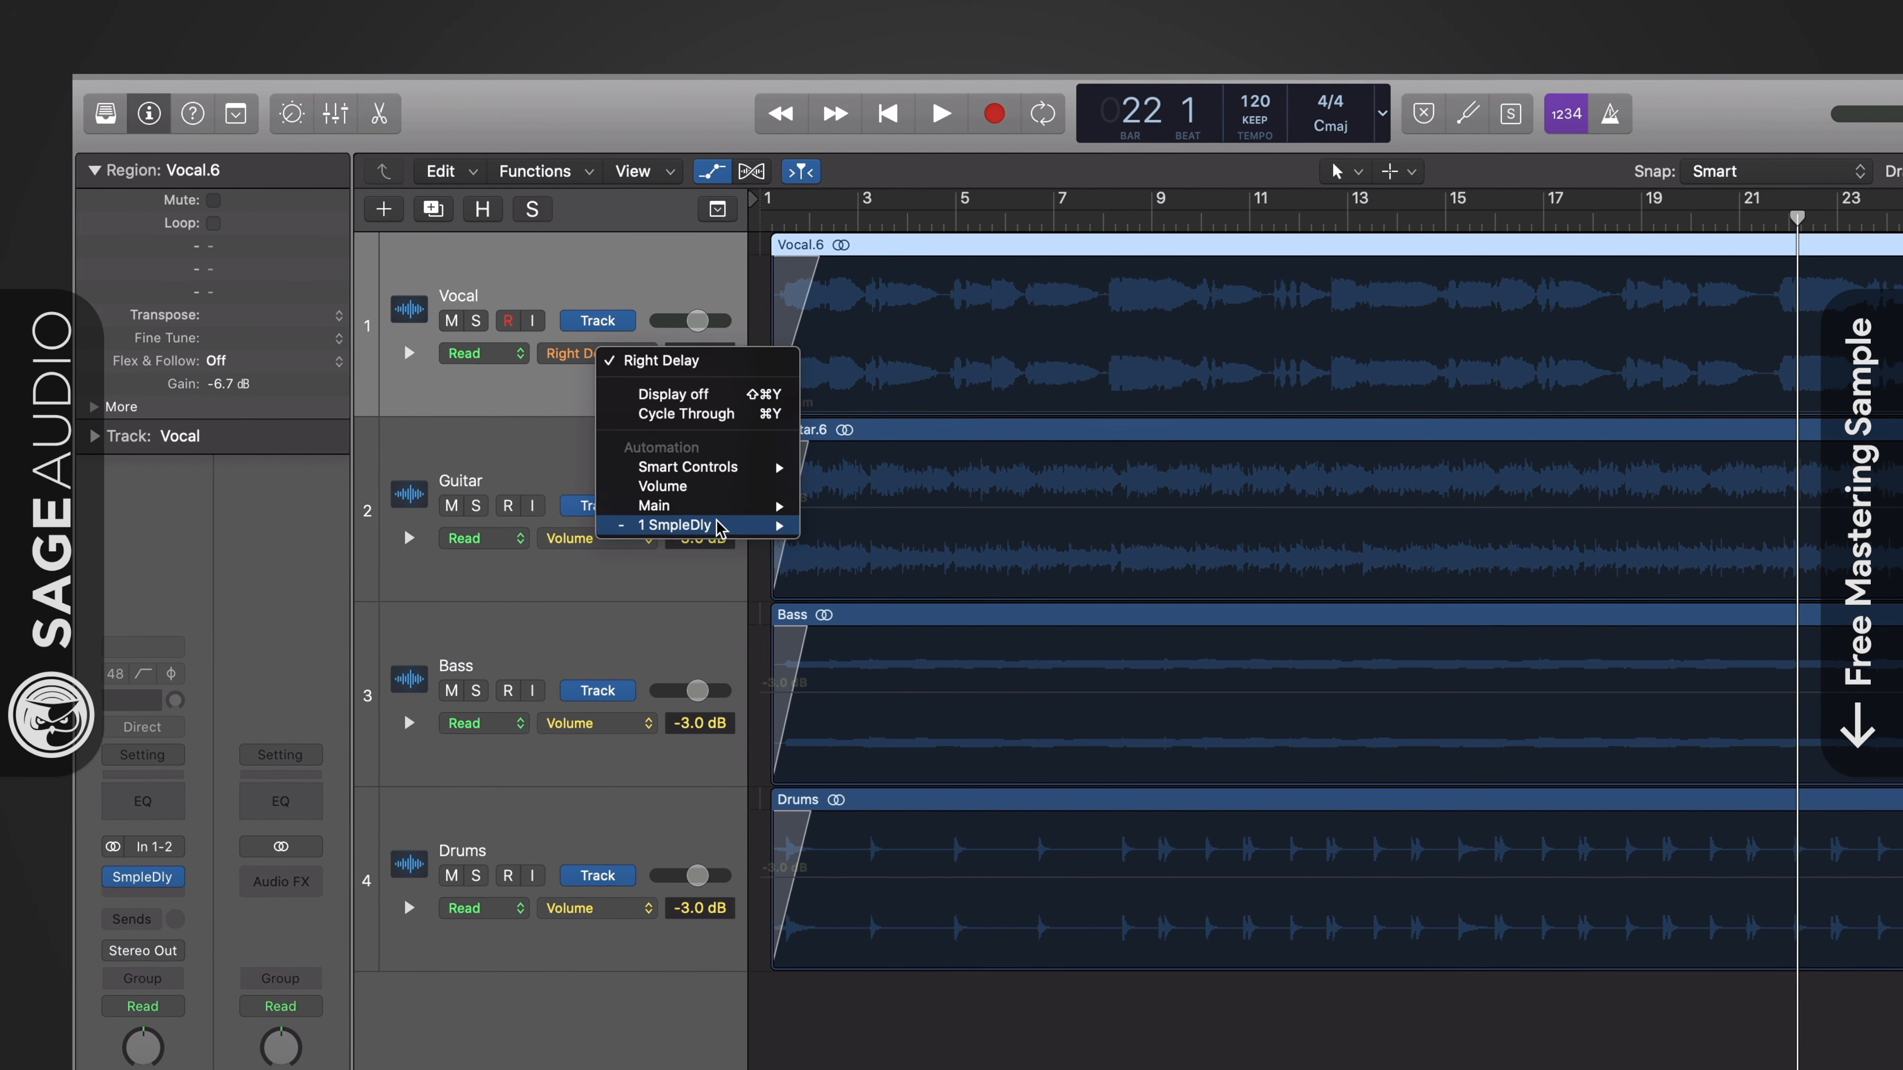
mouse_move(662, 527)
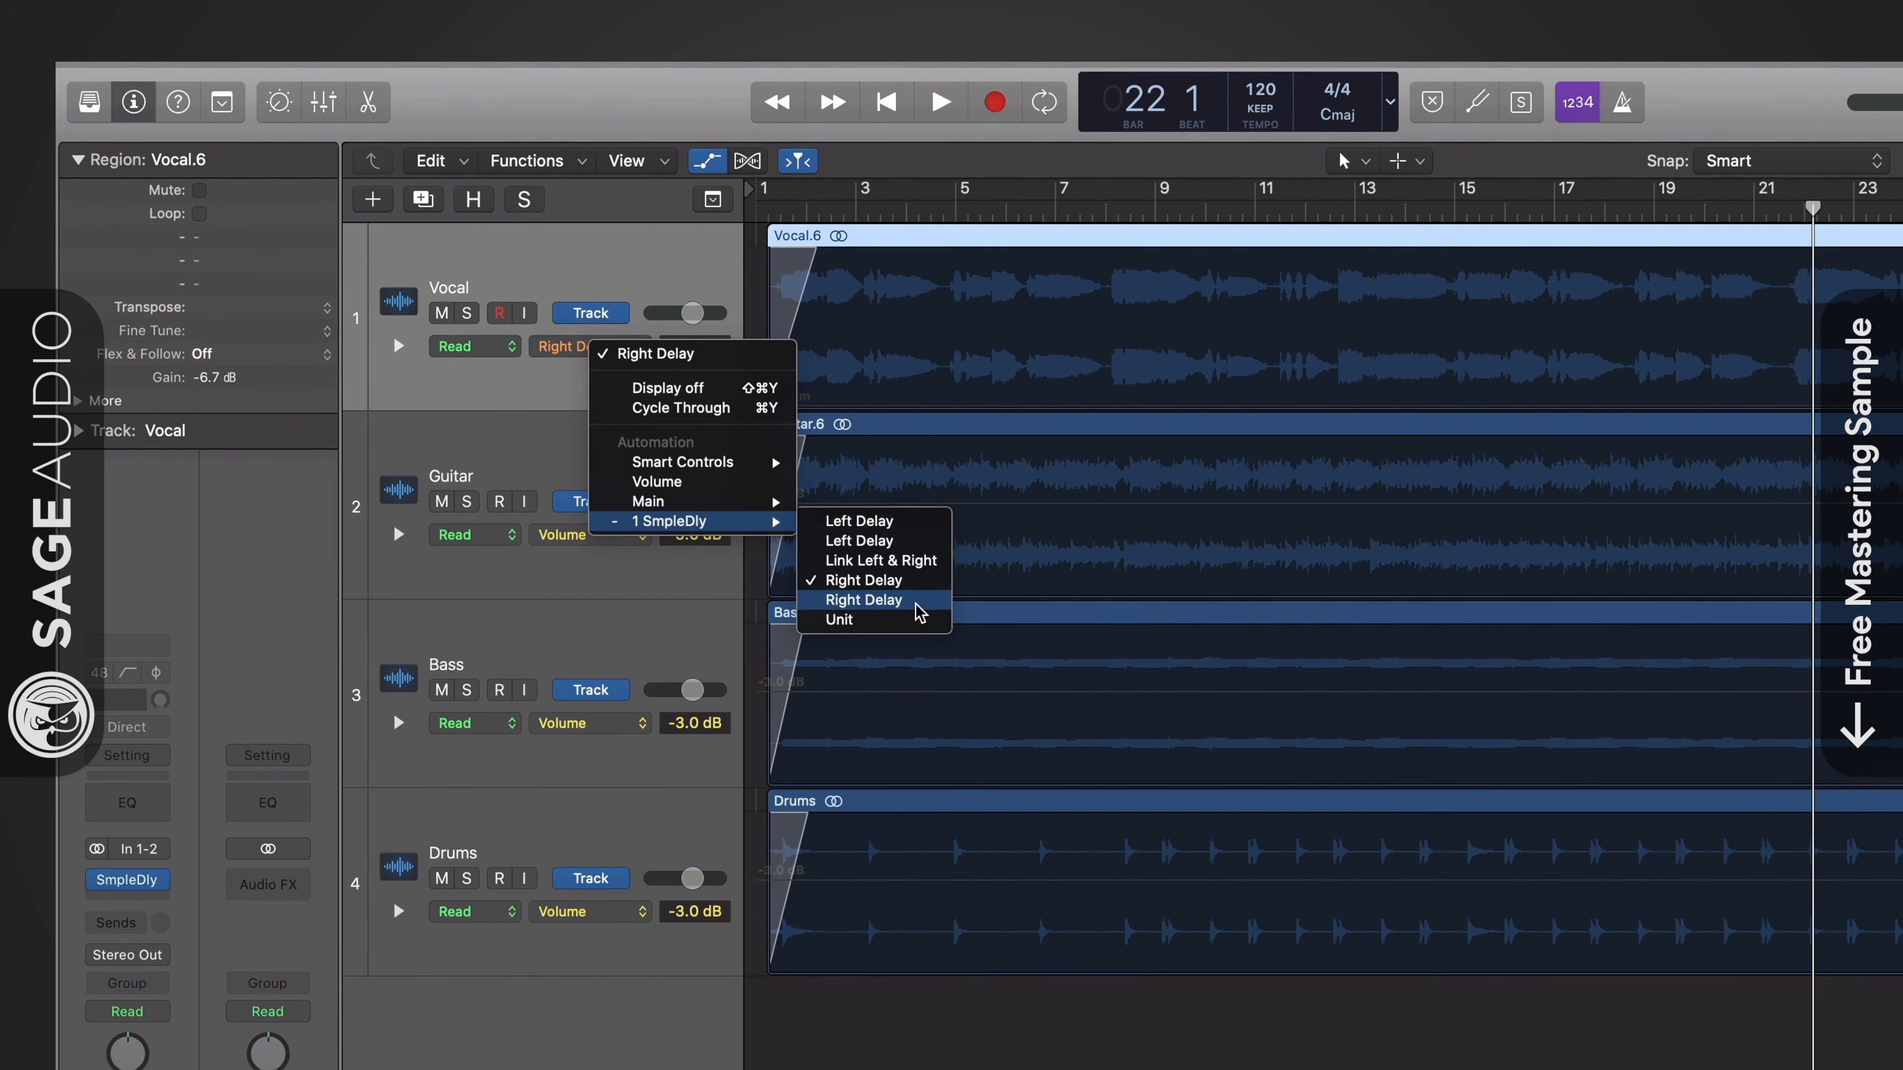
click(899, 585)
- Add five Right Delay automation points on the Vocal track between bars 8 and 12, raising two peaks to 1152 and 1301 samples
click(1026, 405)
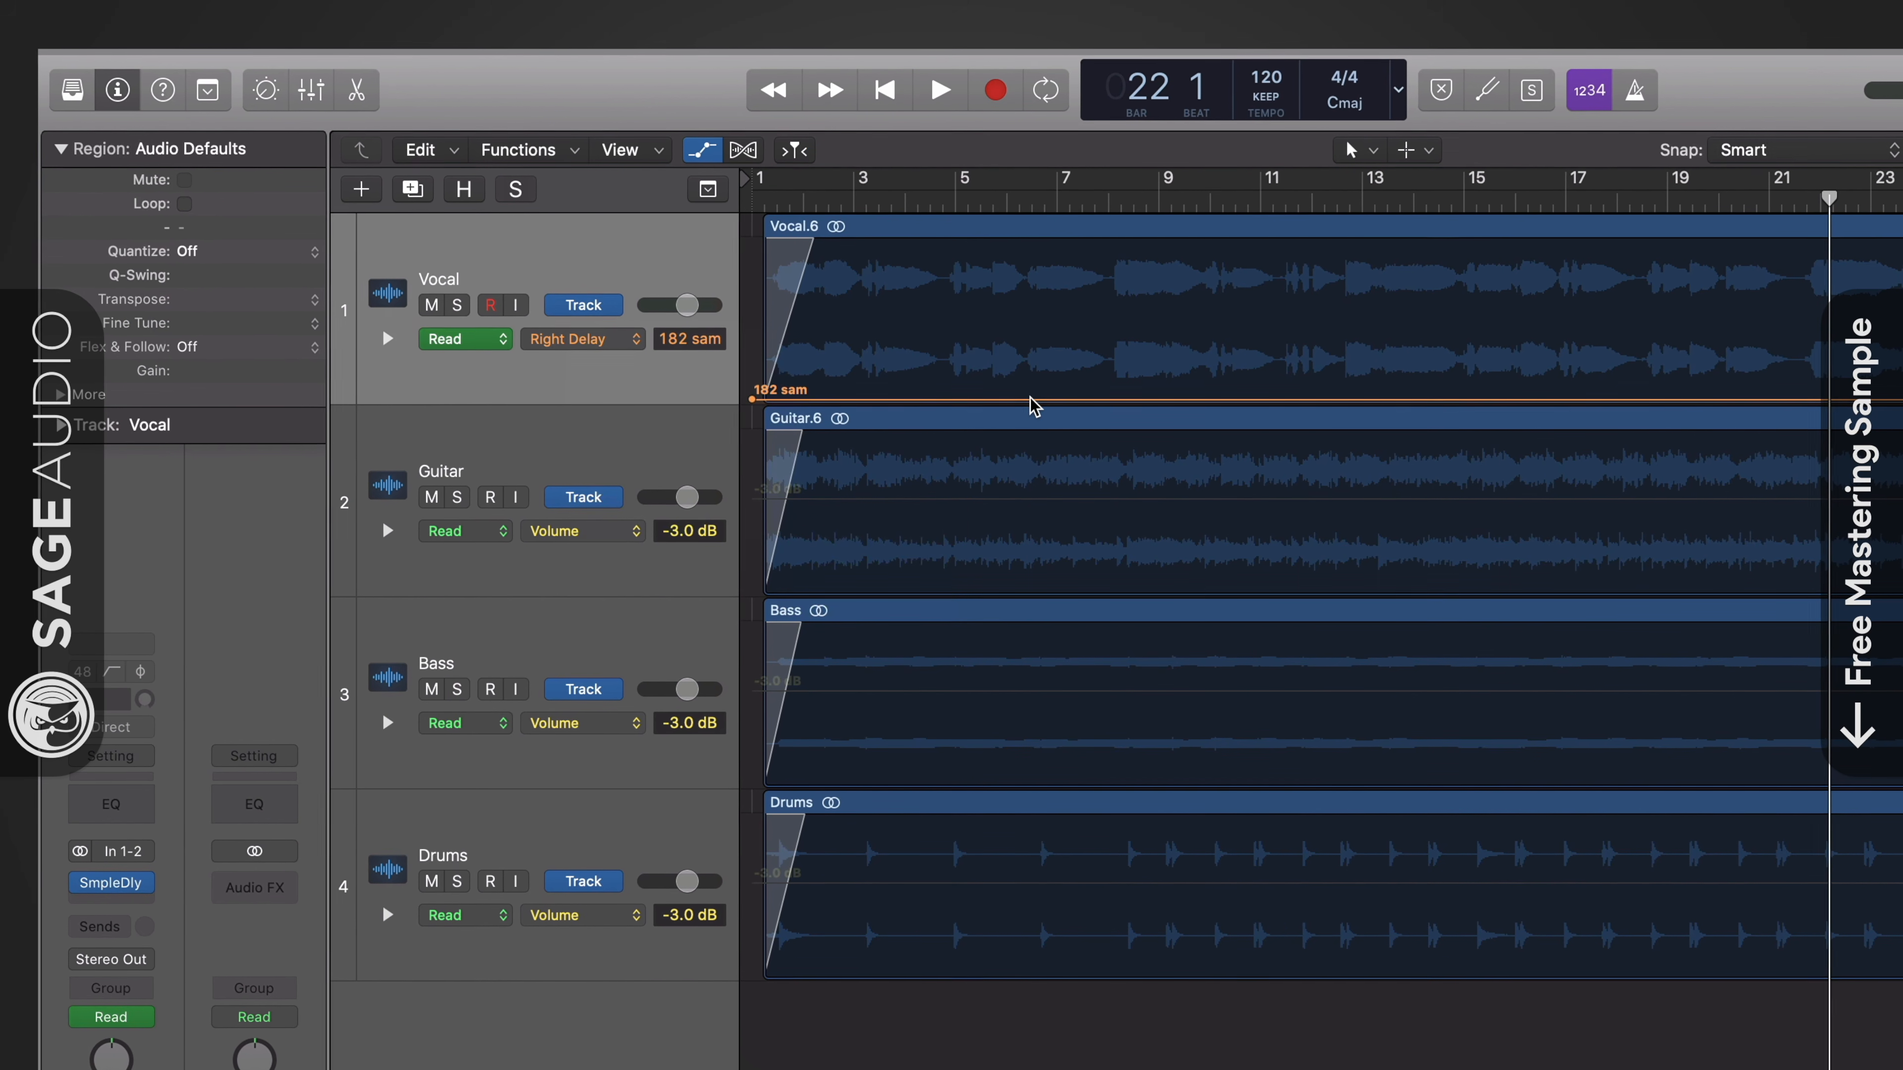
click(1110, 402)
click(1163, 398)
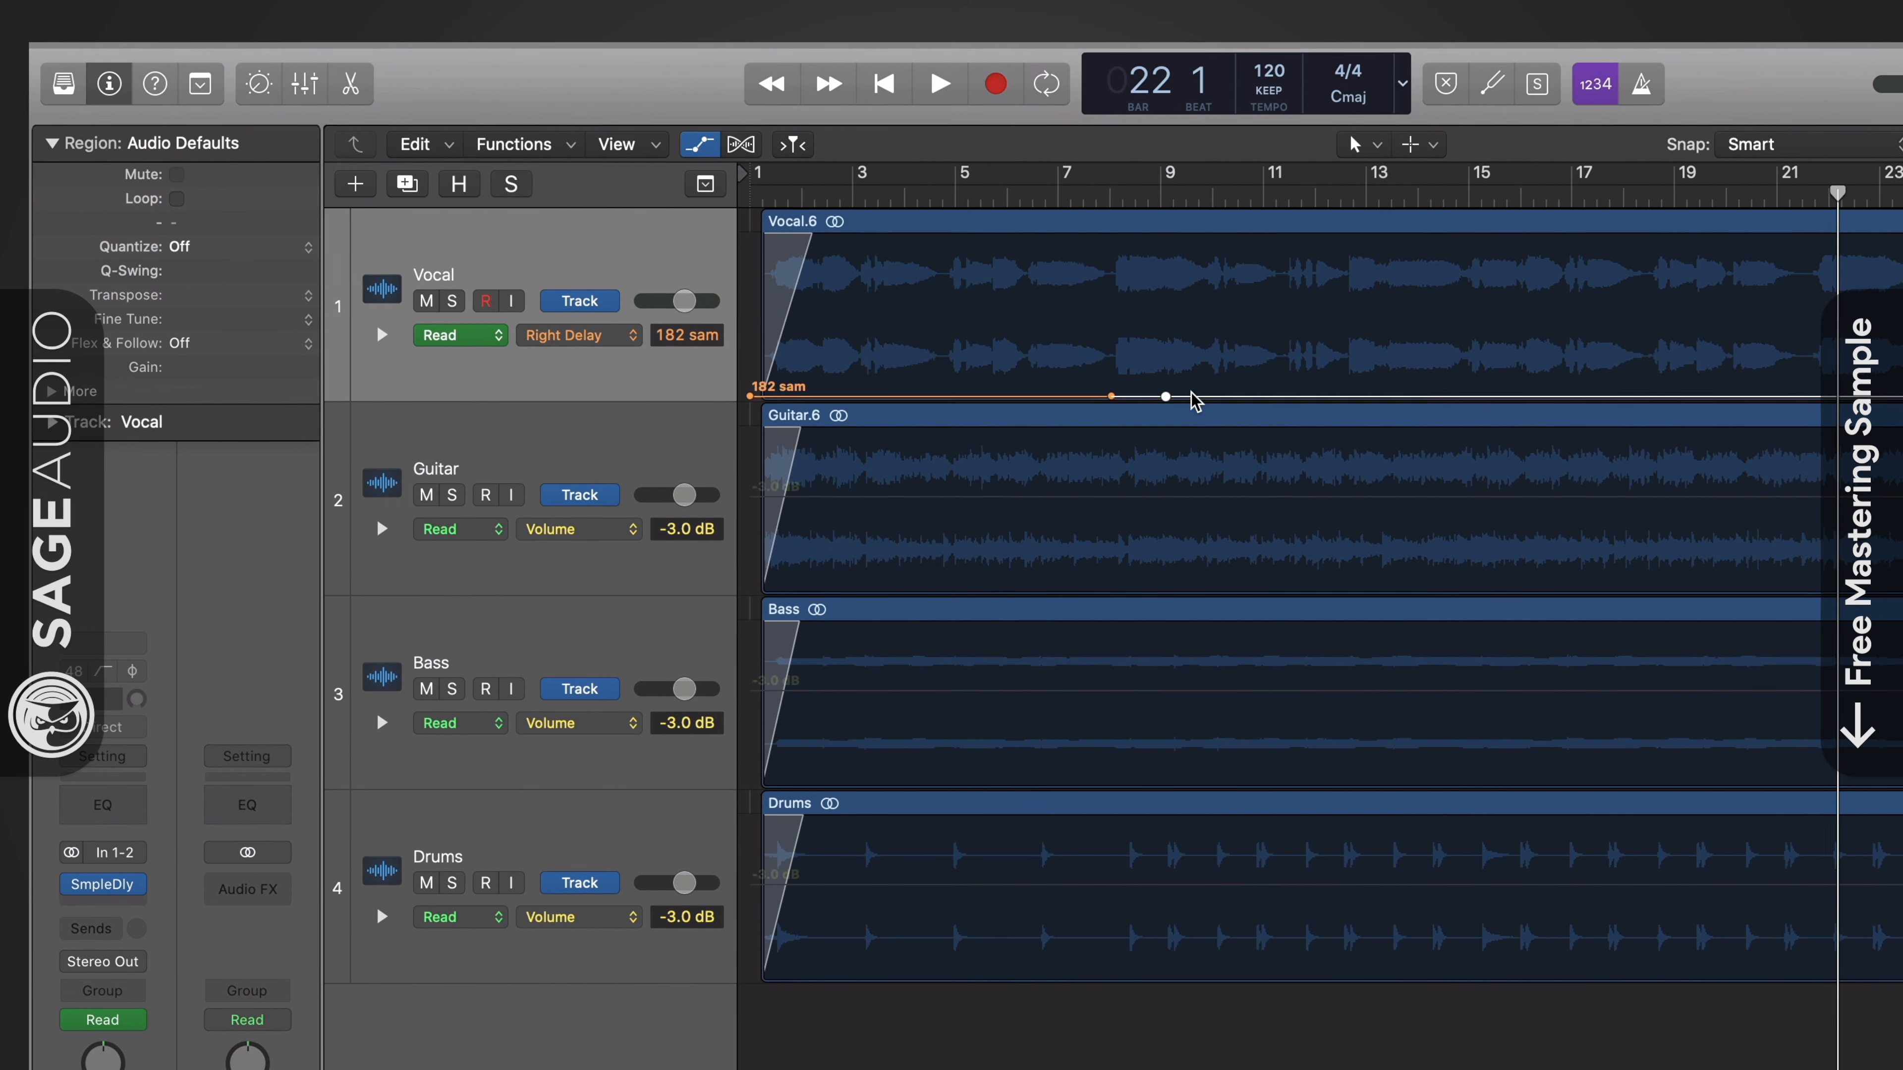
click(1227, 398)
drag(1165, 398, 1167, 377)
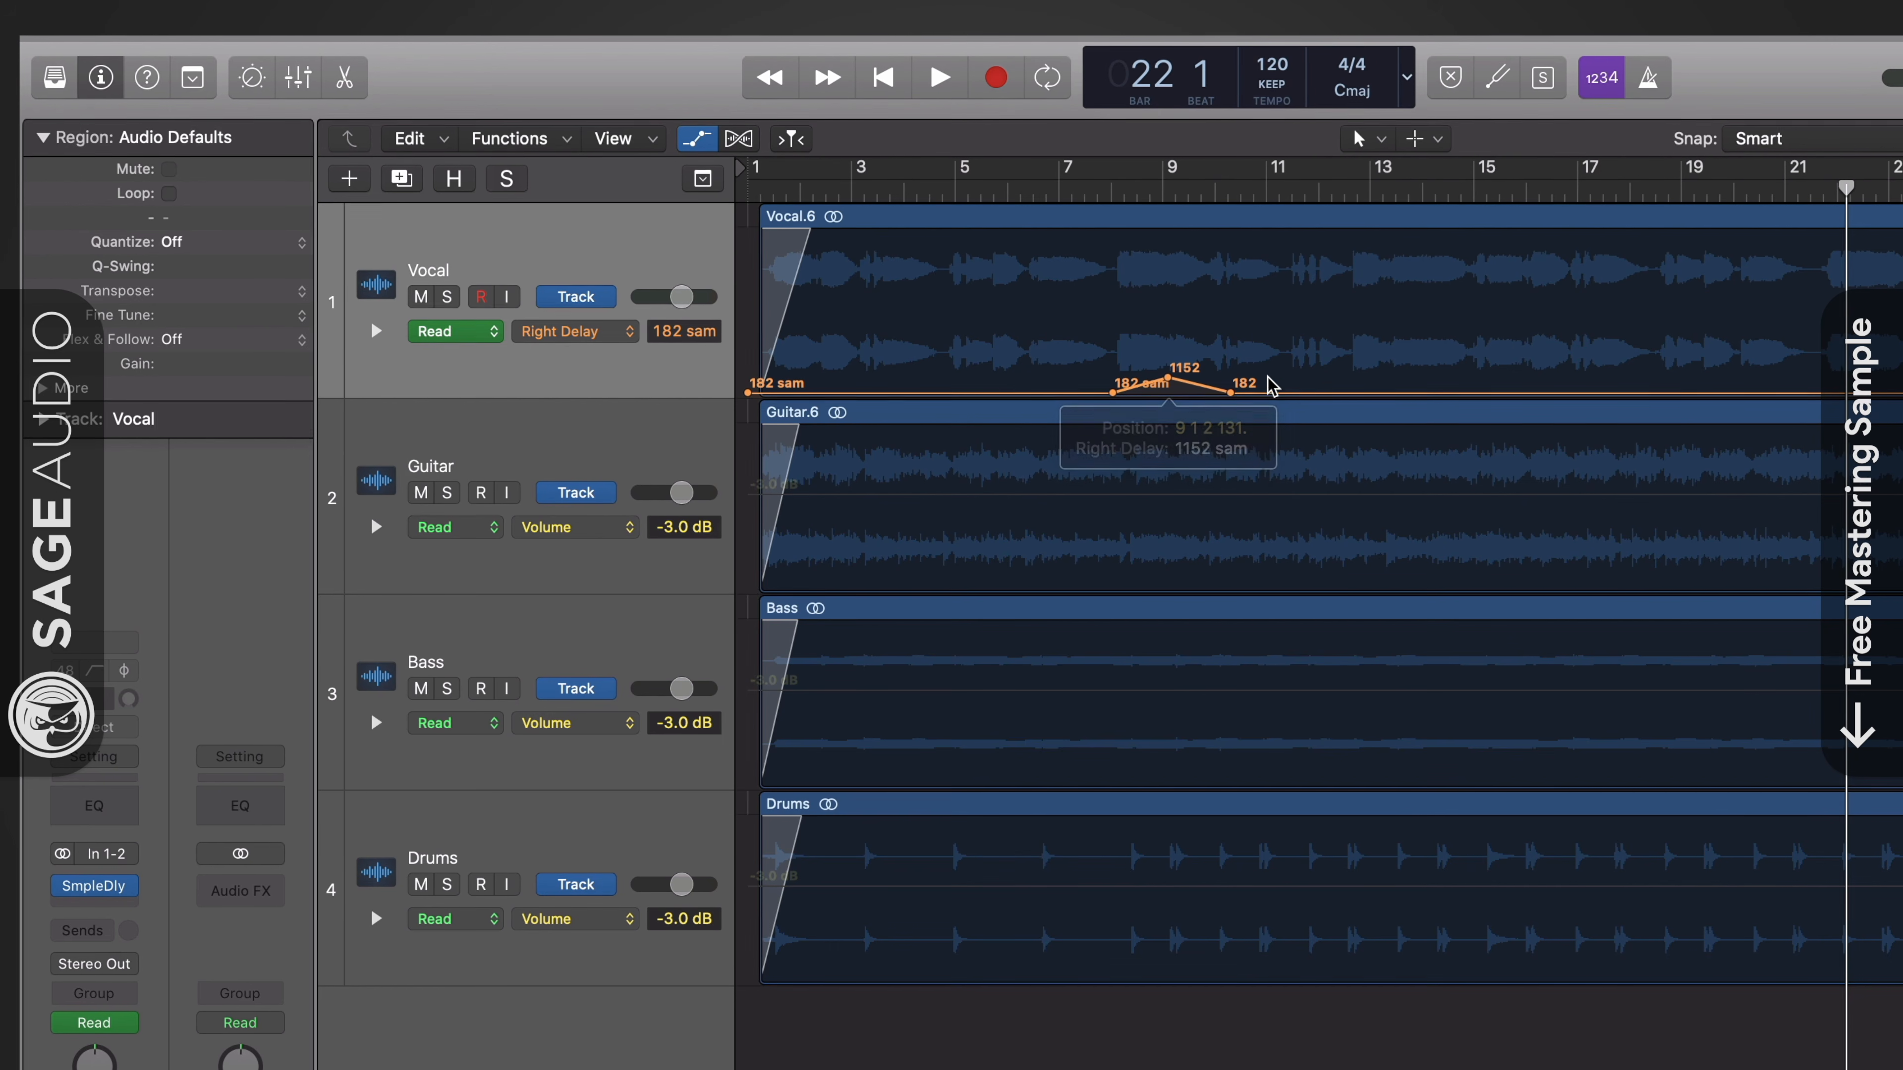
click(1285, 395)
click(1338, 391)
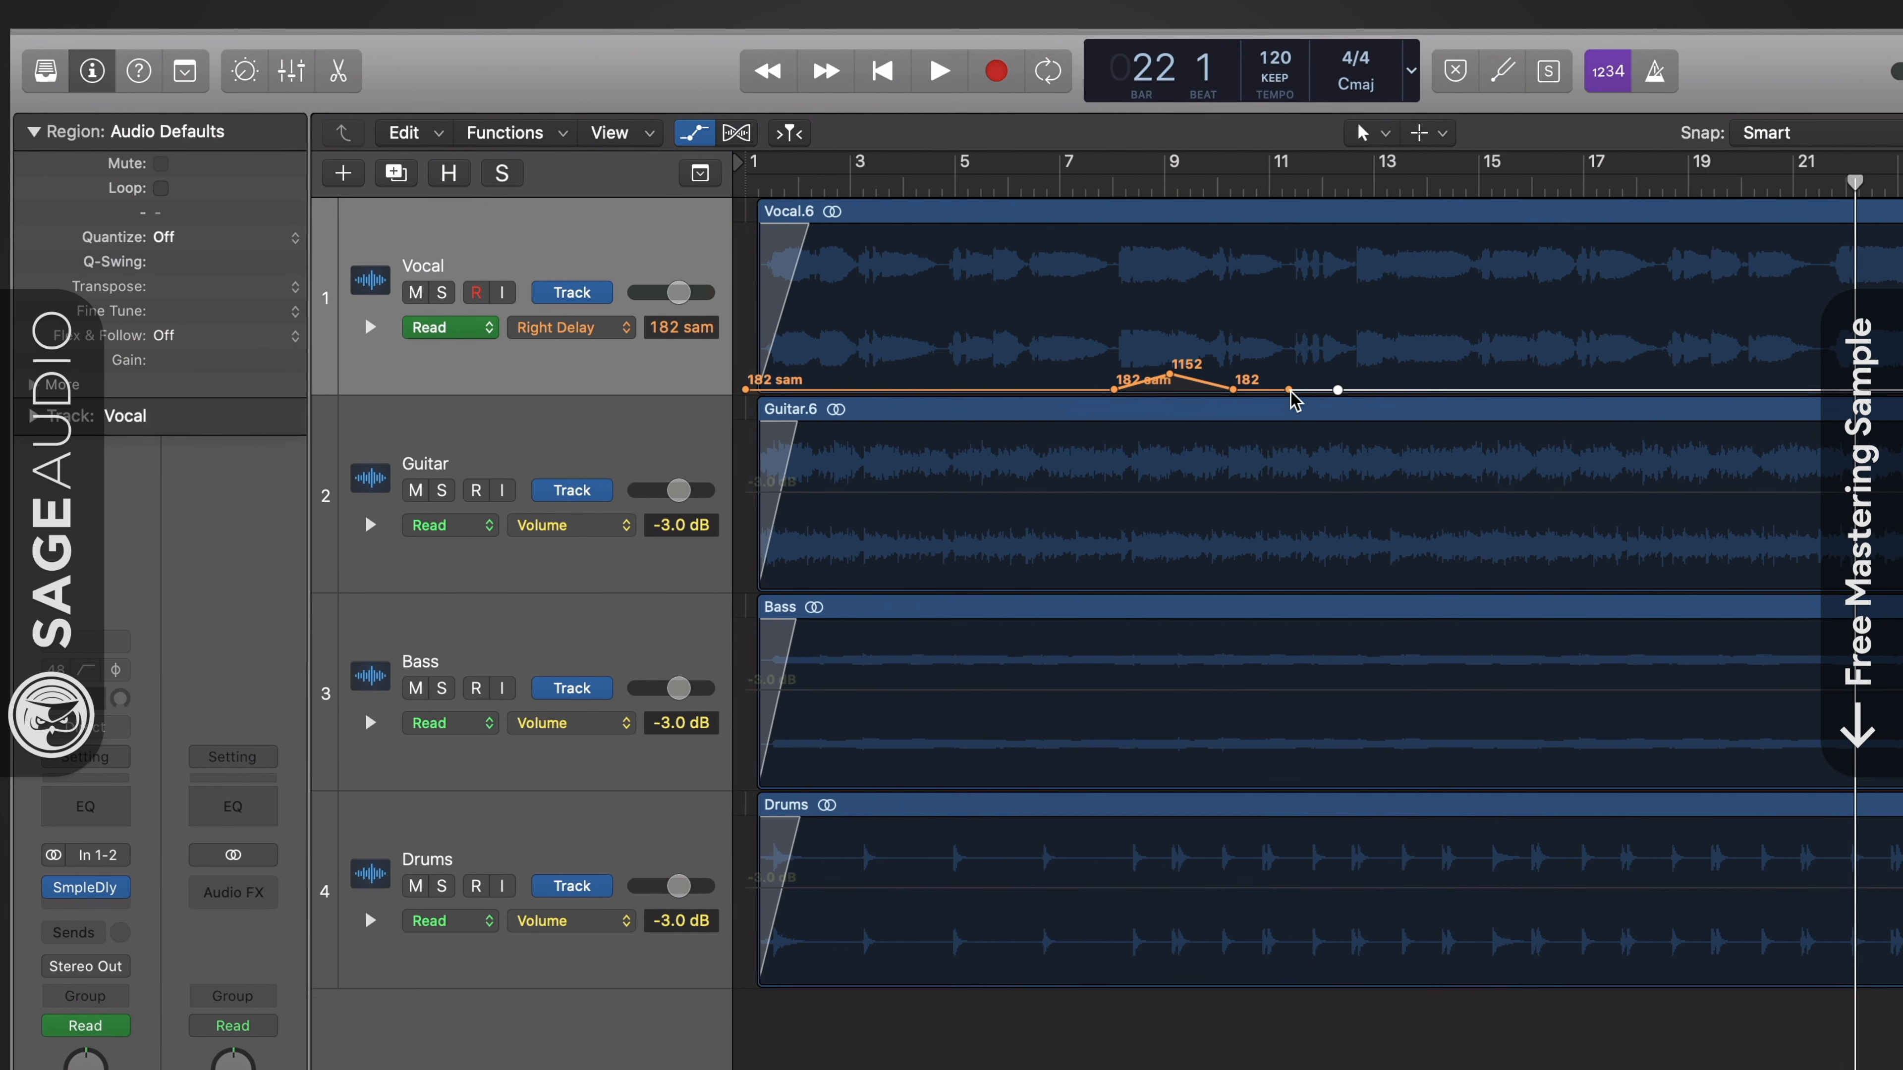
drag(1288, 391, 1291, 369)
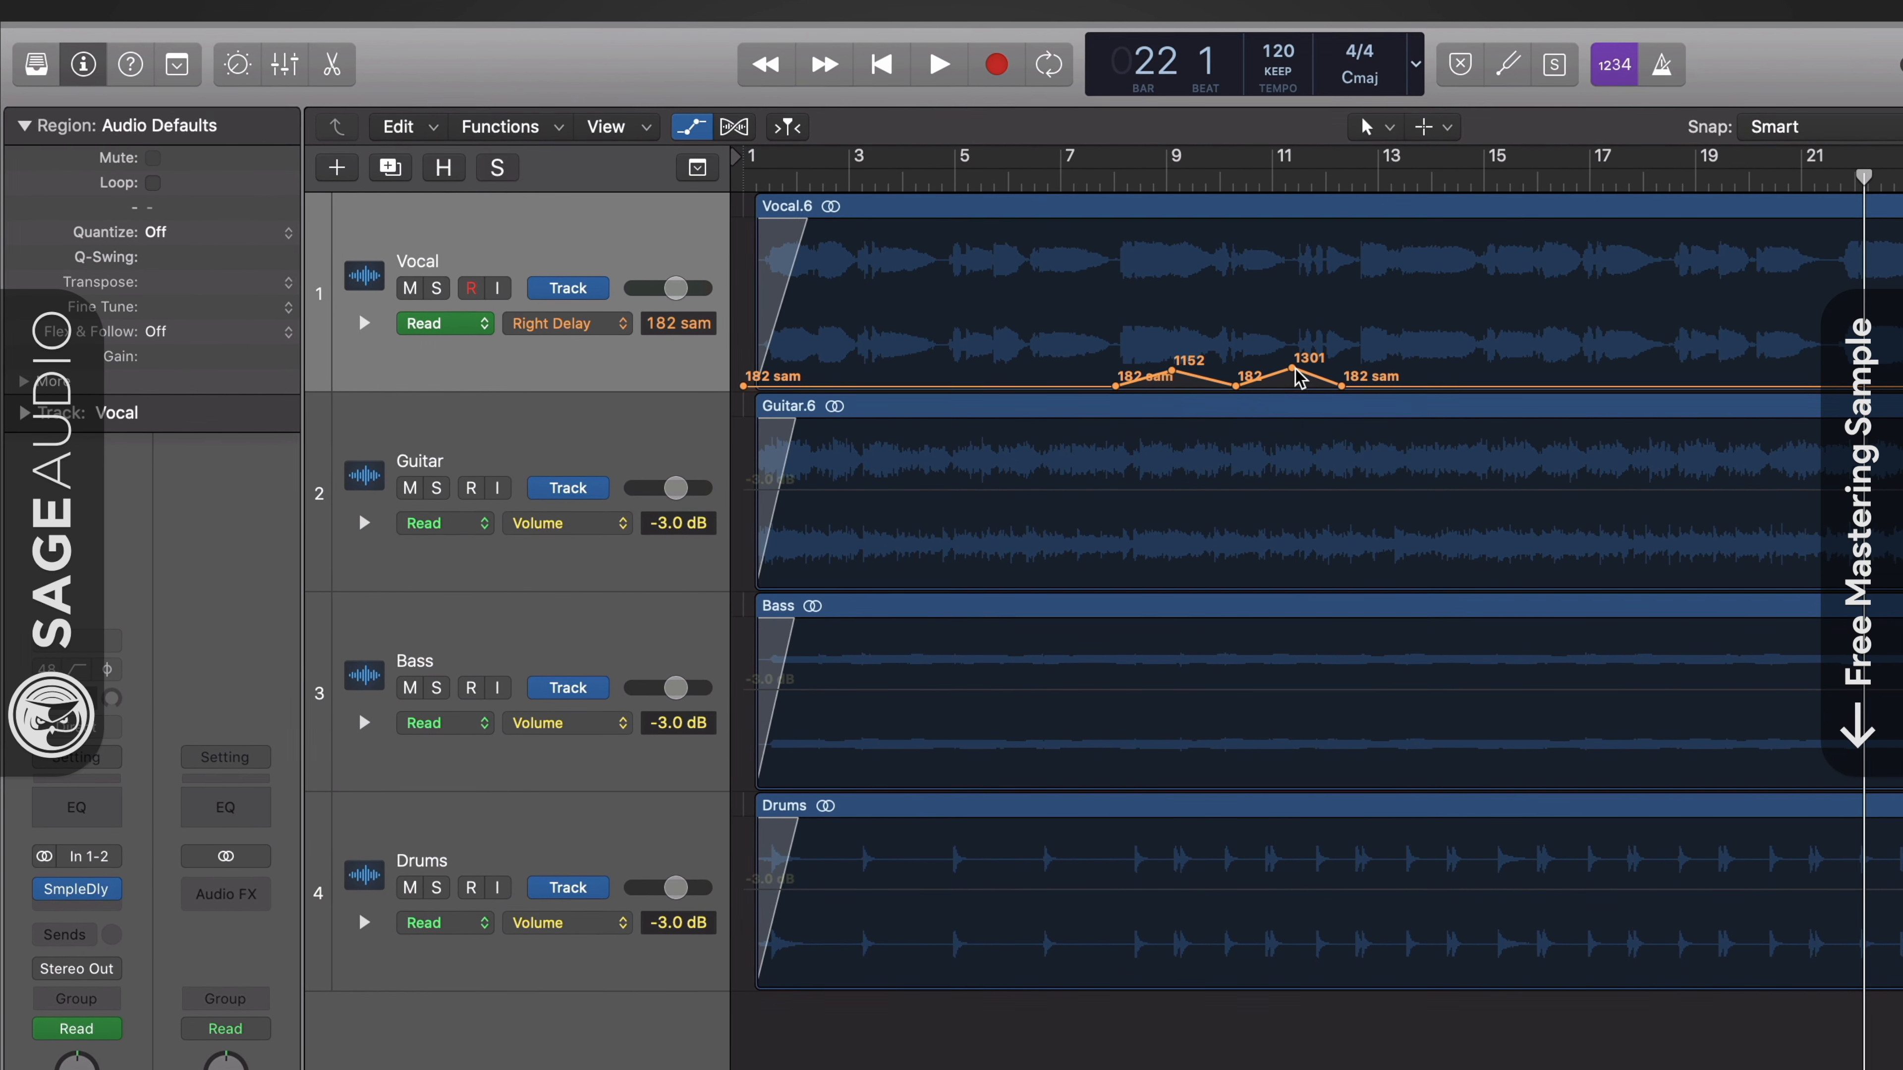
- Delete all Right Delay automation points from the Vocal track, including the one at its start
drag(1074, 342, 1316, 390)
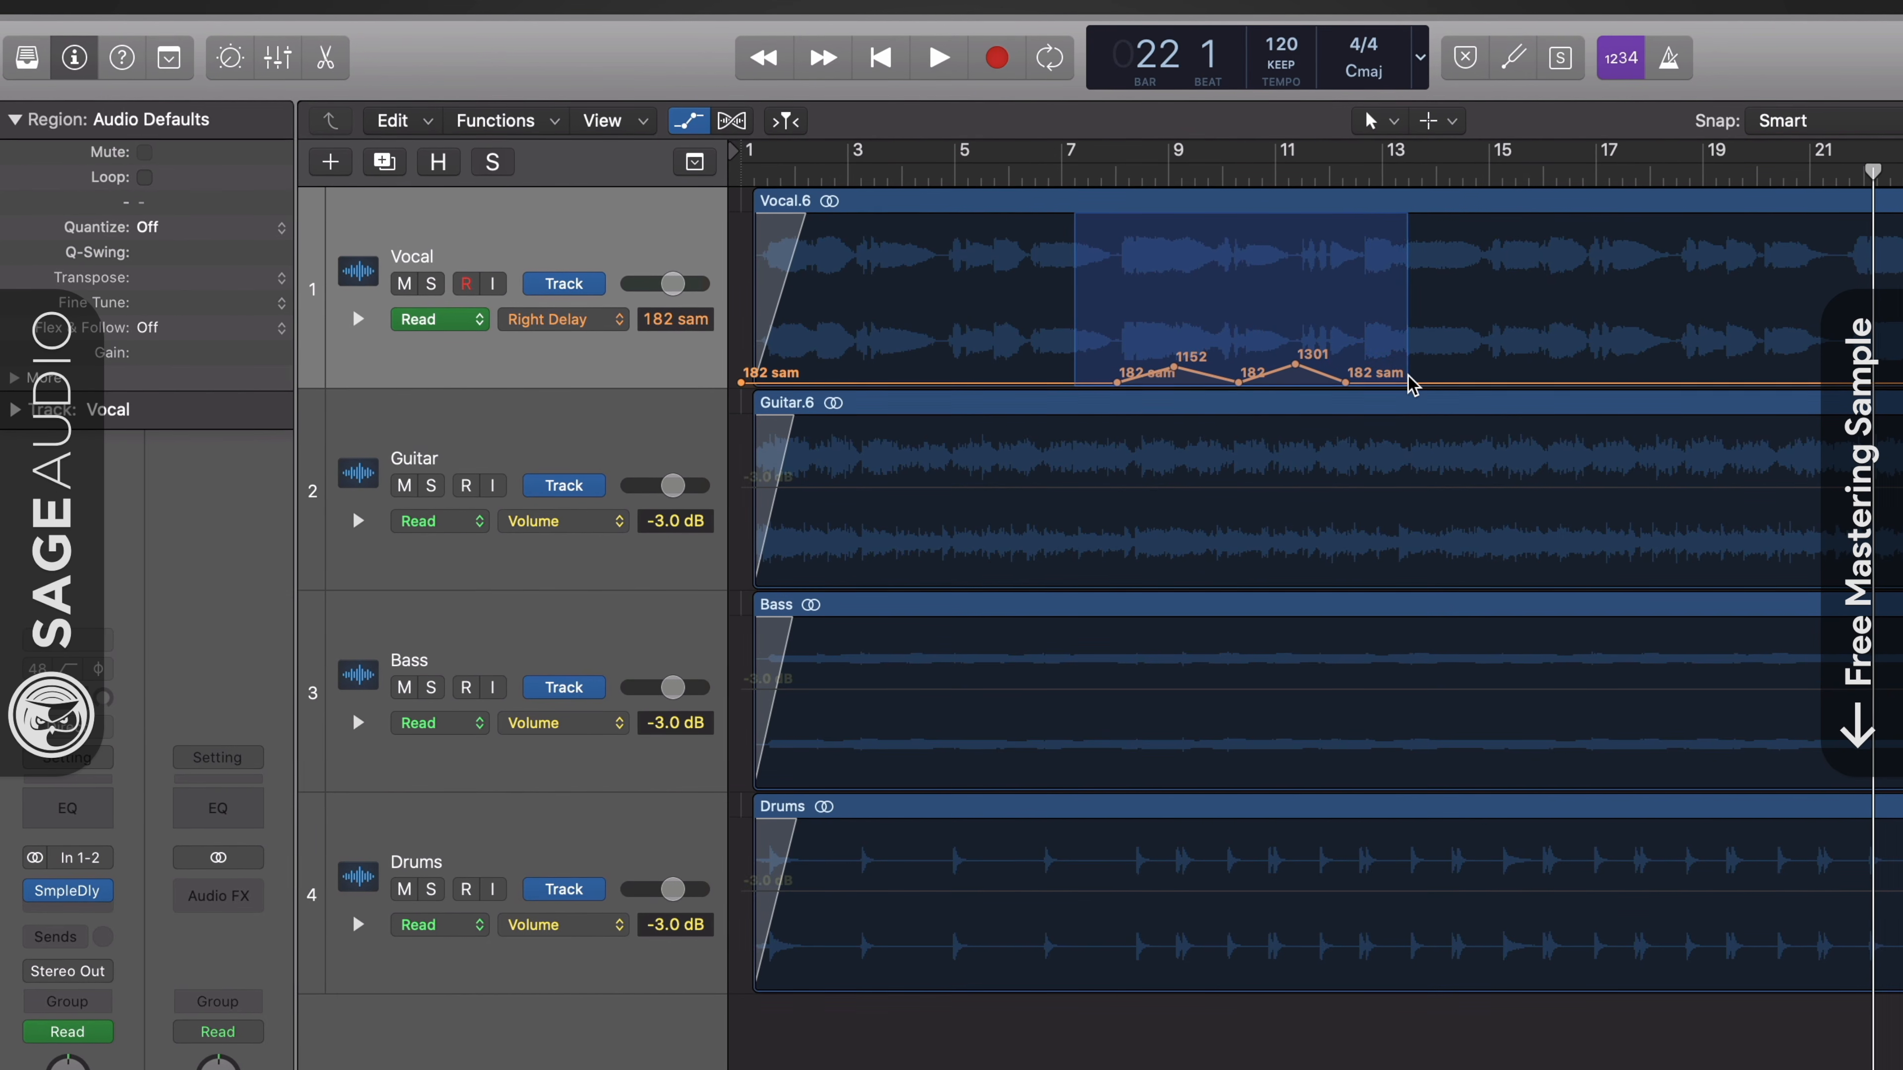
key(Delete)
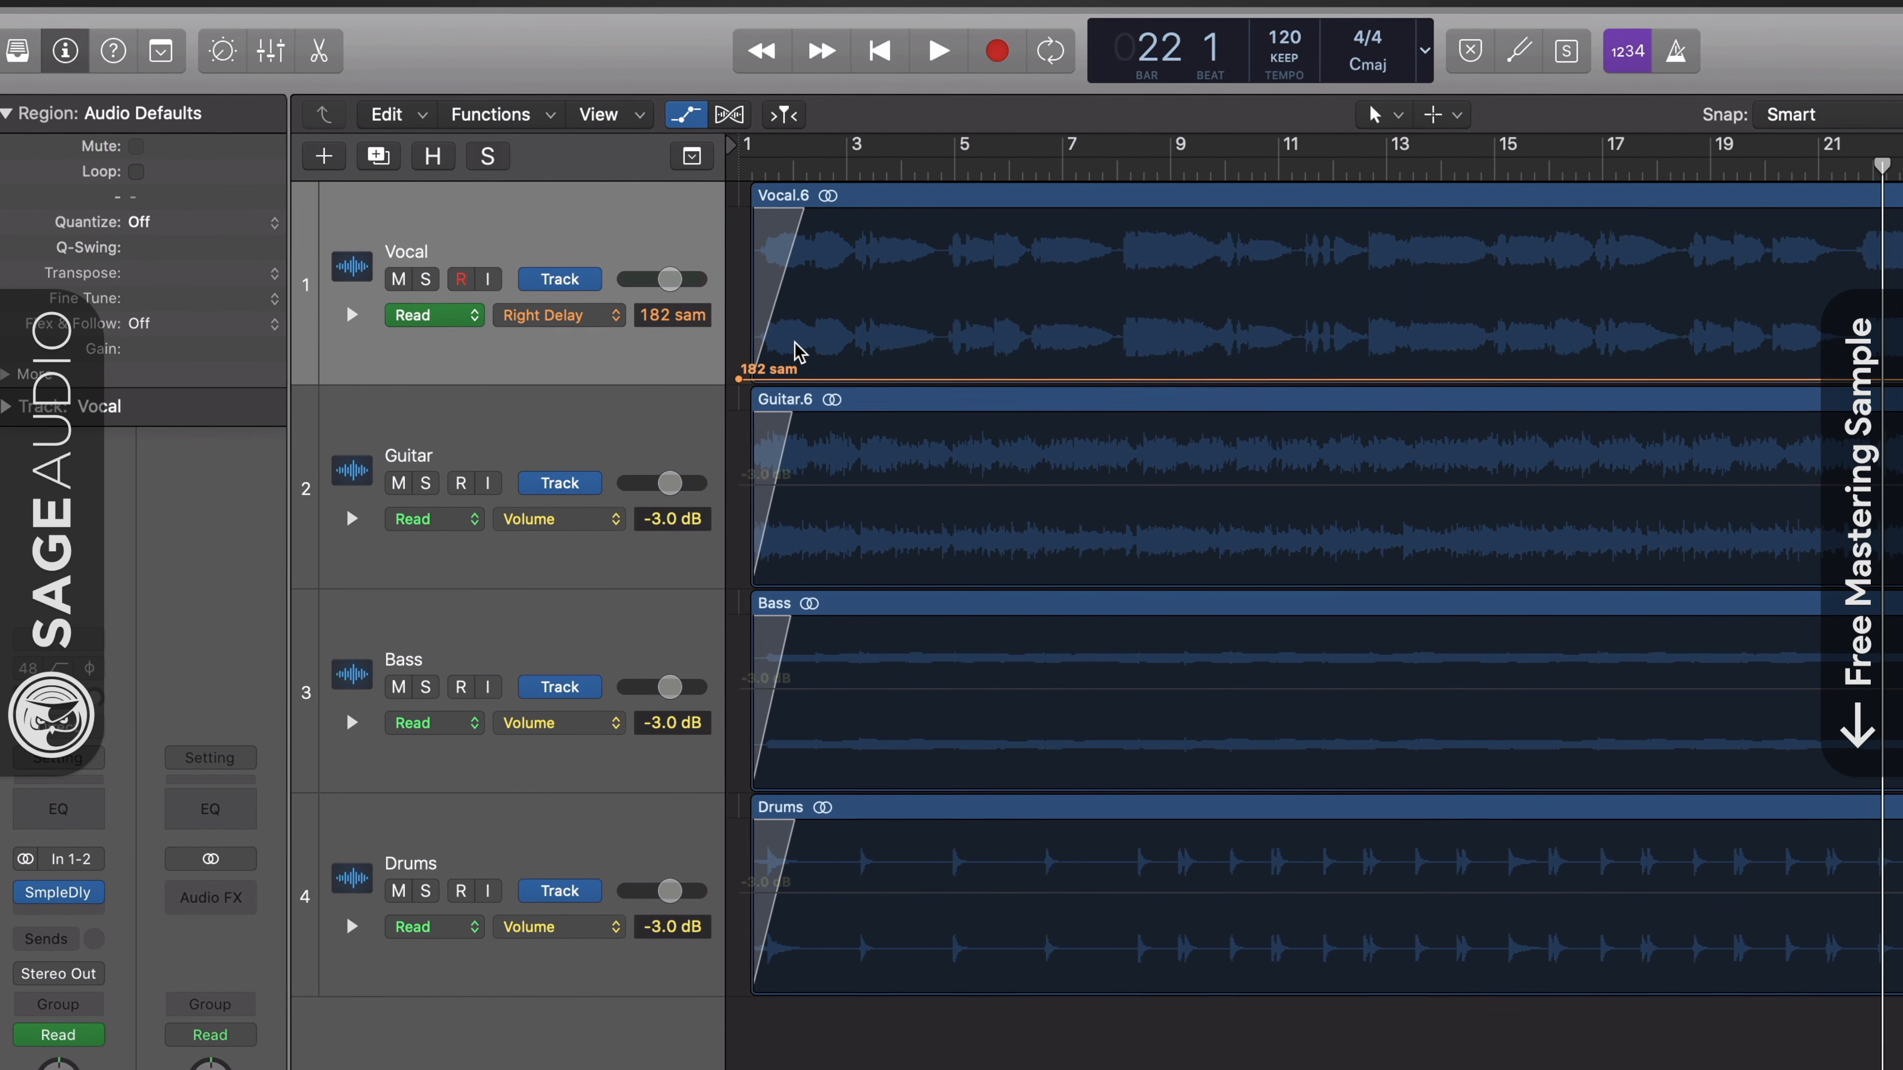
click(739, 380)
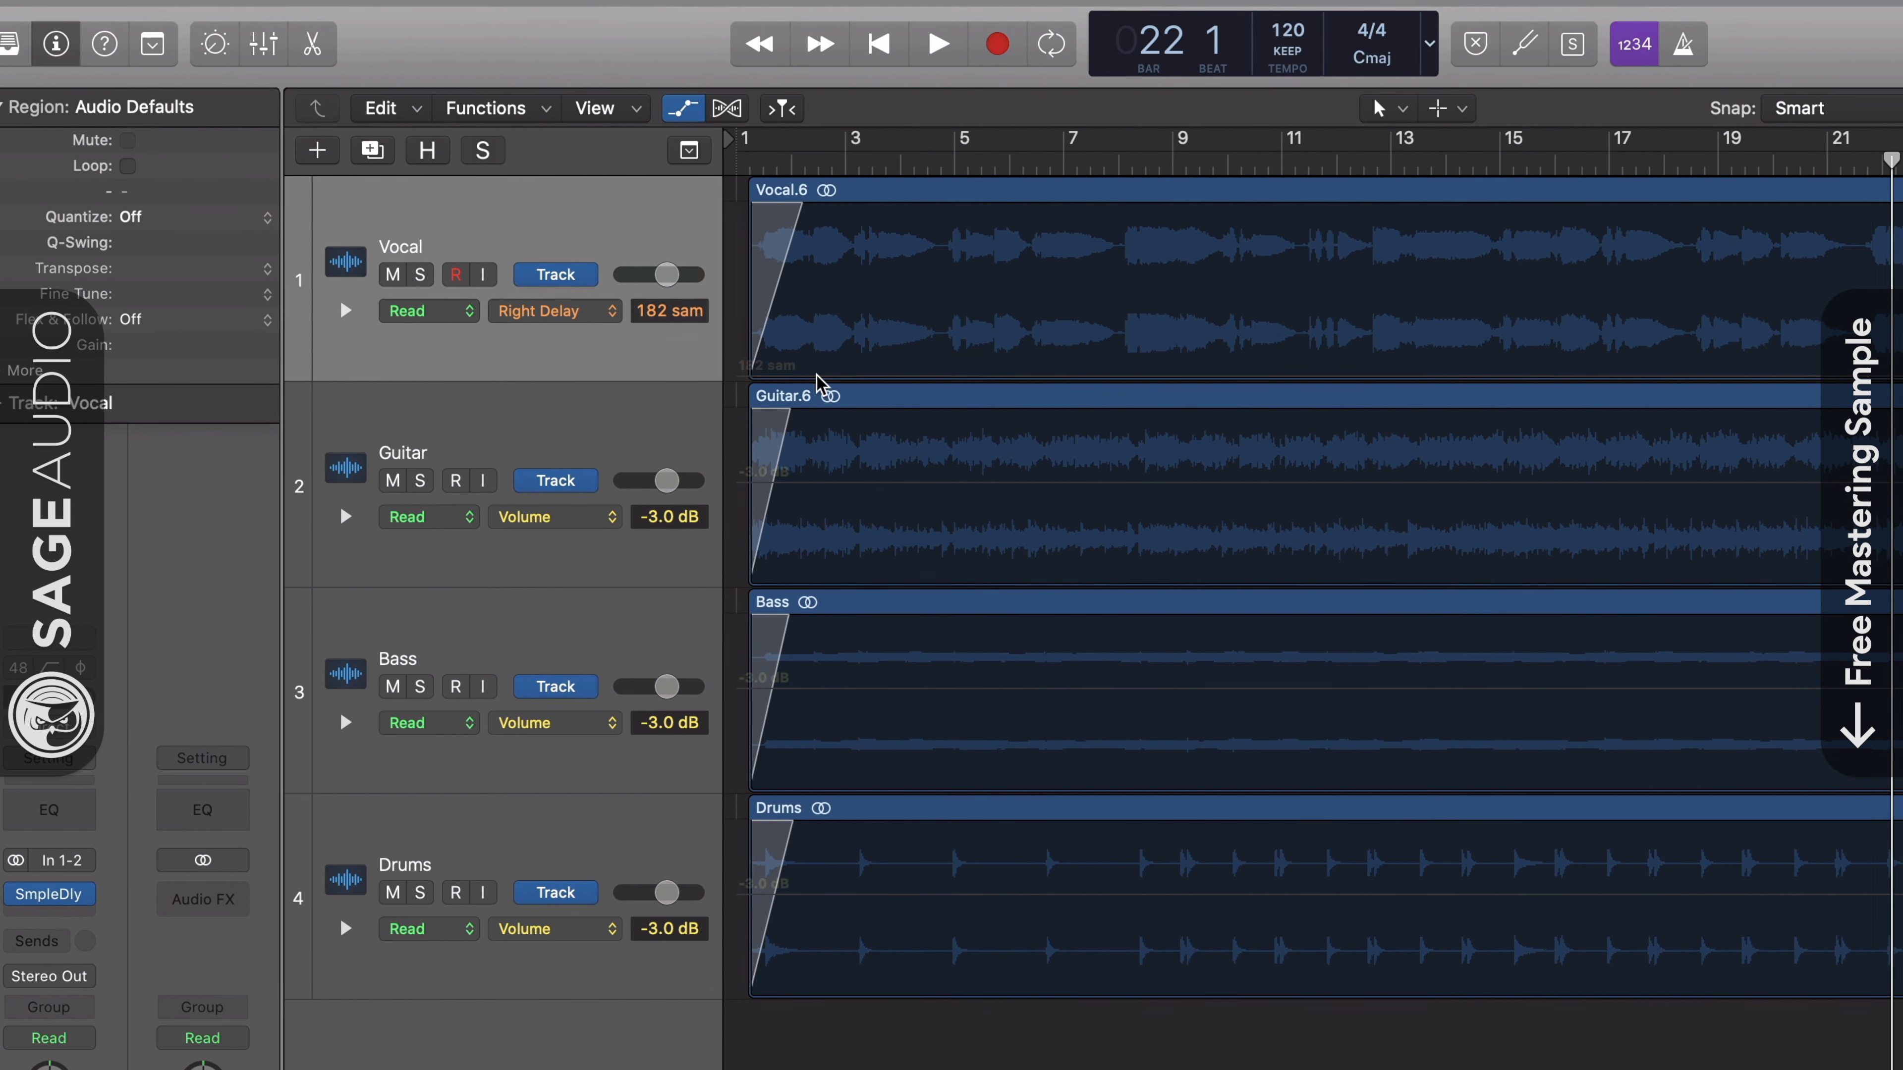
- Set the Vocal track's automation mode to Latch and open its Sample Delay plug-in
click(420, 310)
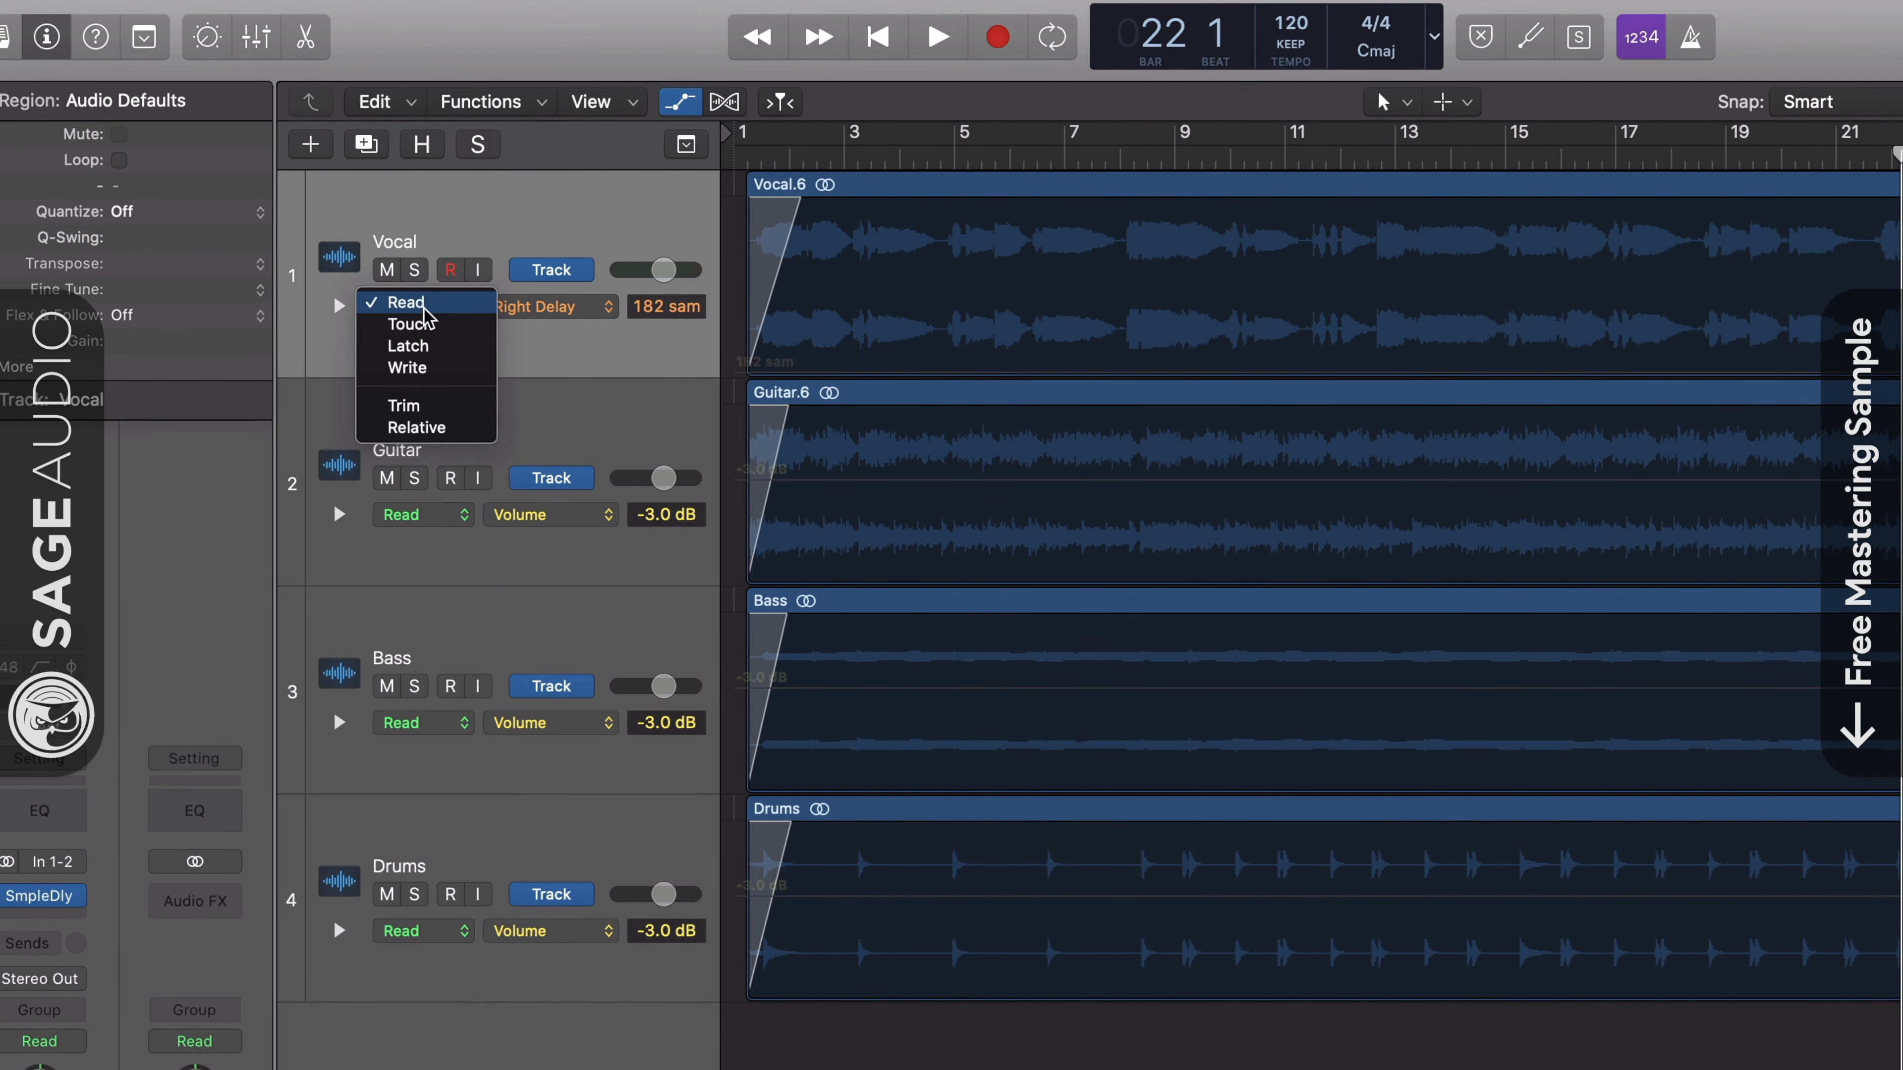
click(446, 346)
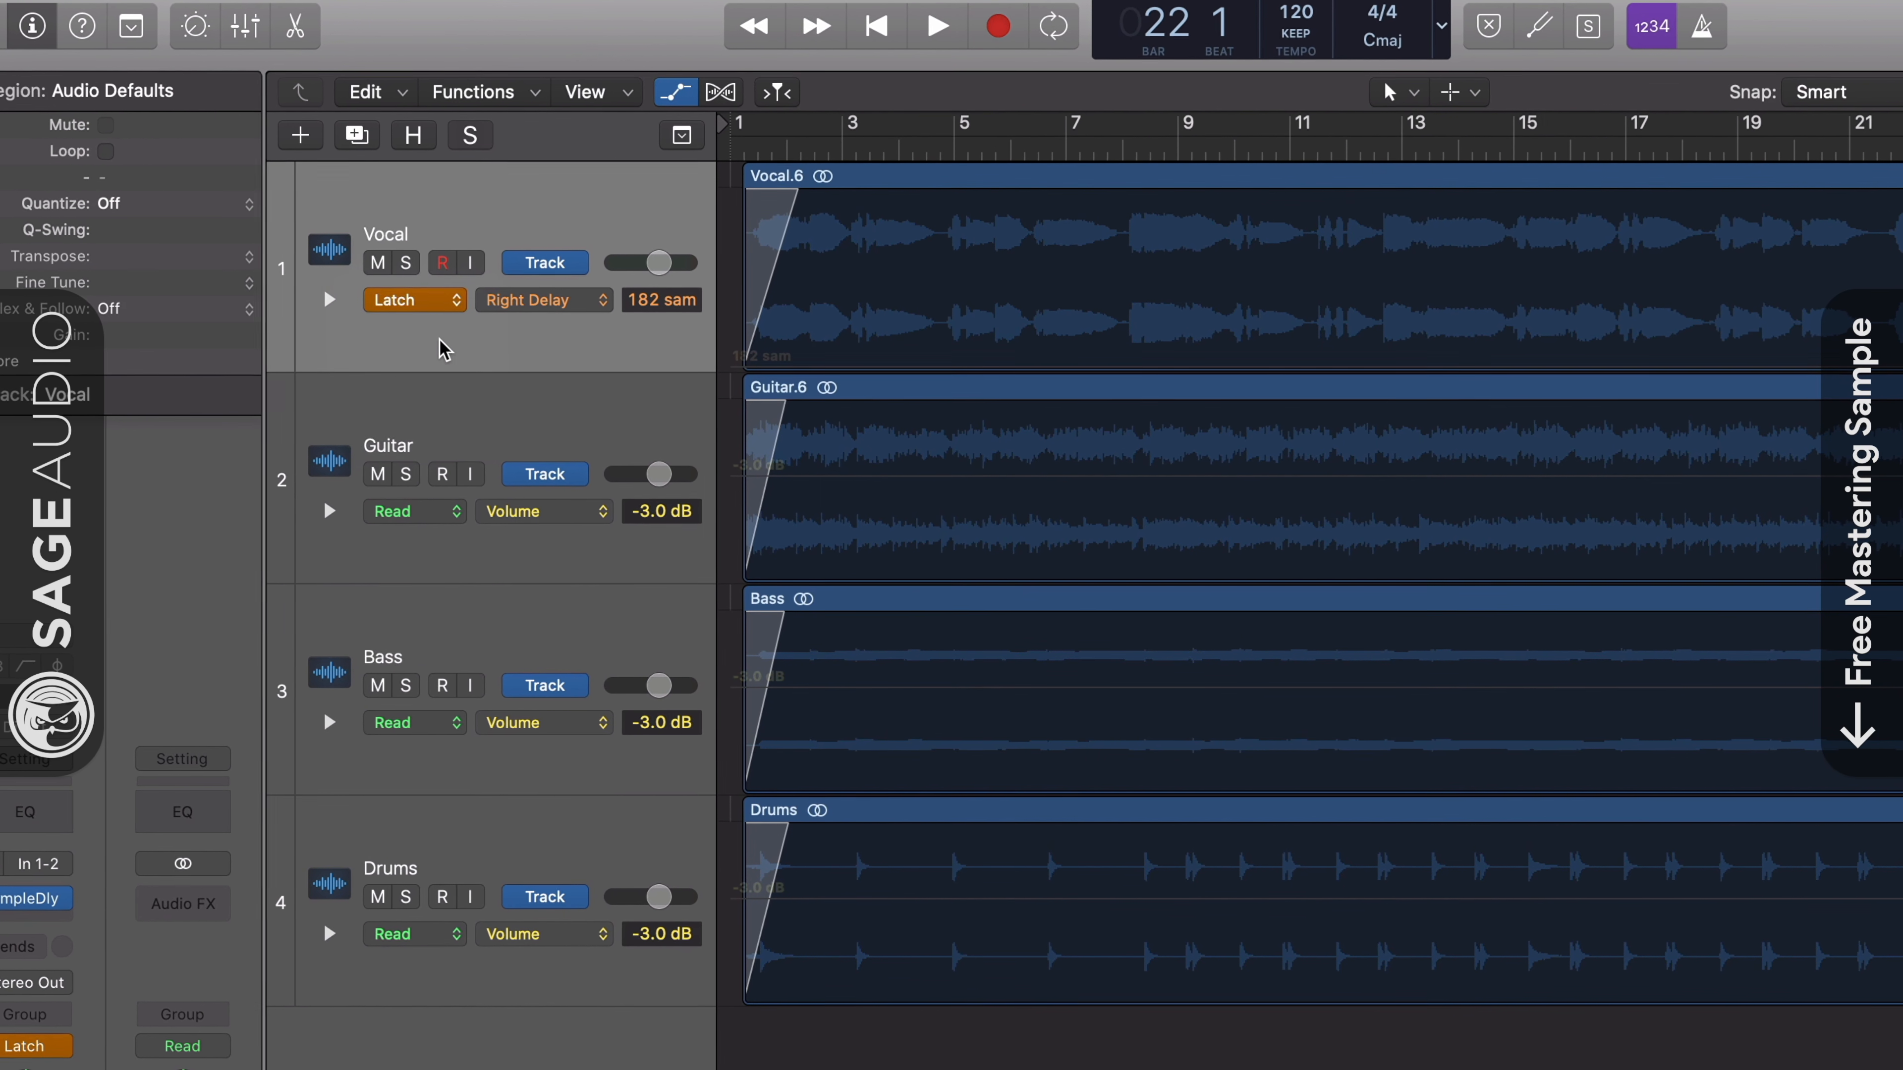
click(420, 298)
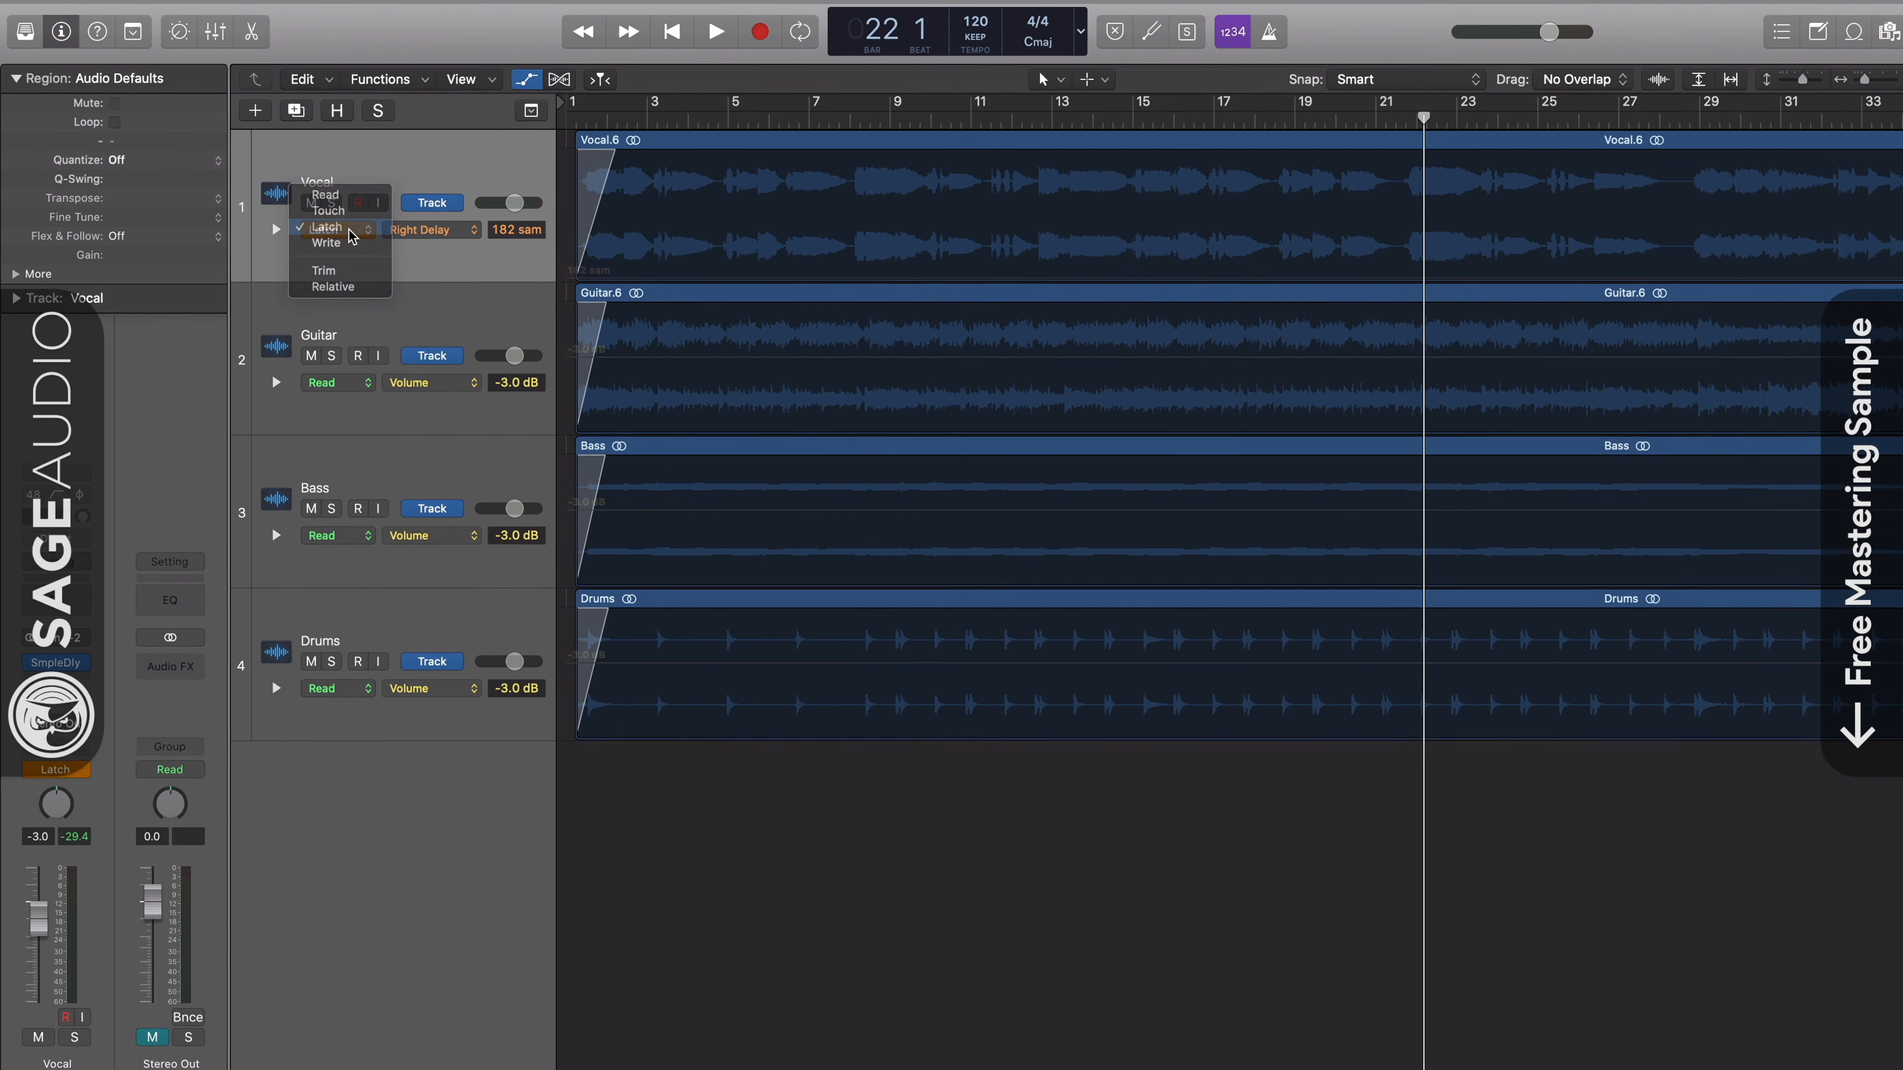
click(394, 268)
click(12, 845)
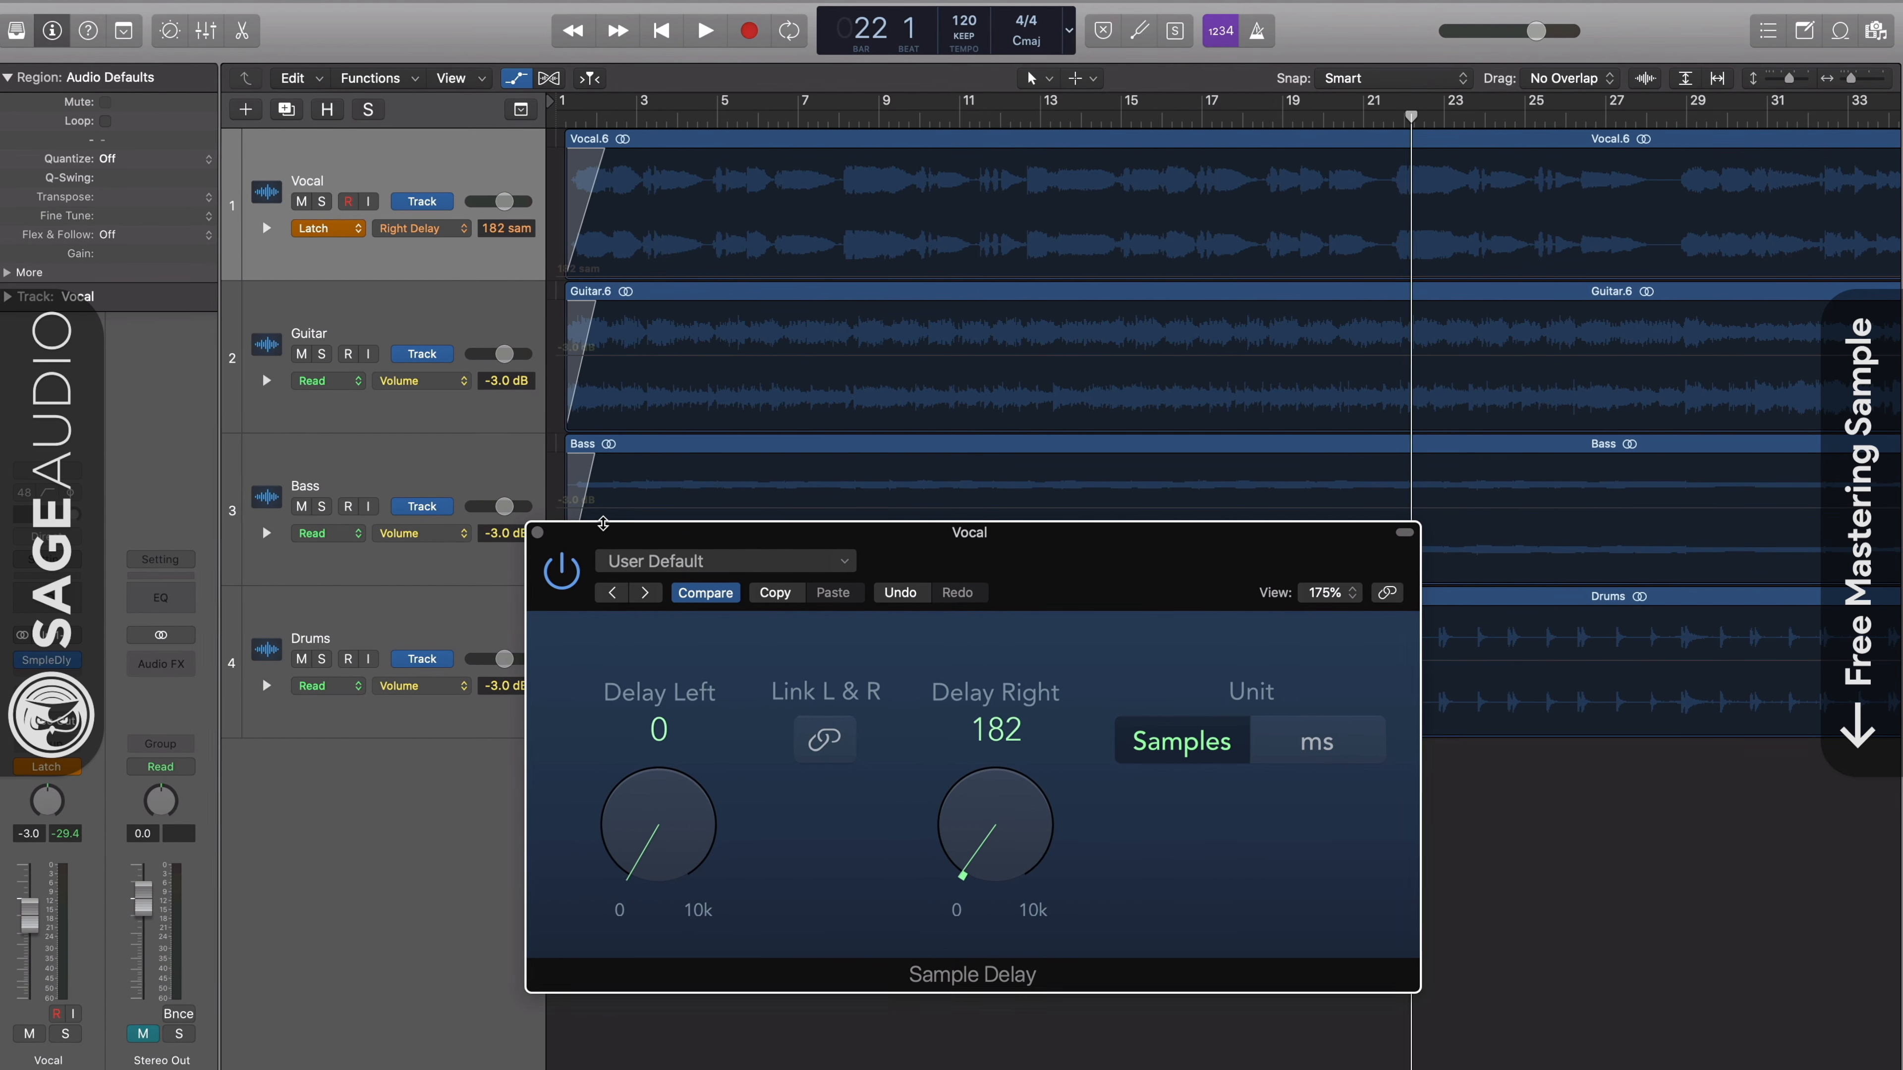
- Play the song and record Sample Delay automation on the Vocal track, varying Right Delay between bars 23 and 25 and ending at 0 samples
key(space)
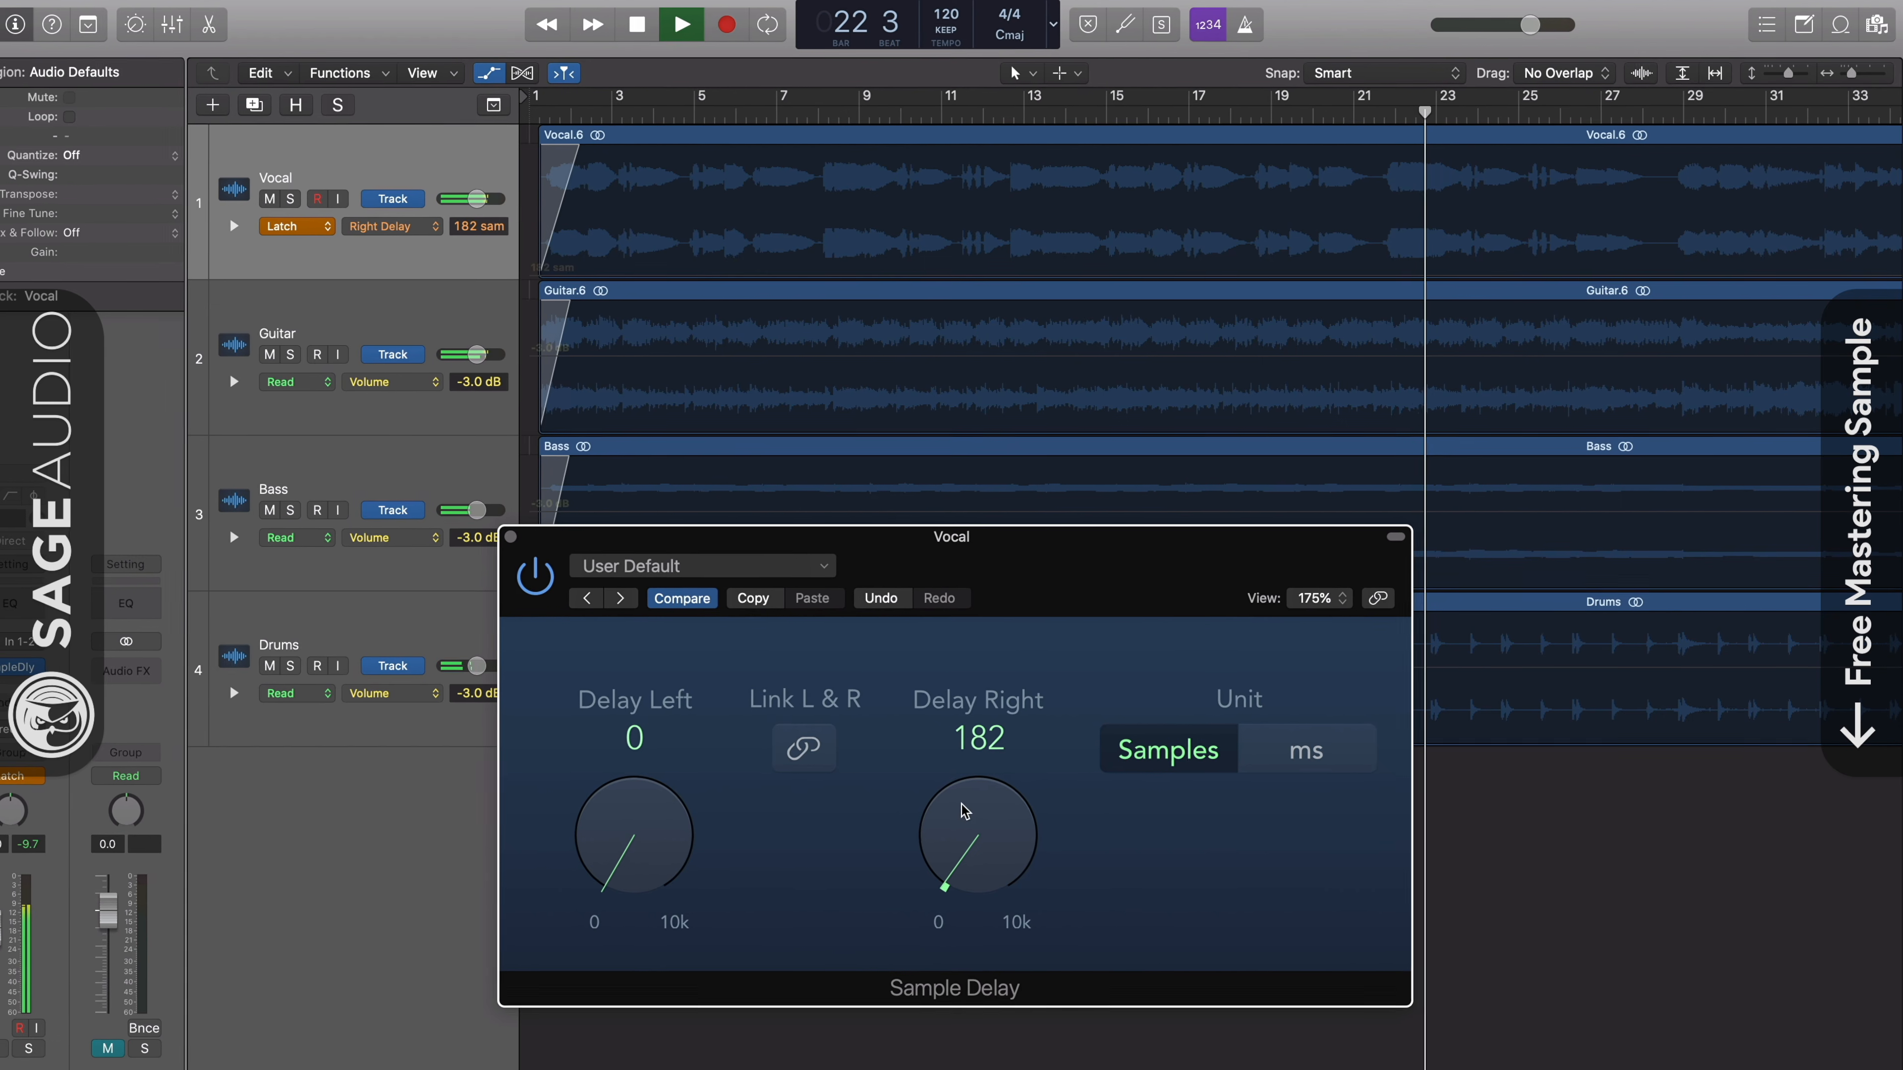
drag(982, 836, 935, 892)
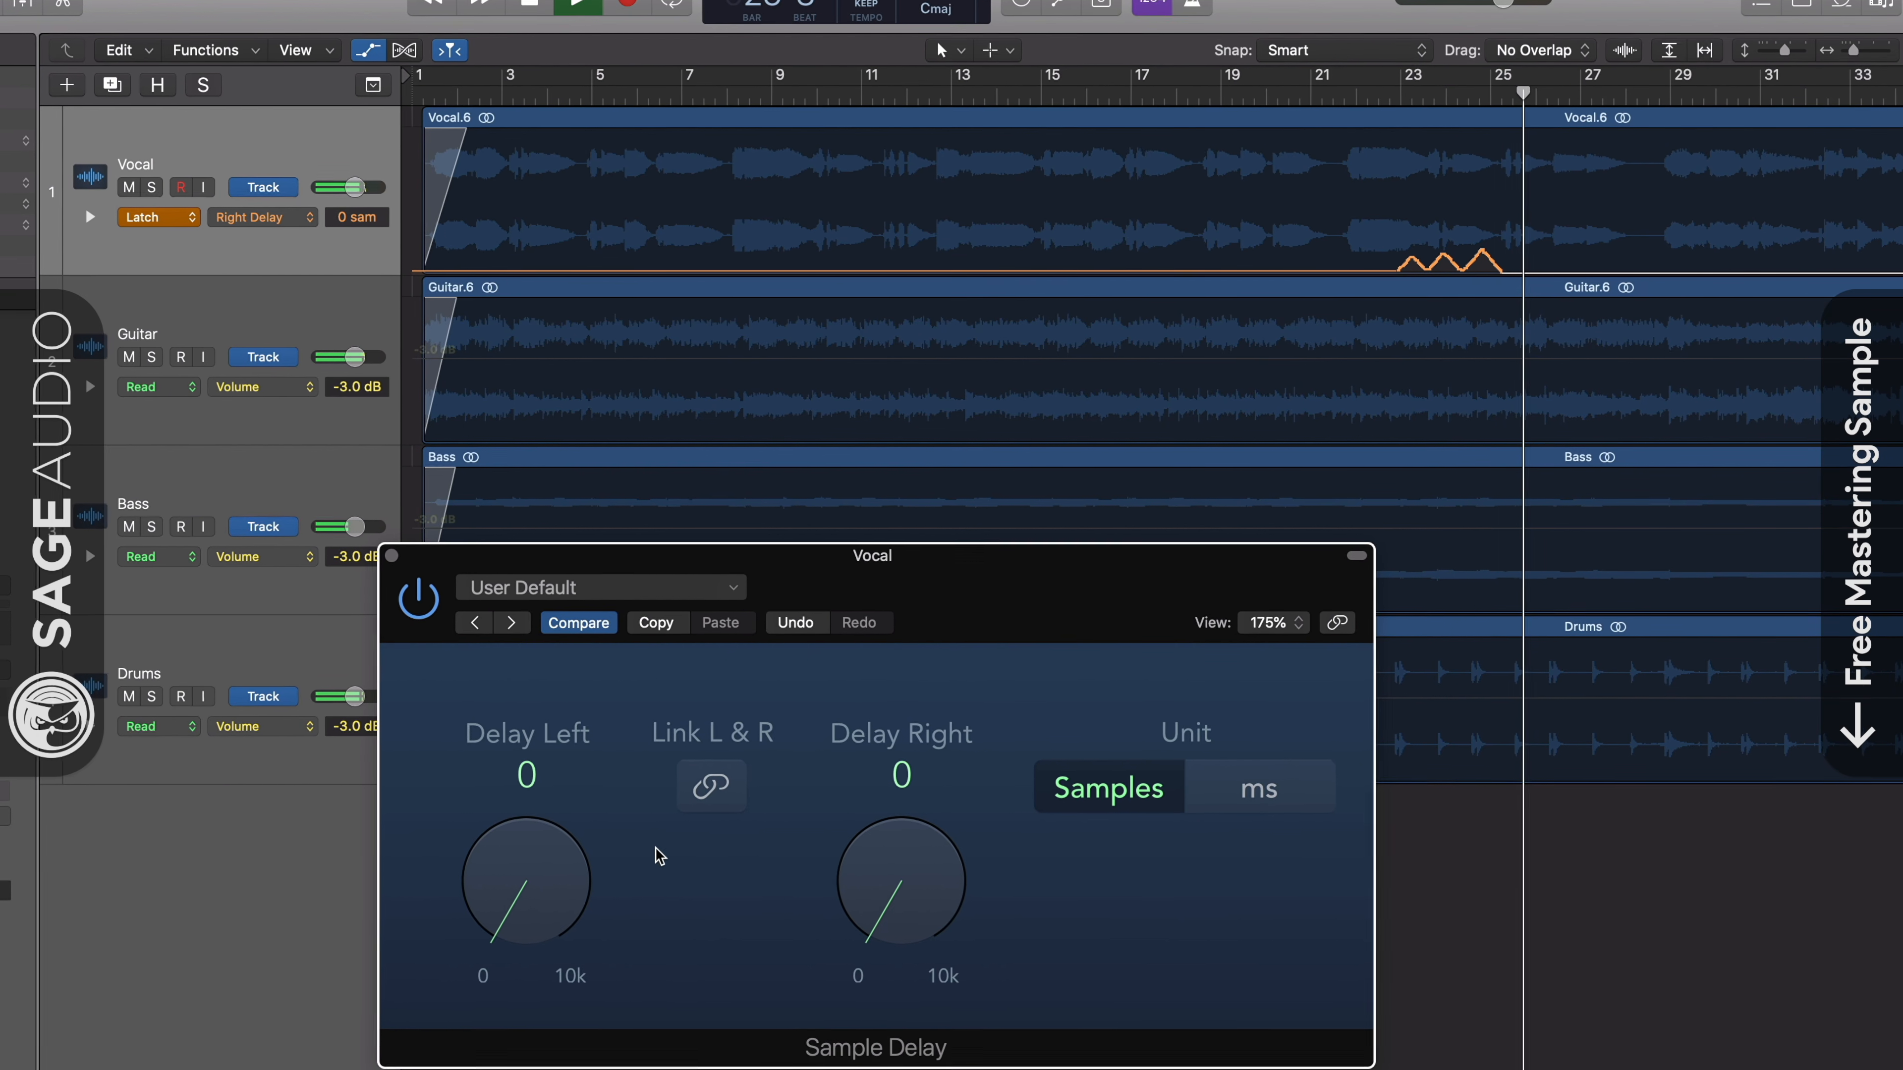
mouse_move(547, 861)
mouse_down()
mouse_move(561, 830)
mouse_move(566, 855)
mouse_move(527, 888)
mouse_move(526, 845)
mouse_move(514, 871)
mouse_up()
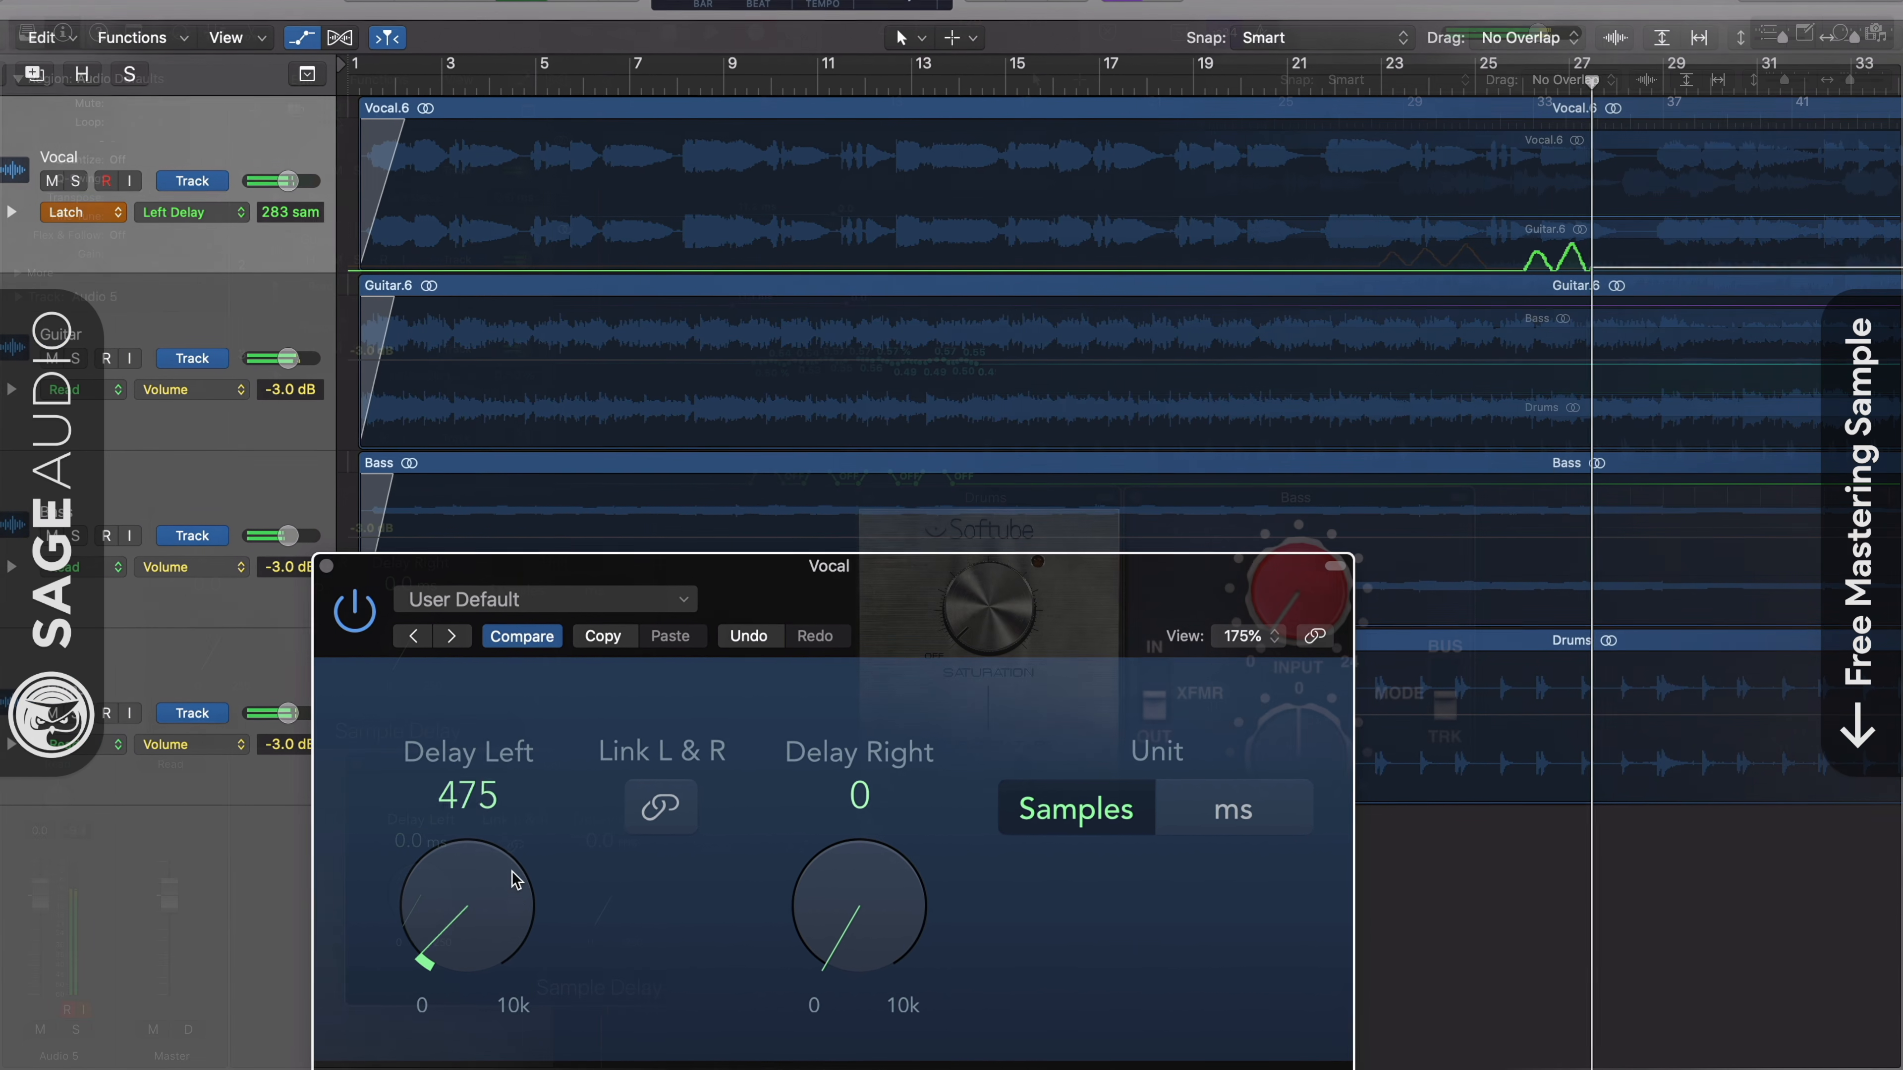
drag(514, 879, 510, 901)
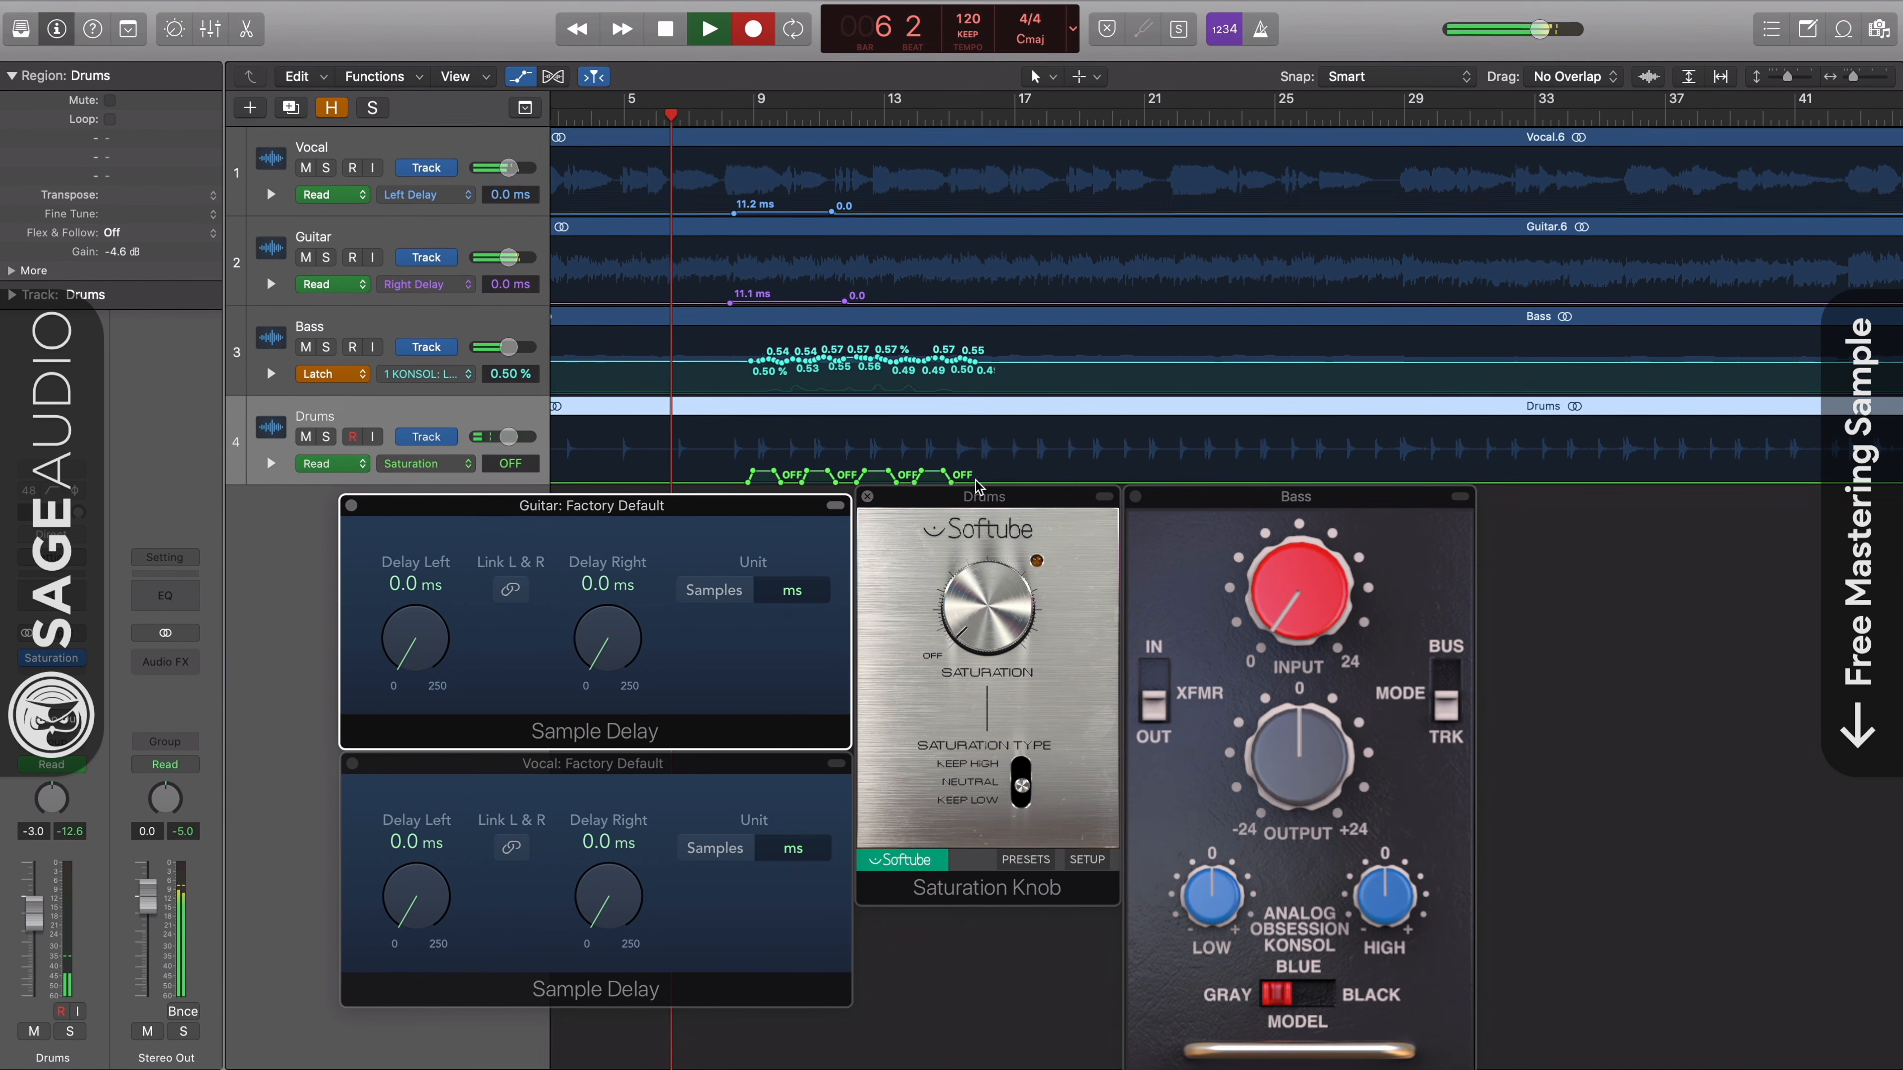
- Watch the automation of all four tracks during playback with the Bass plug-in window in front
click(1270, 502)
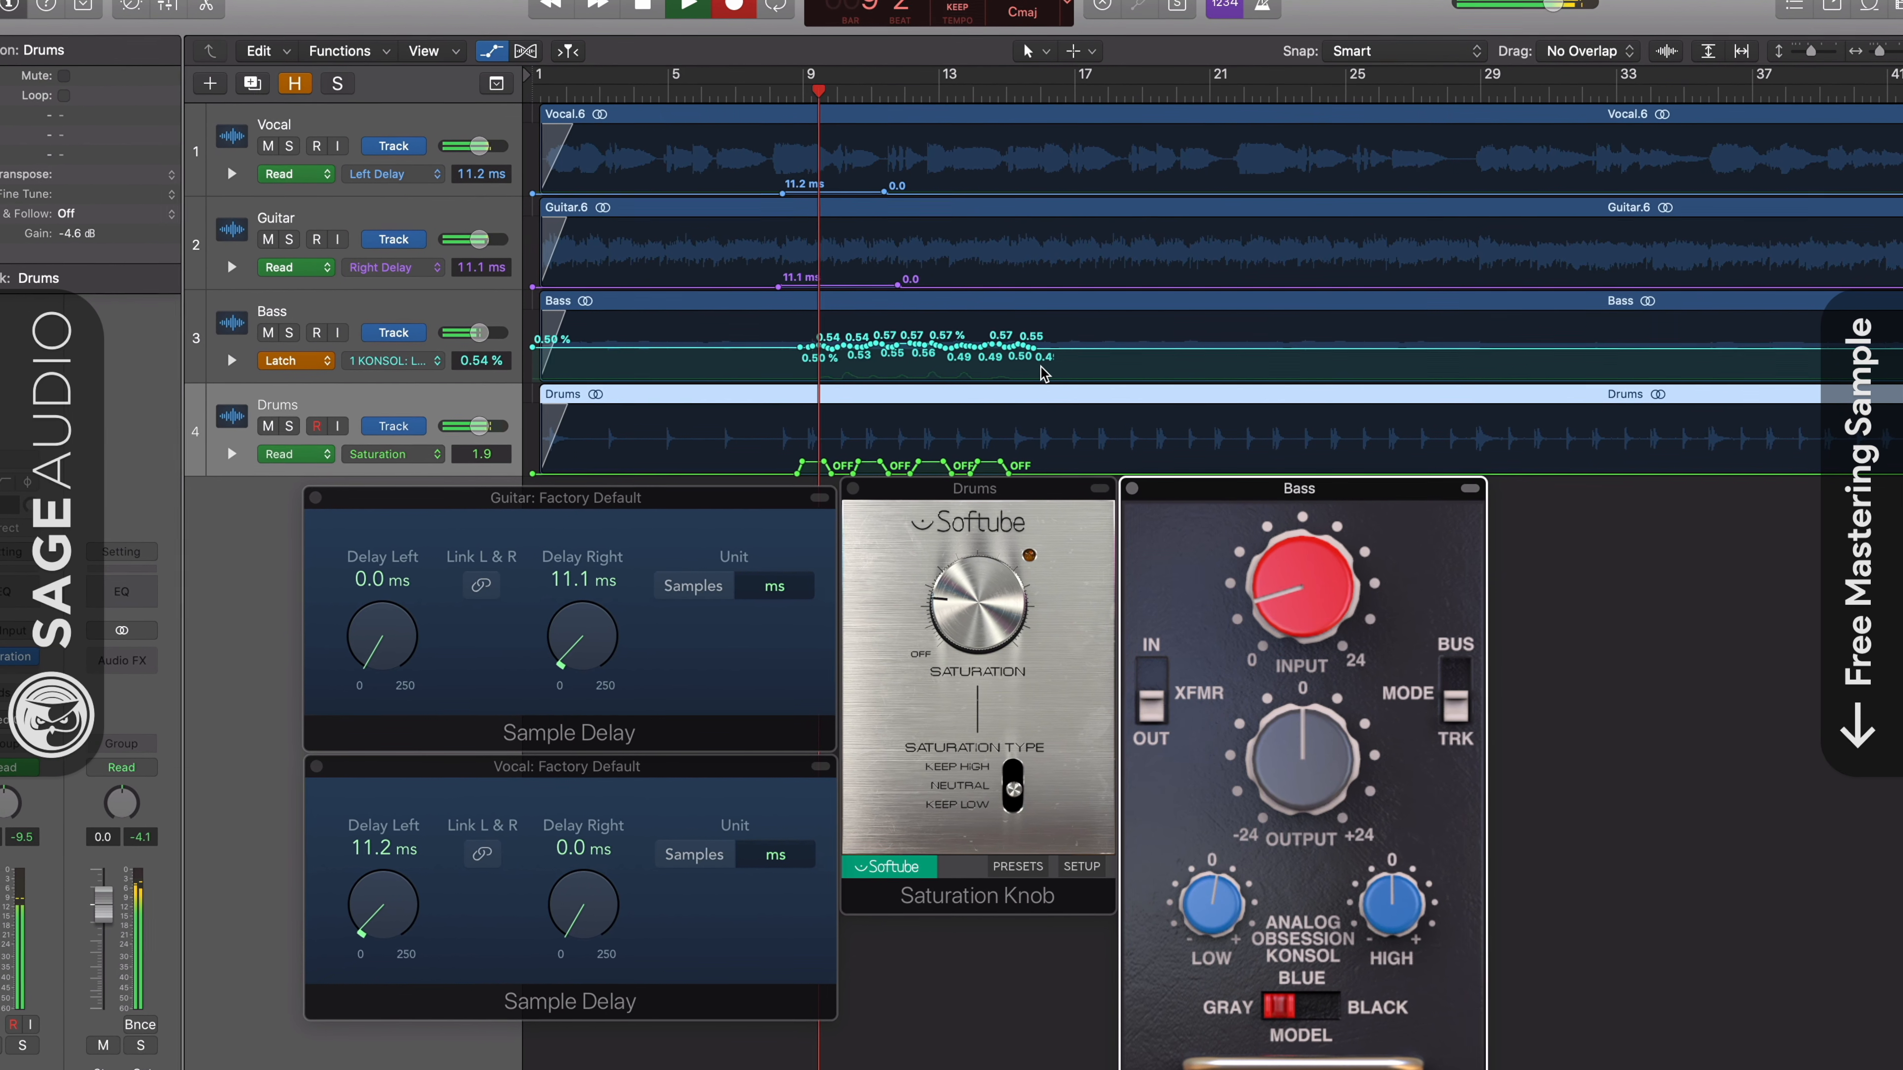
key(super+Right)
key(super+Right)
key(super+Right)
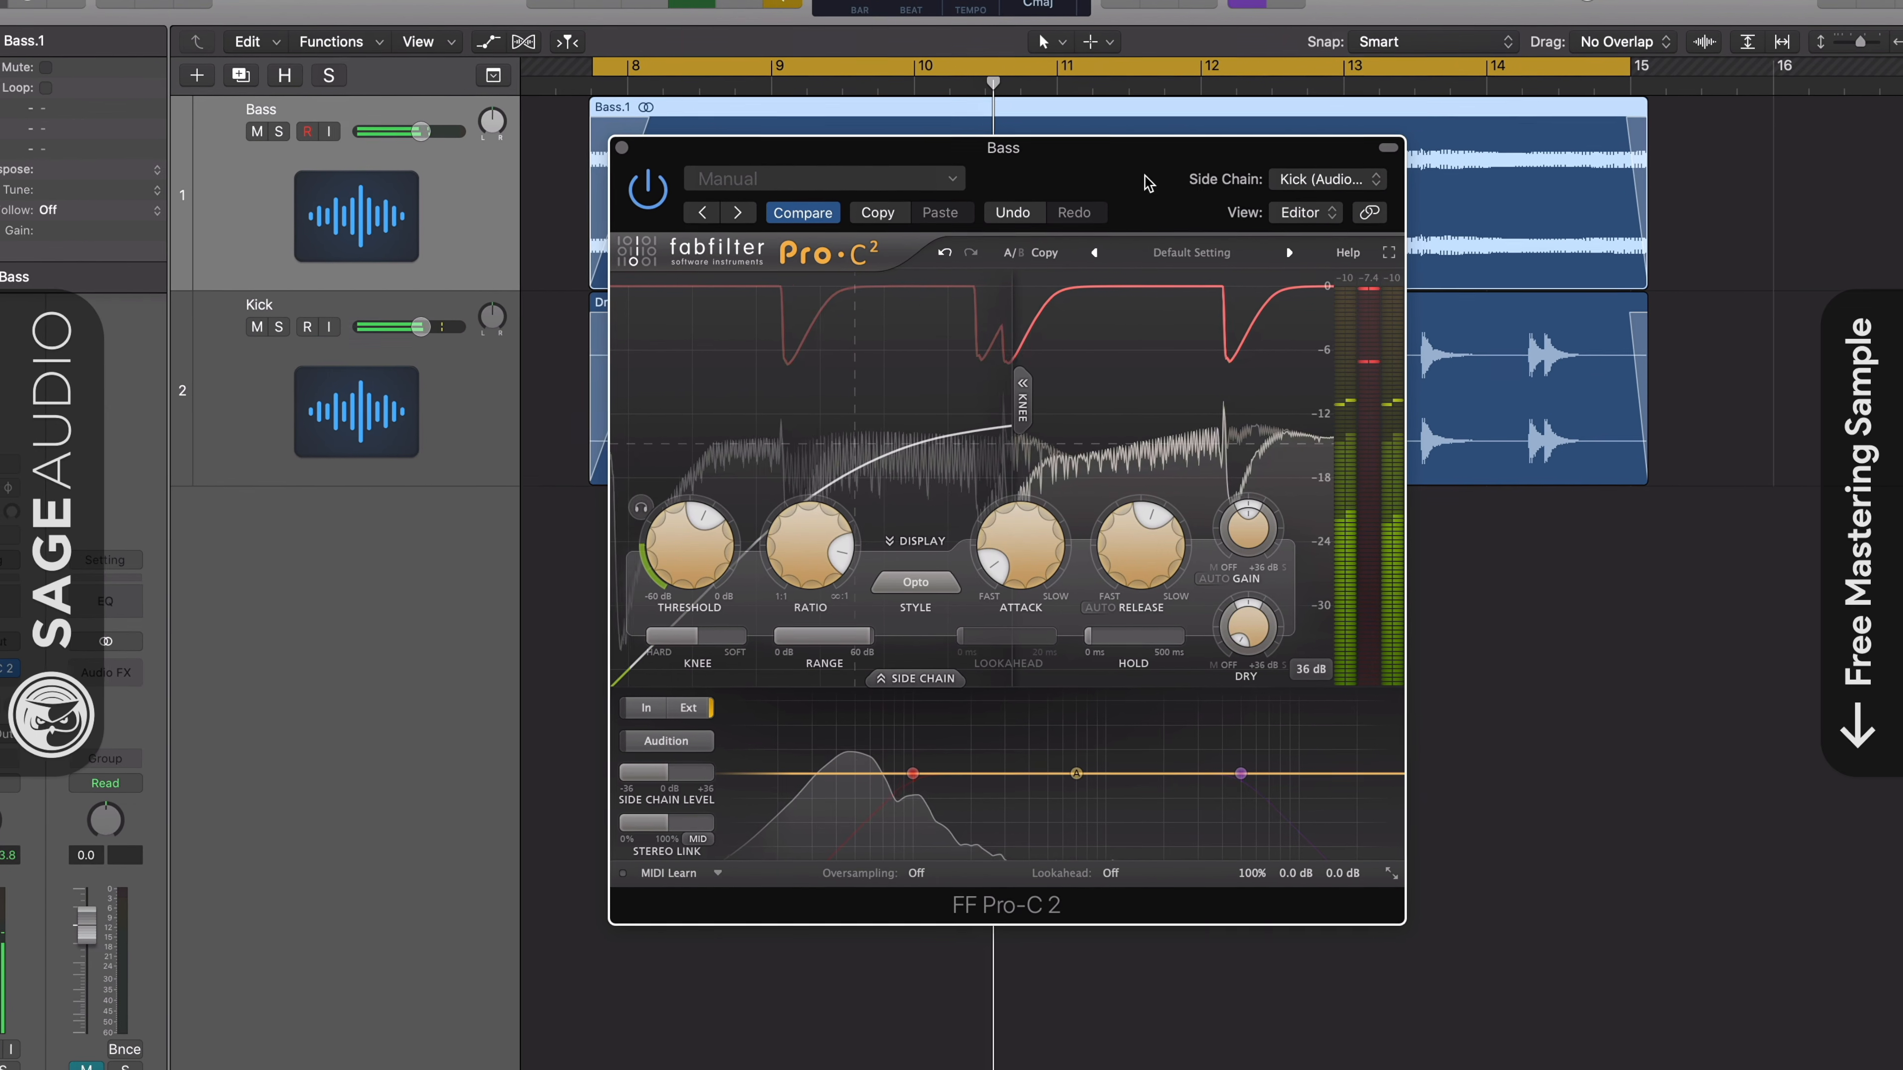
- Switch the Bass Pro-C 2's side chain trigger to internal and set its side chain source to None
click(1307, 177)
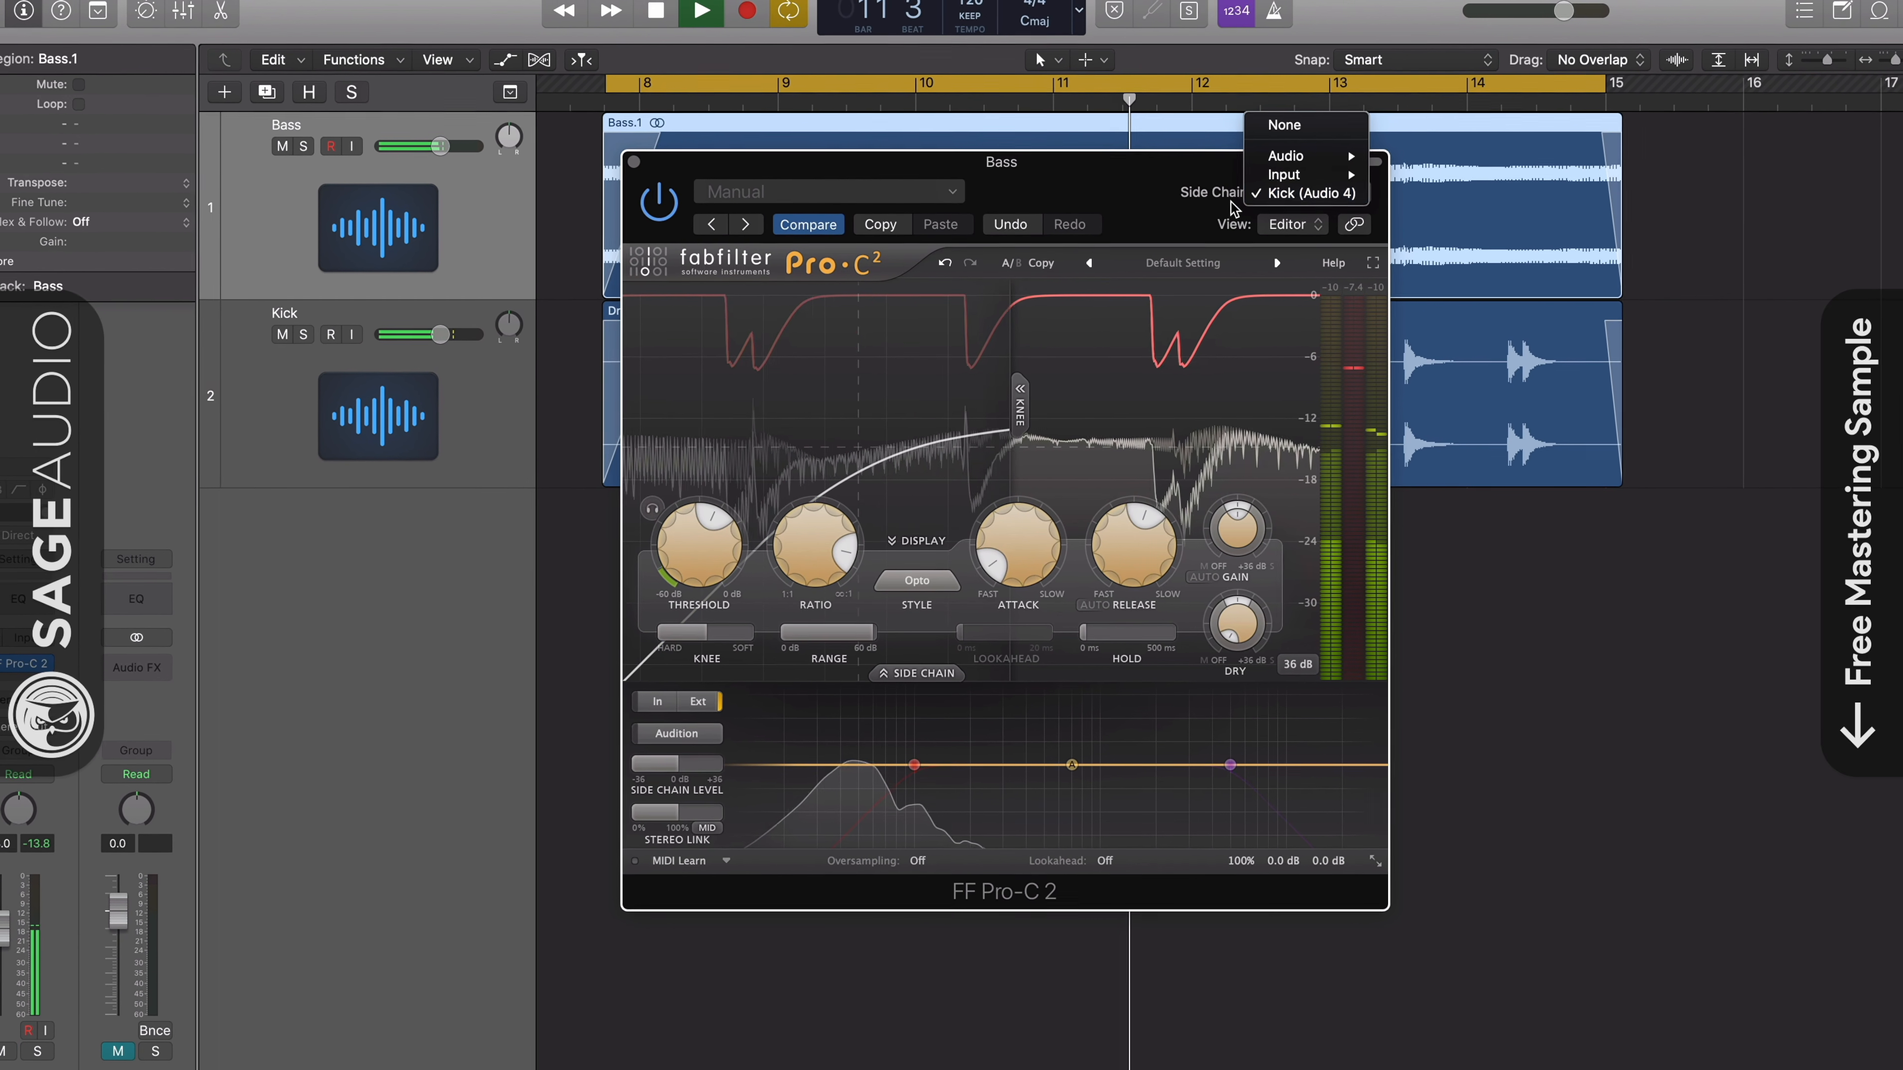
click(1292, 192)
click(665, 697)
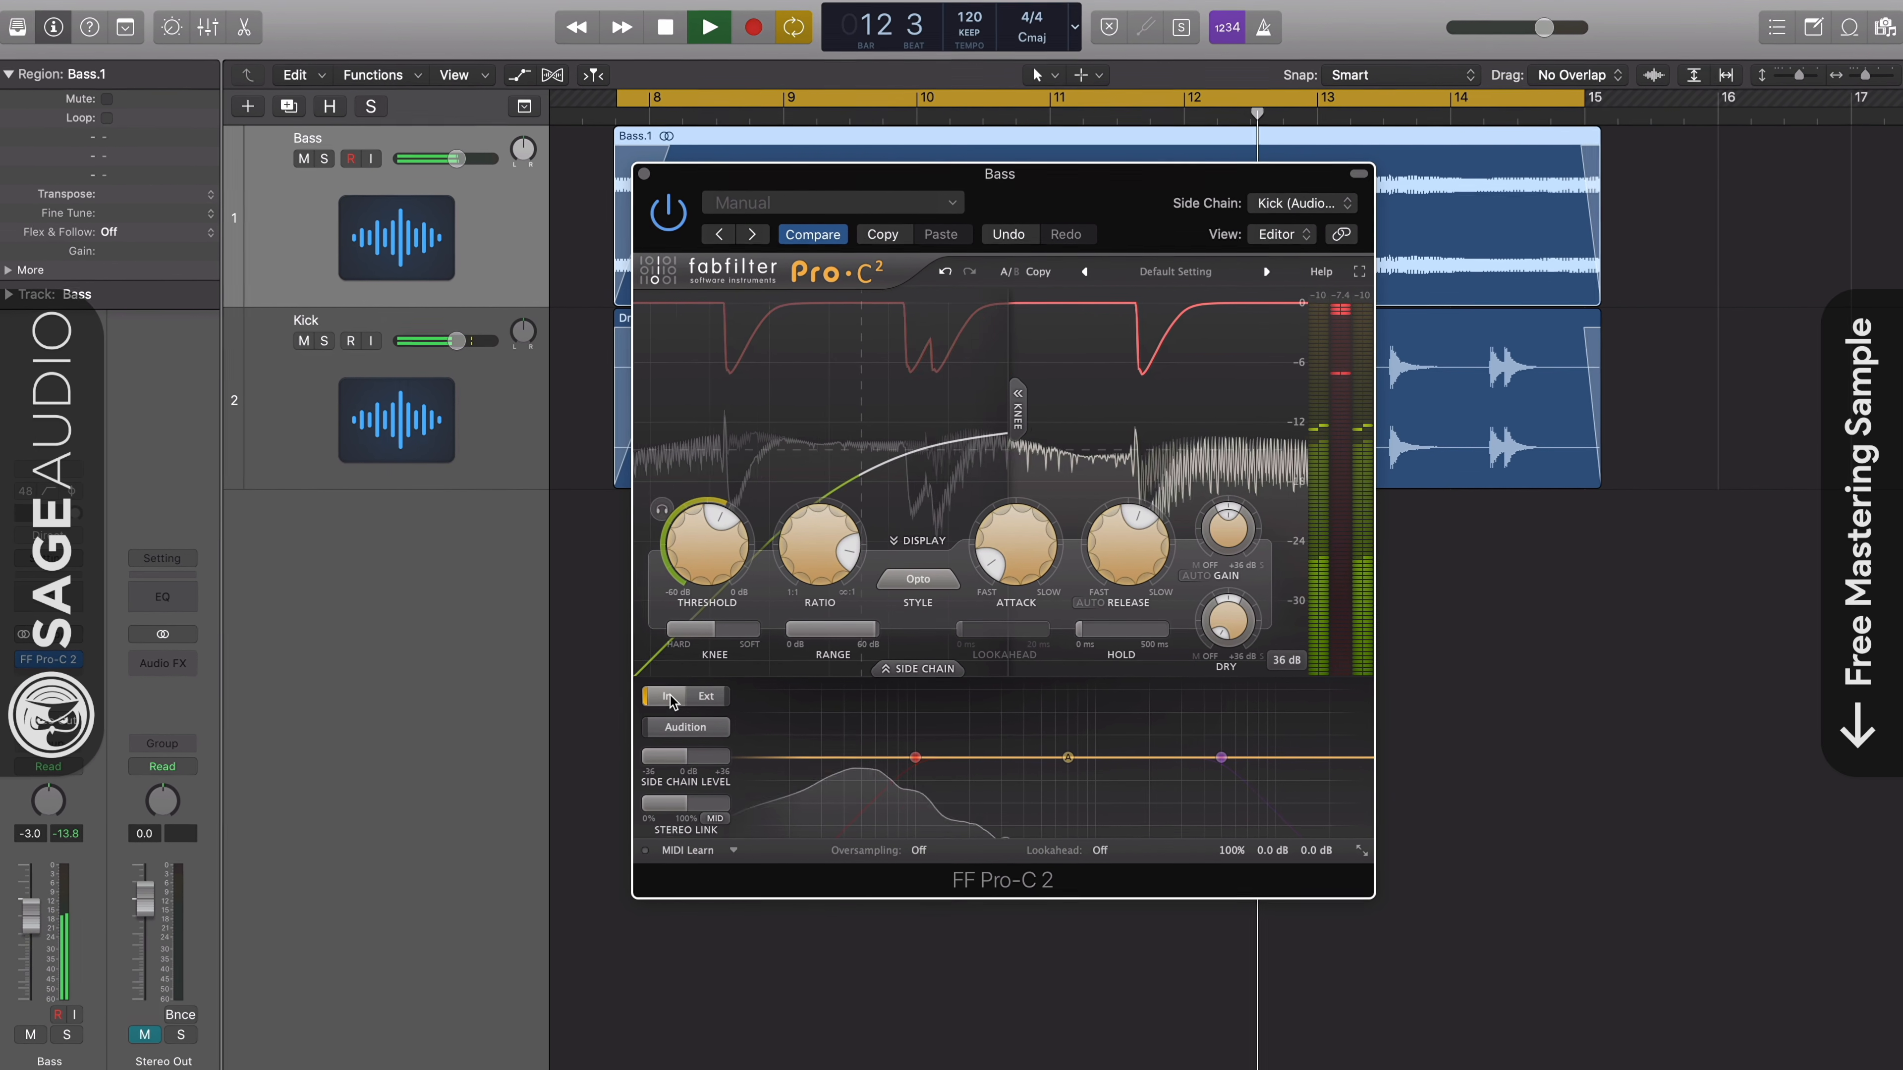
click(1304, 200)
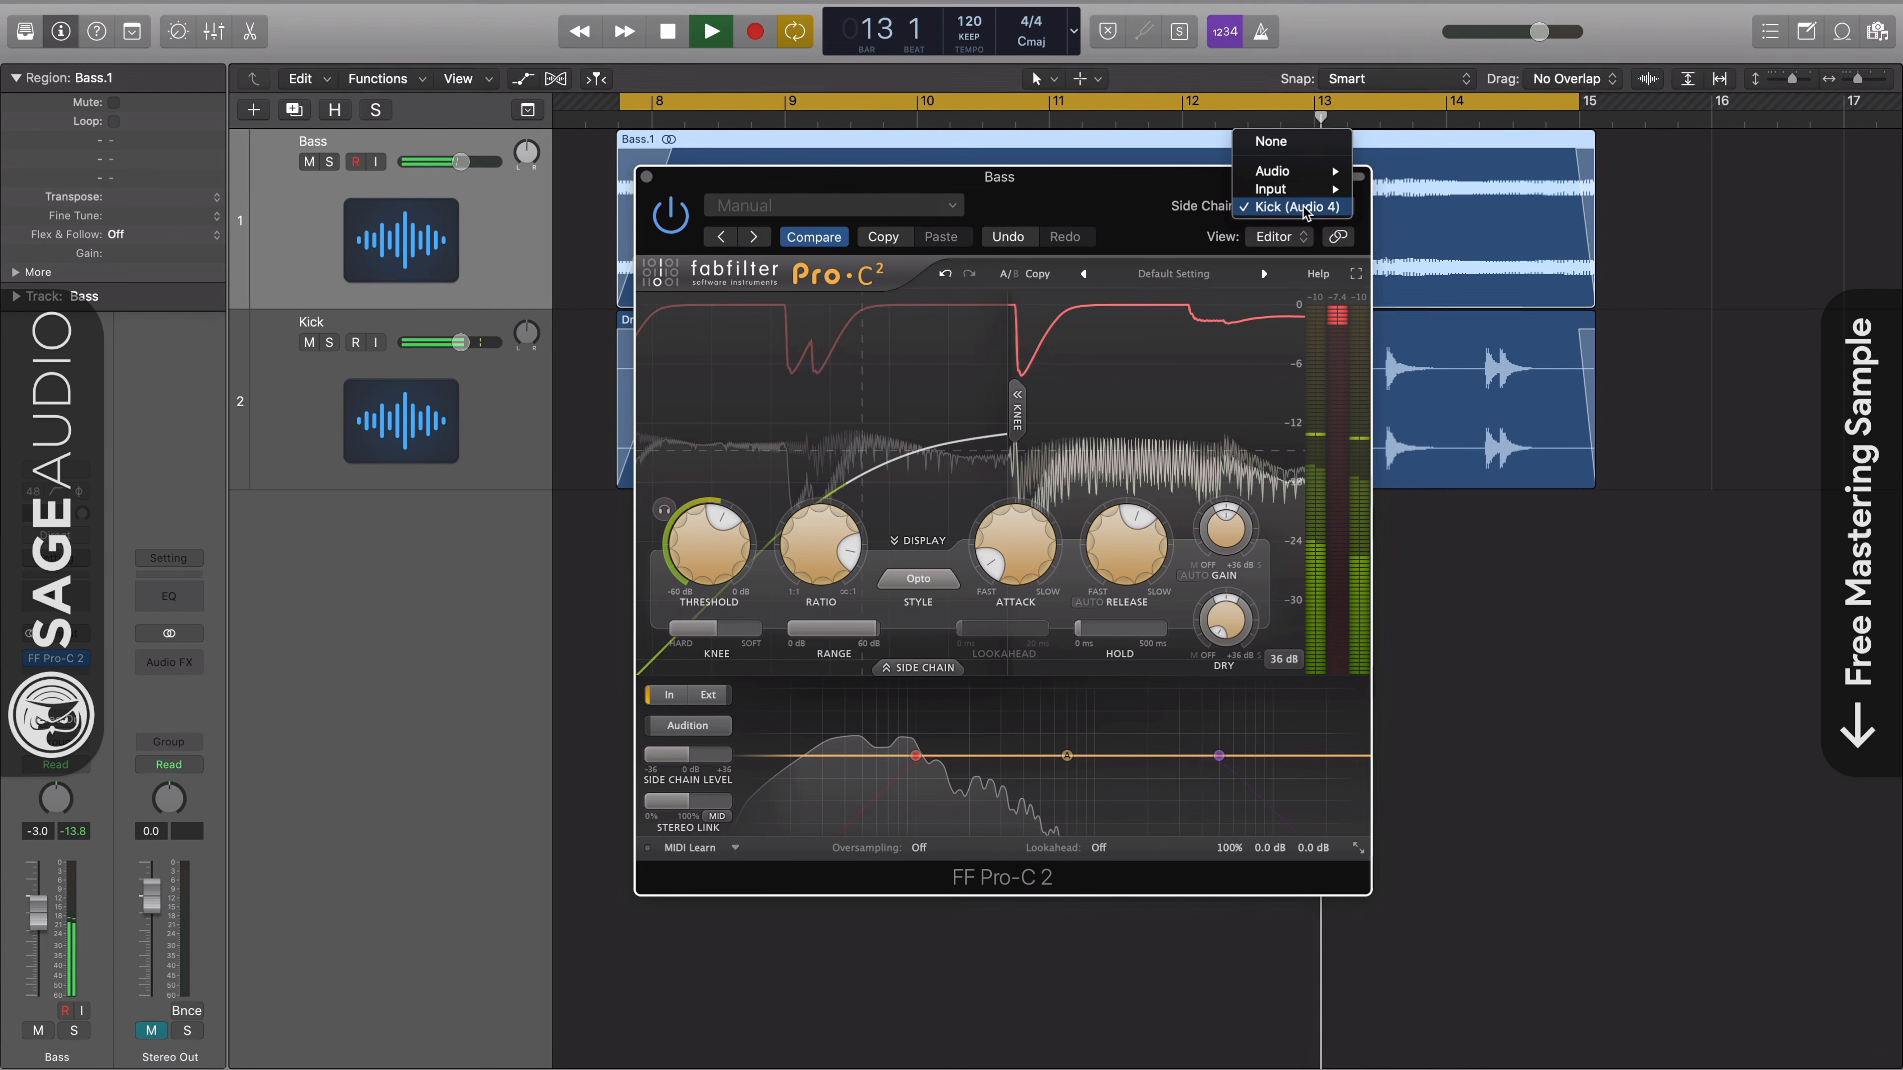
click(1294, 154)
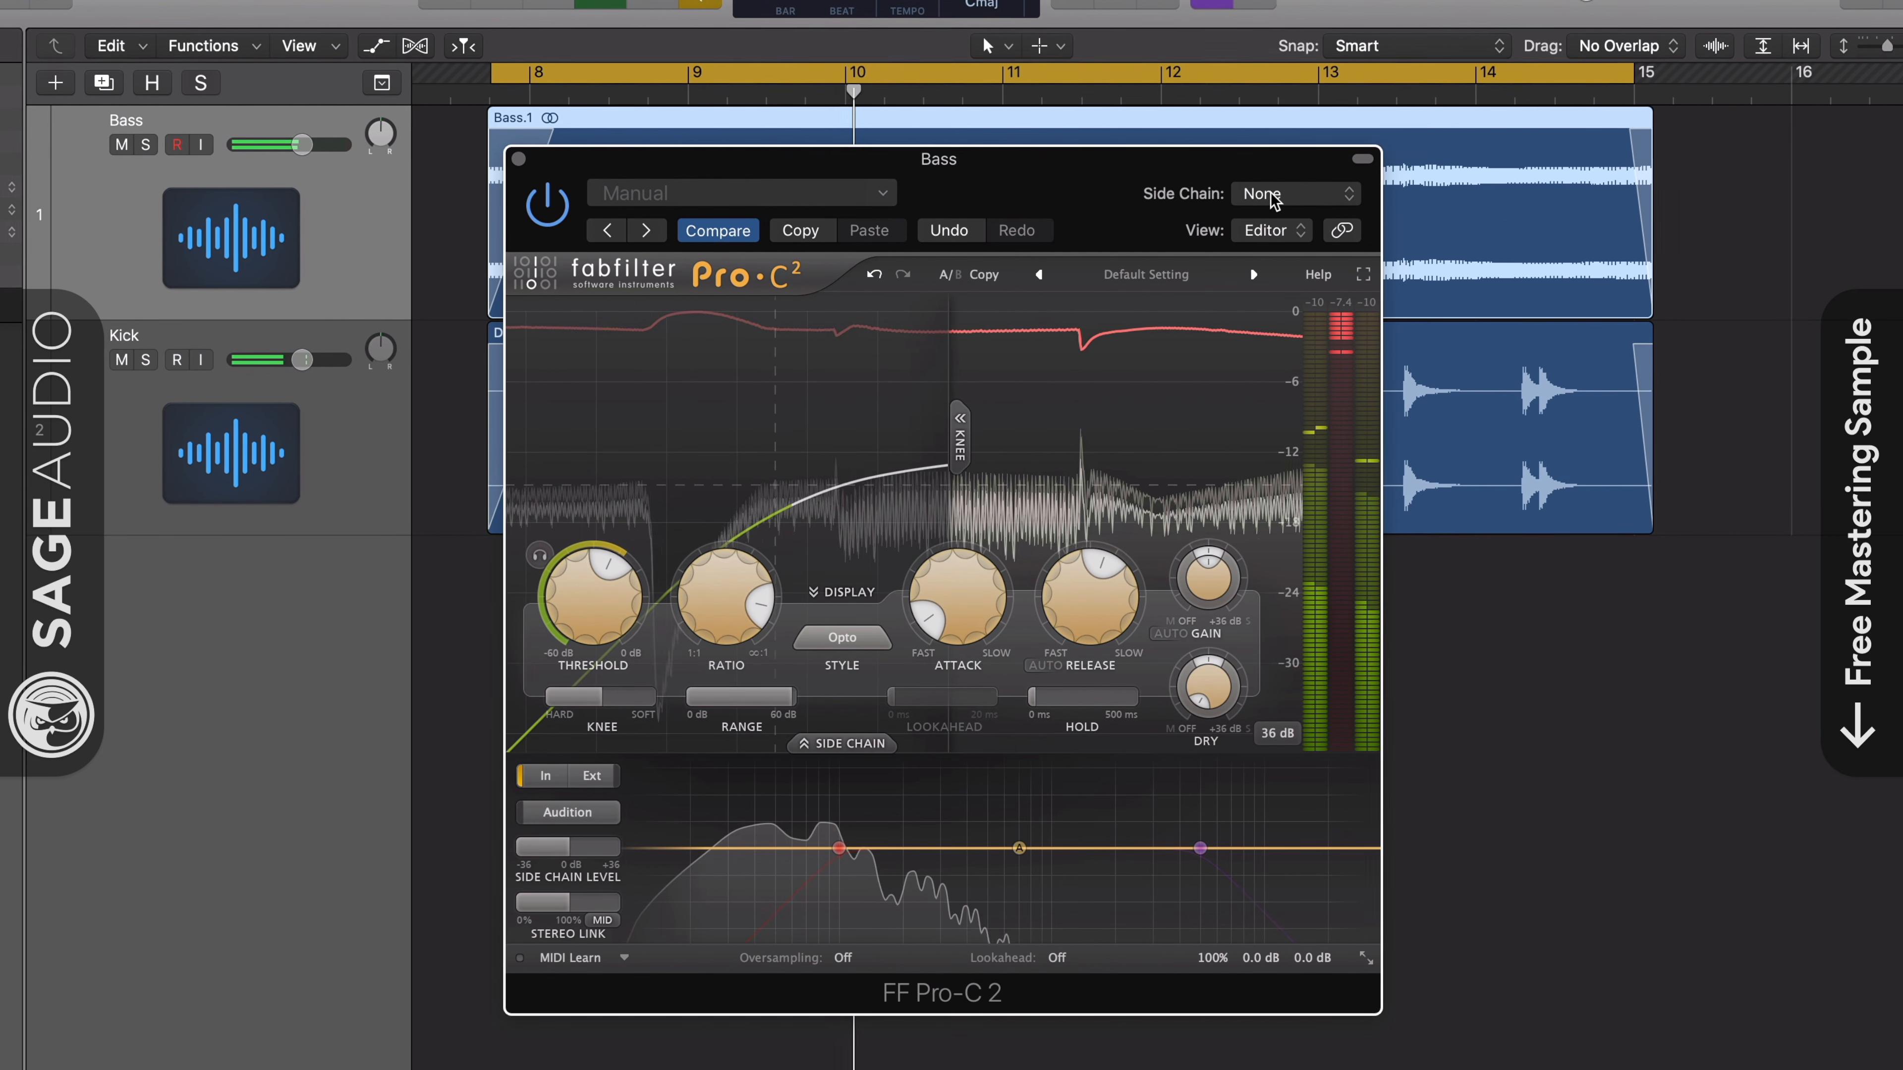
- Set the Bass Pro-C 2's side chain source to Kick (Audio 4) and its side chain trigger to external
click(1278, 196)
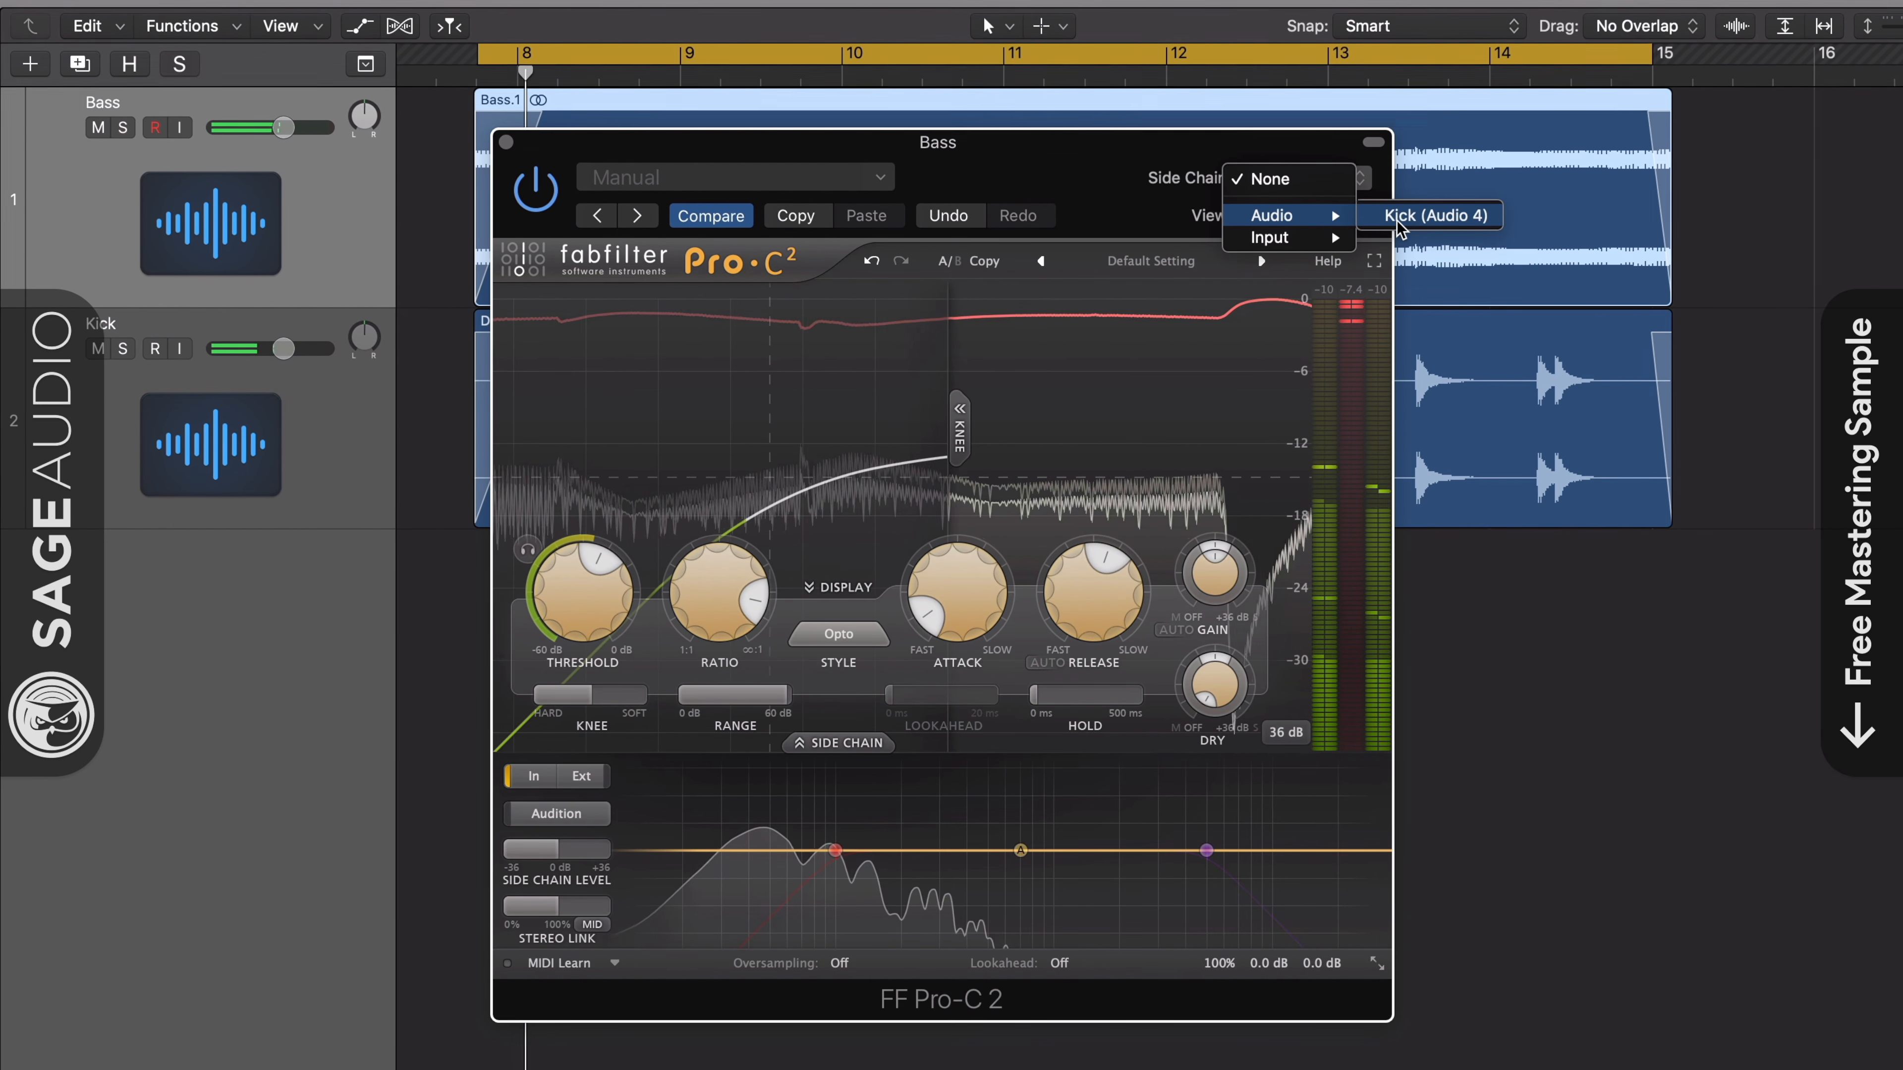
click(1398, 222)
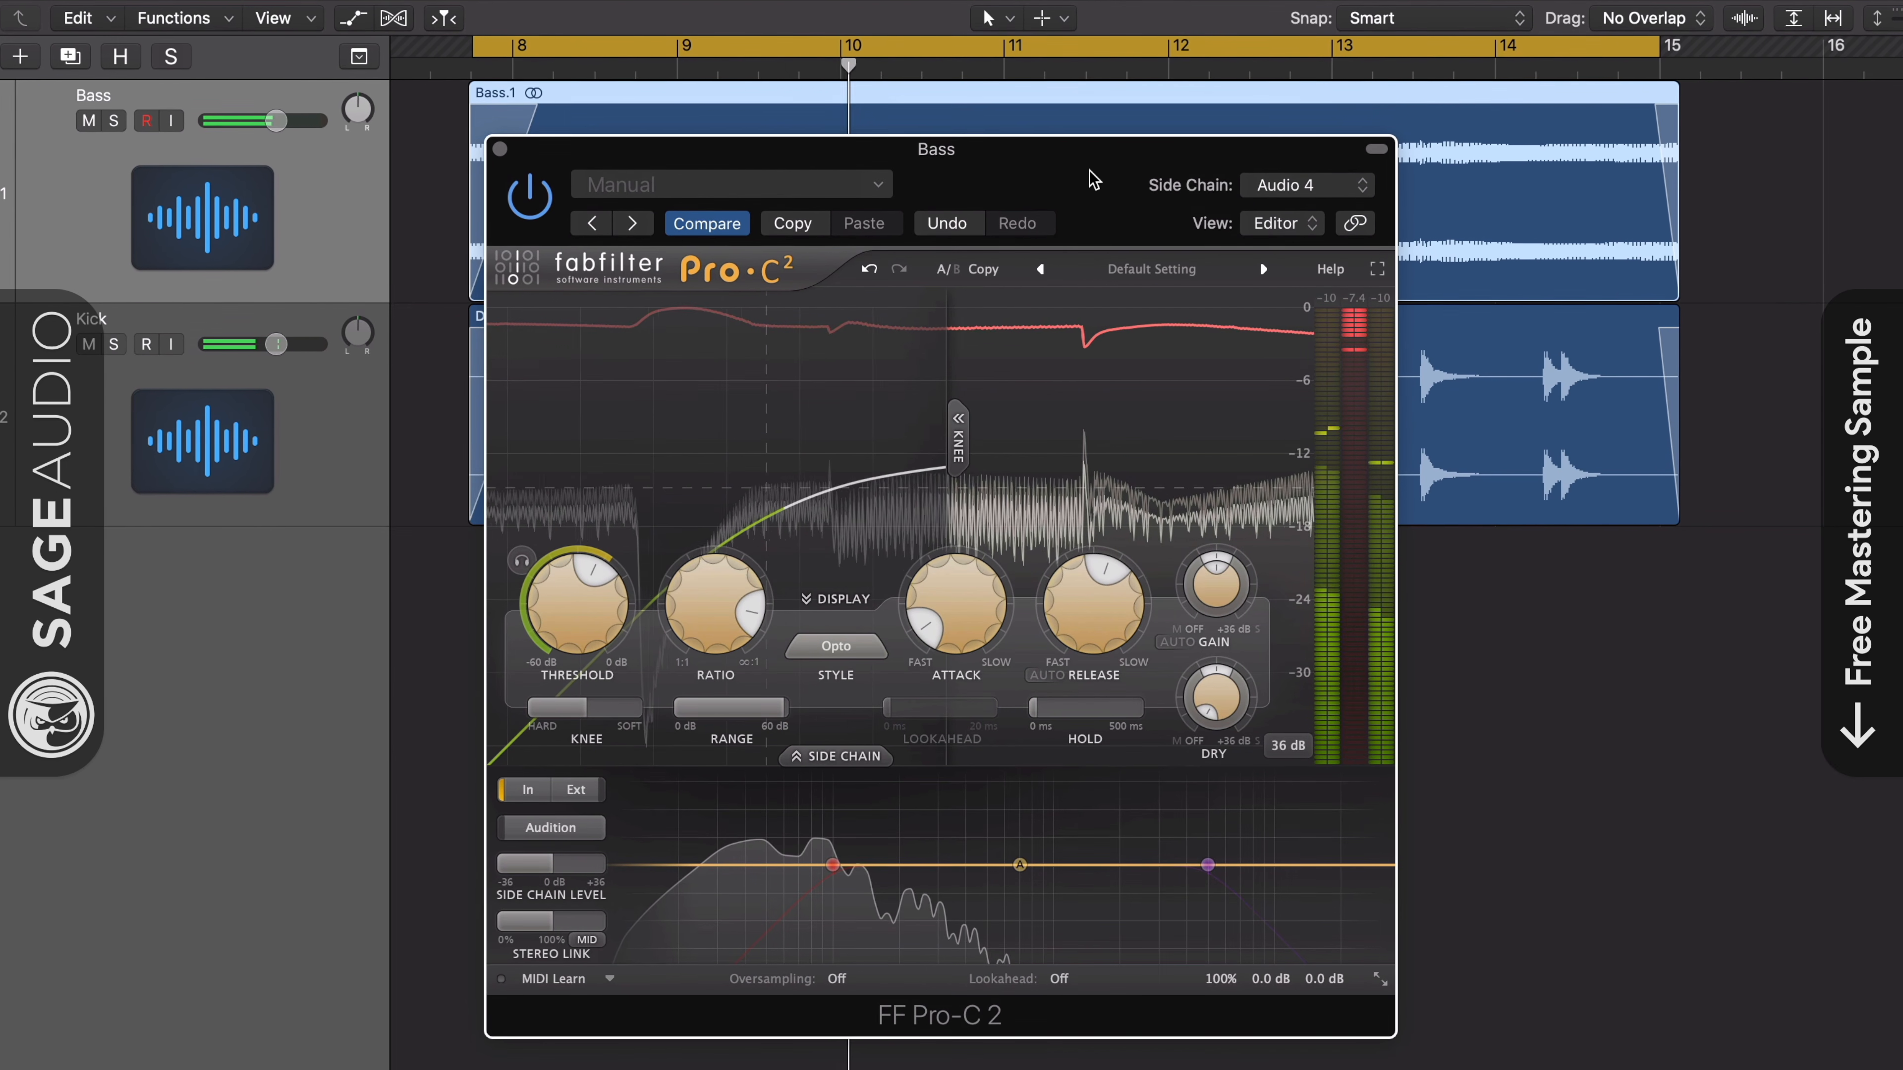
click(835, 758)
click(835, 756)
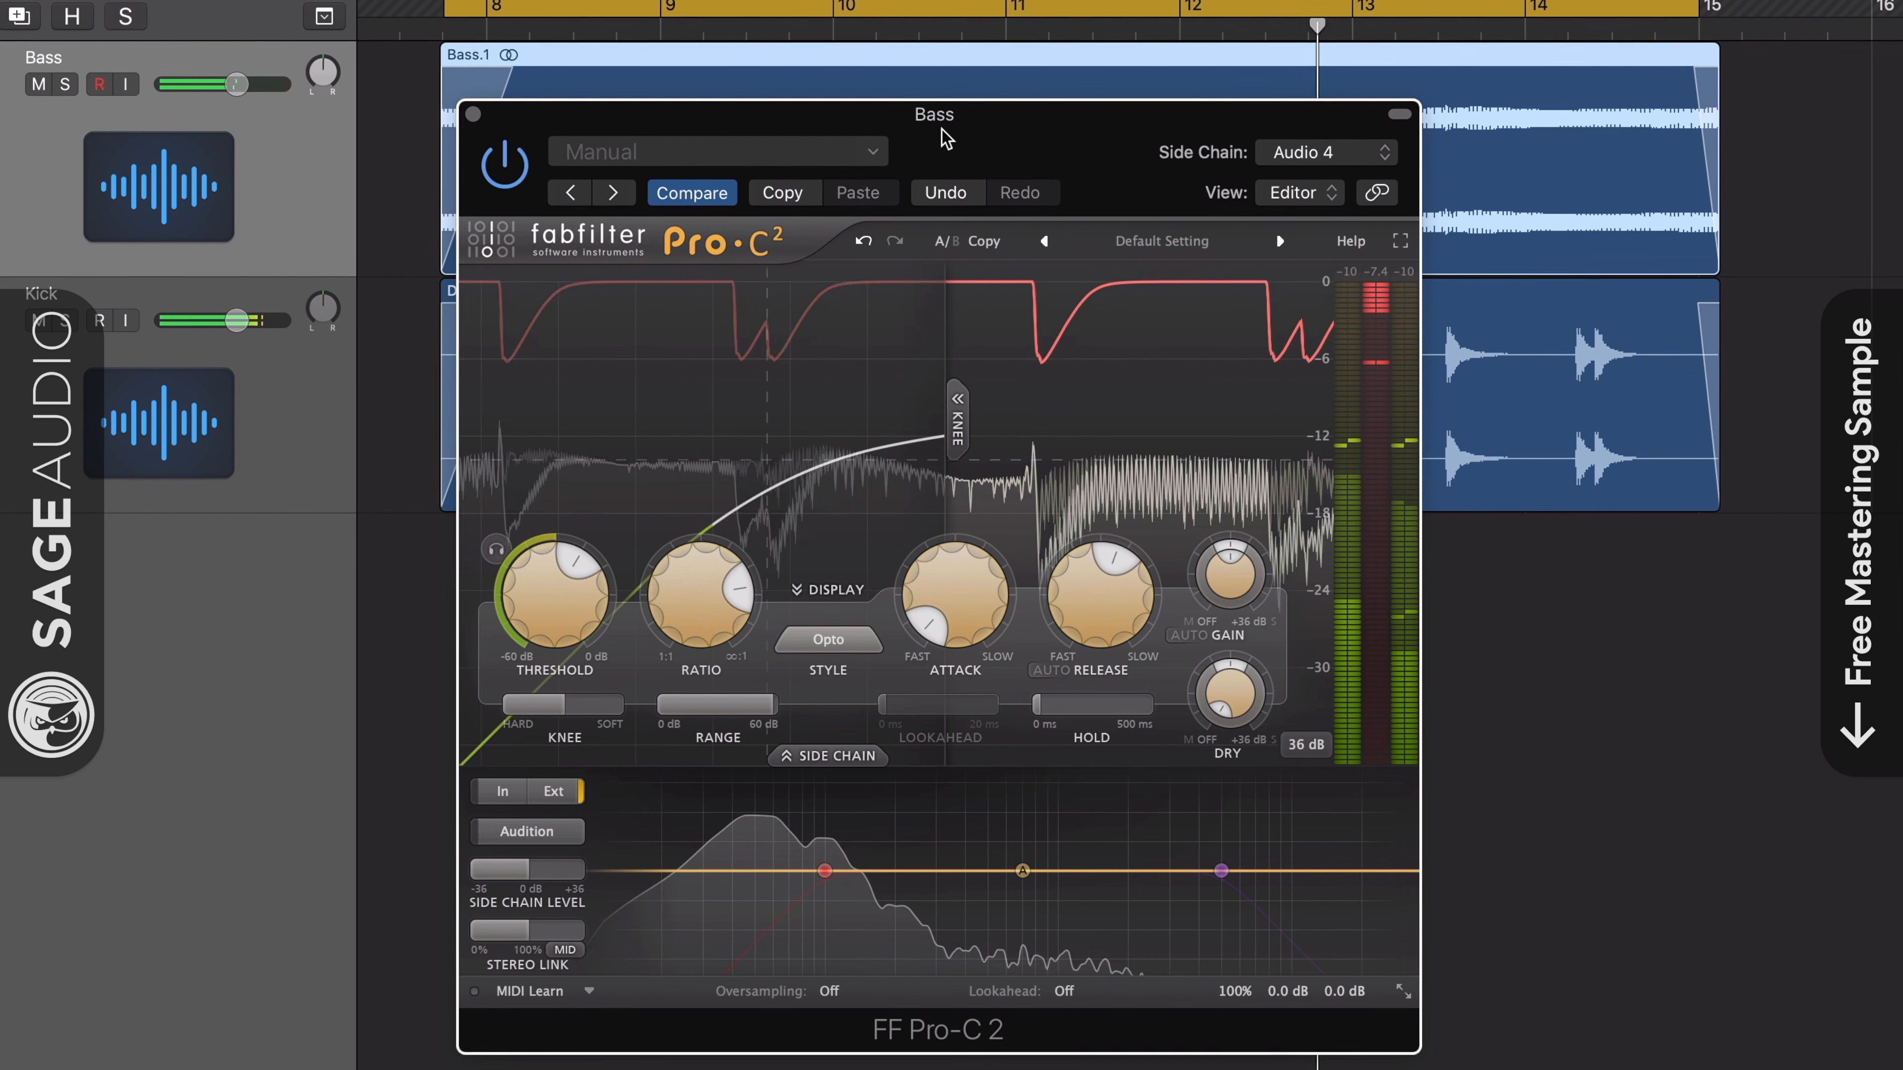
- Review the side chain source choices of the Bass Pro-C 2 and switch the bypassed compressor back on
click(1301, 152)
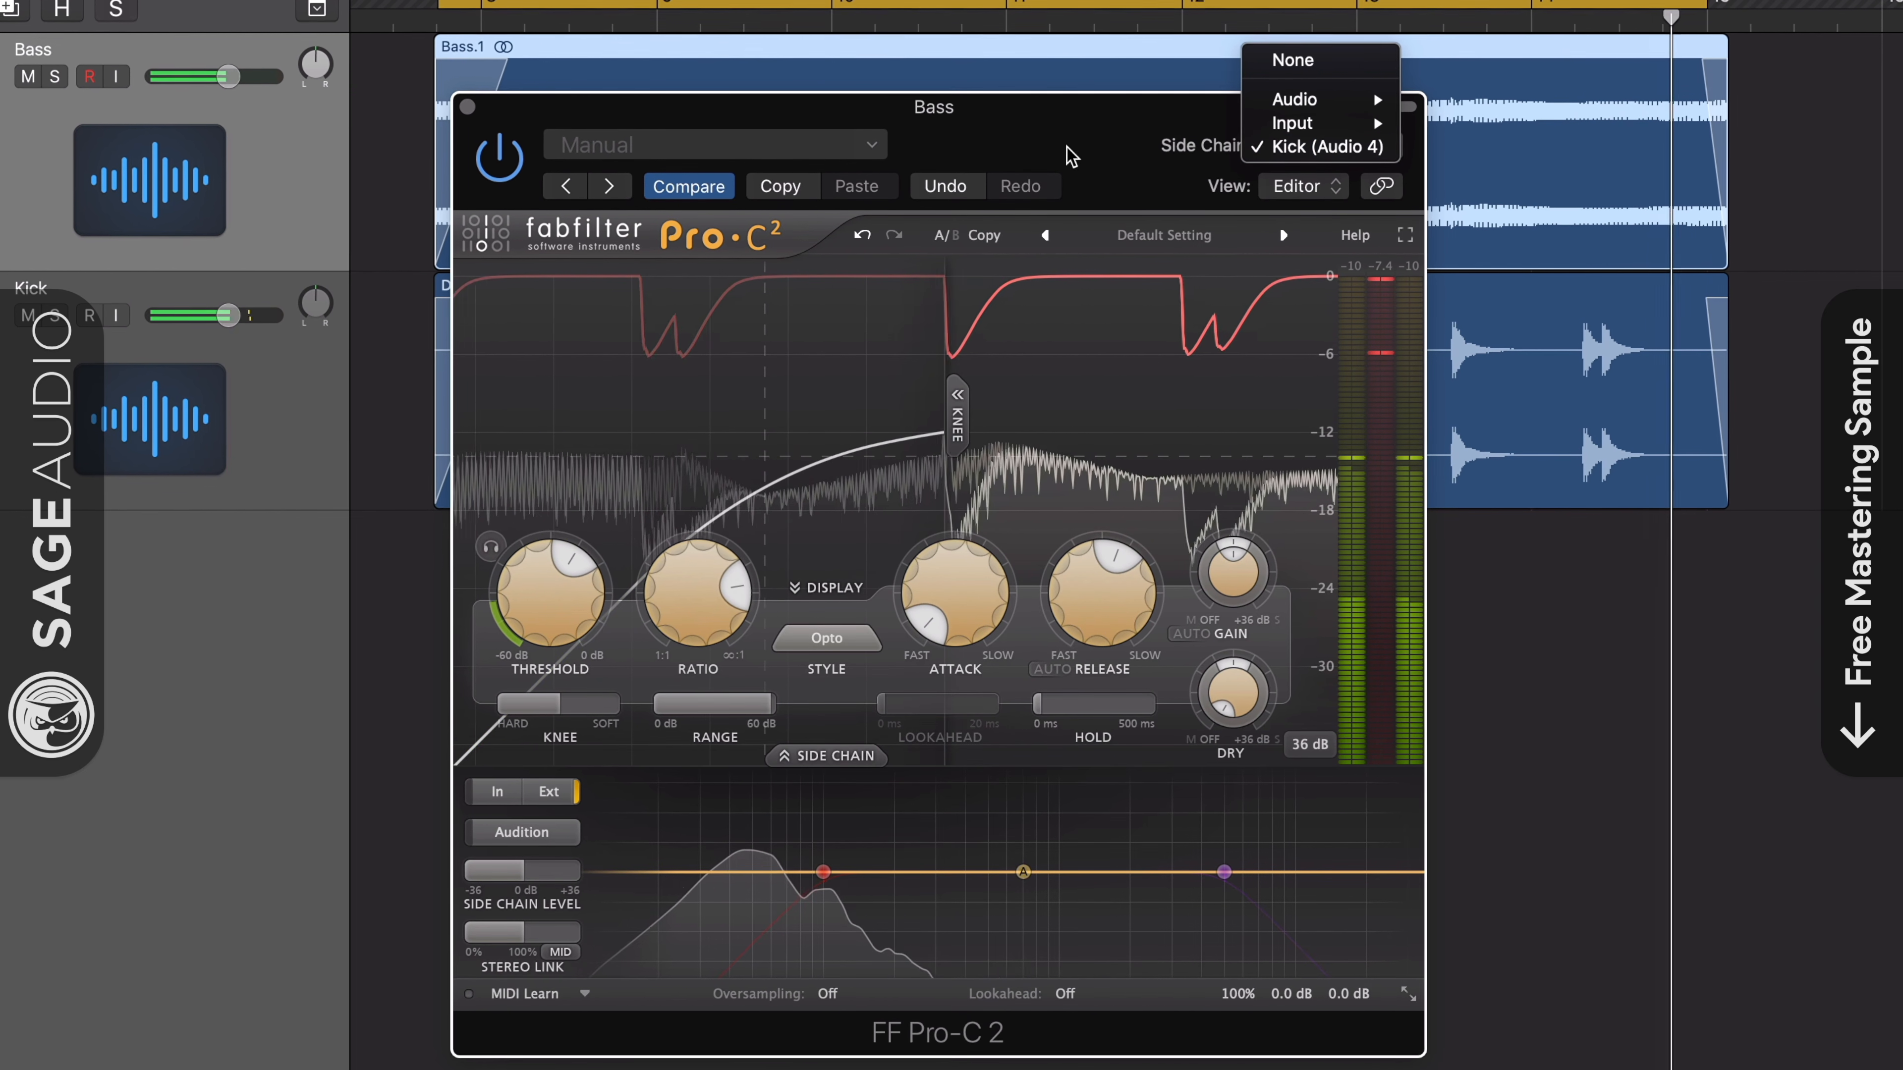
click(1013, 140)
drag(947, 117, 940, 112)
click(1286, 143)
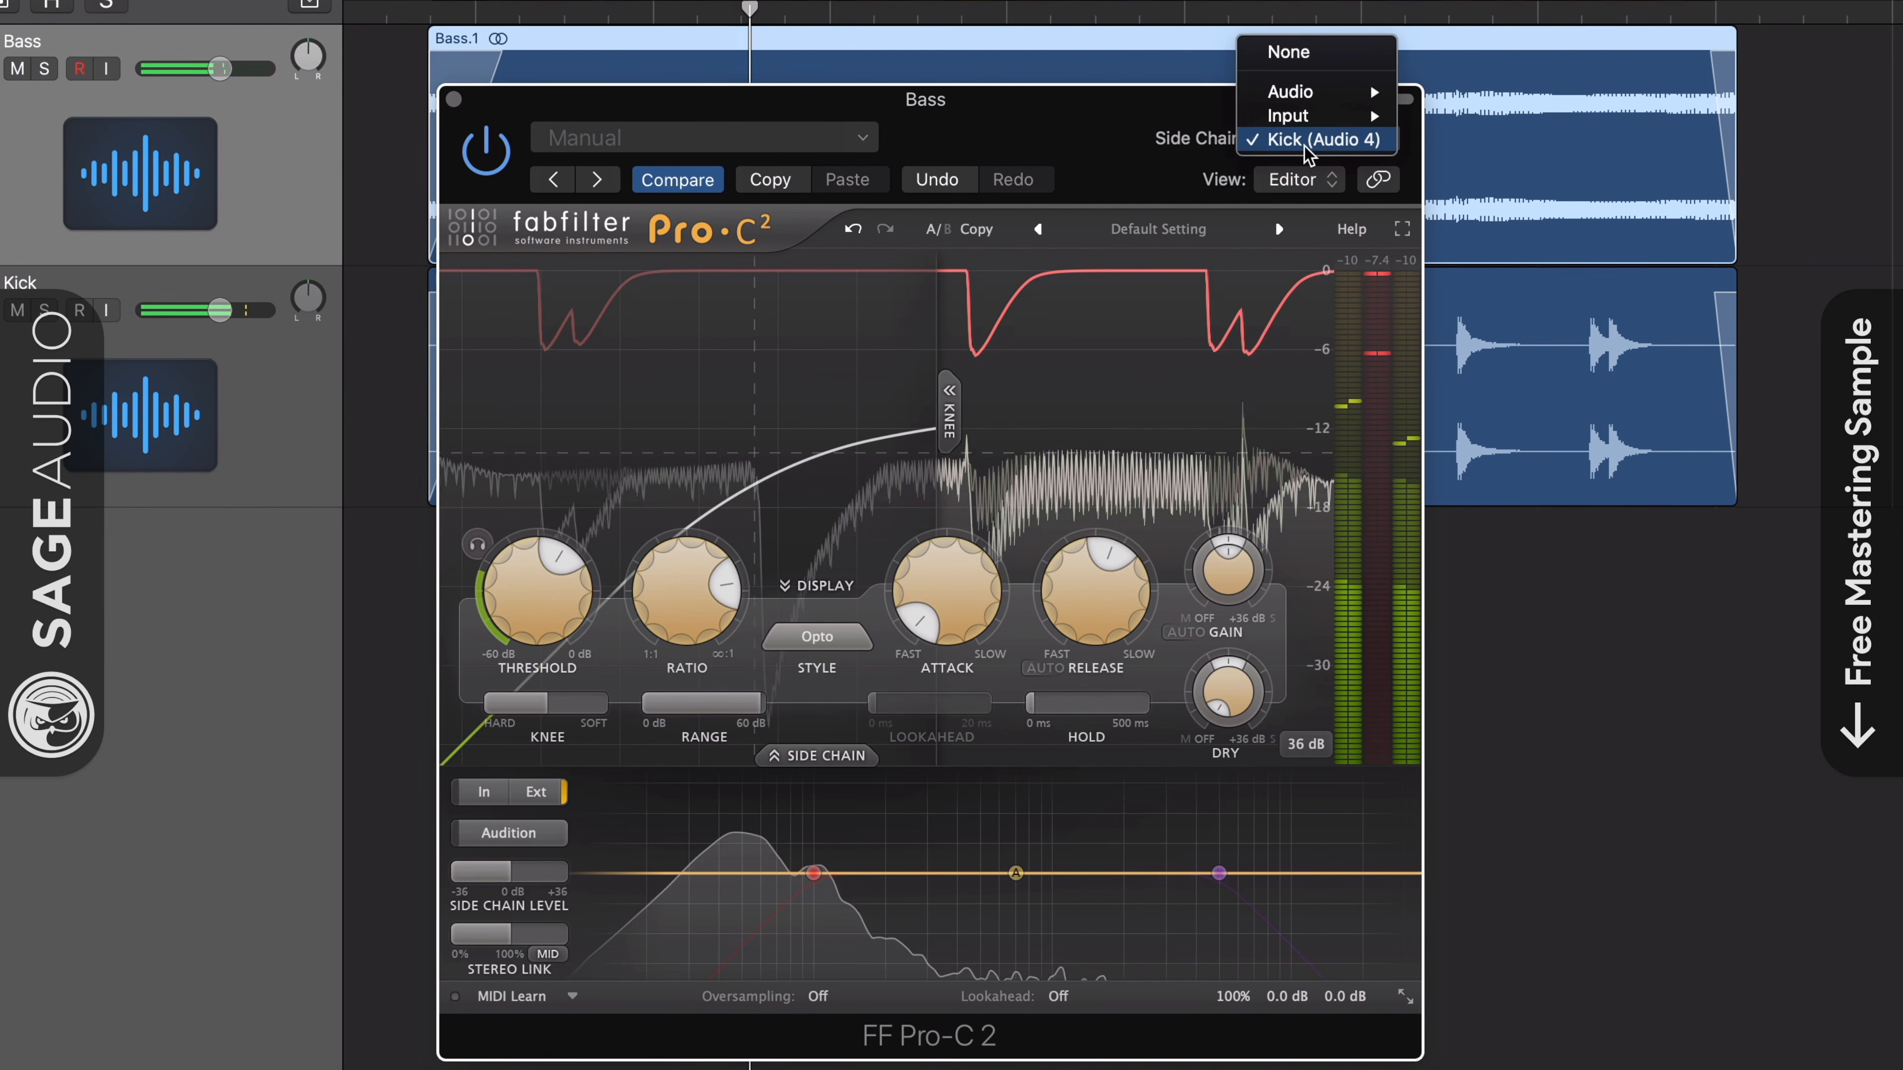
click(1077, 240)
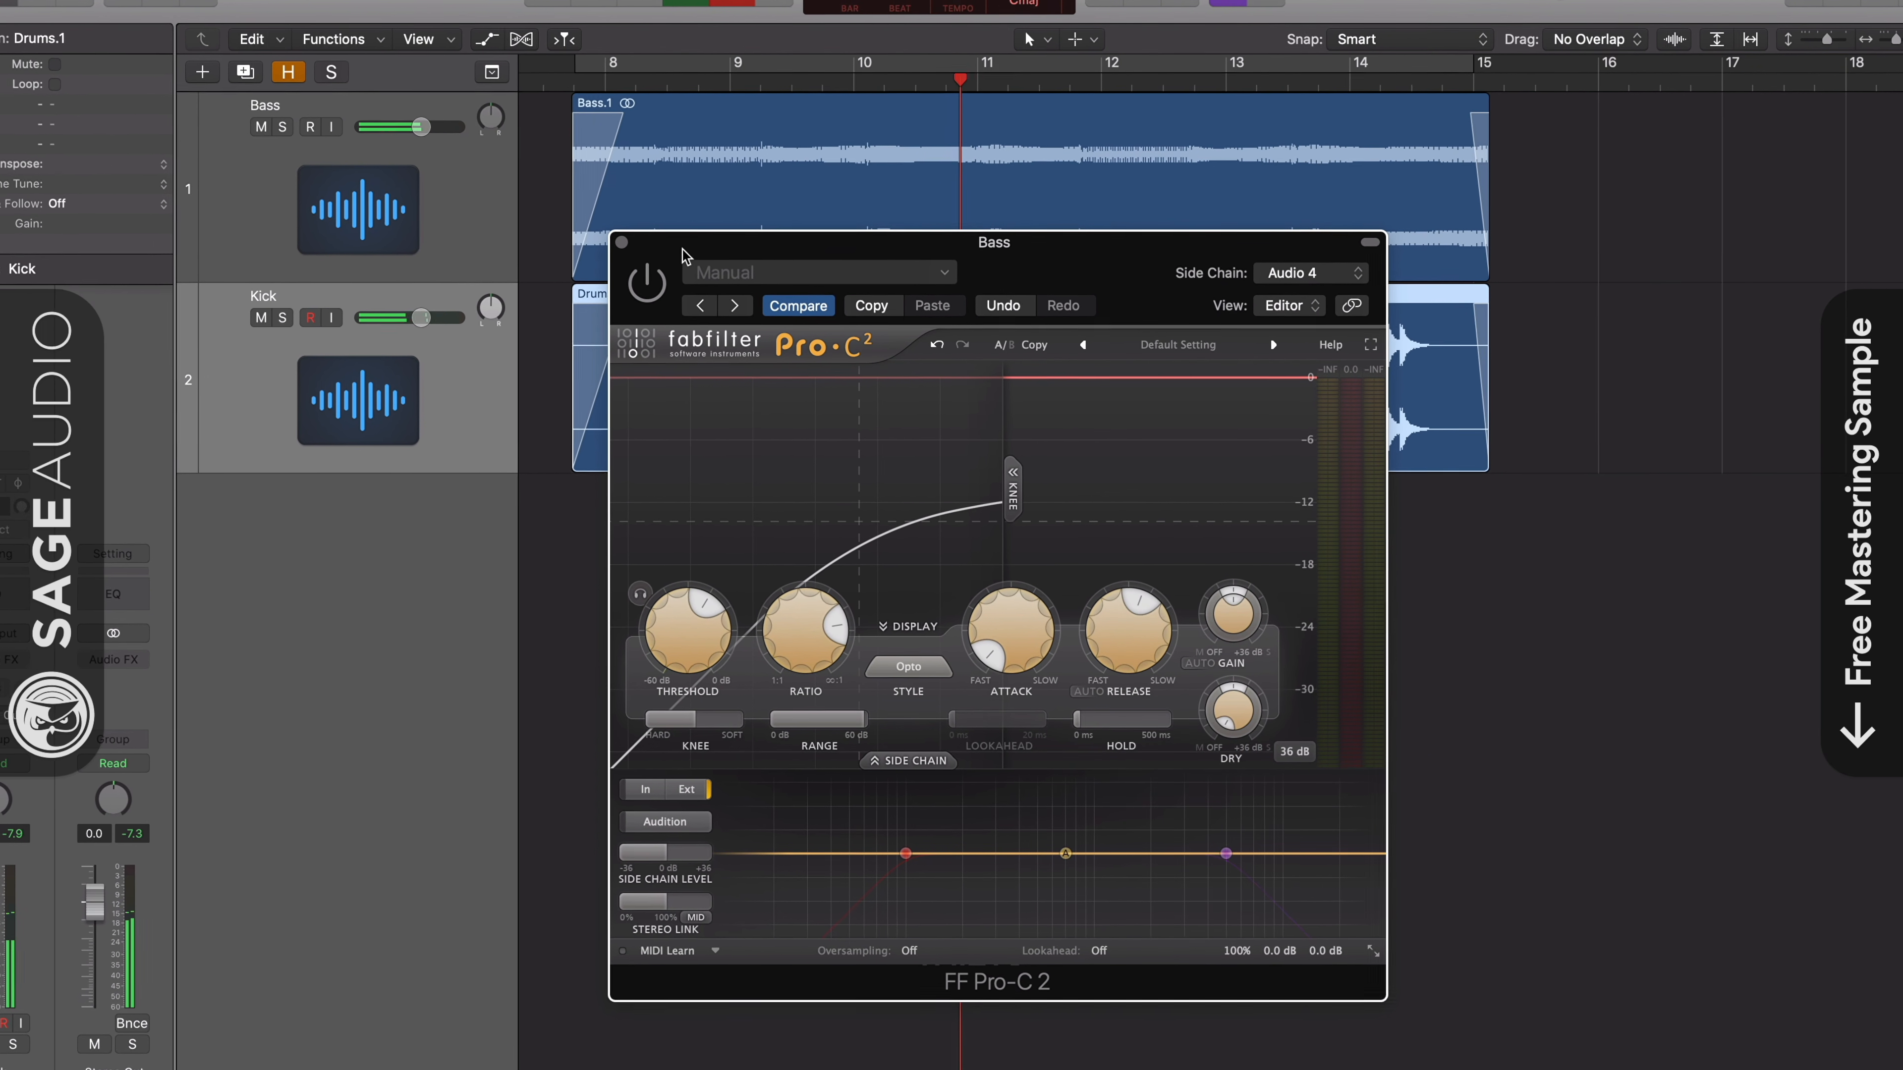
click(646, 283)
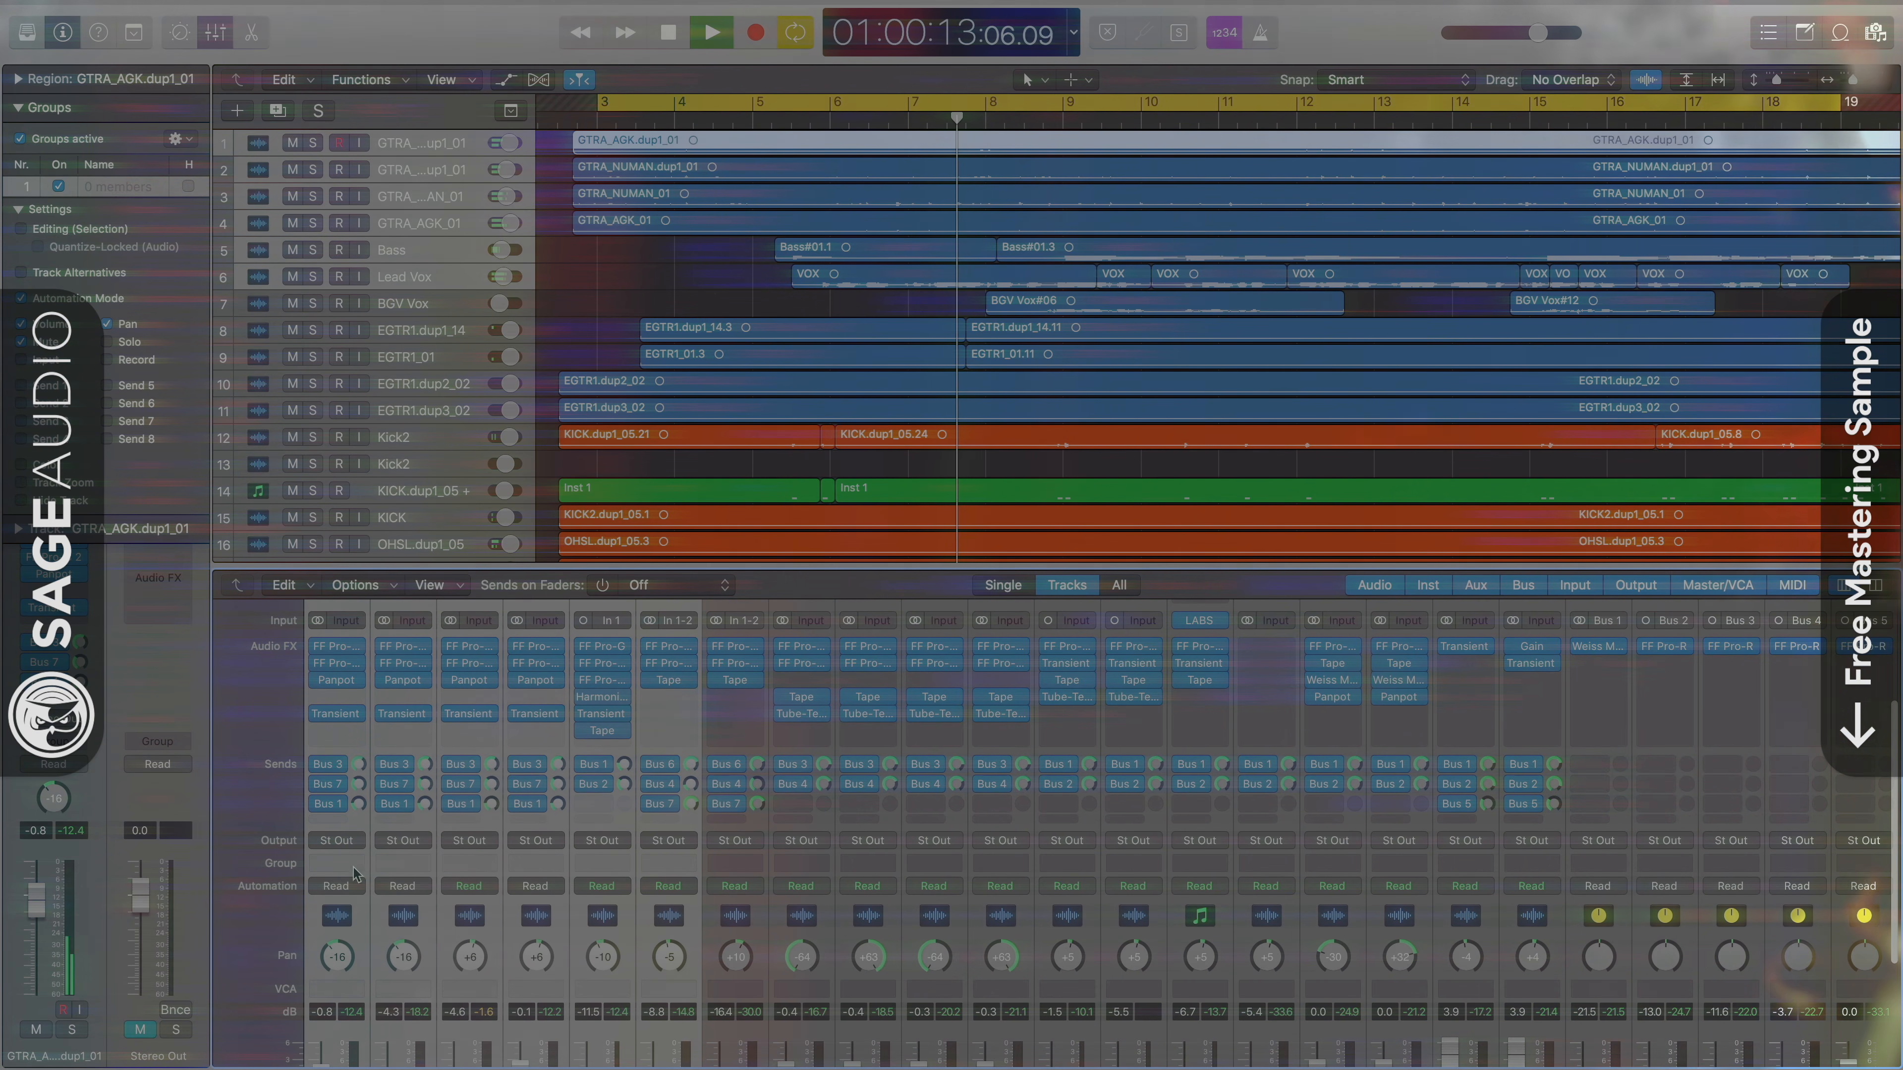
click(336, 862)
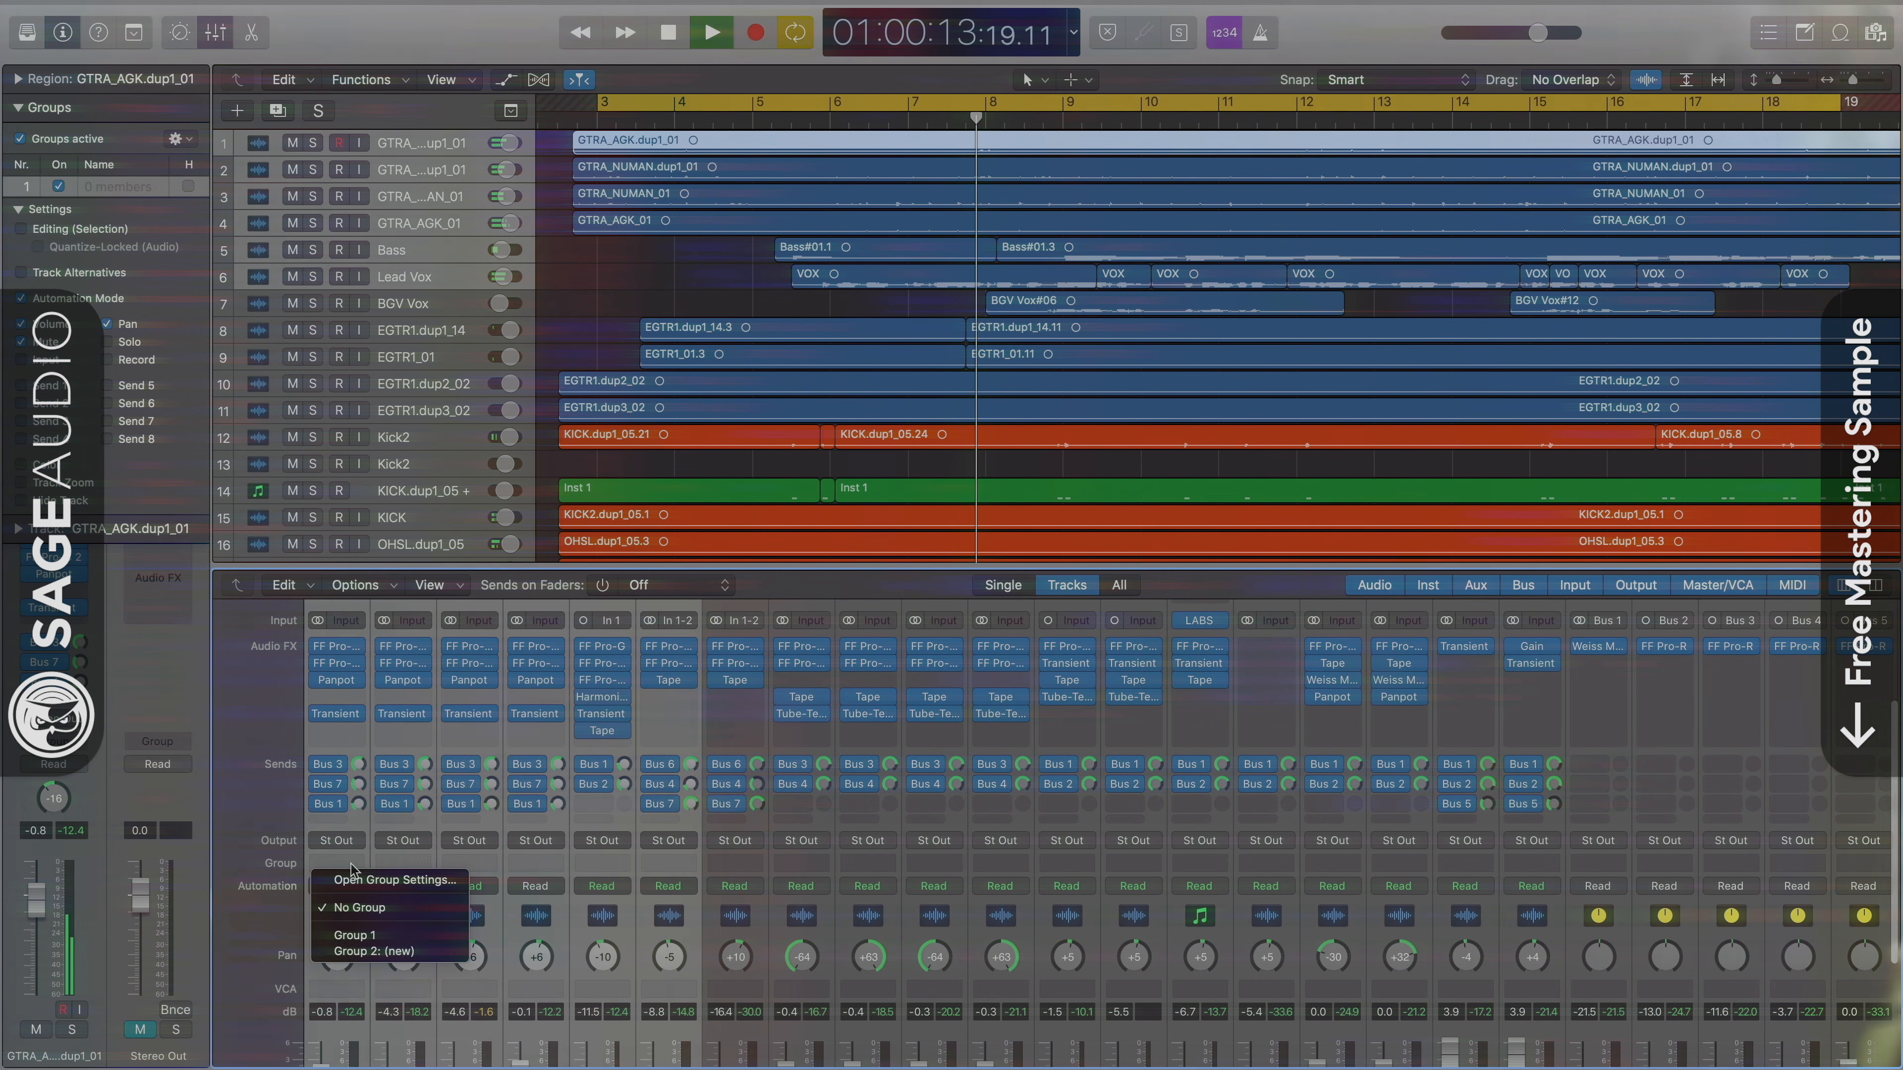
click(354, 936)
click(357, 824)
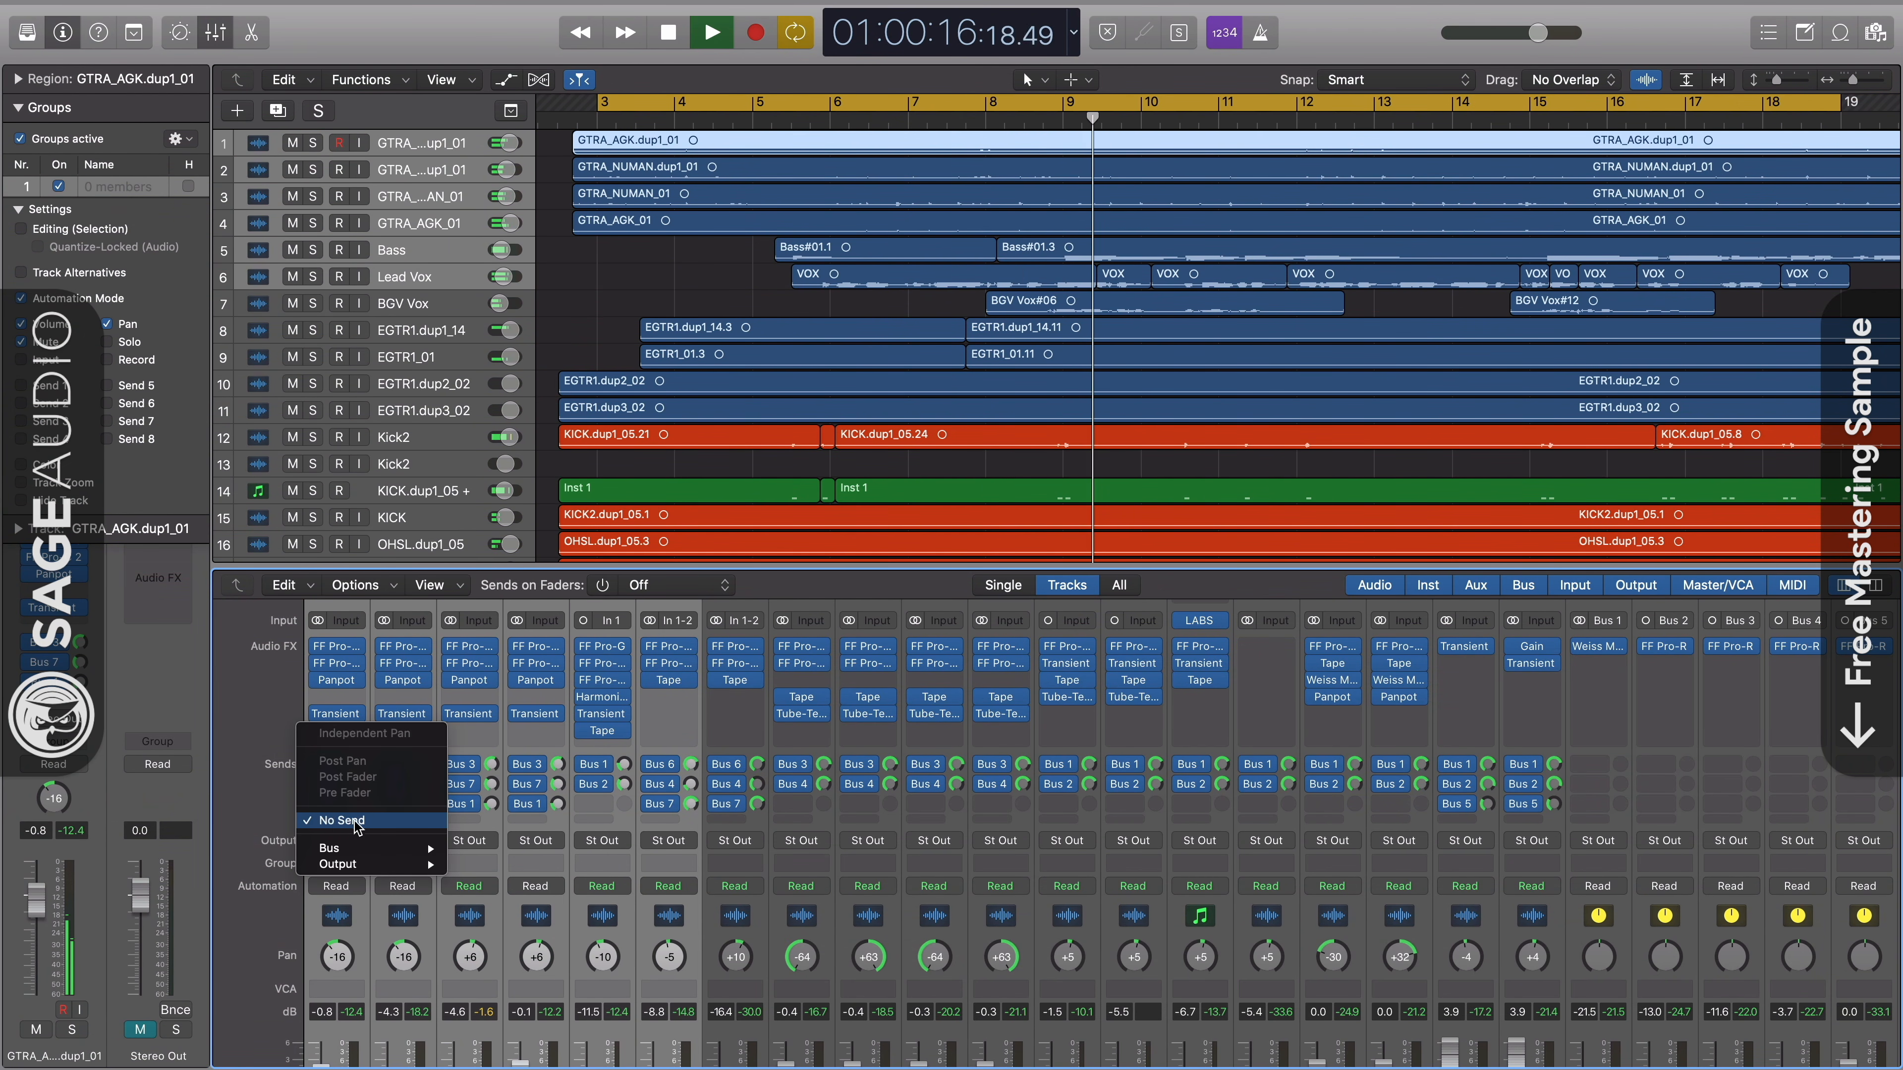
click(223, 852)
- Assign the six selected mixer tracks, from the four GTRA guitars through Bass and Lead Vox, to Group 1
scroll(358, 866, down, 3)
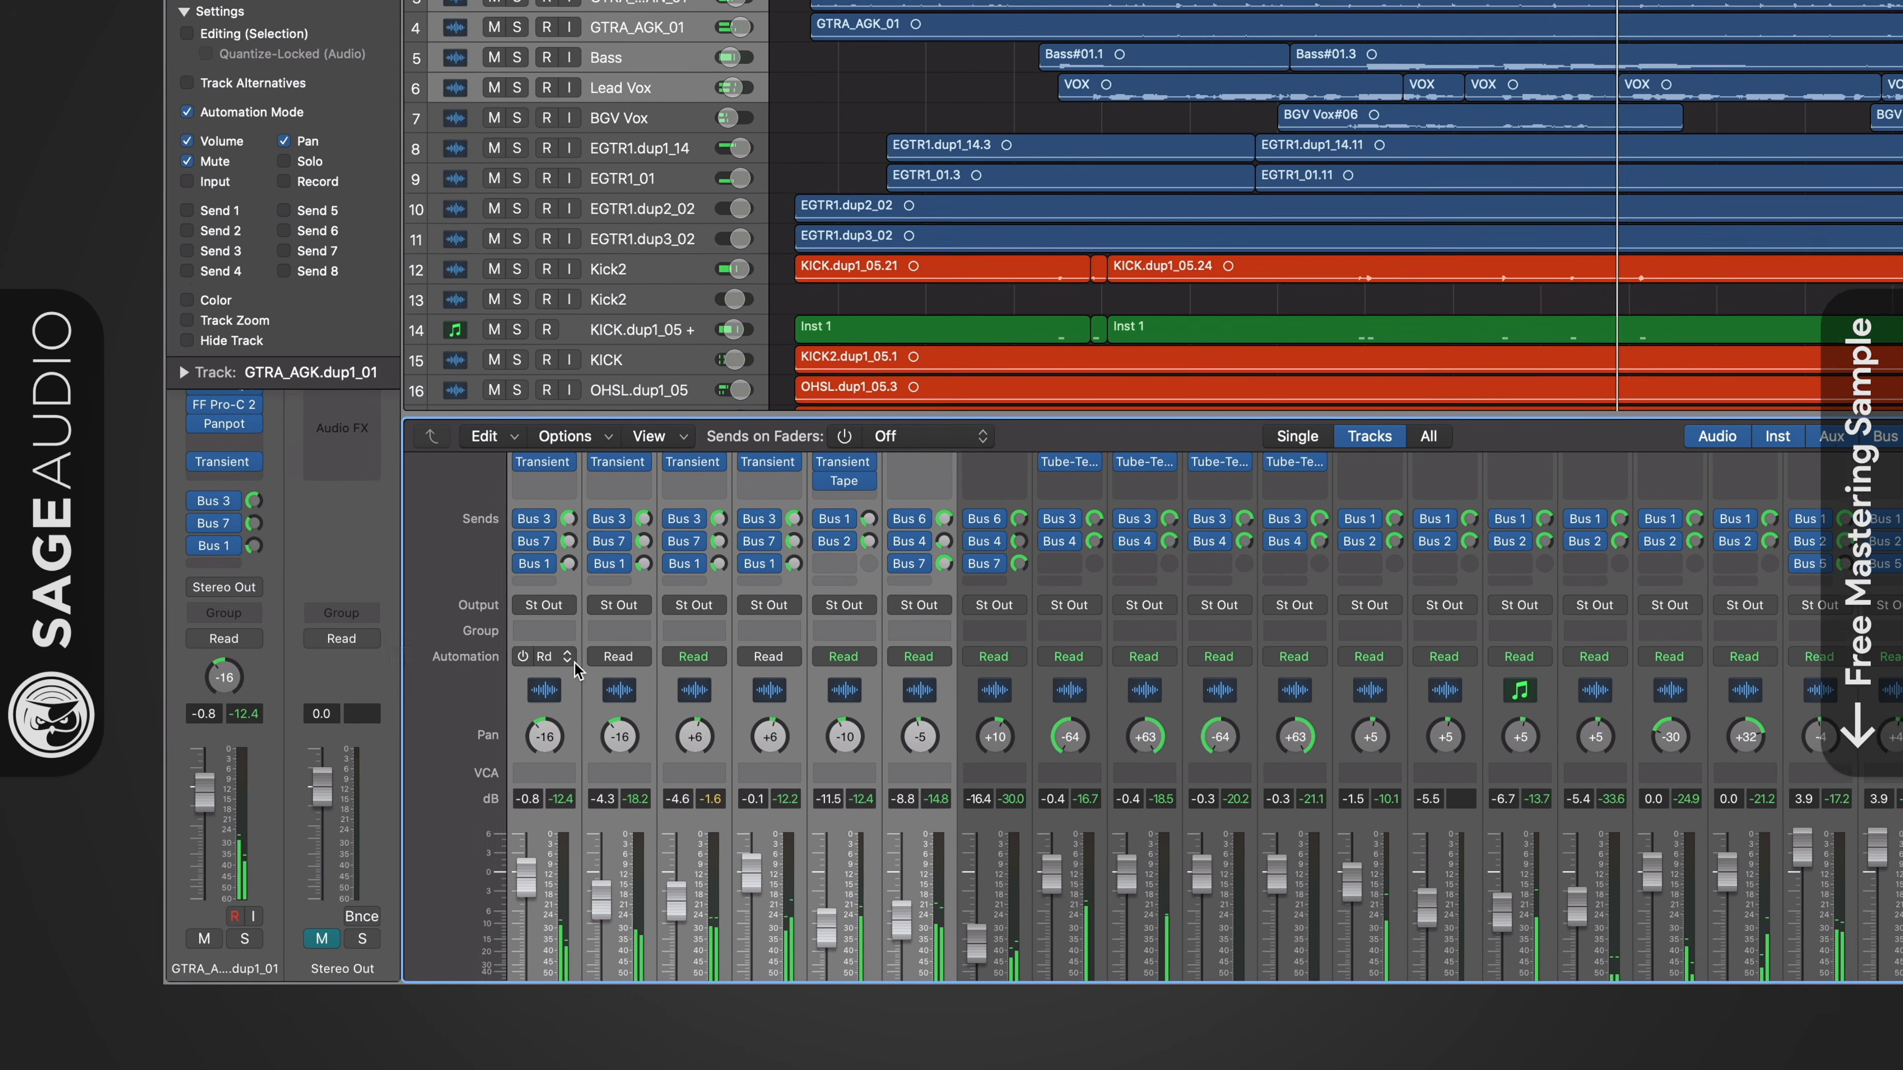
click(345, 758)
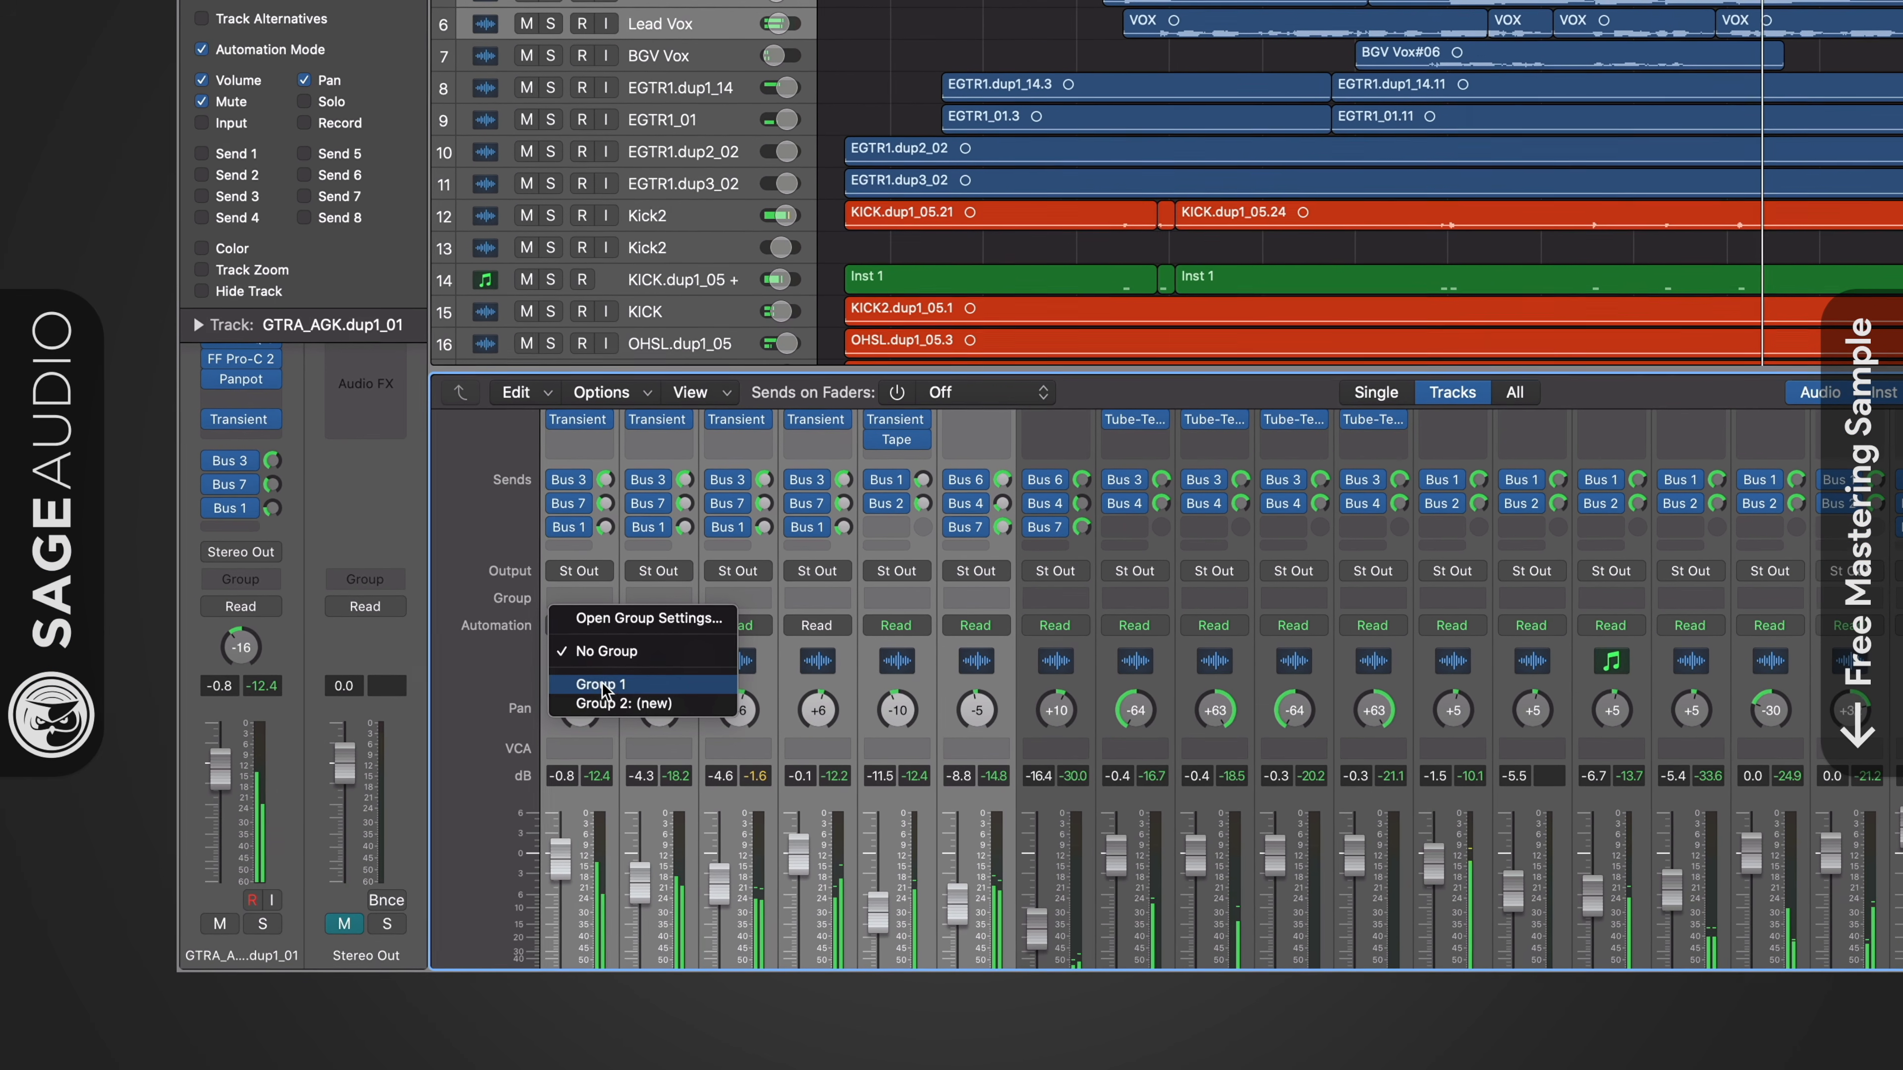
click(604, 685)
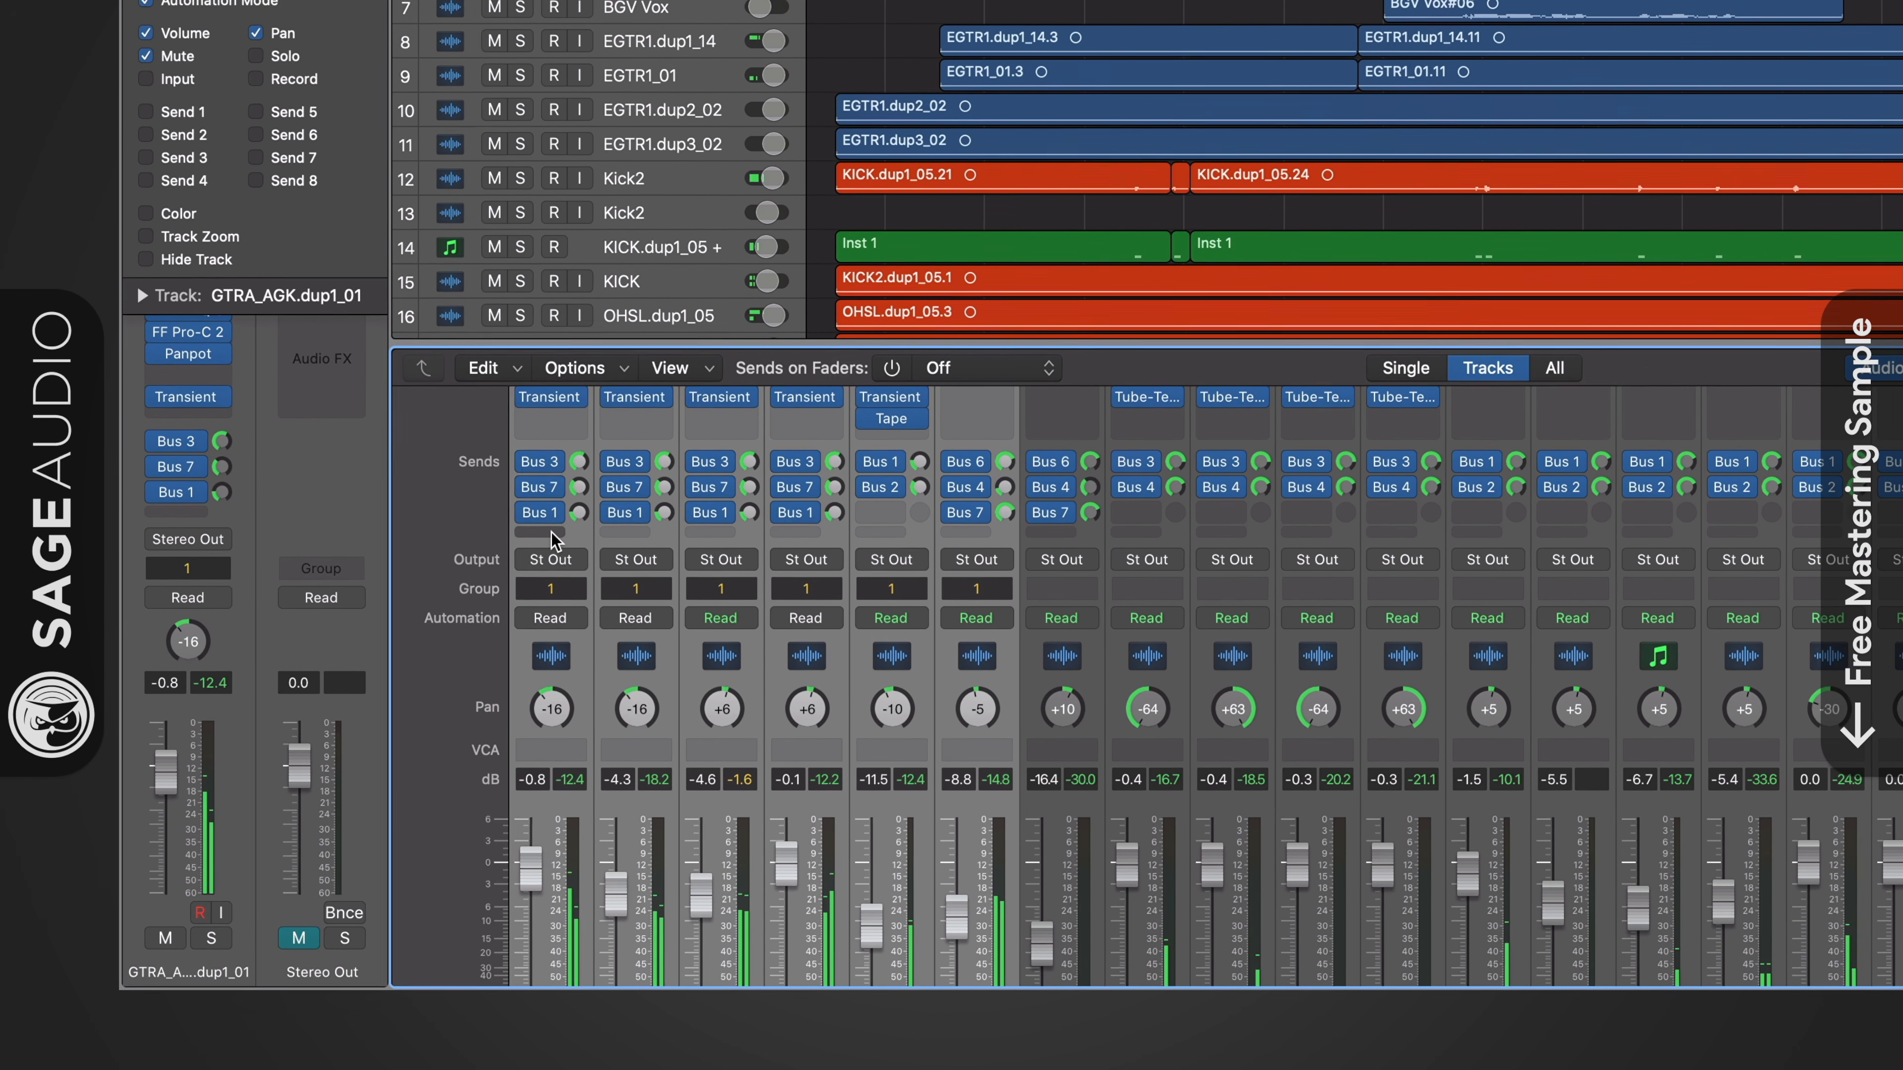
click(550, 532)
mouse_move(541, 569)
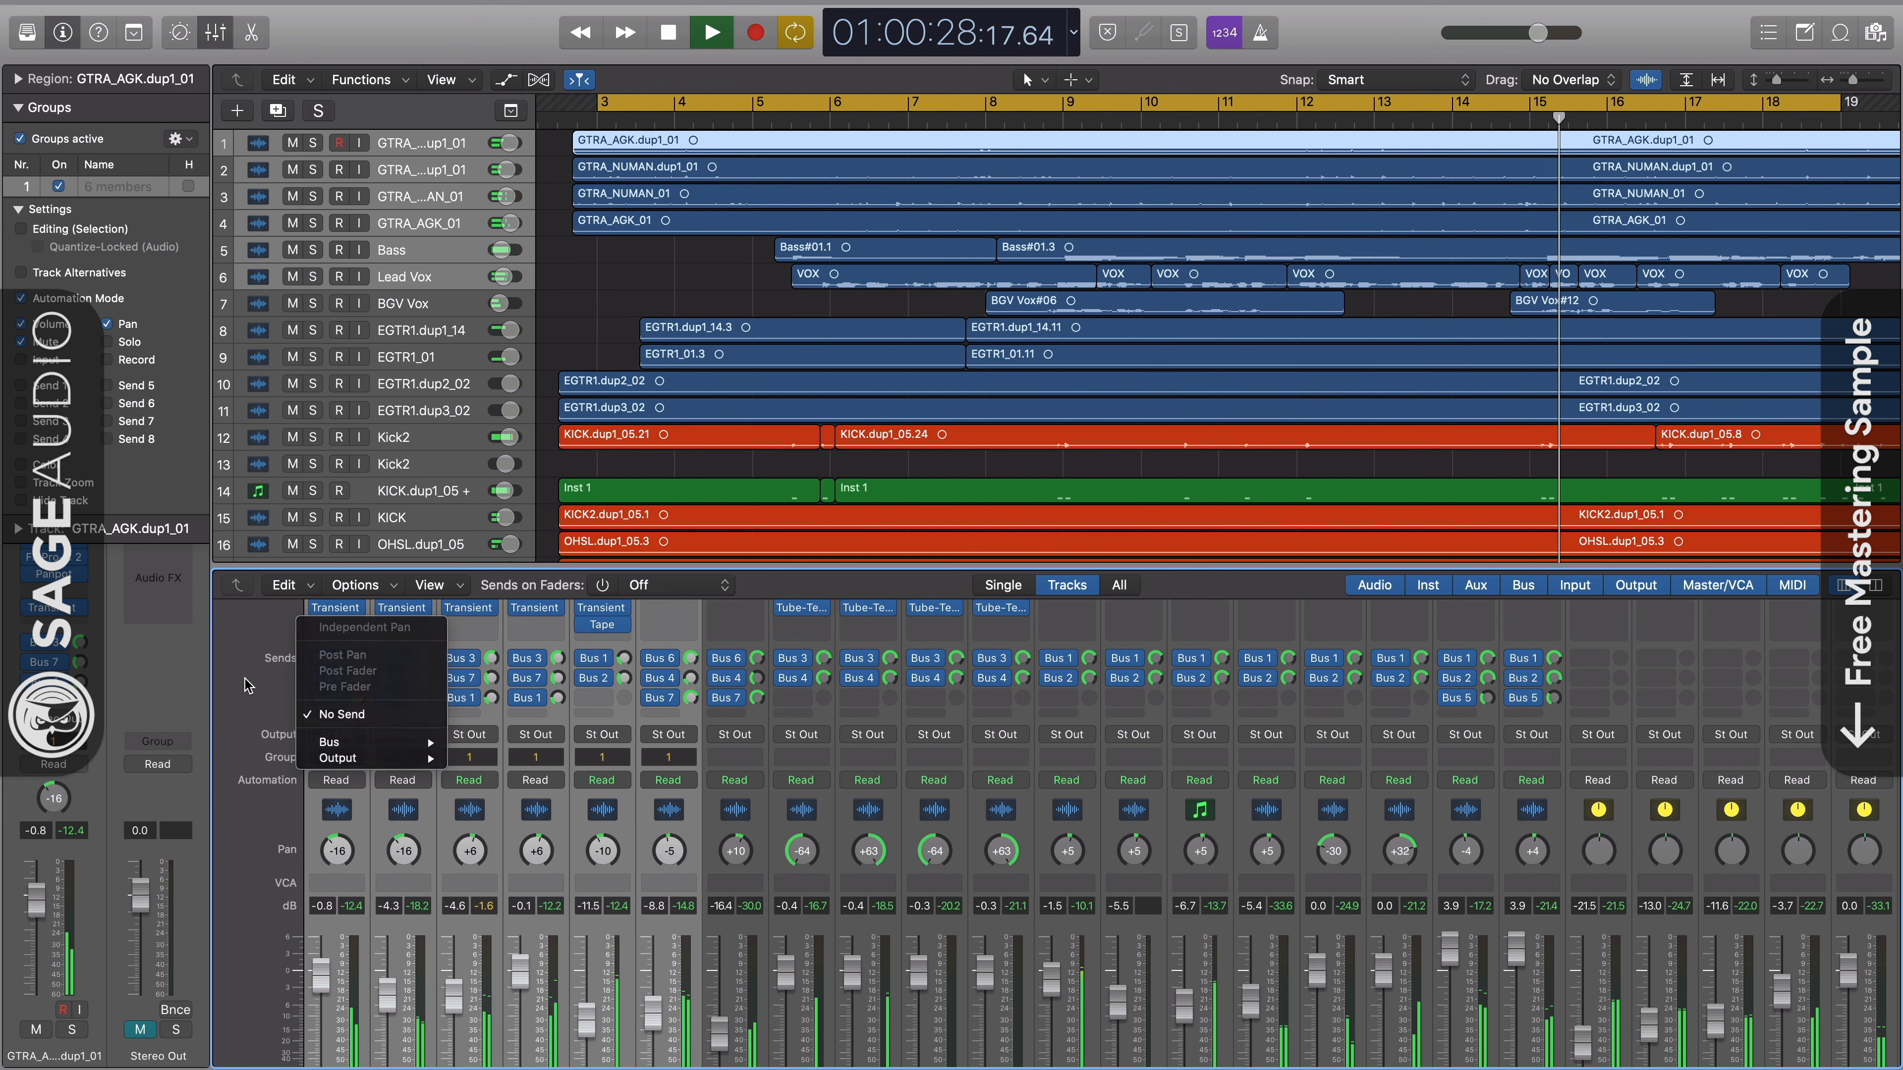
click(247, 686)
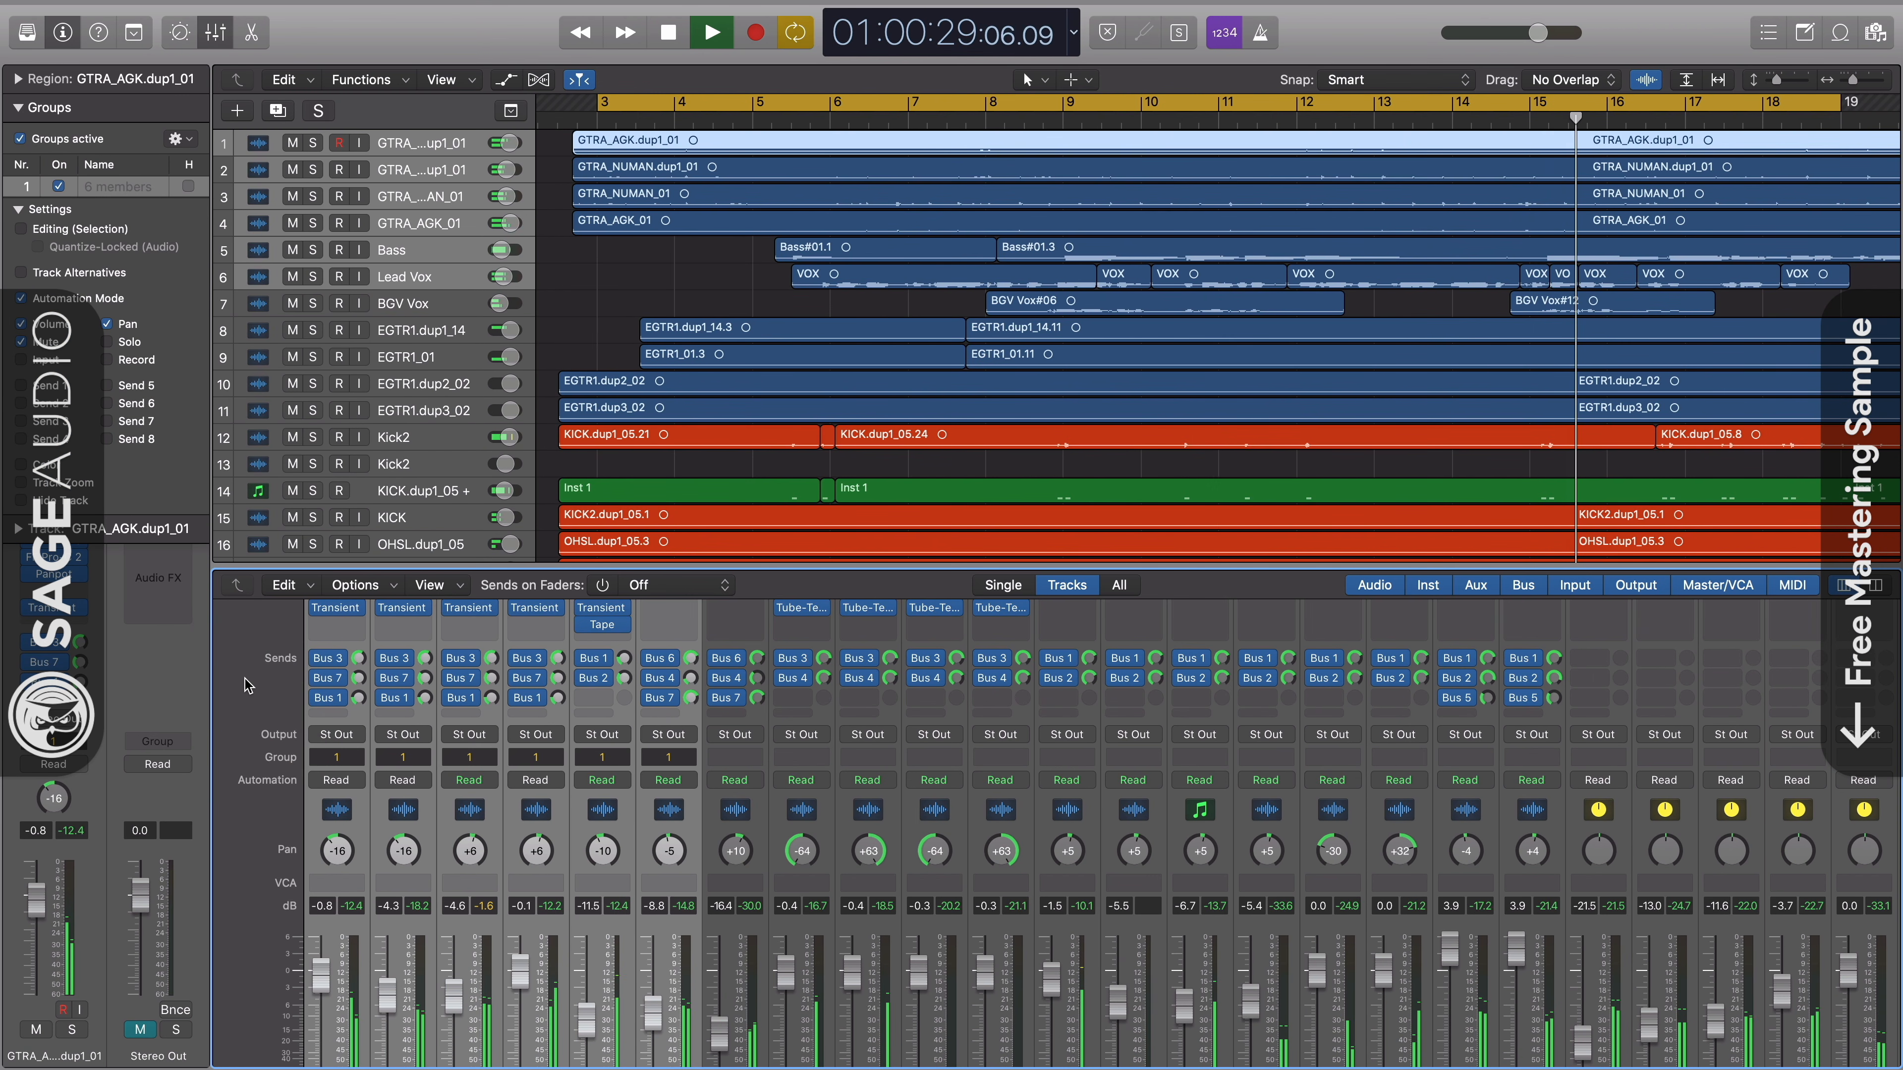
click(329, 759)
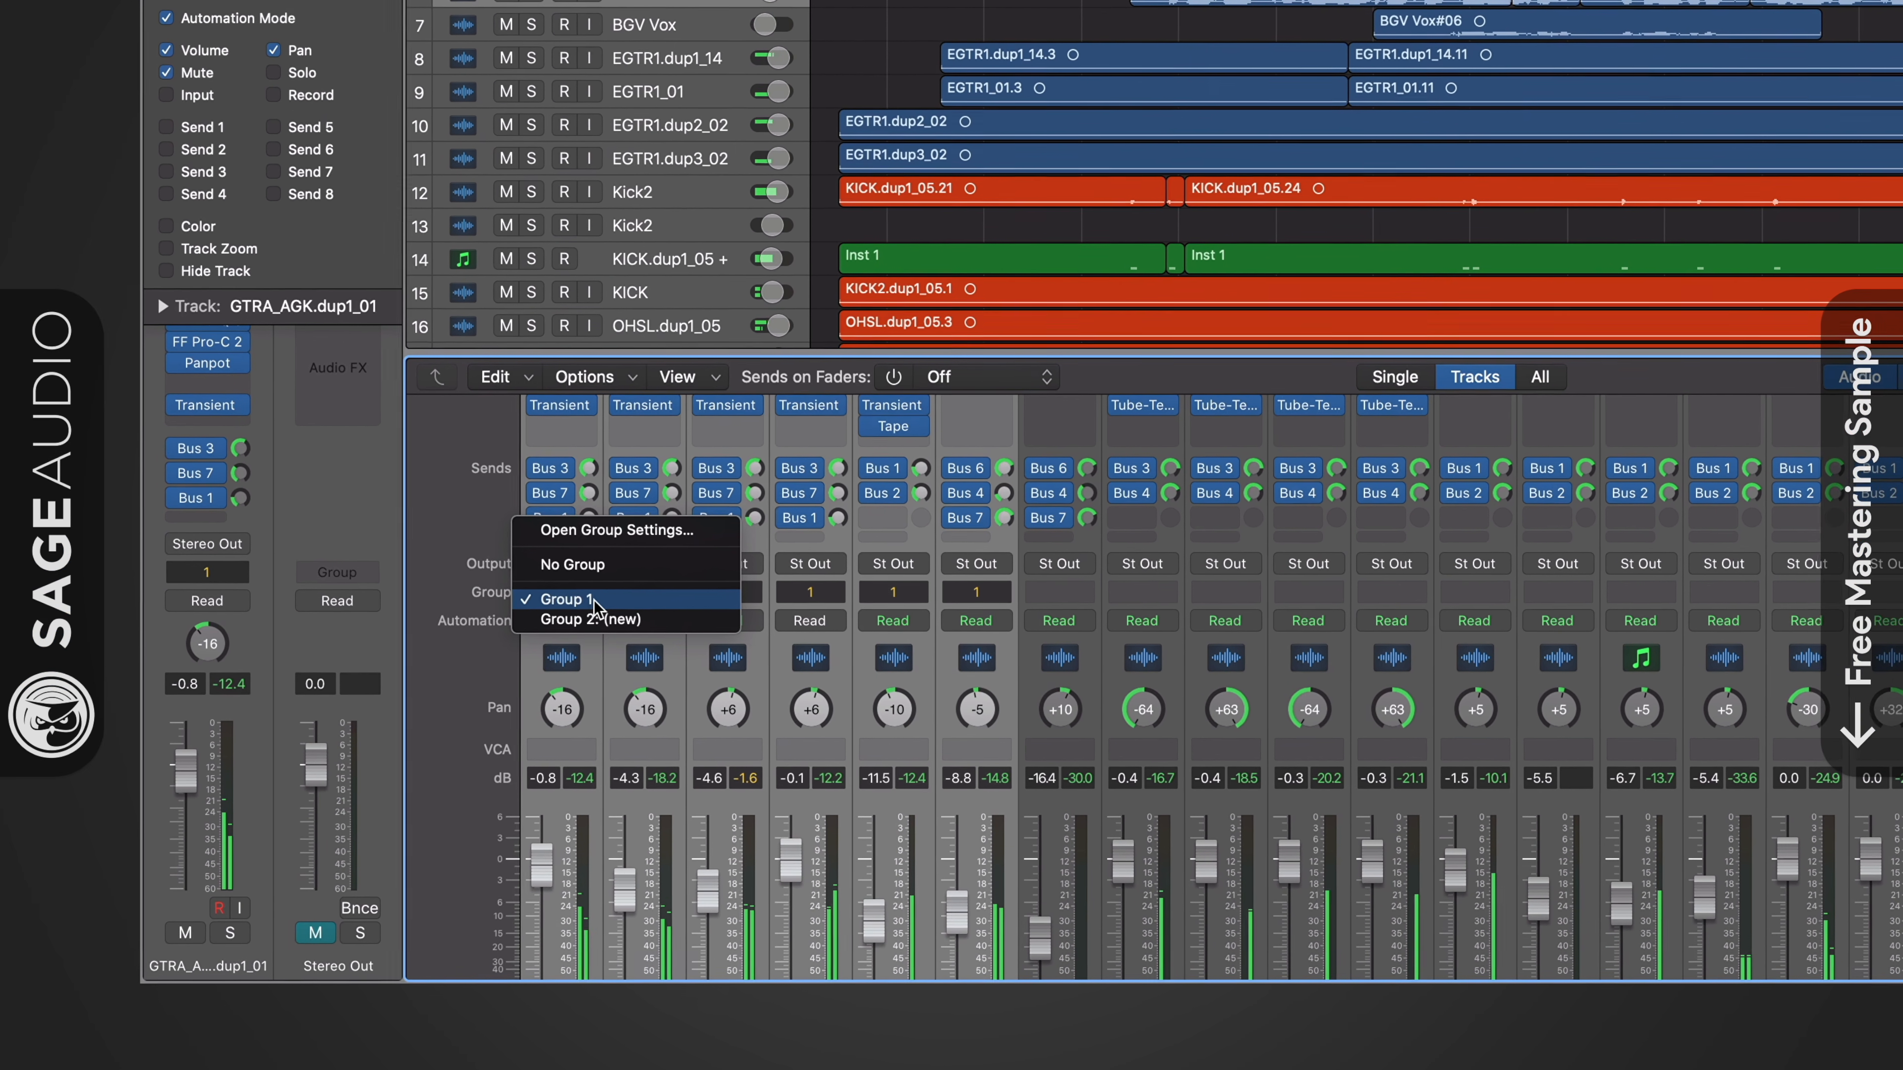
click(581, 604)
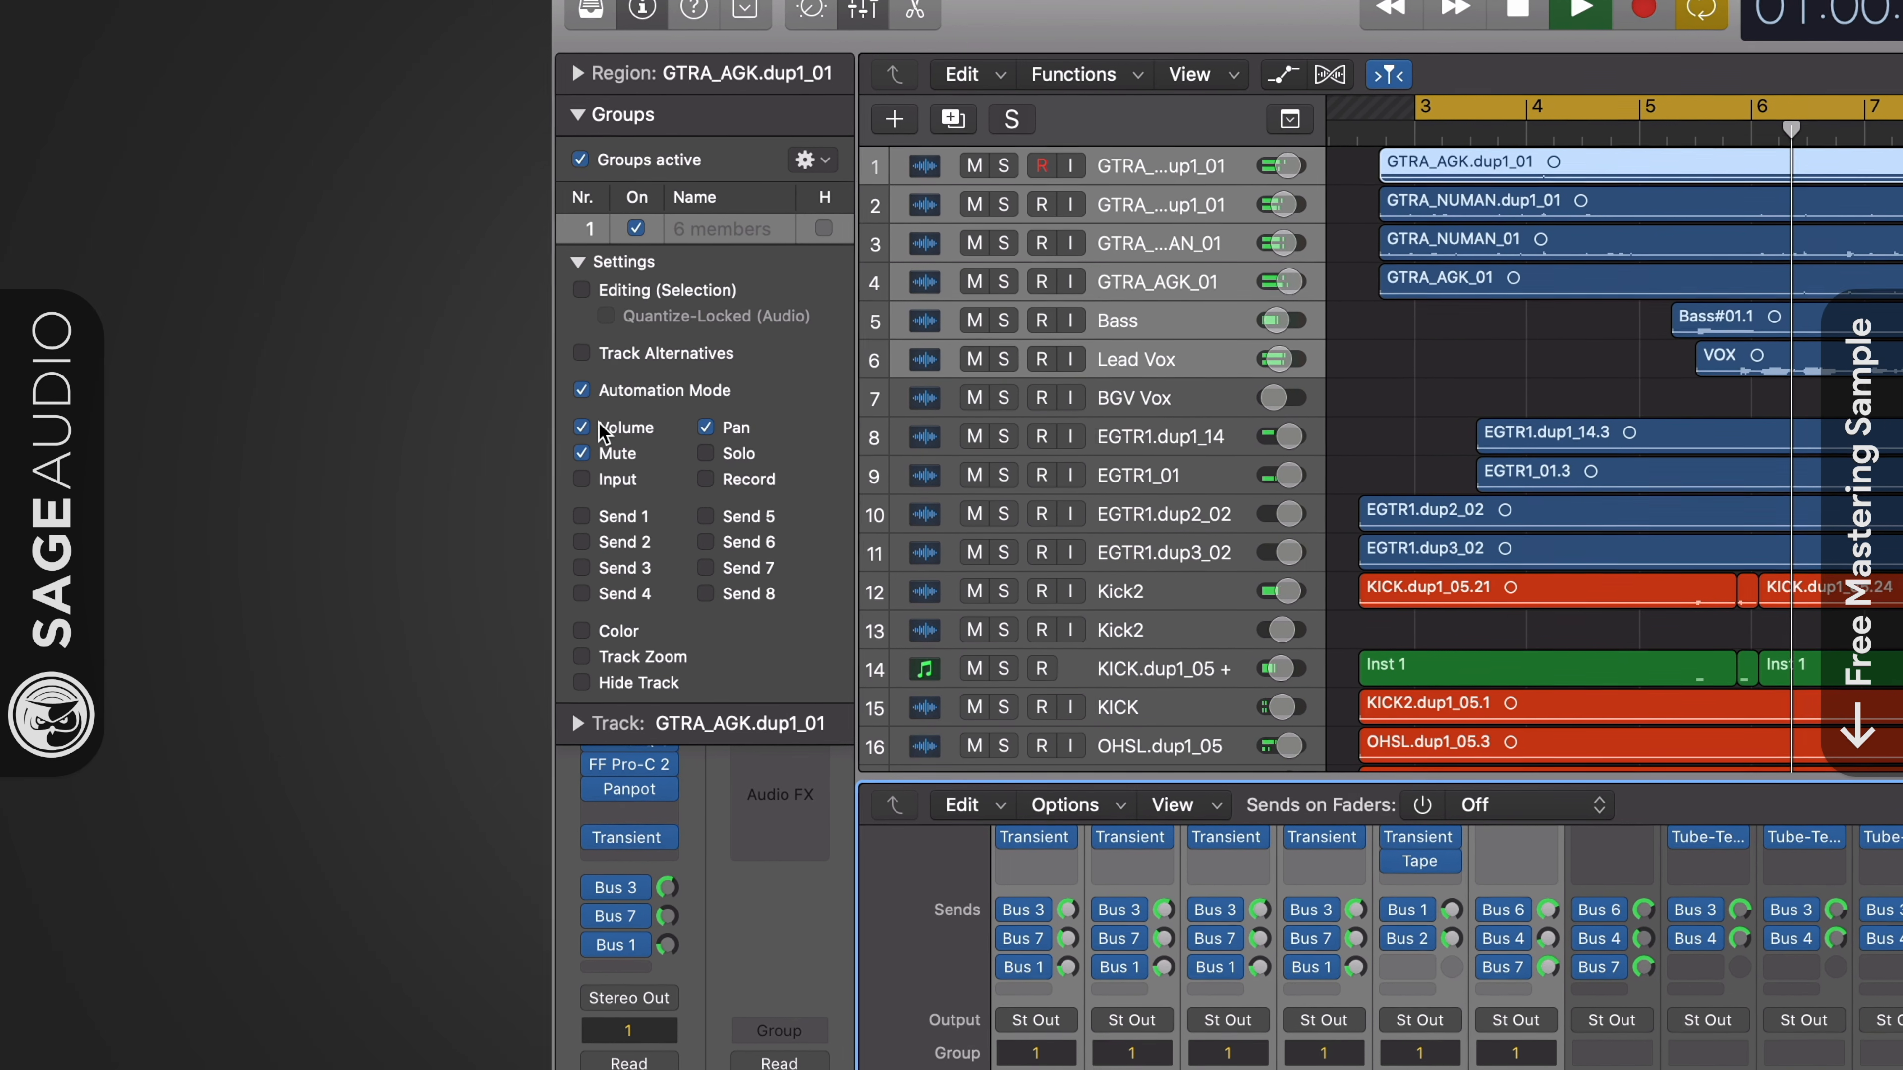
click(571, 420)
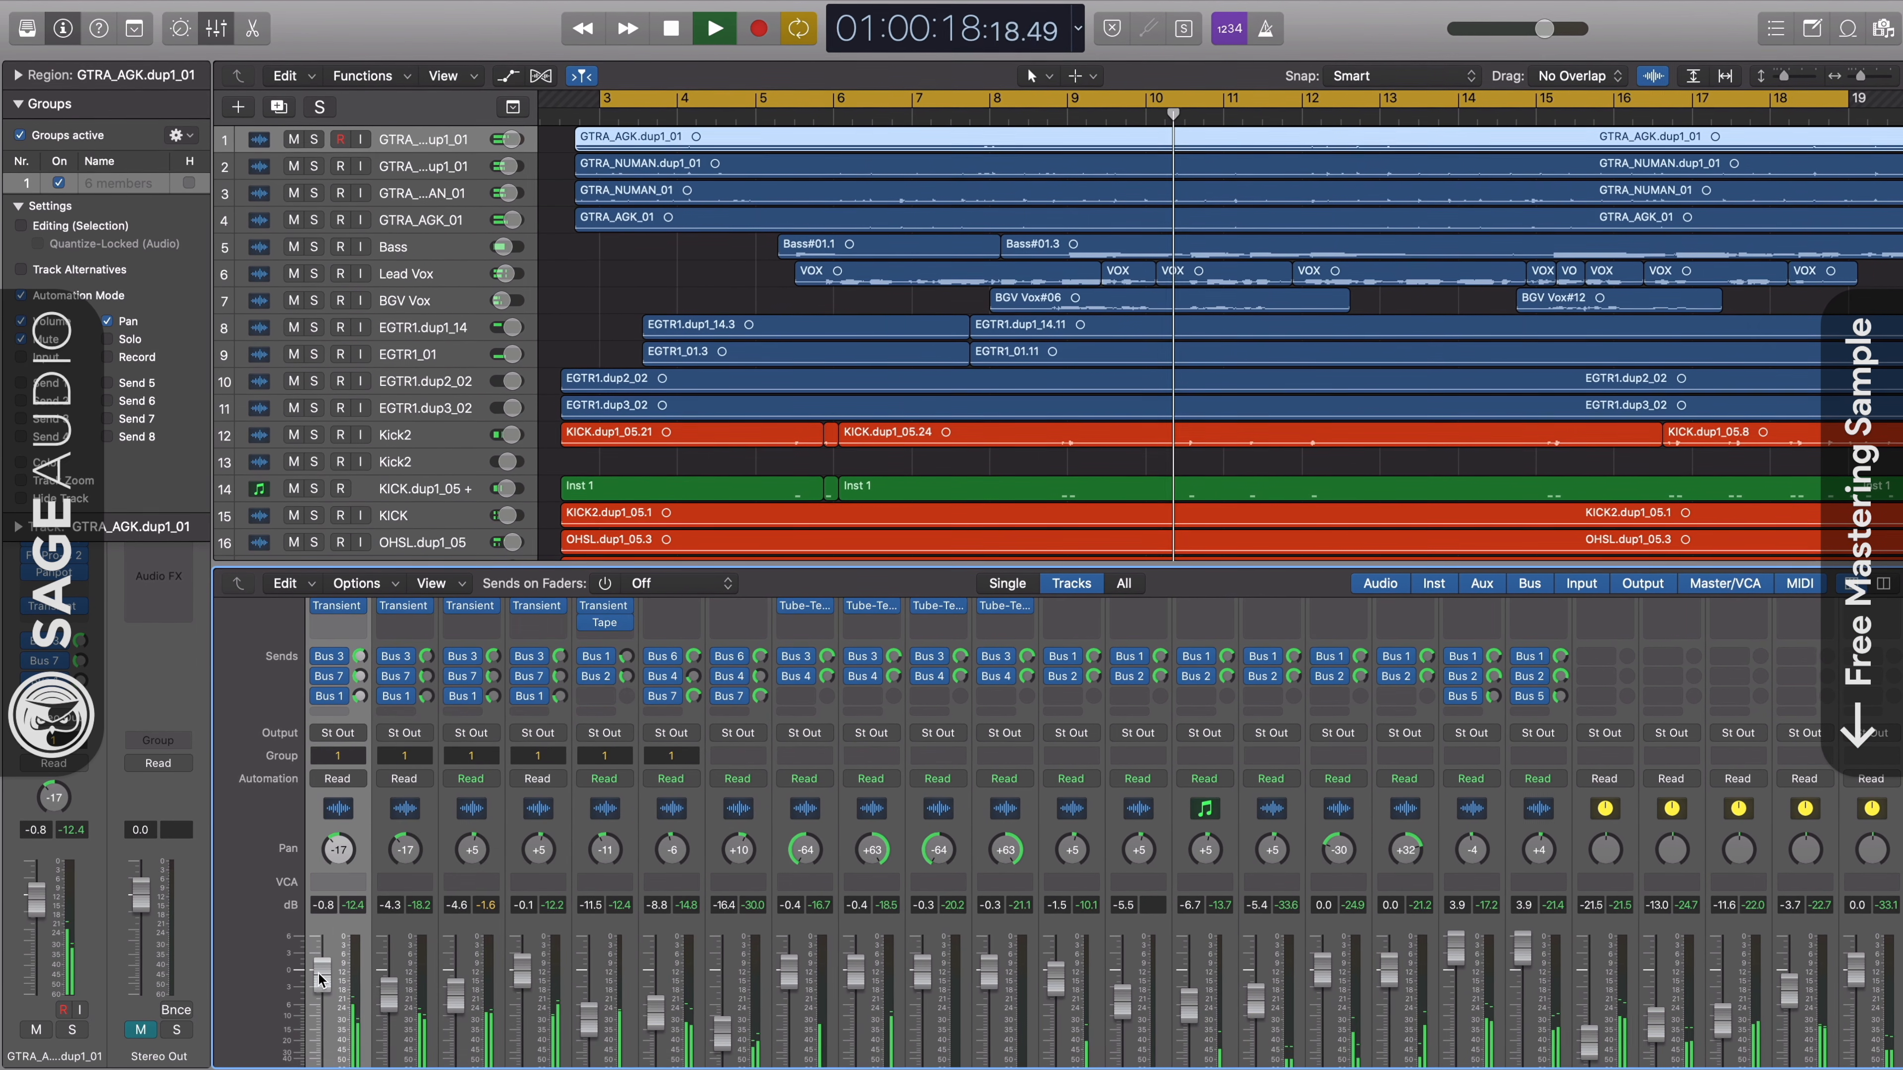
- Lower the volume of the Group 1 tracks together, bringing GTRA_NUMAN_01 to -5.2 dB, and shift their panning with GTRA_NUMAN_01 at +4
drag(390, 1001, 471, 999)
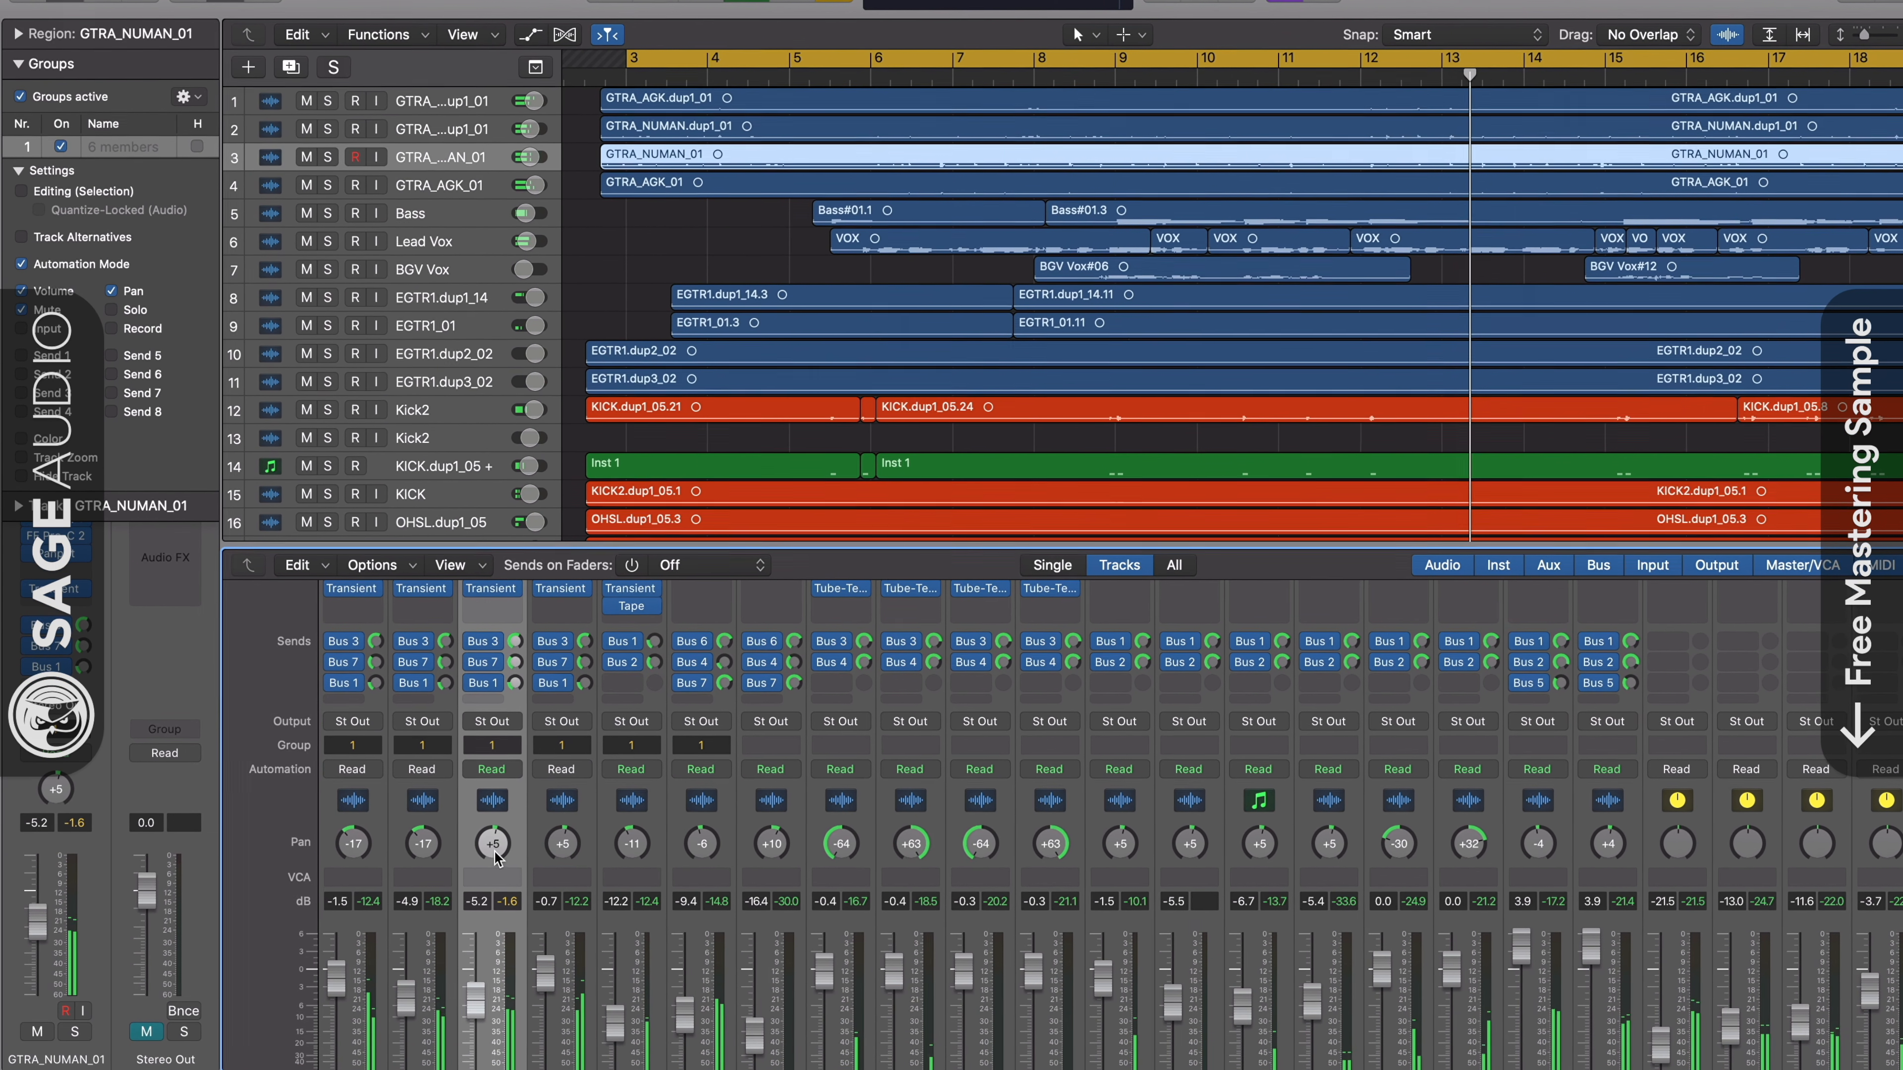
drag(489, 848, 488, 851)
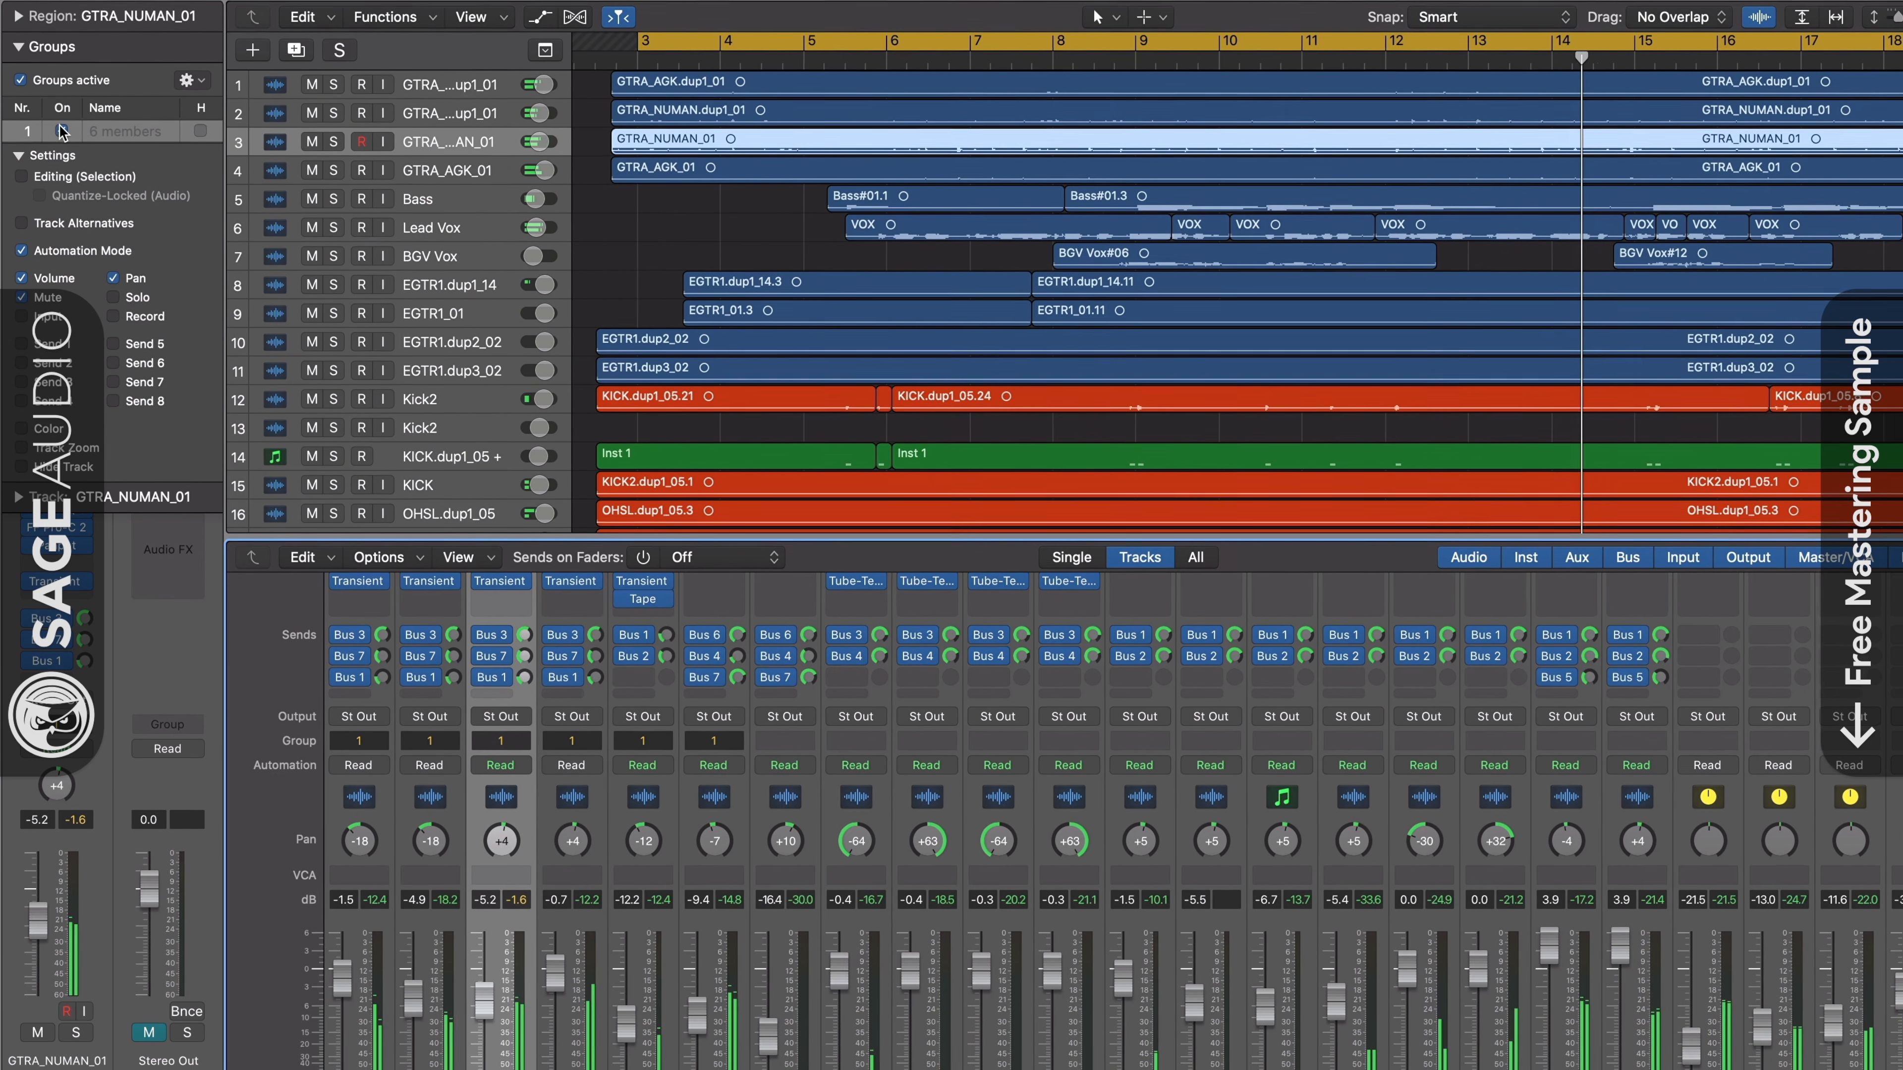
- Raise GTRA_NUMAN_01 alone to -4.2 dB with Group 1 off, and re-enable the group to lower its tracks together, GTRA_NUMAN_01 to -4.6 dB
click(62, 139)
drag(491, 1006, 490, 1000)
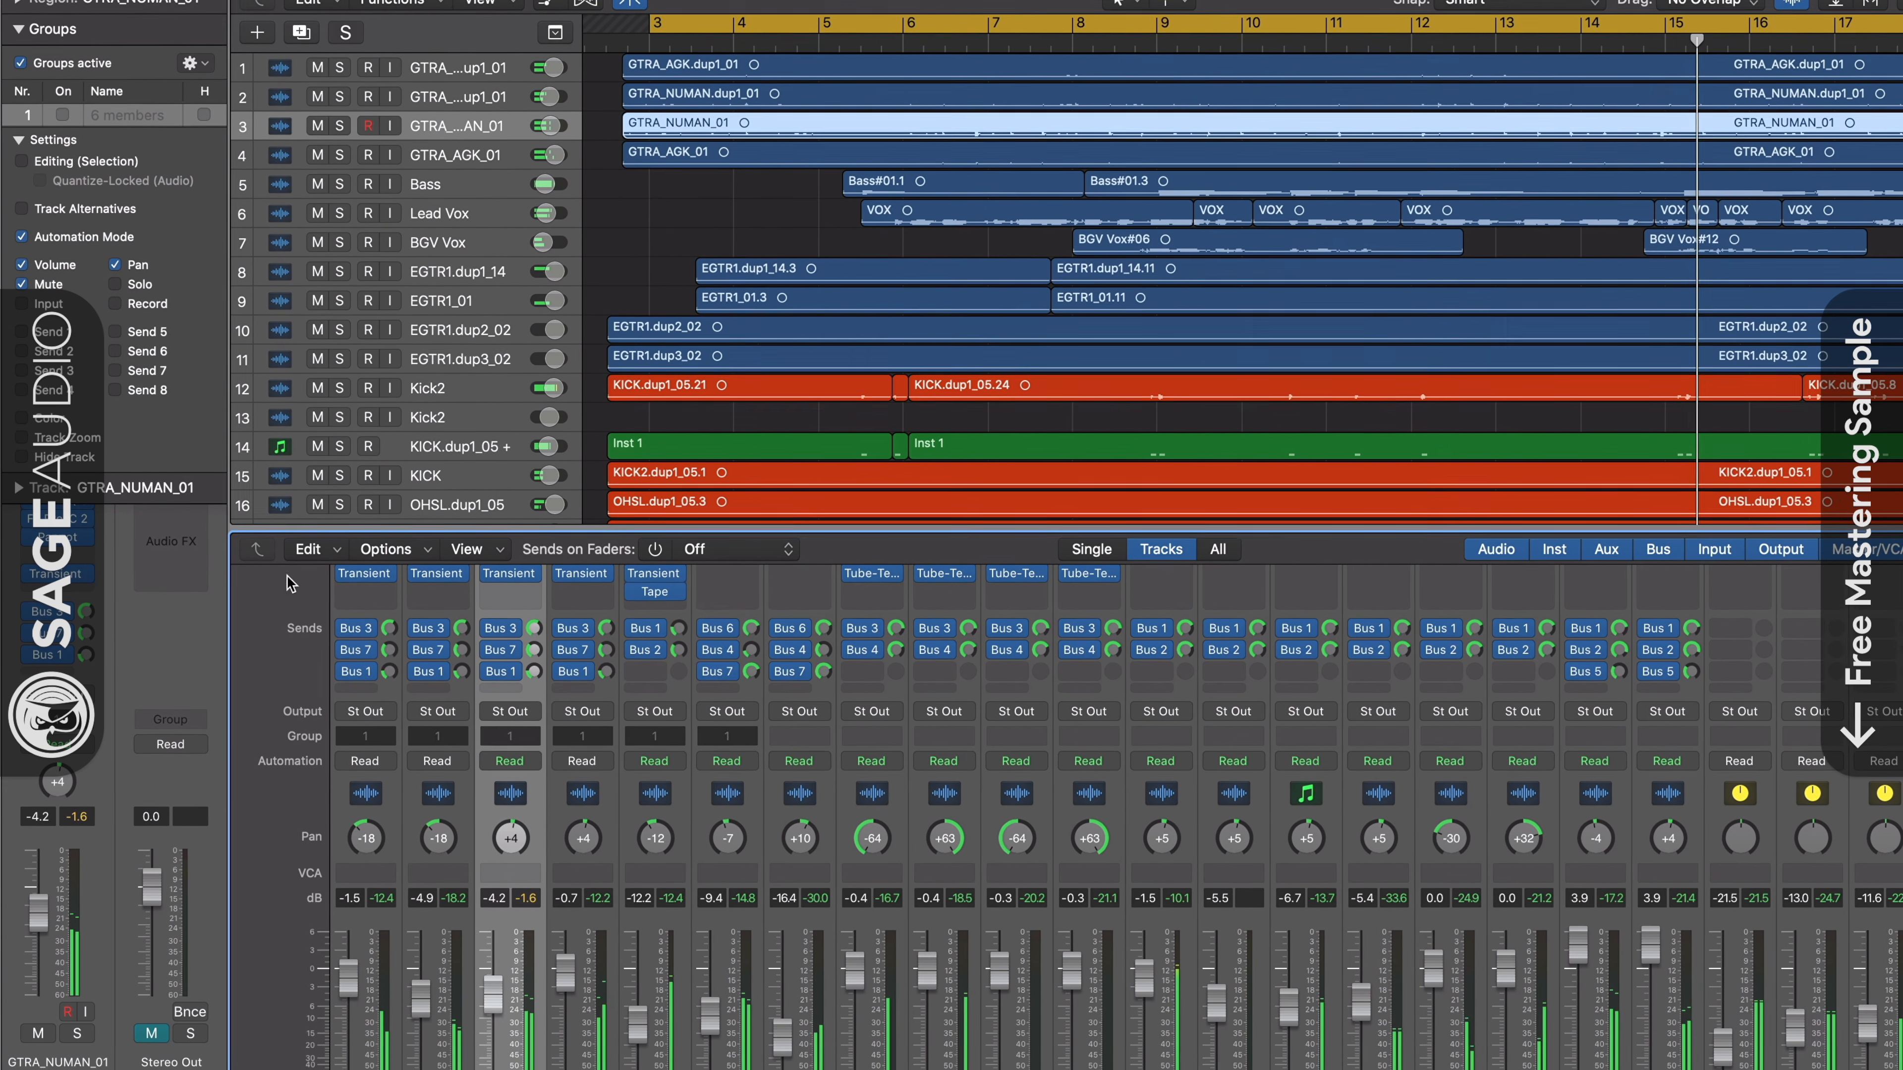
click(61, 106)
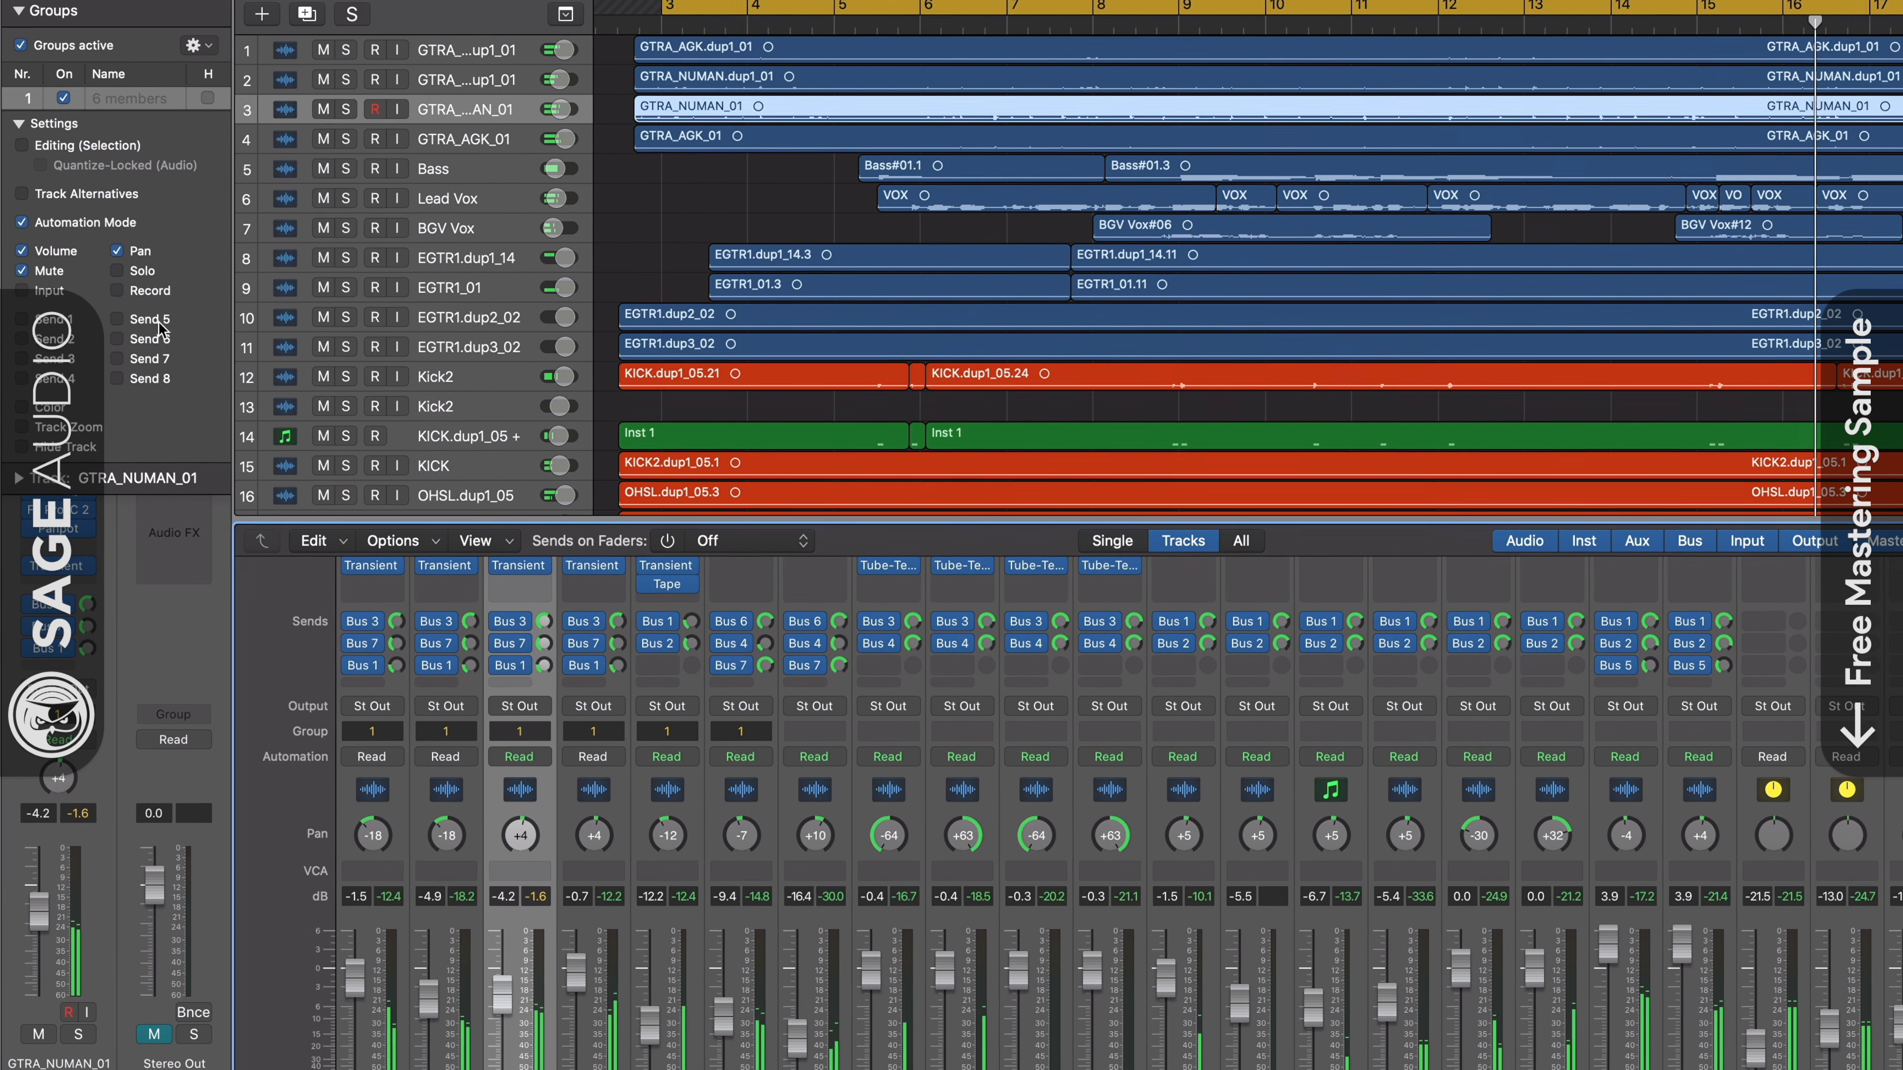
drag(515, 993, 515, 999)
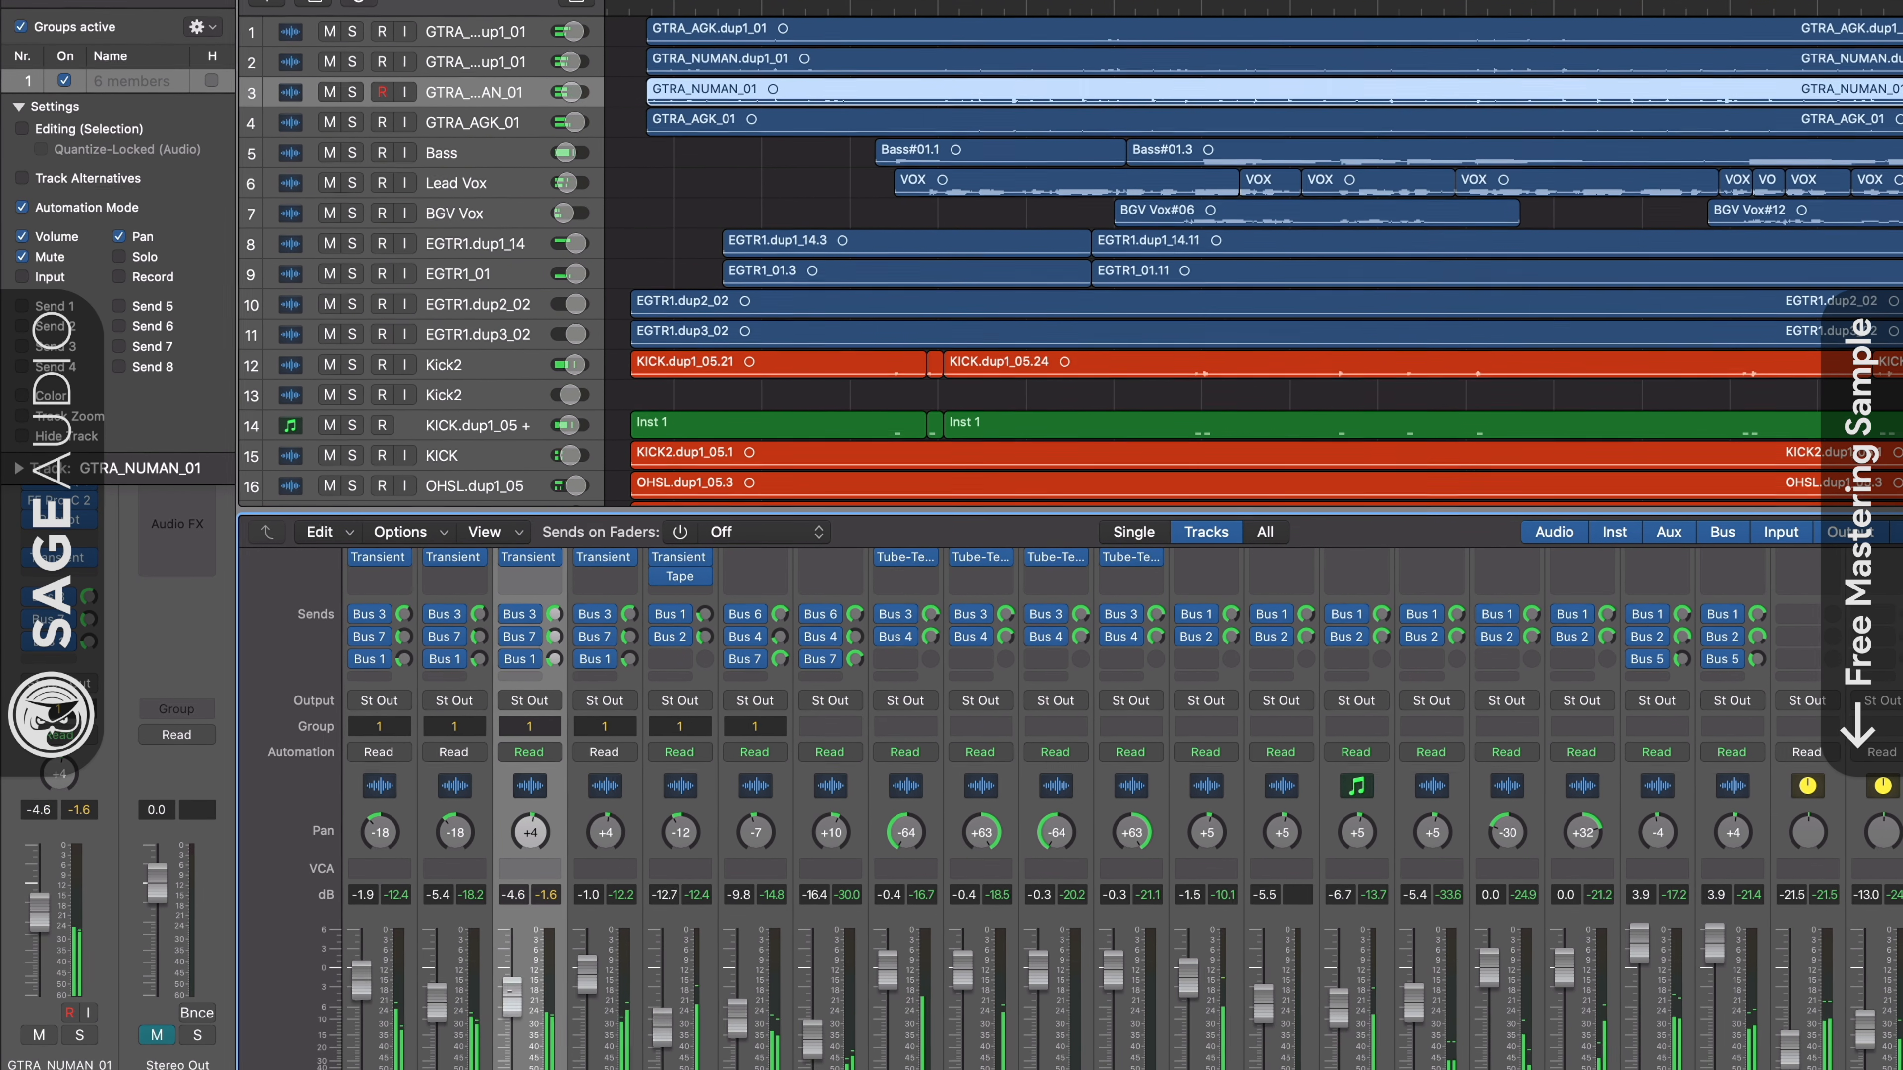
- Remove the first GTRA guitar track from Group 1 and open the bus choices for its empty send slot
click(382, 723)
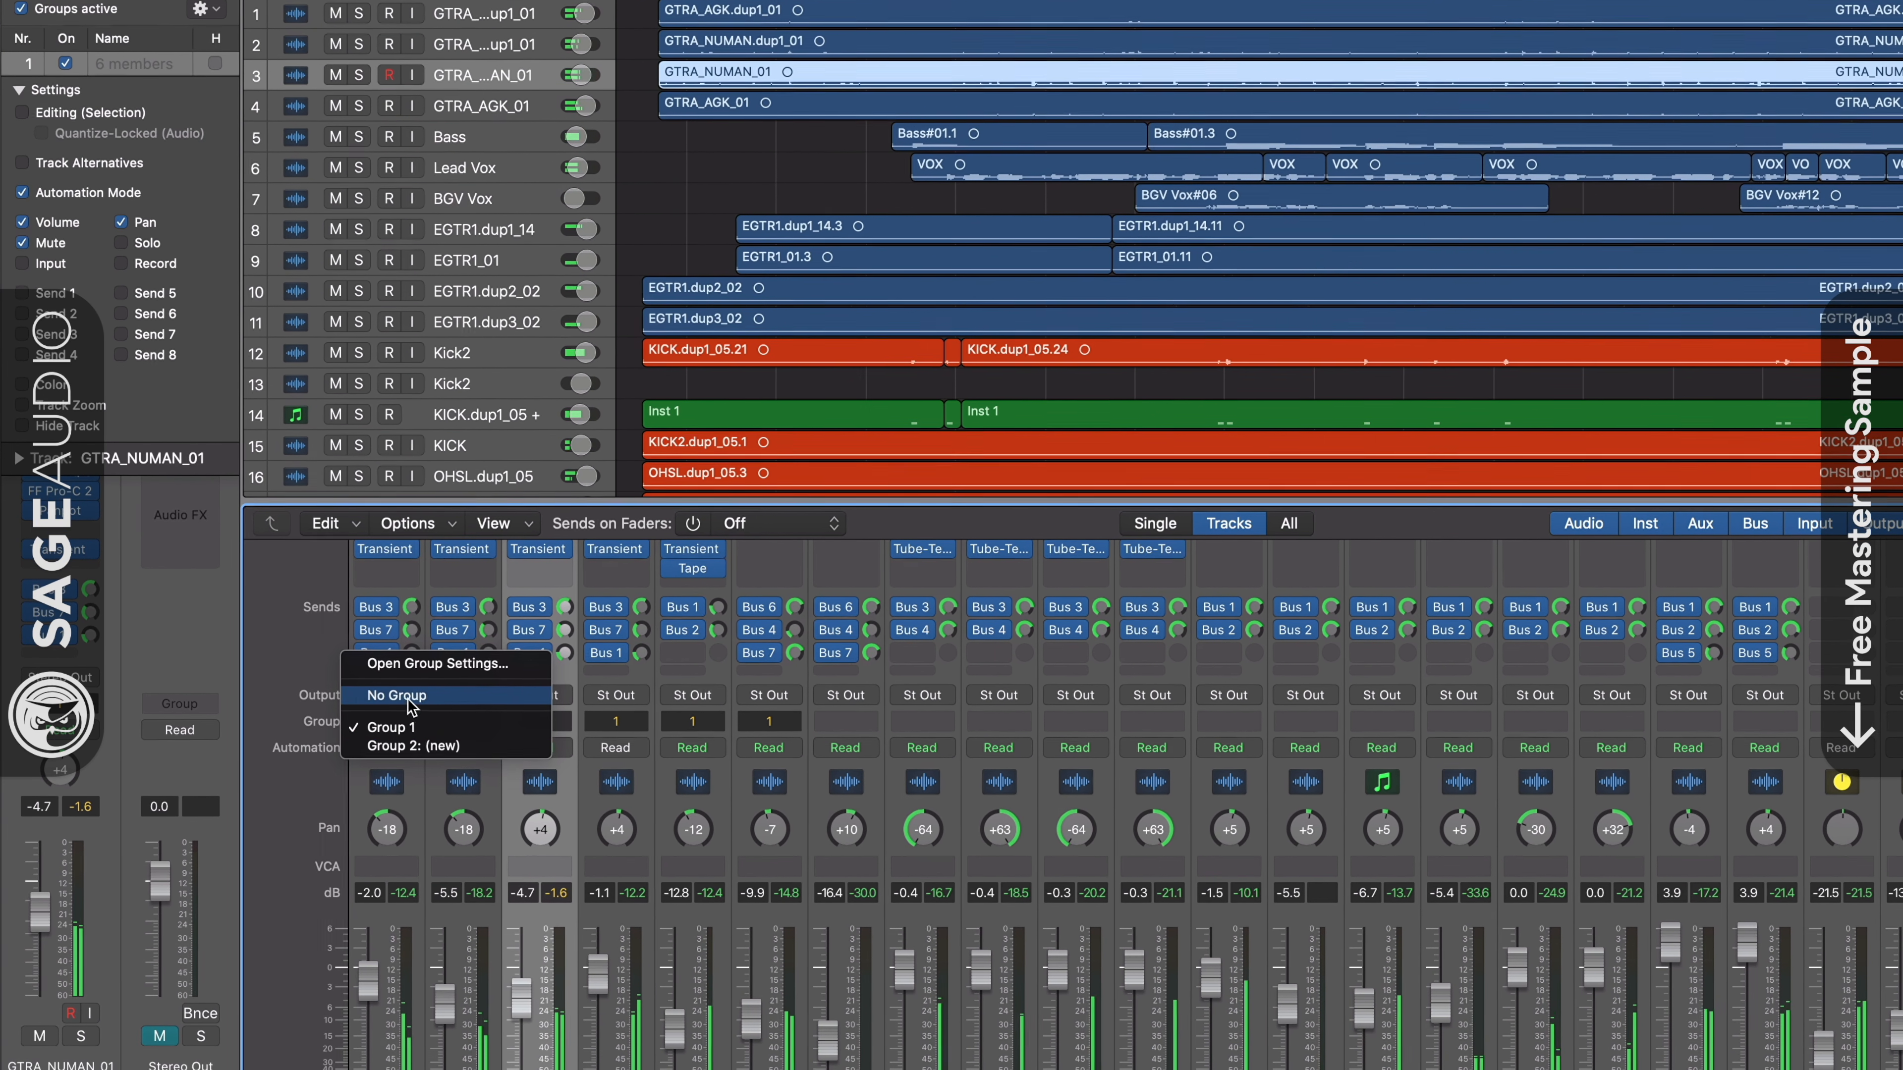
click(390, 699)
click(389, 668)
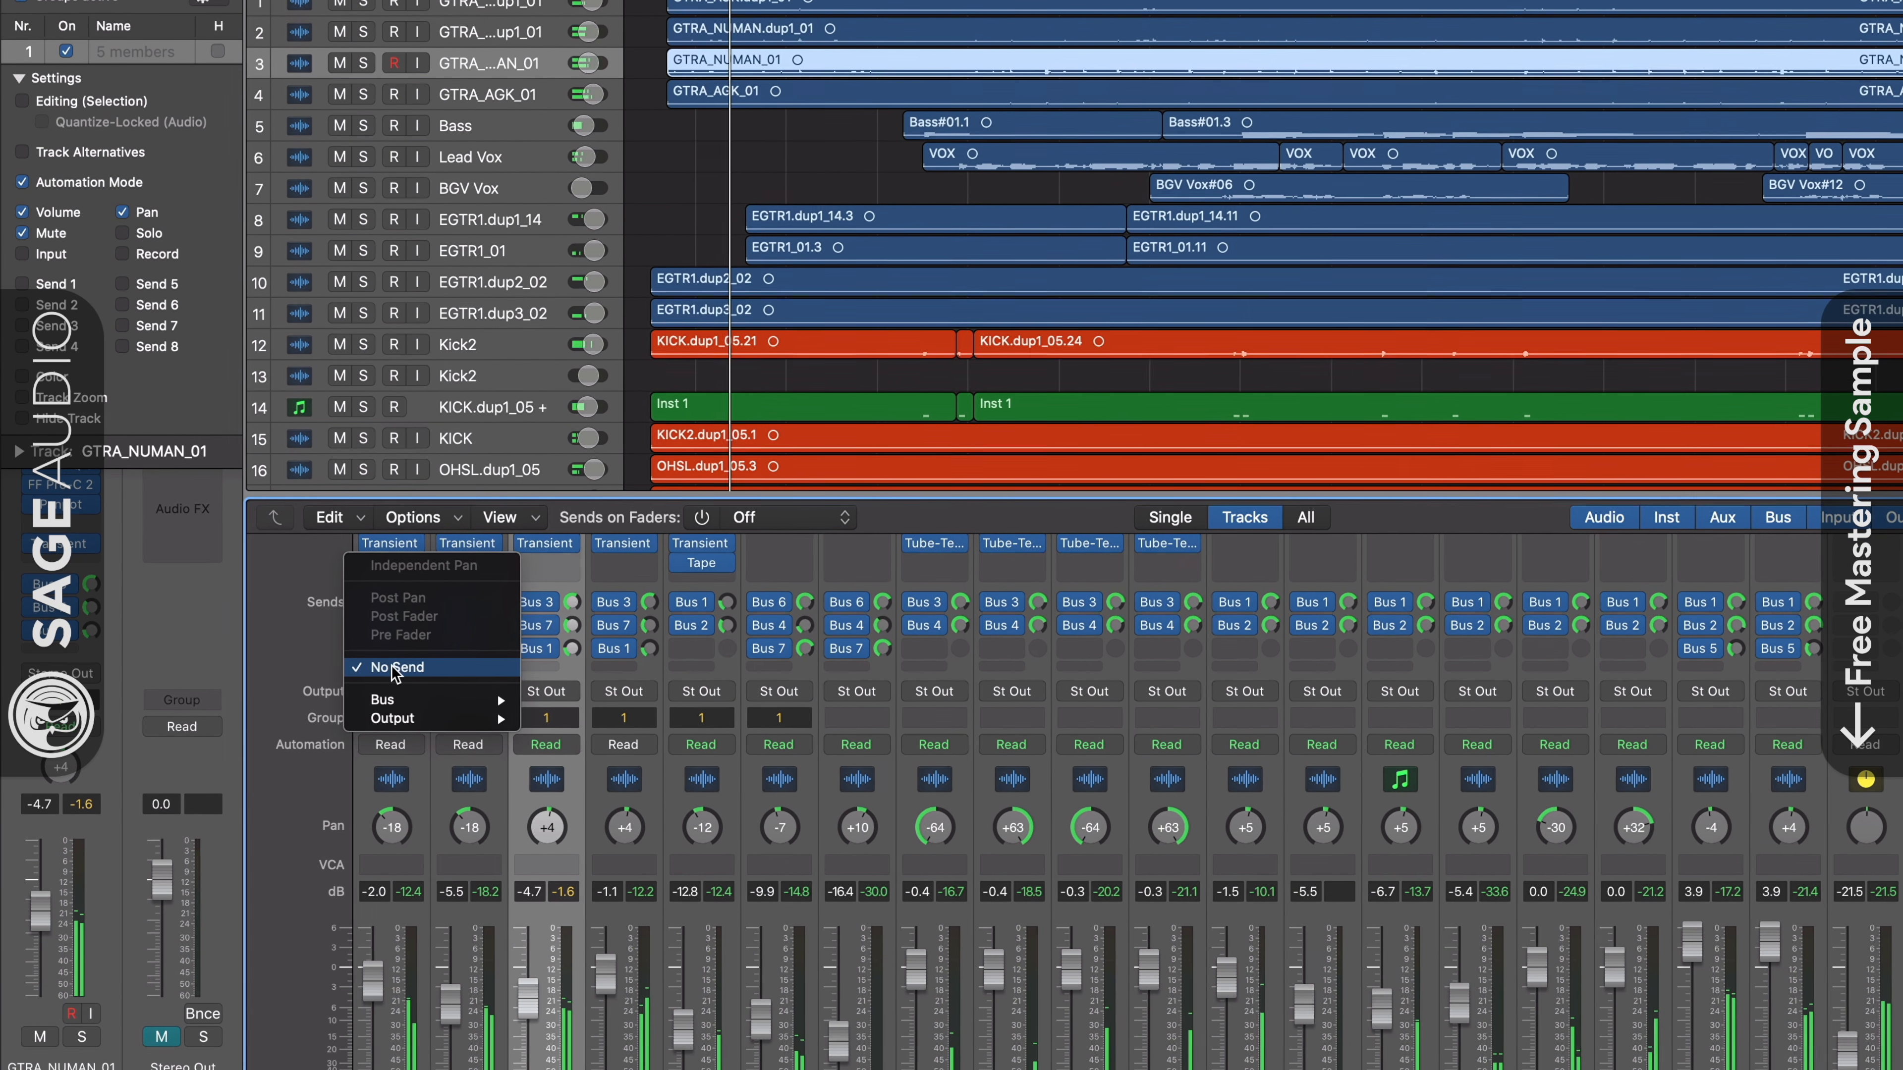
mouse_move(420, 713)
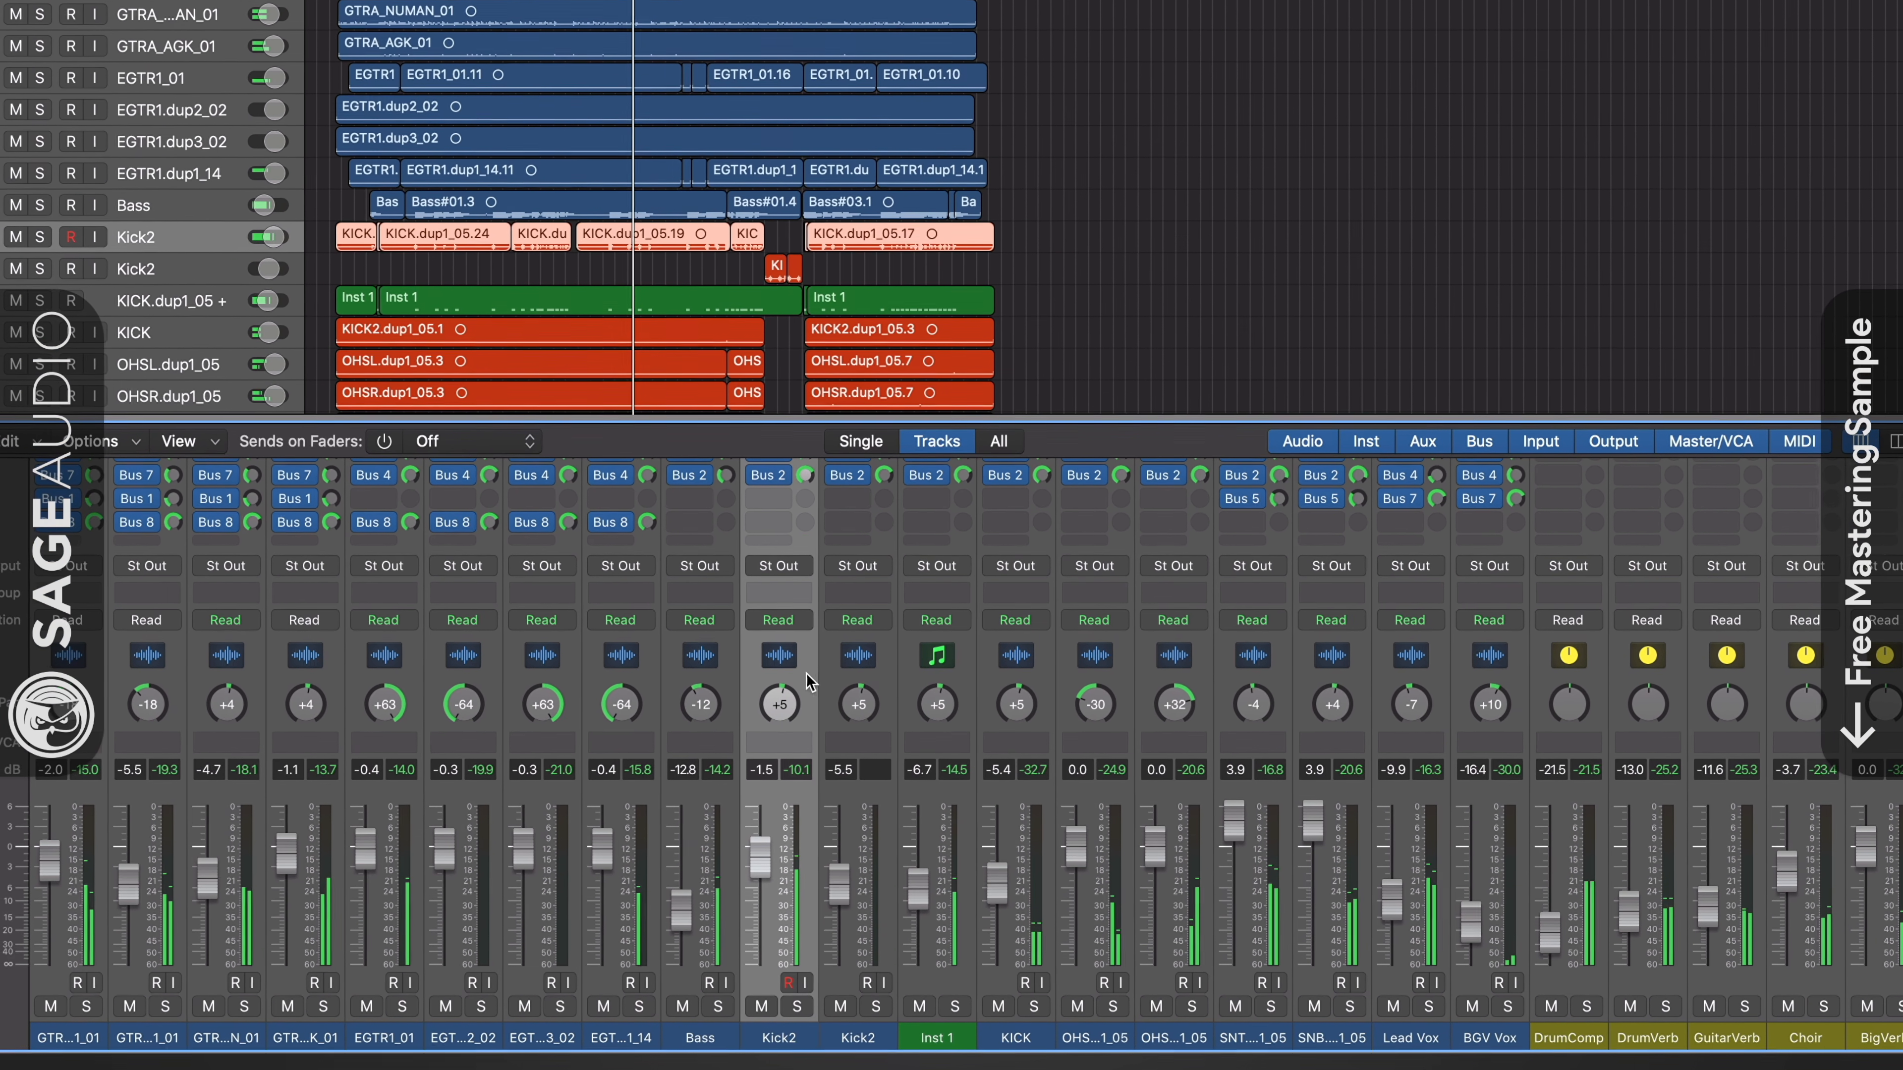
- Select the drum tracks from Kick2 through SNB and add a send to Bus 9 on all of them
drag(812, 673, 1351, 630)
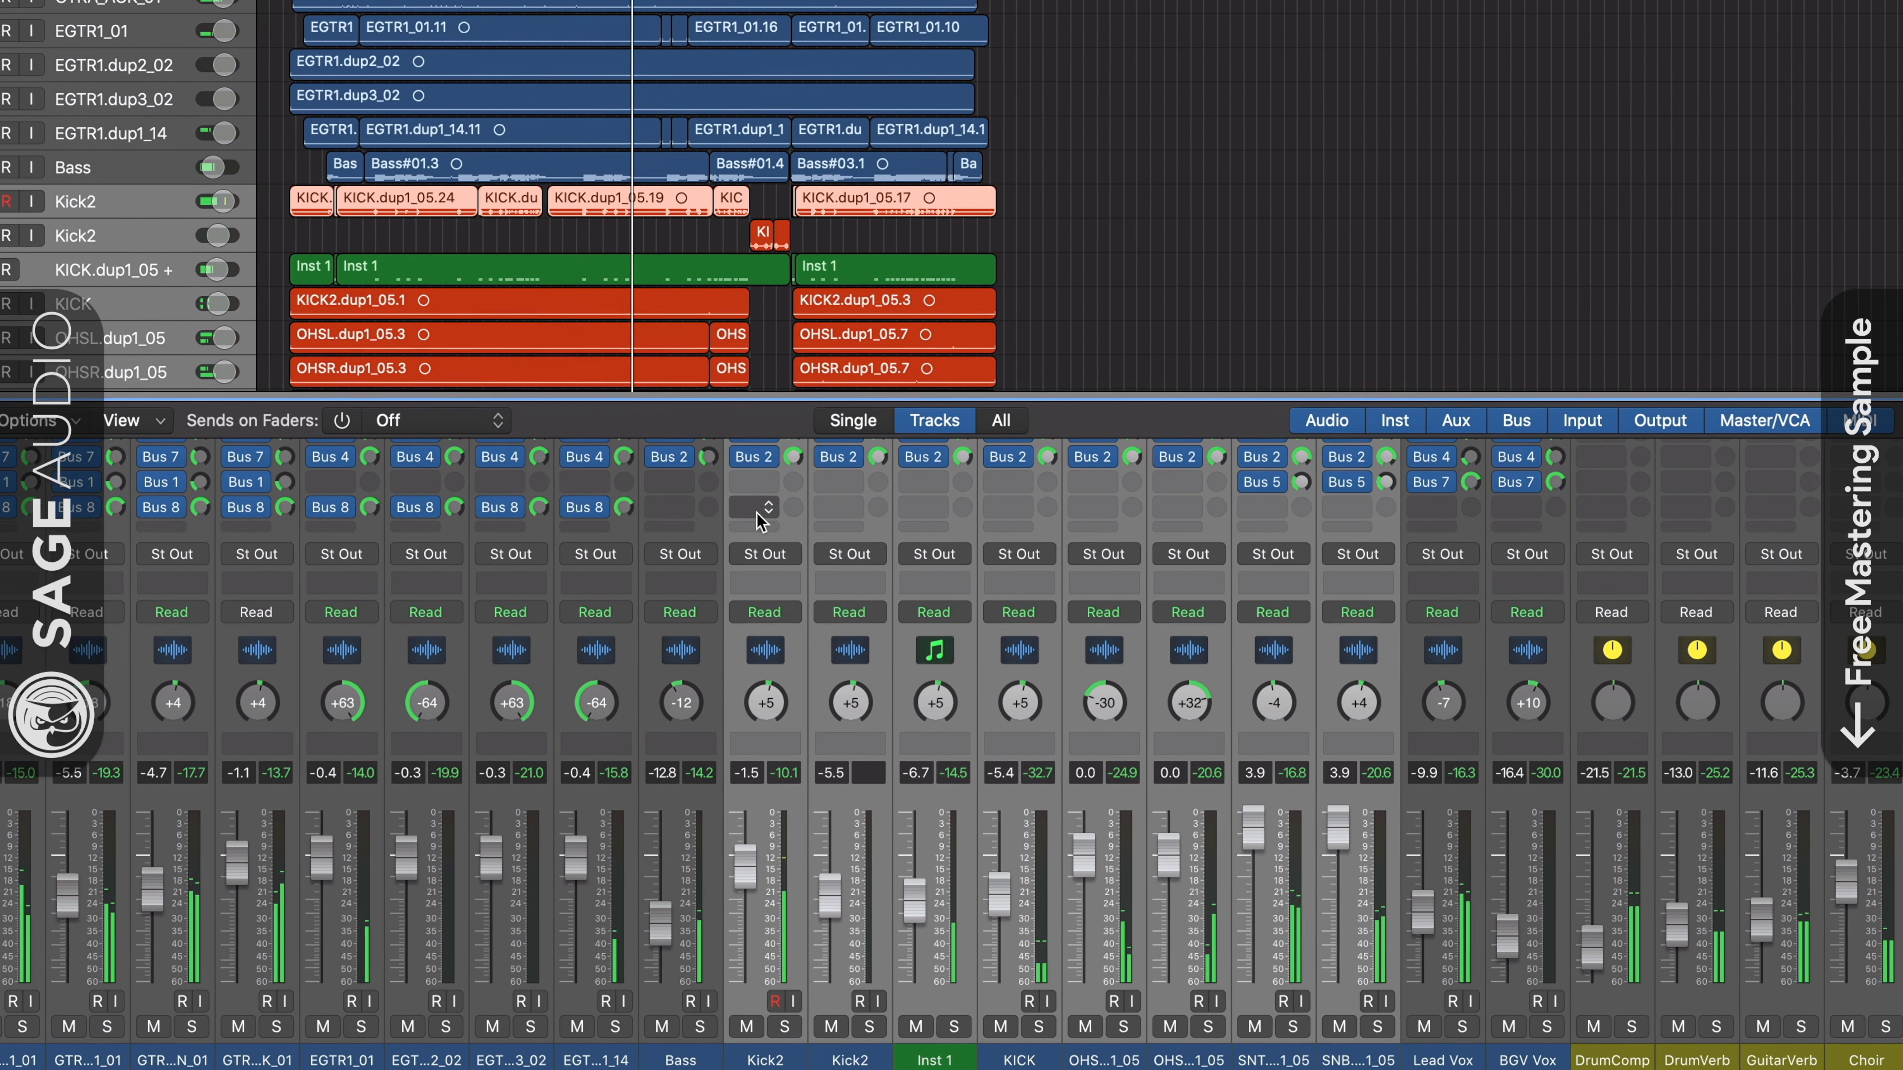
click(771, 512)
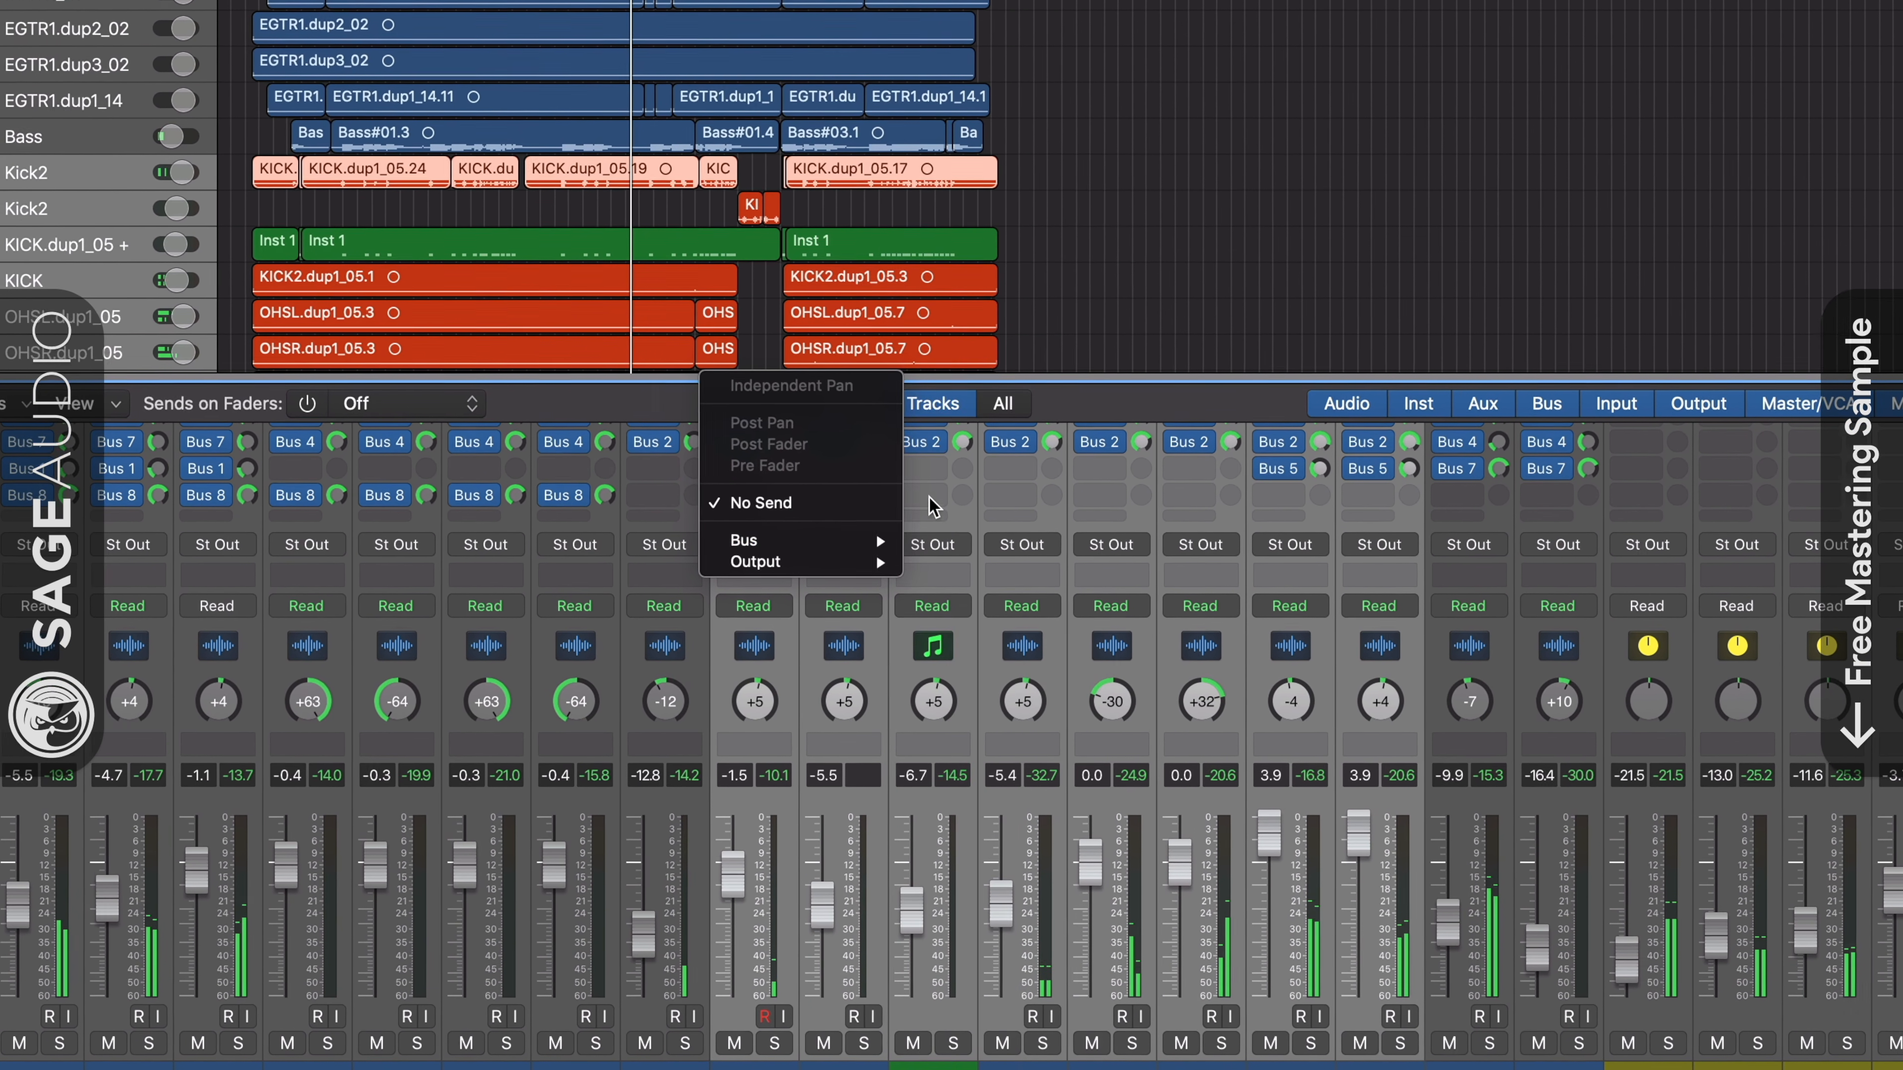
mouse_move(862, 540)
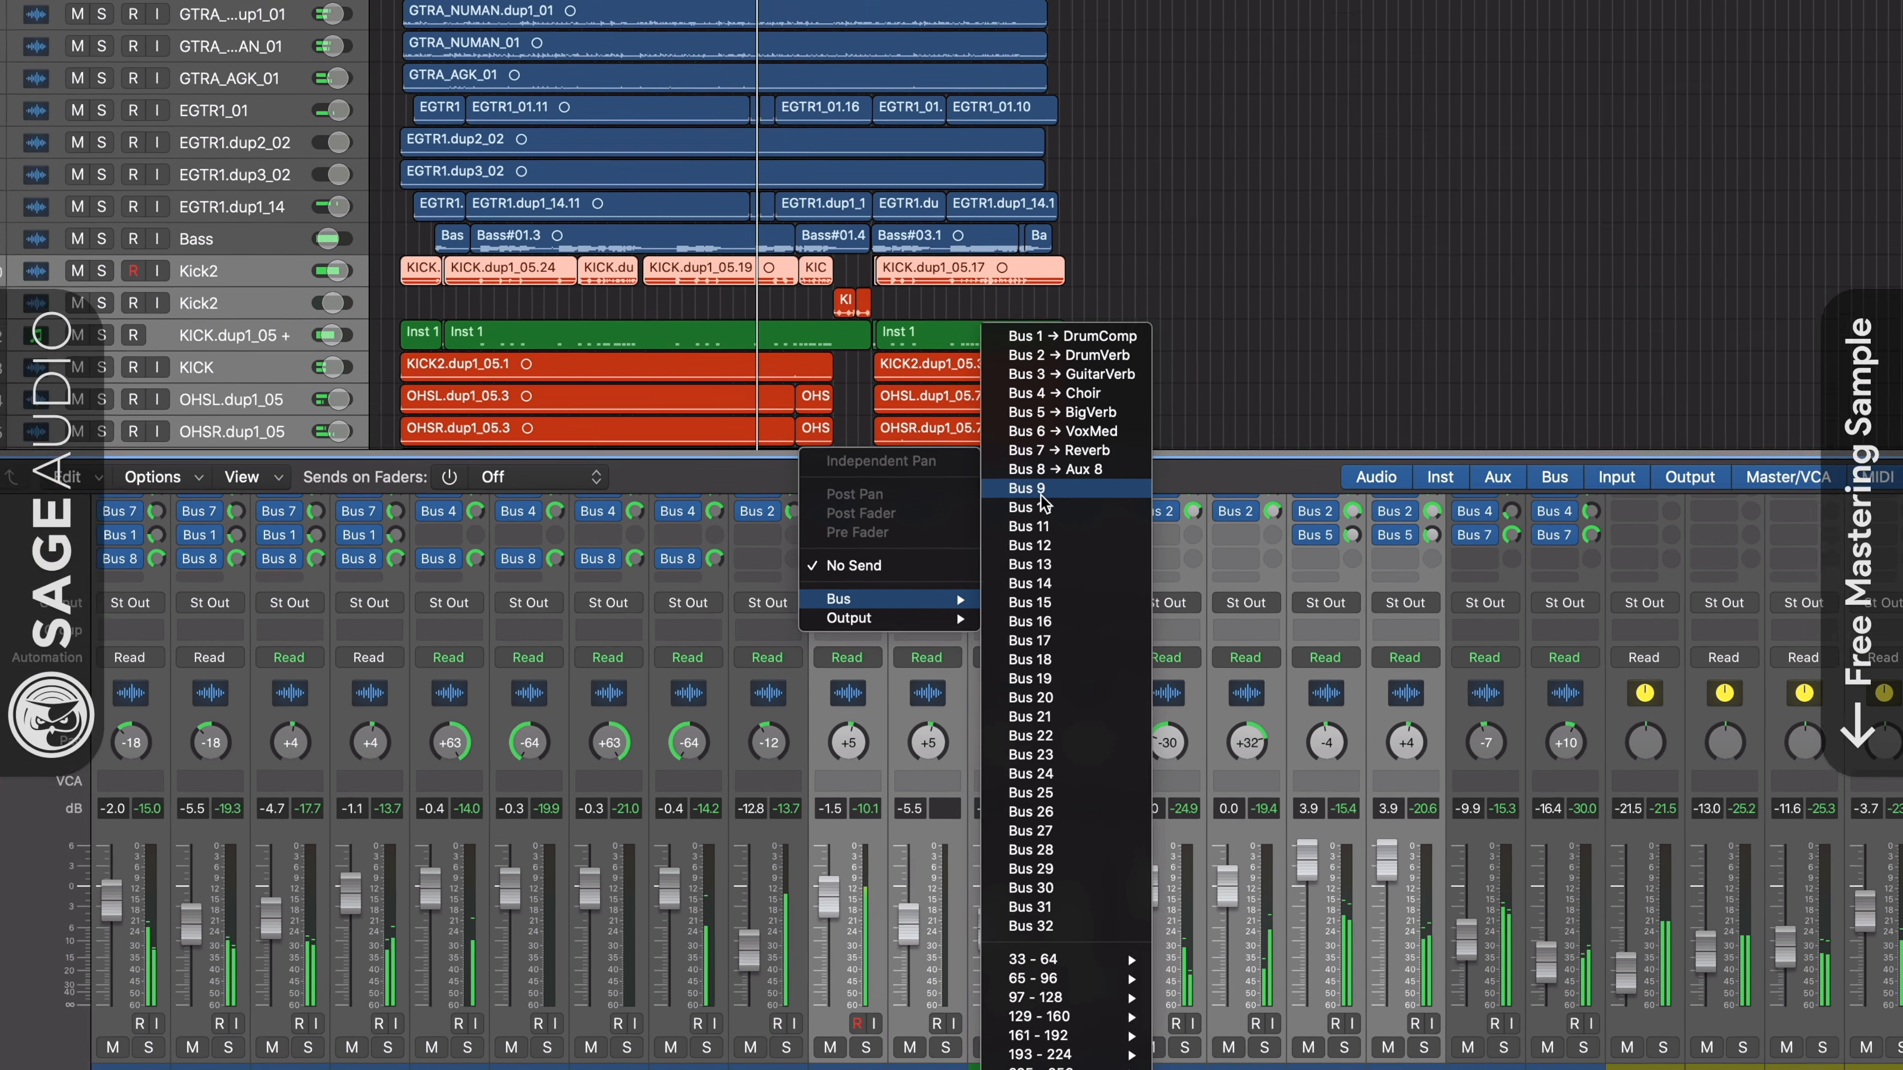
click(966, 402)
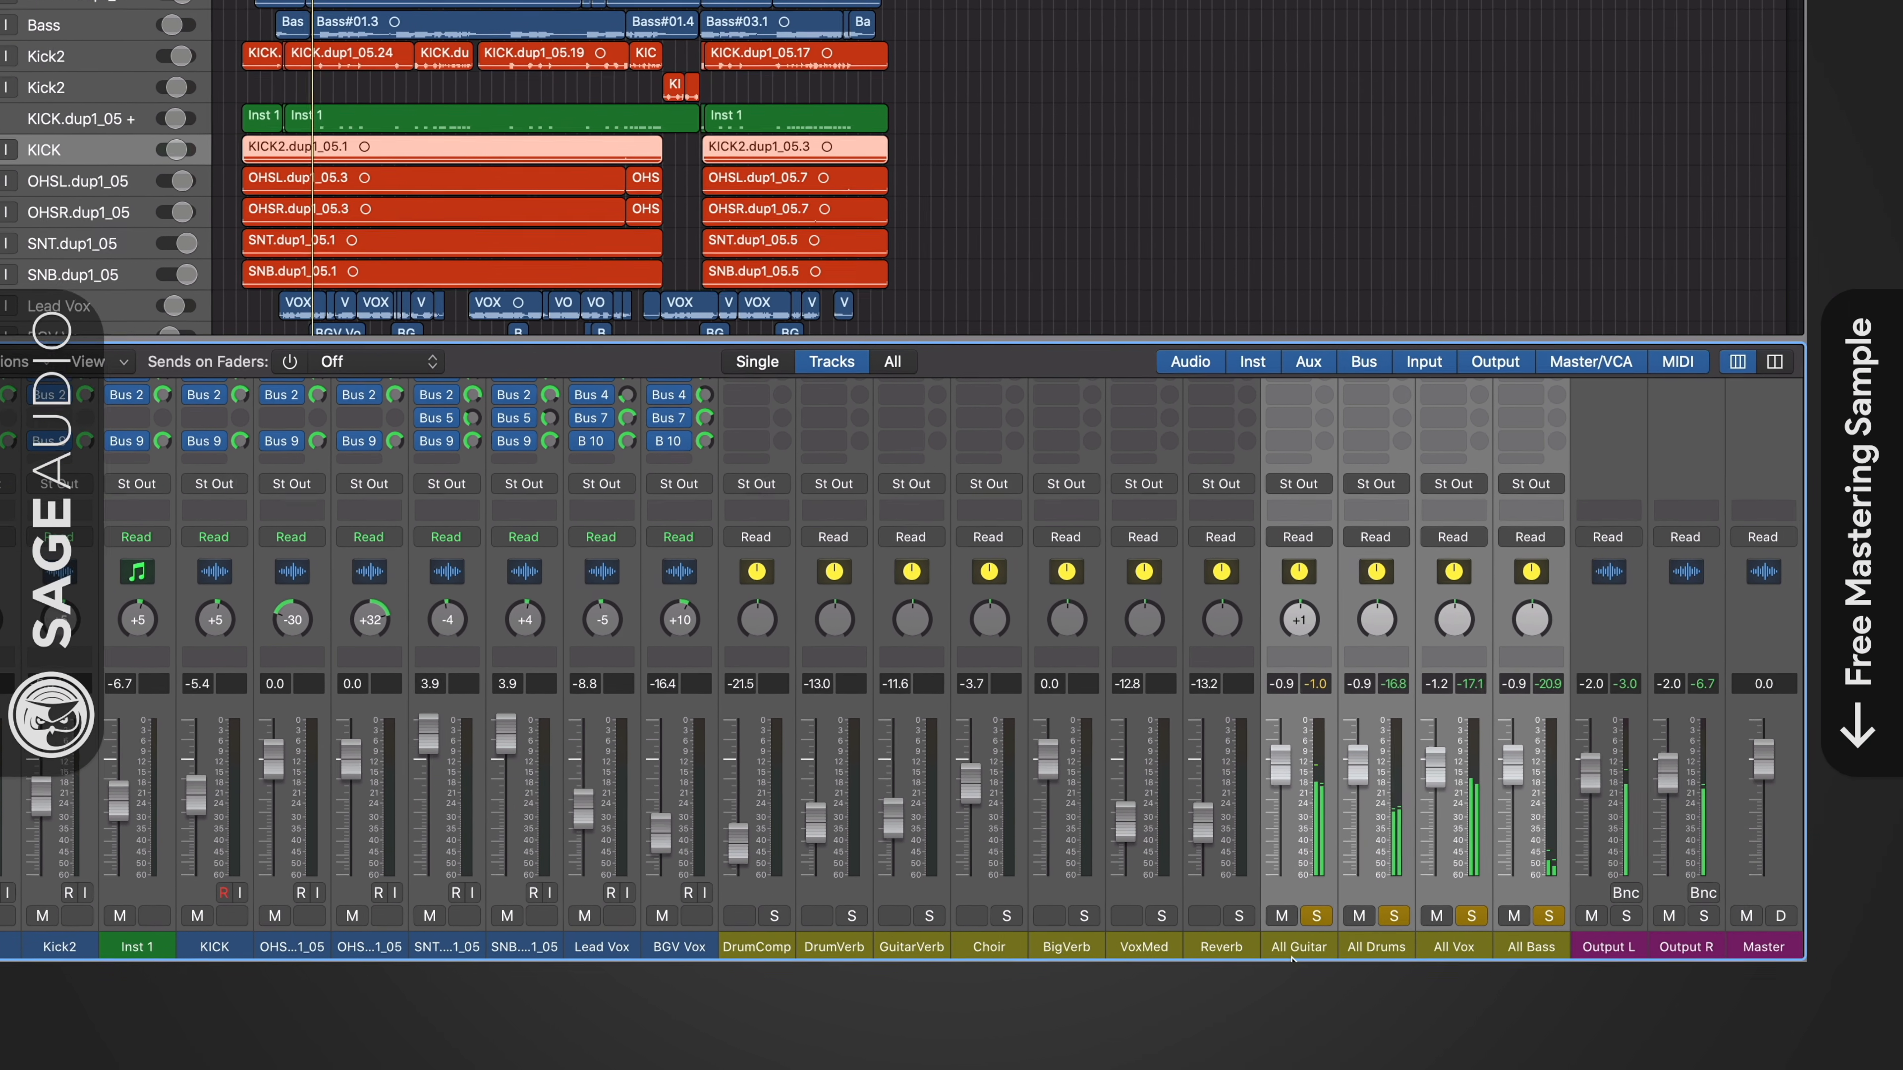
- Select the All Guitar, All Drums, All Vox and All Bass aux channels one by one, and finally all four together
click(1340, 975)
click(1419, 977)
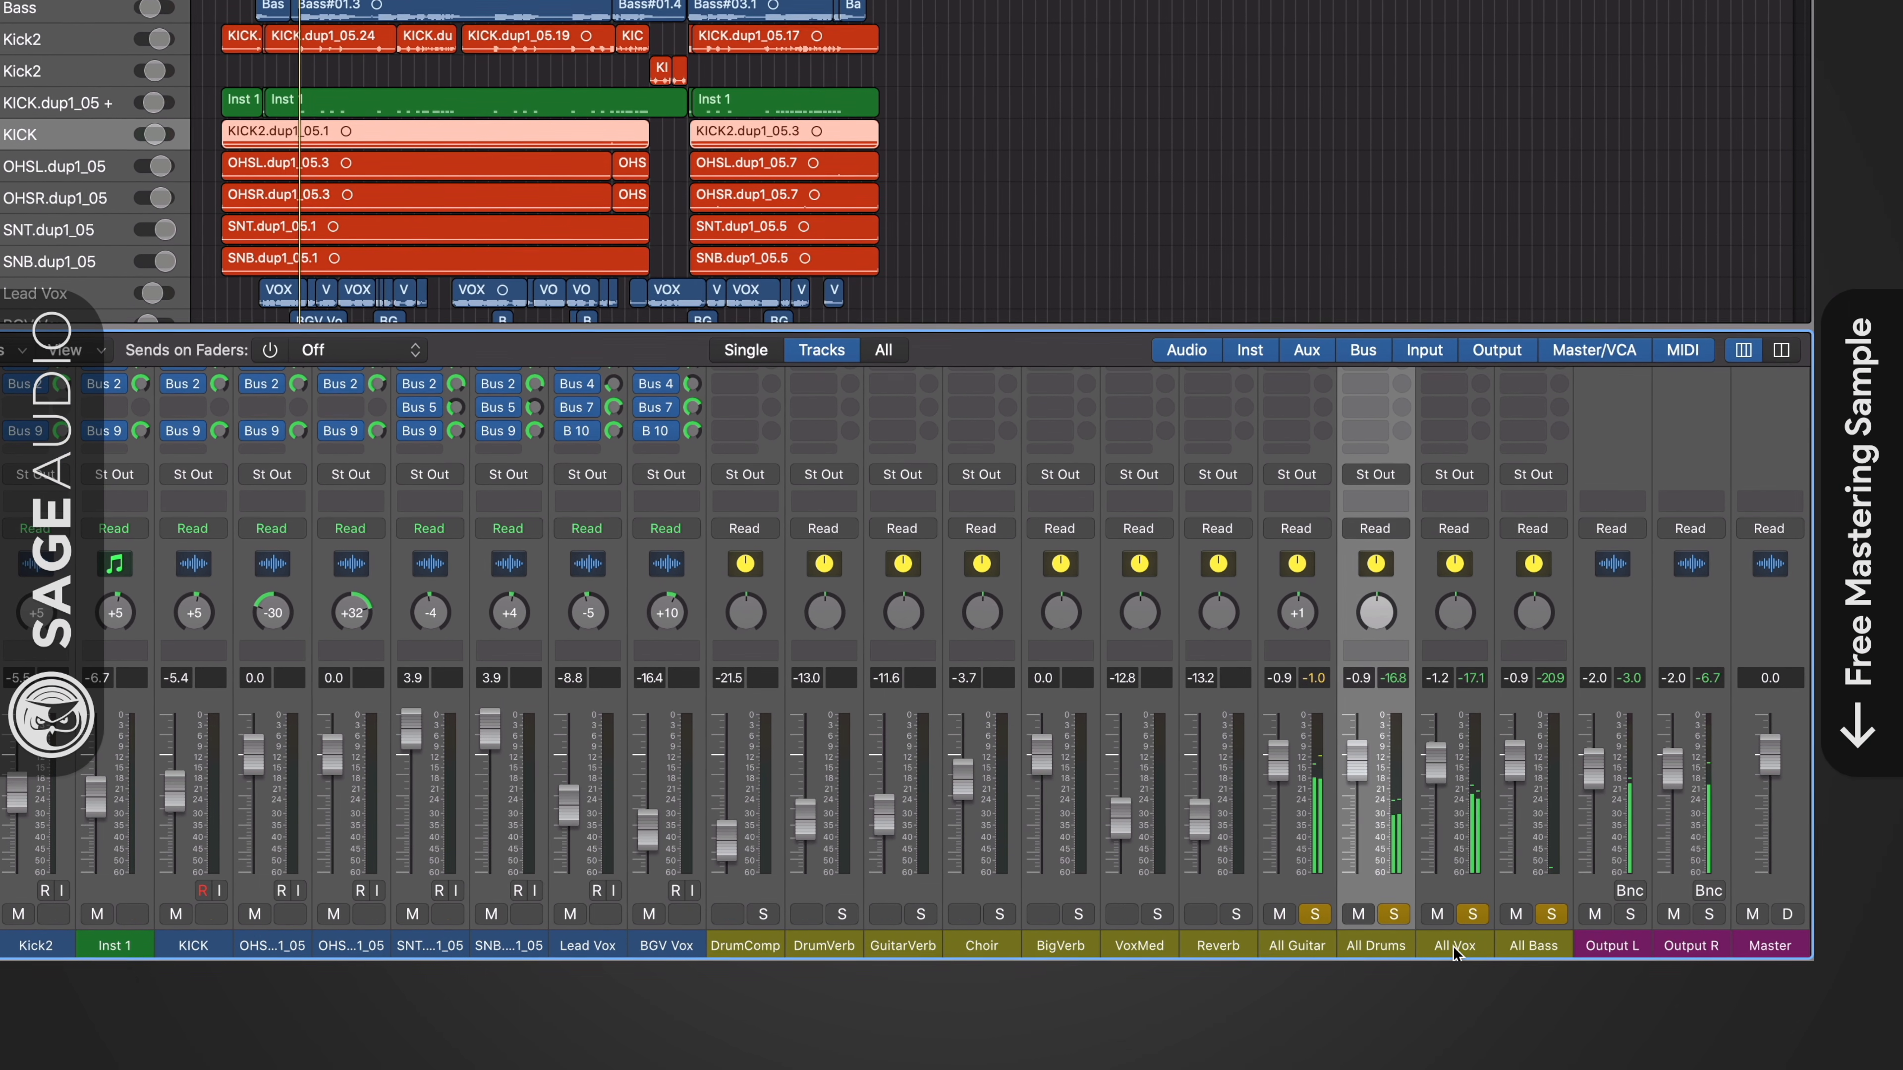
click(1487, 975)
click(1527, 940)
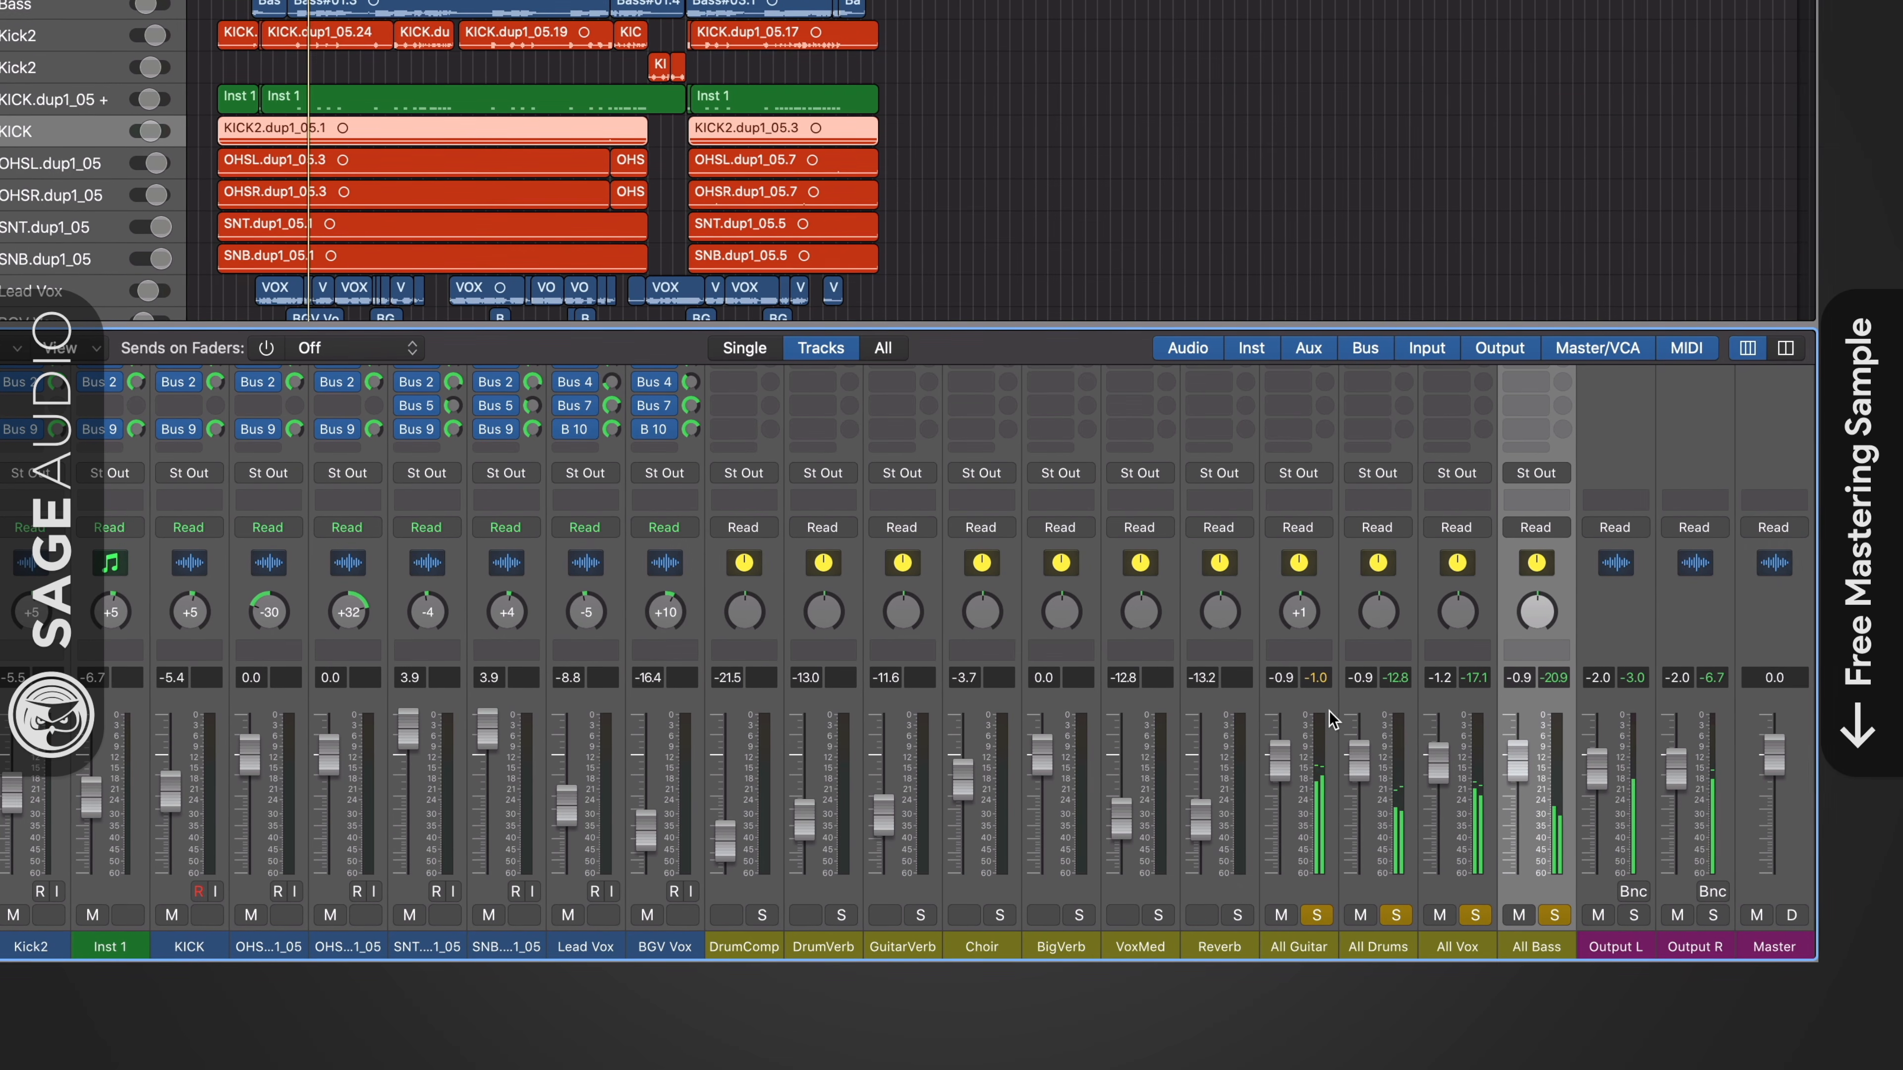
drag(1319, 708, 1540, 714)
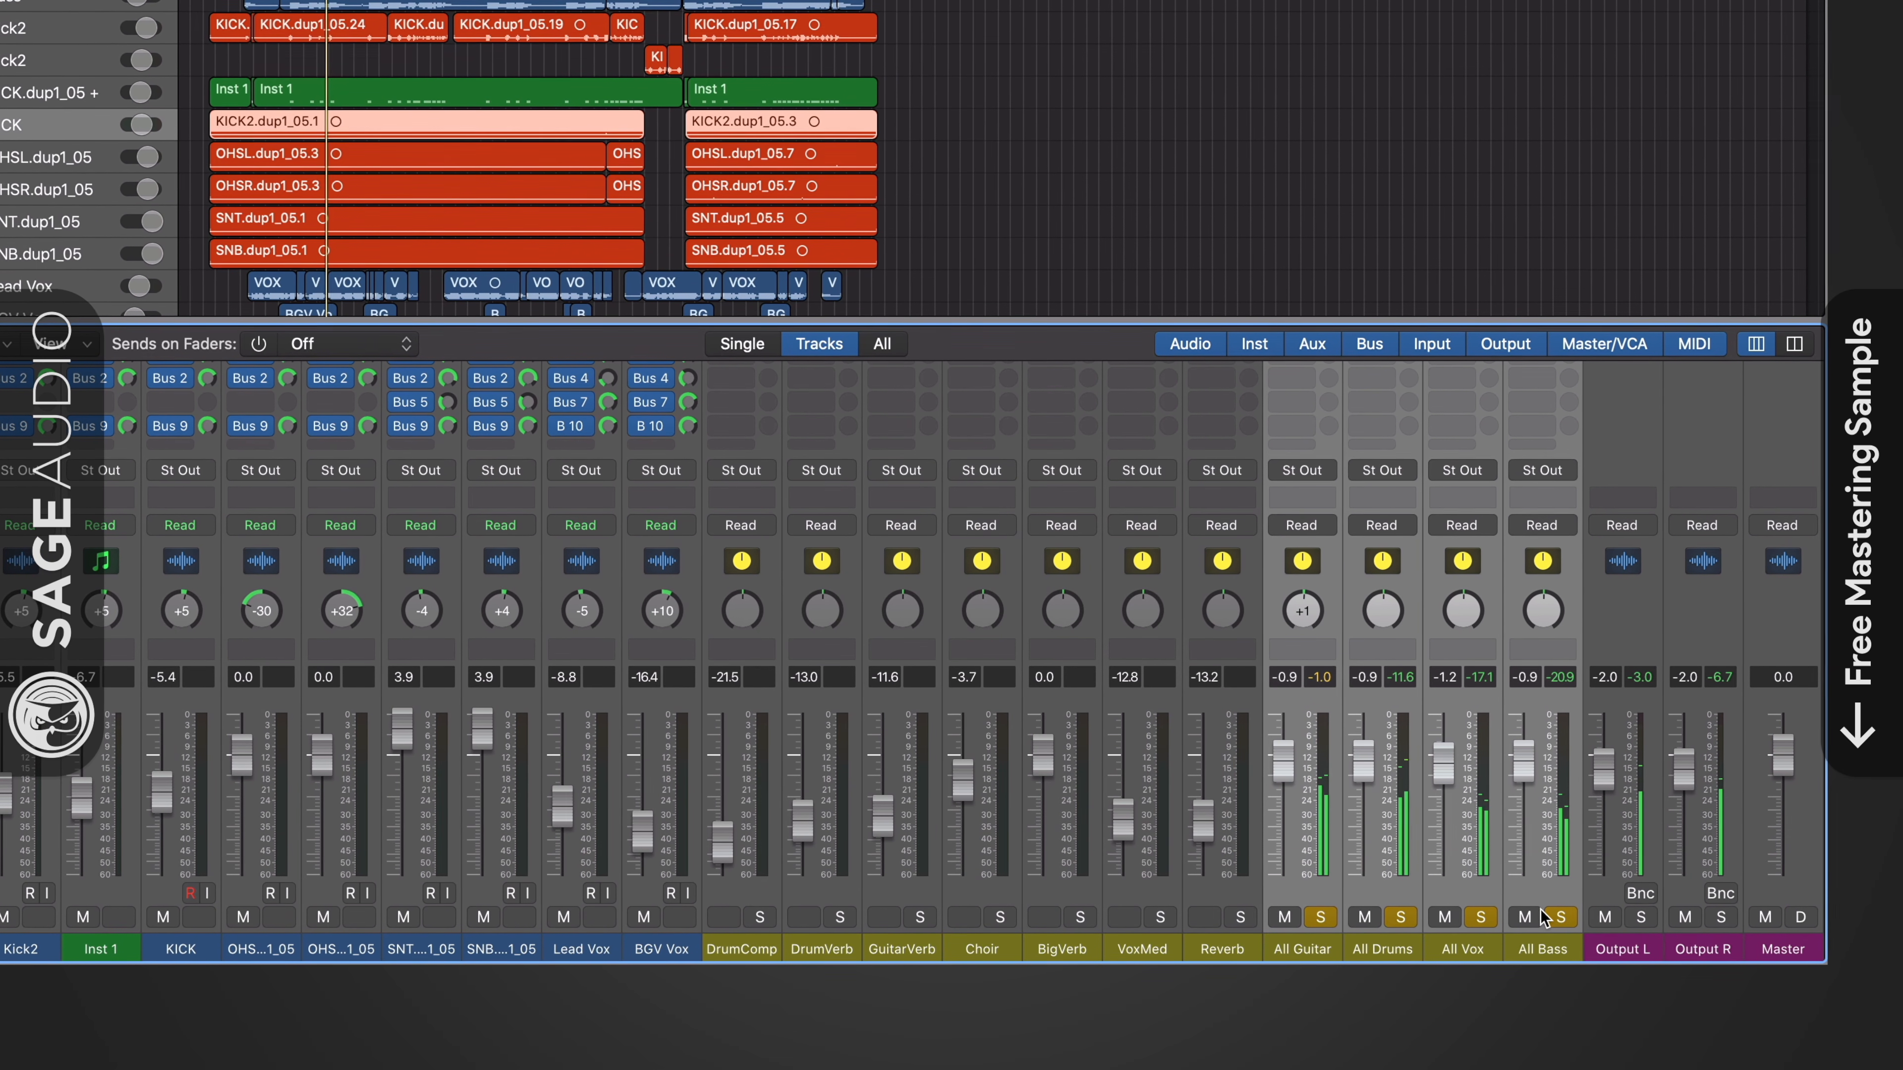
- Lower the All Vox channel to -2.0 dB and the All Bass channel to -2.3 dB
scroll(1346, 766, left, 5)
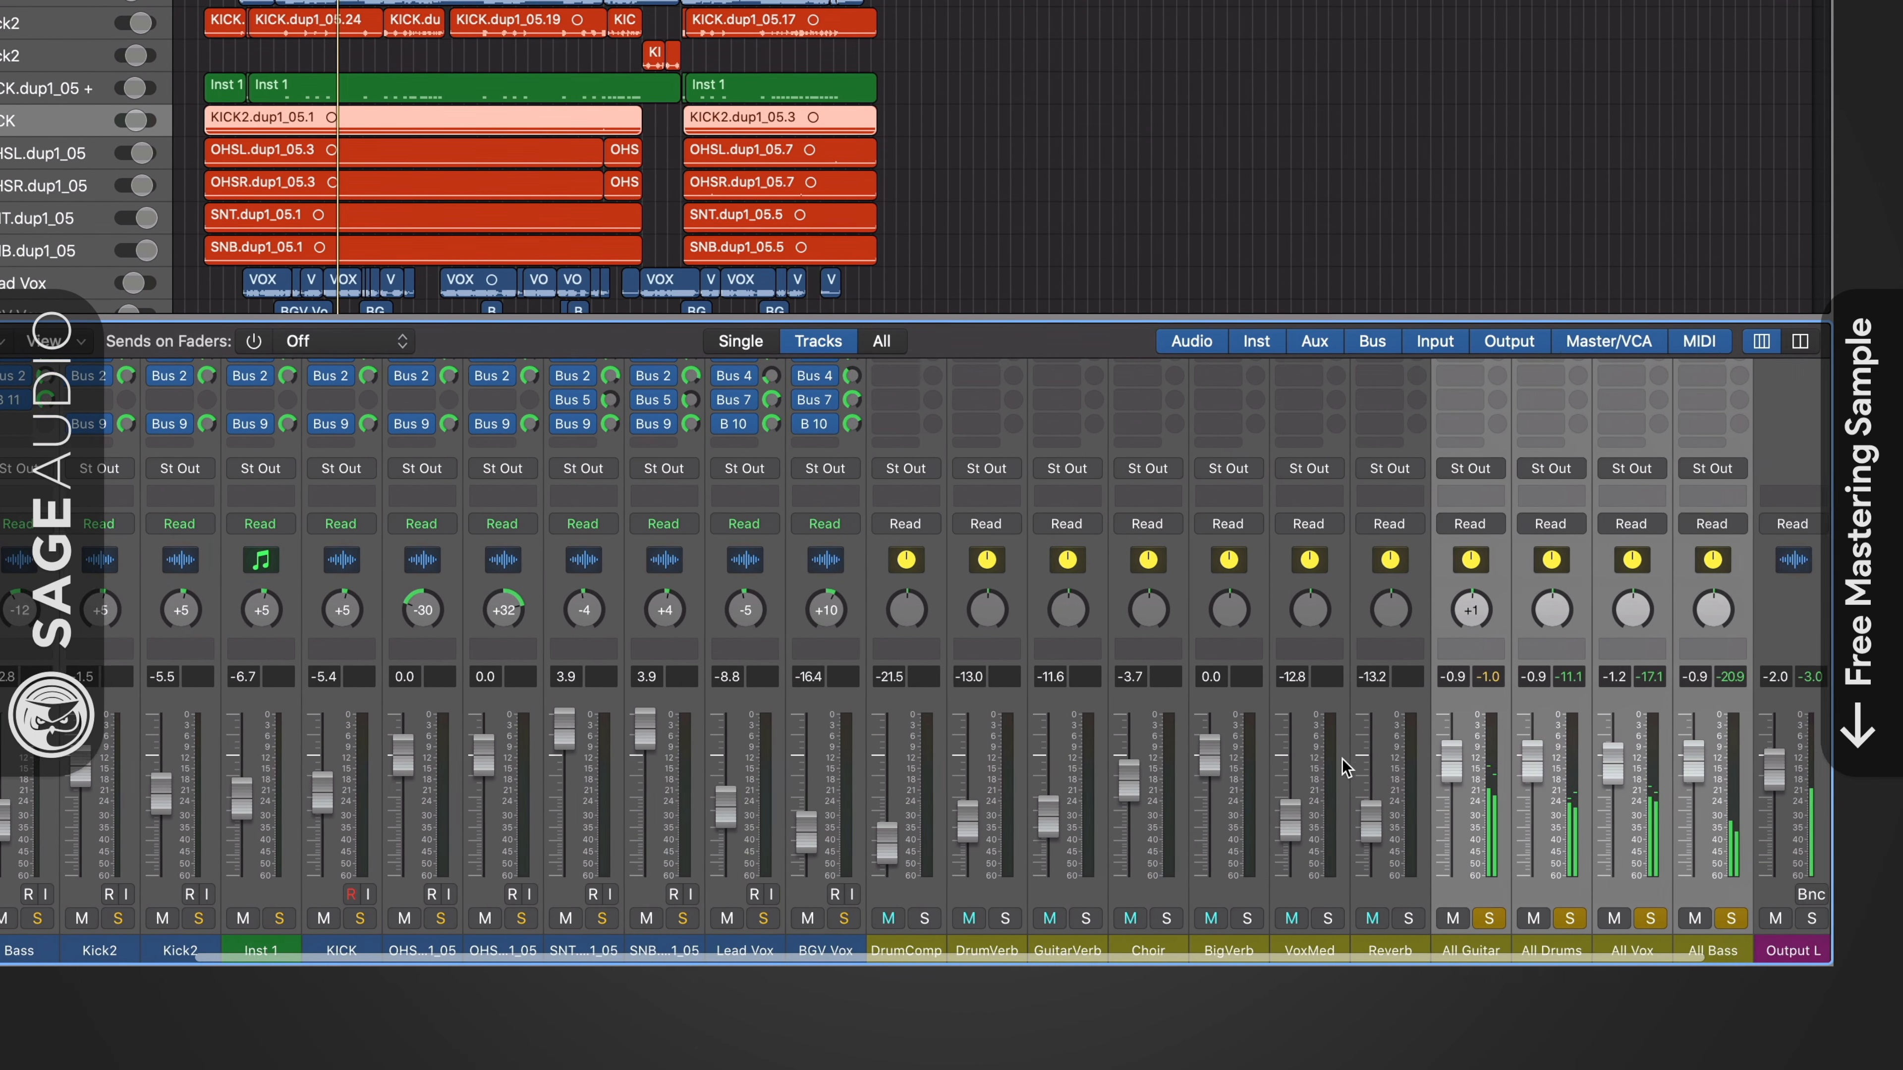
scroll(1346, 766, left, 3)
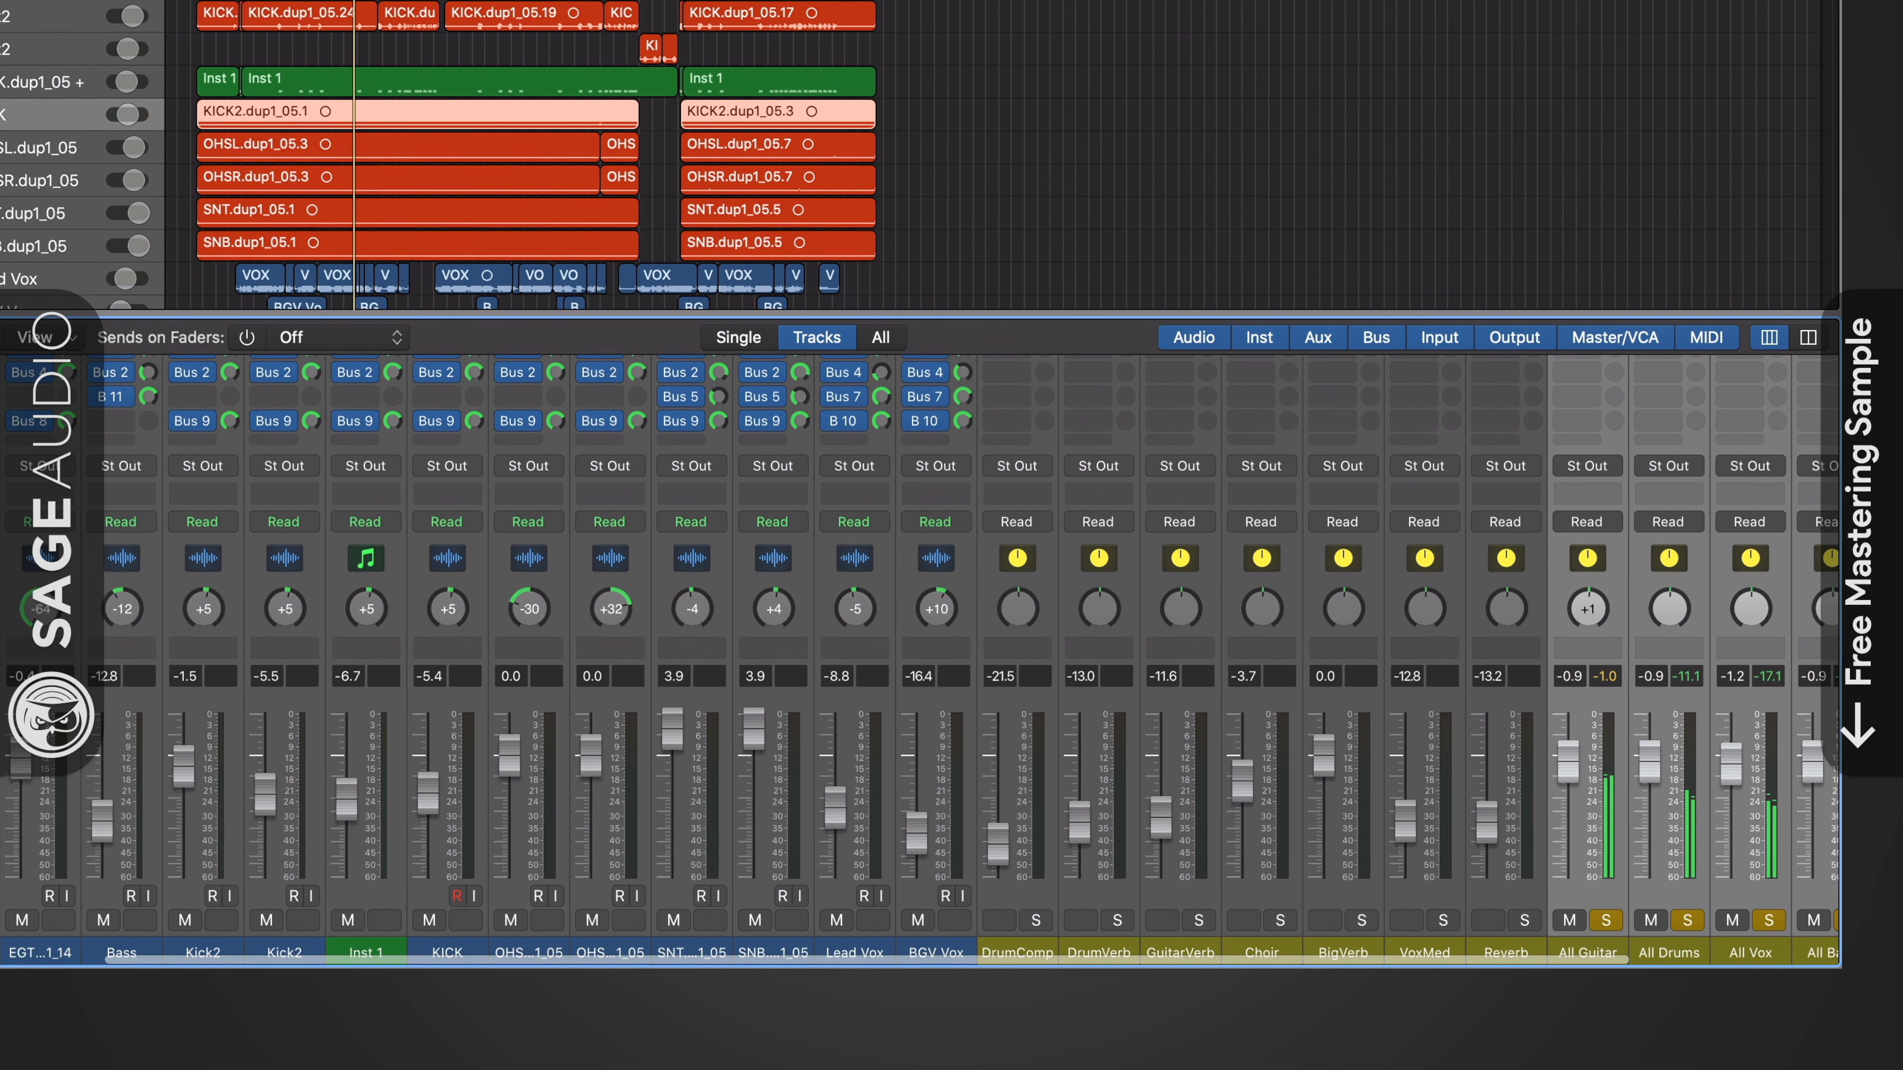
scroll(1427, 677, right, 6)
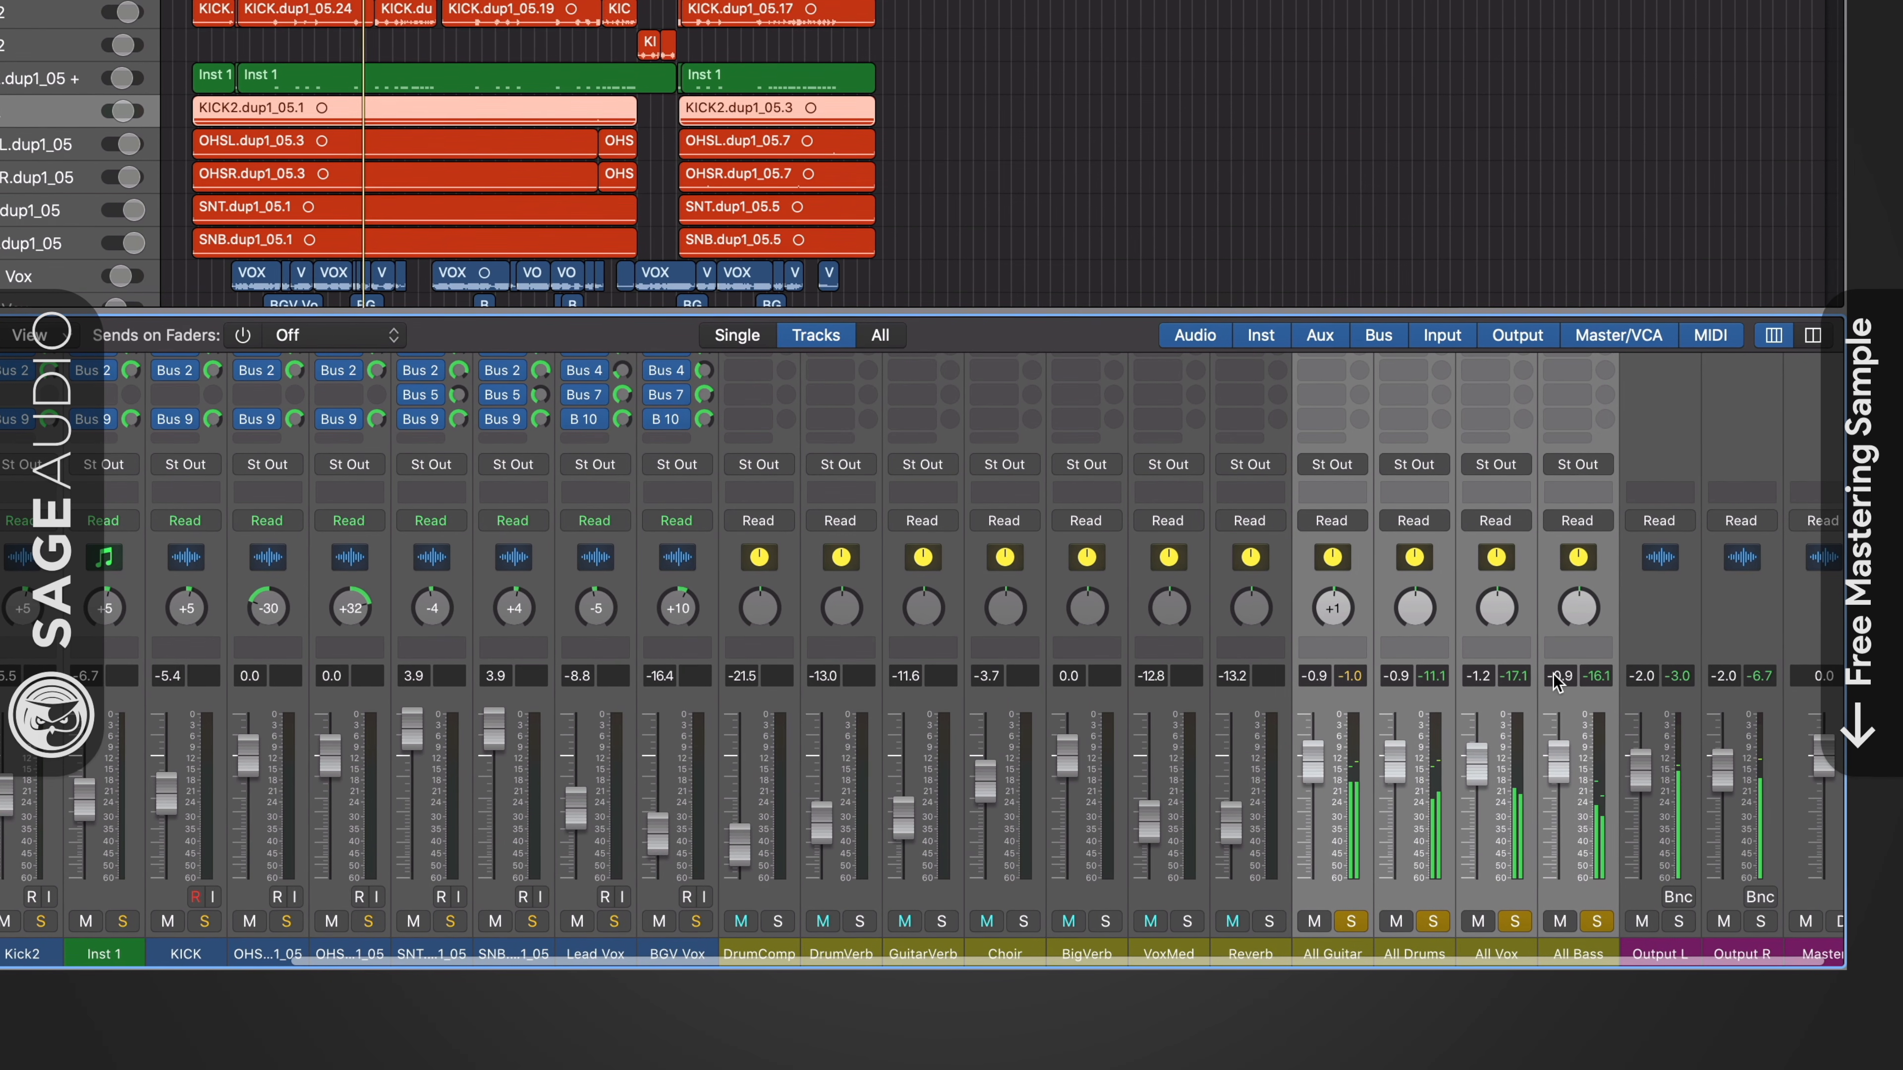
click(1686, 706)
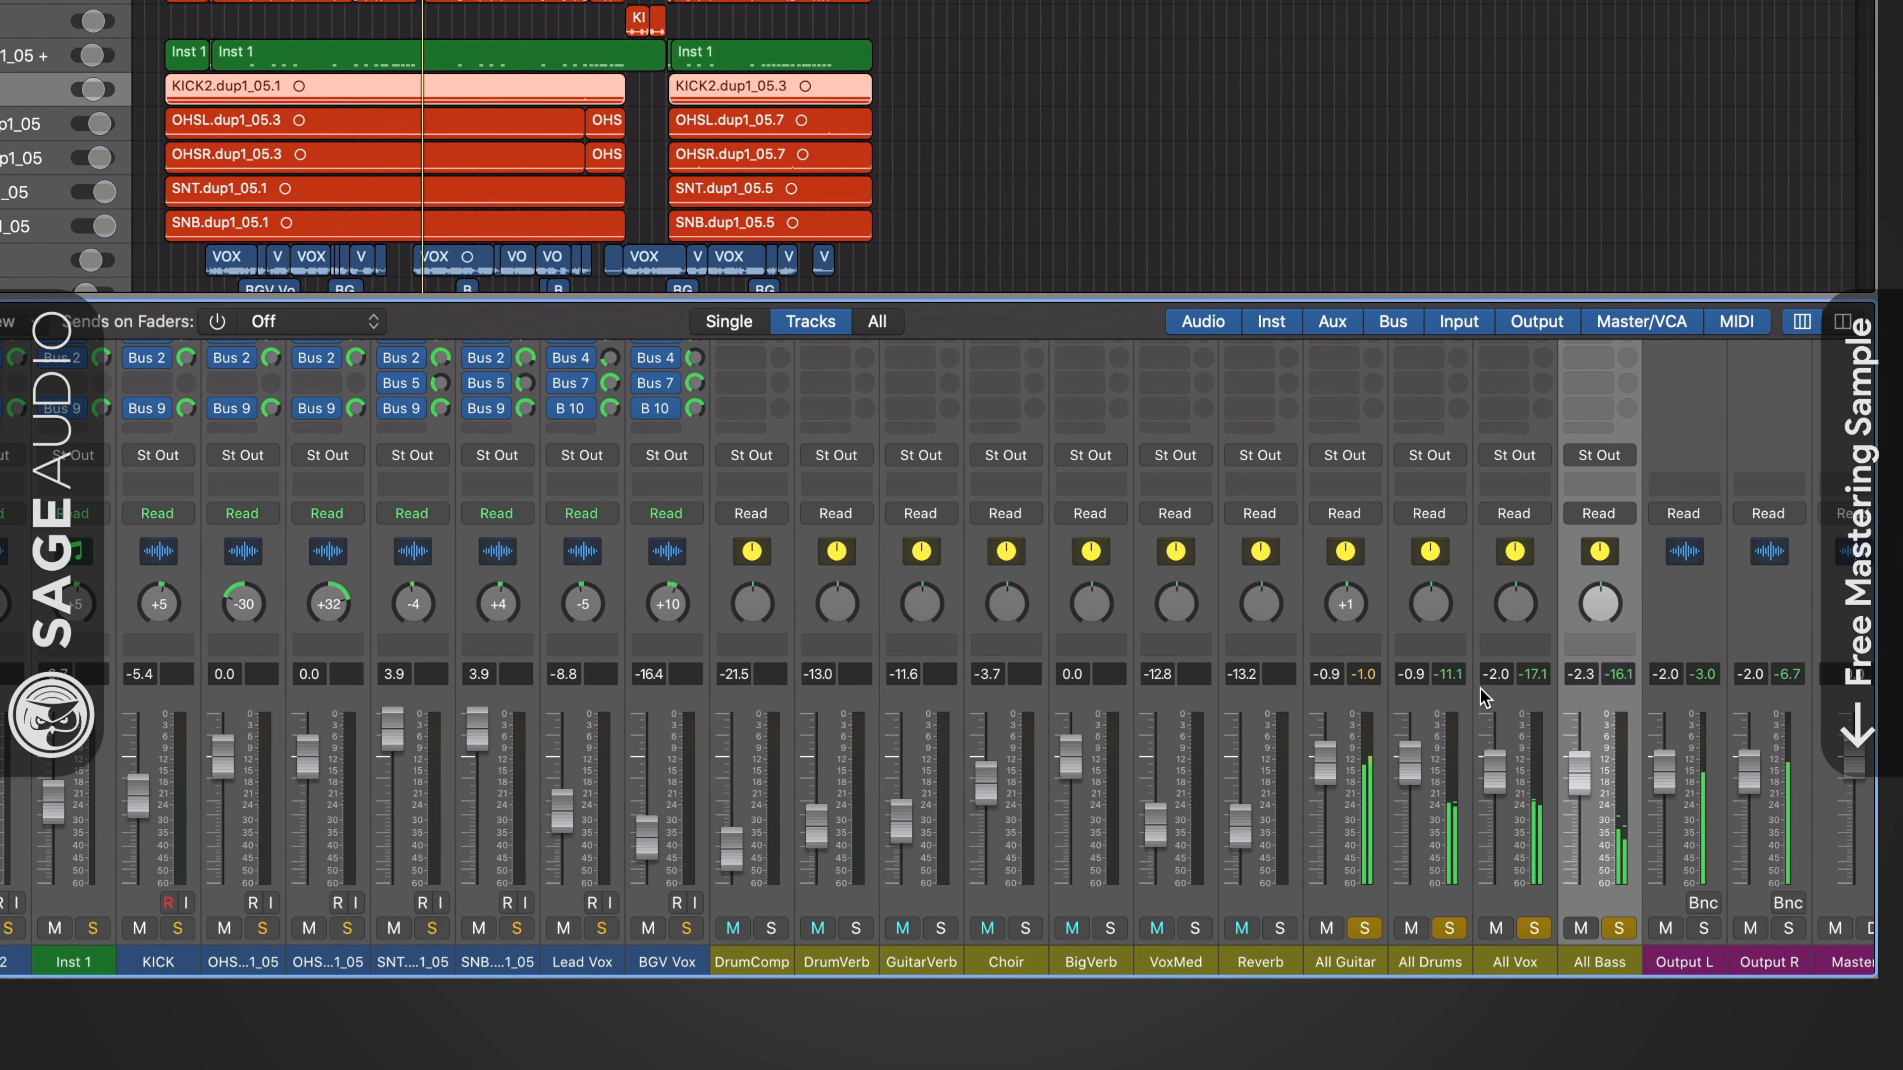
- Review the plug-in choices for the All Guitar aux channel's empty insert slot without adding one
scroll(1483, 698, up, 5)
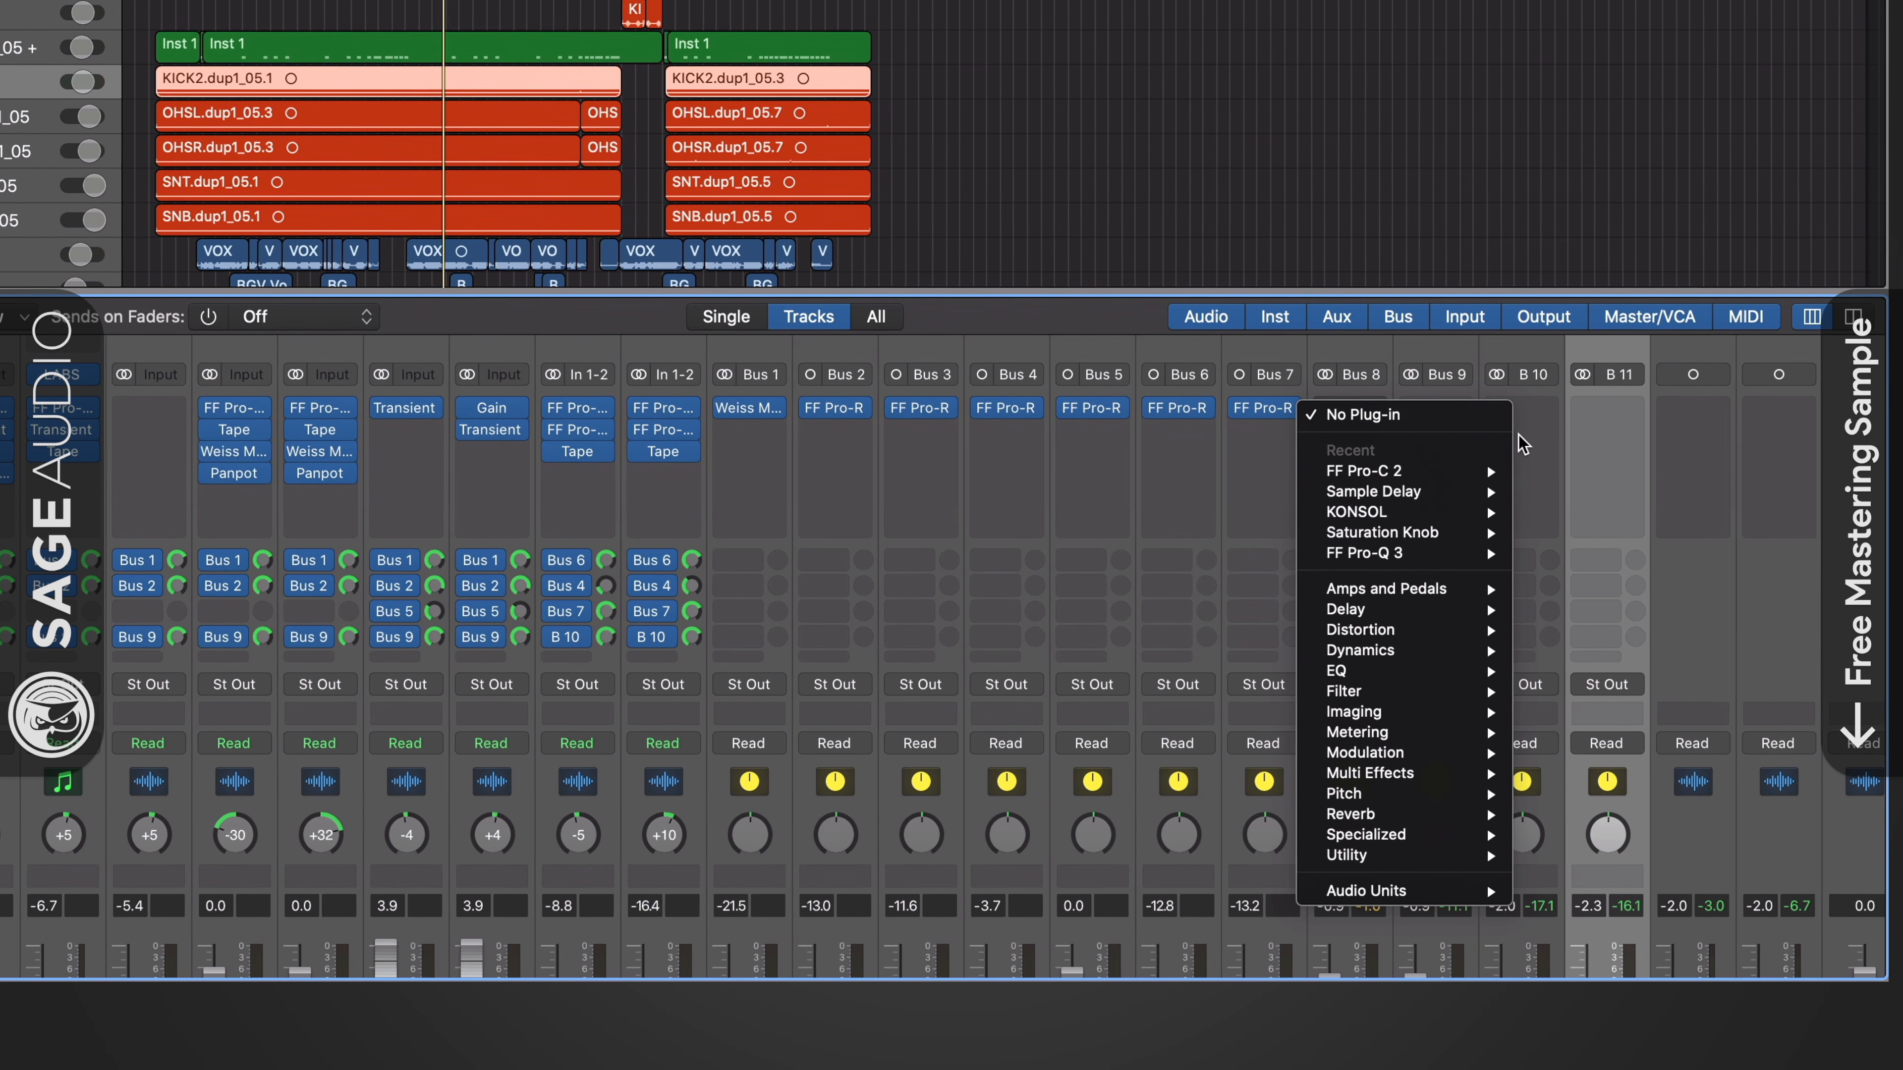
click(1527, 446)
scroll(1527, 450, down, 5)
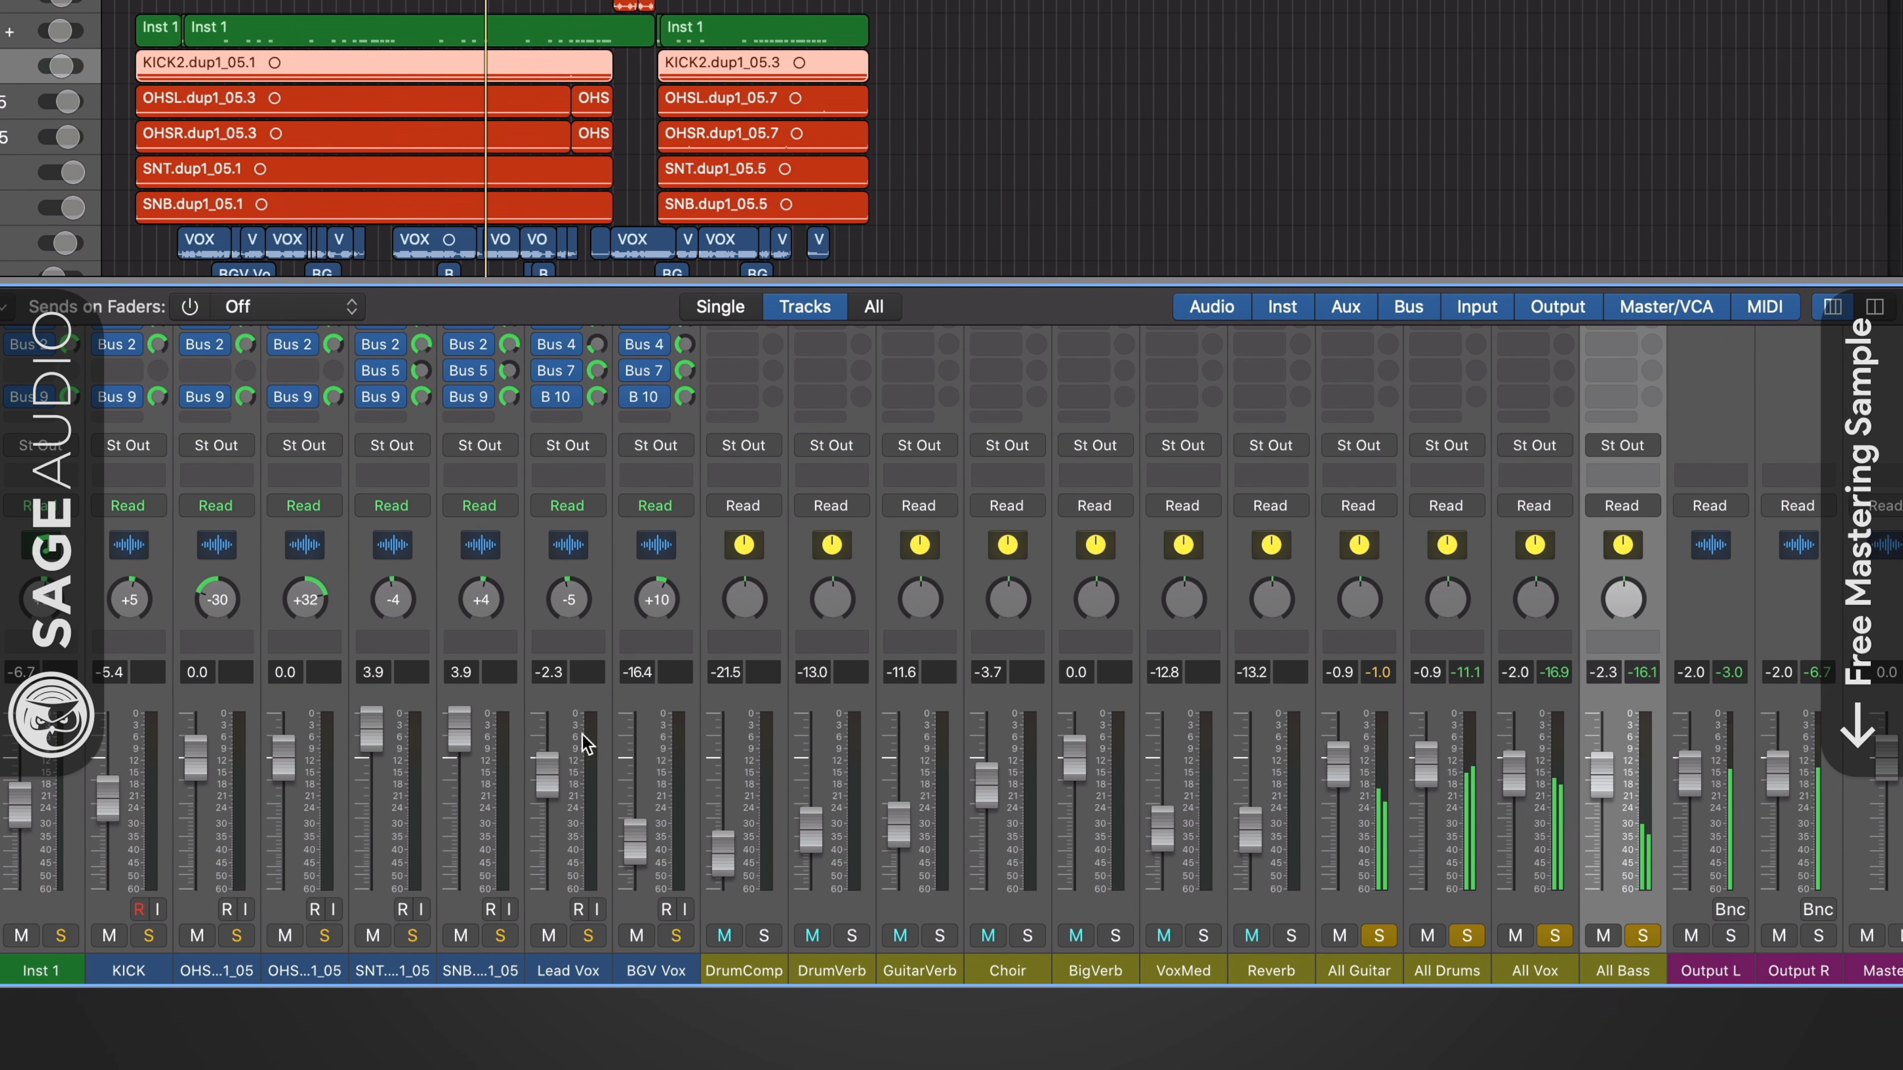
- Set the Lead Vox track's volume to -4.1 dB and switch its solo on and off again
click(599, 744)
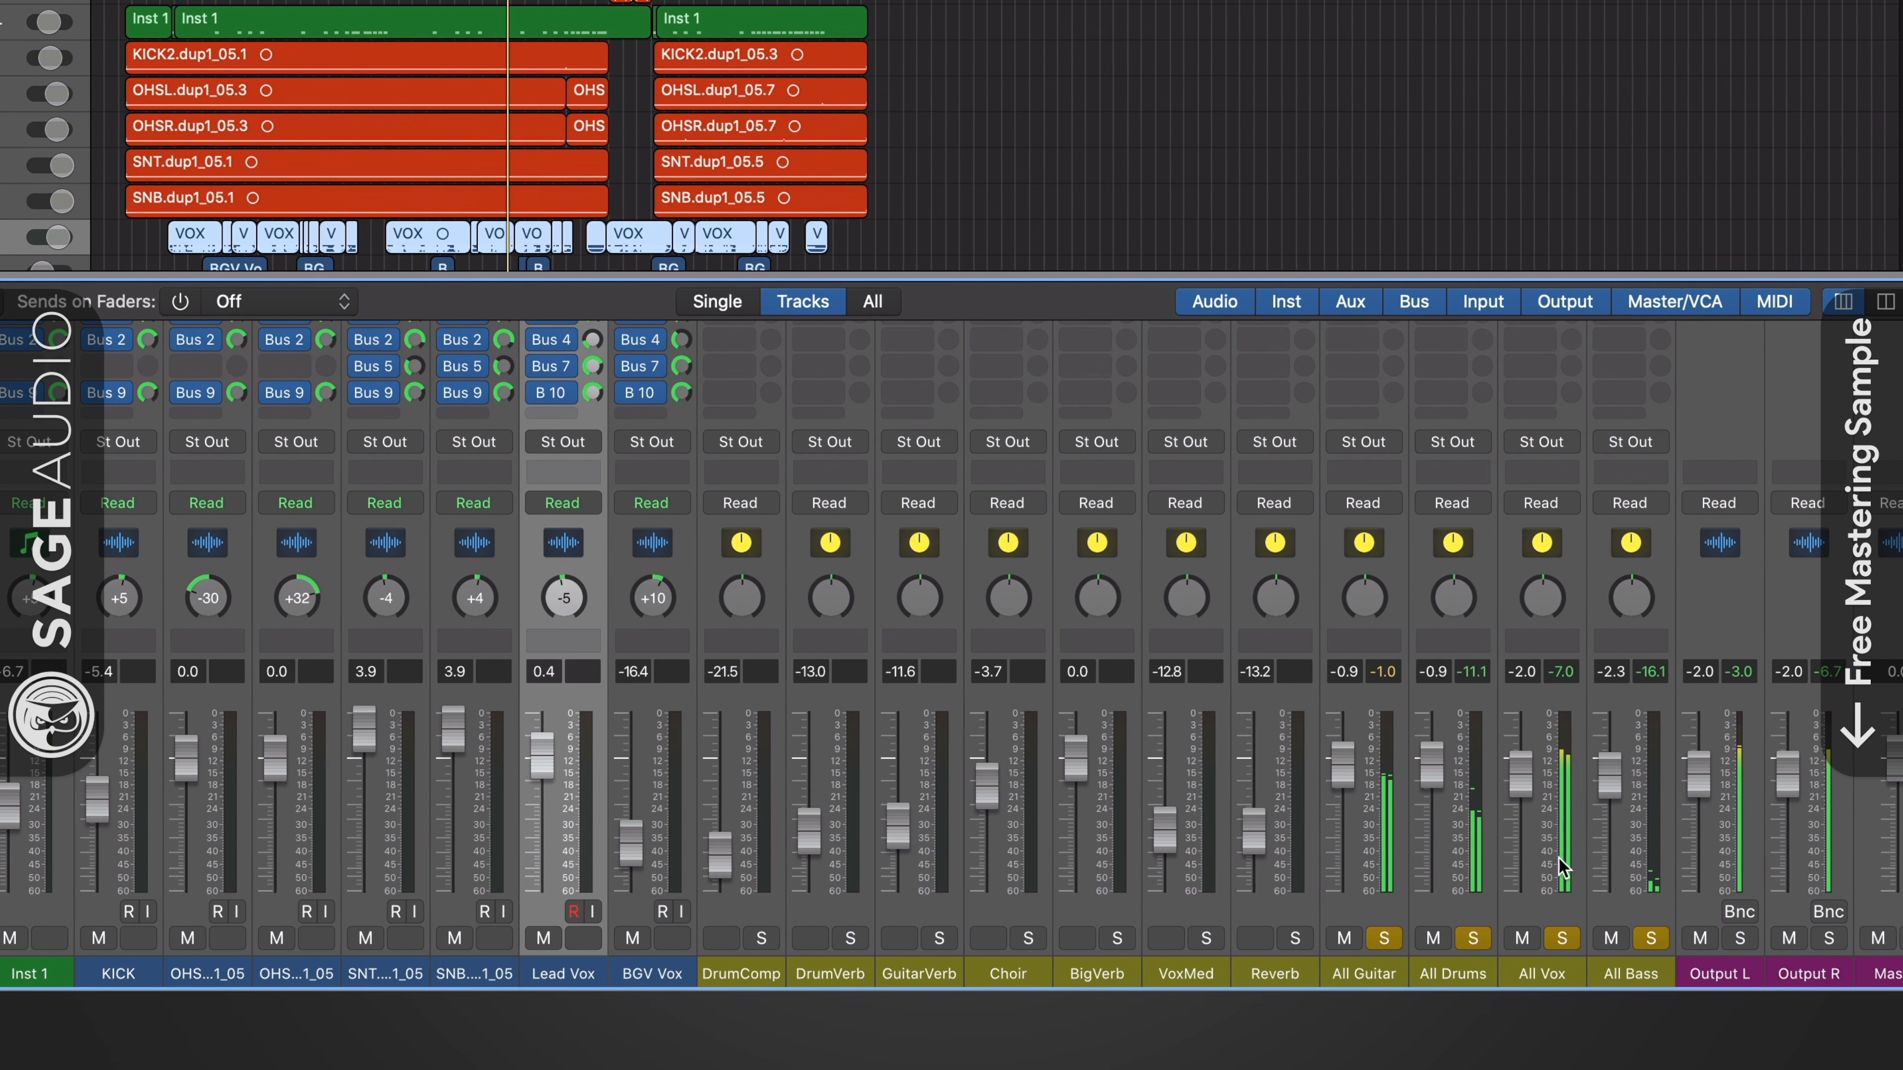
drag(541, 759, 530, 836)
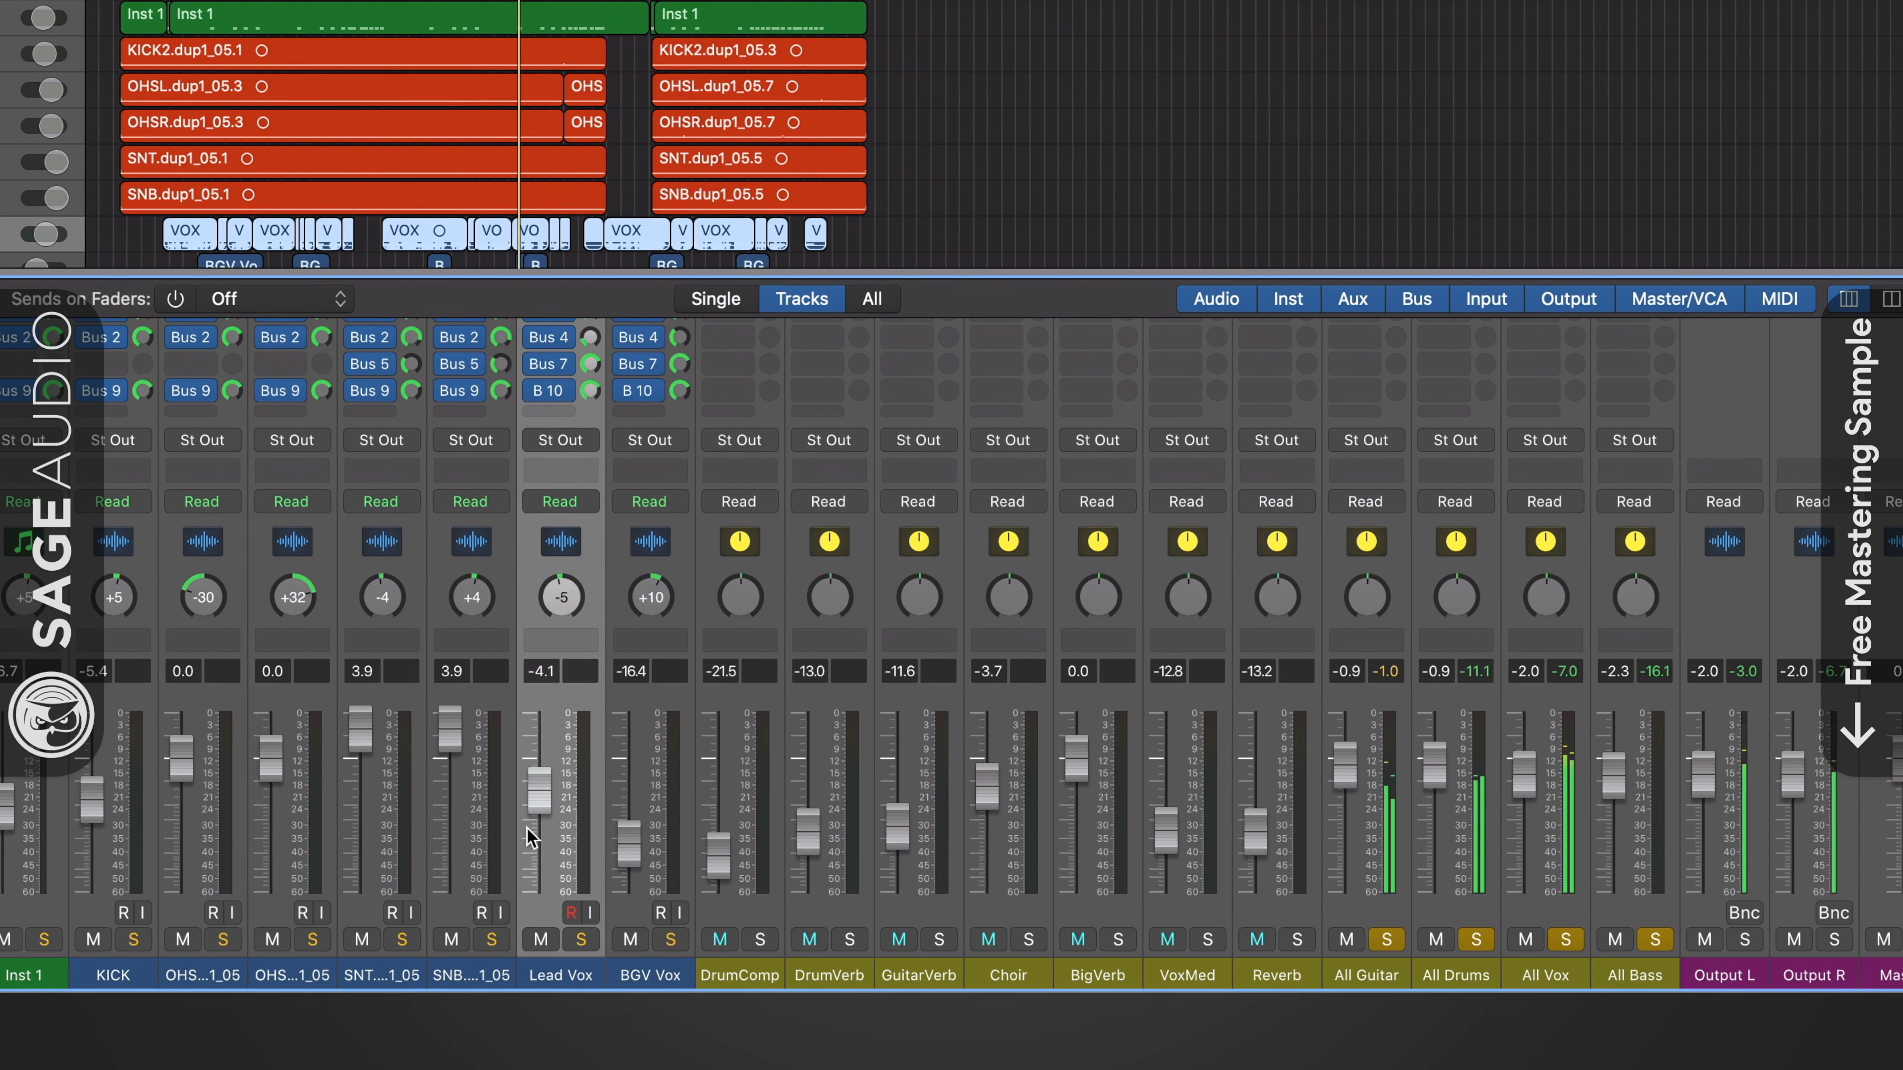
click(590, 948)
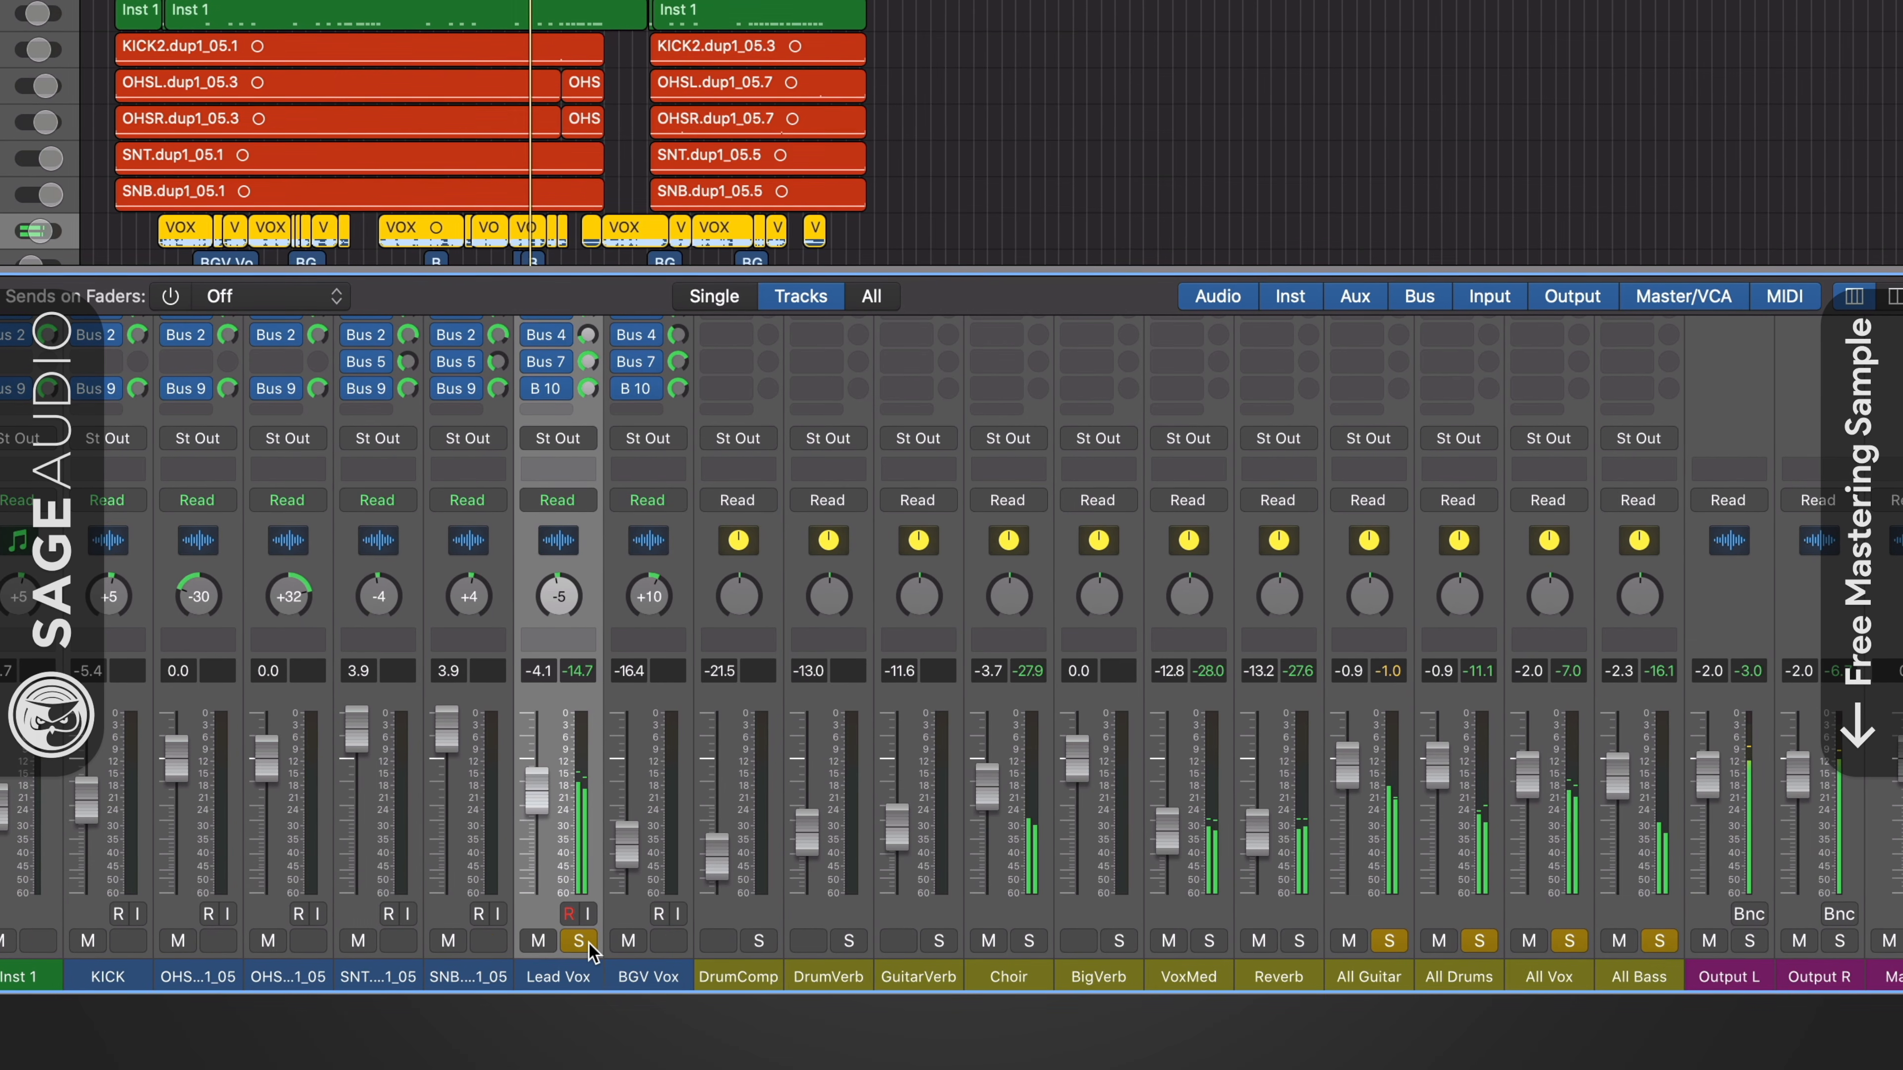
click(589, 946)
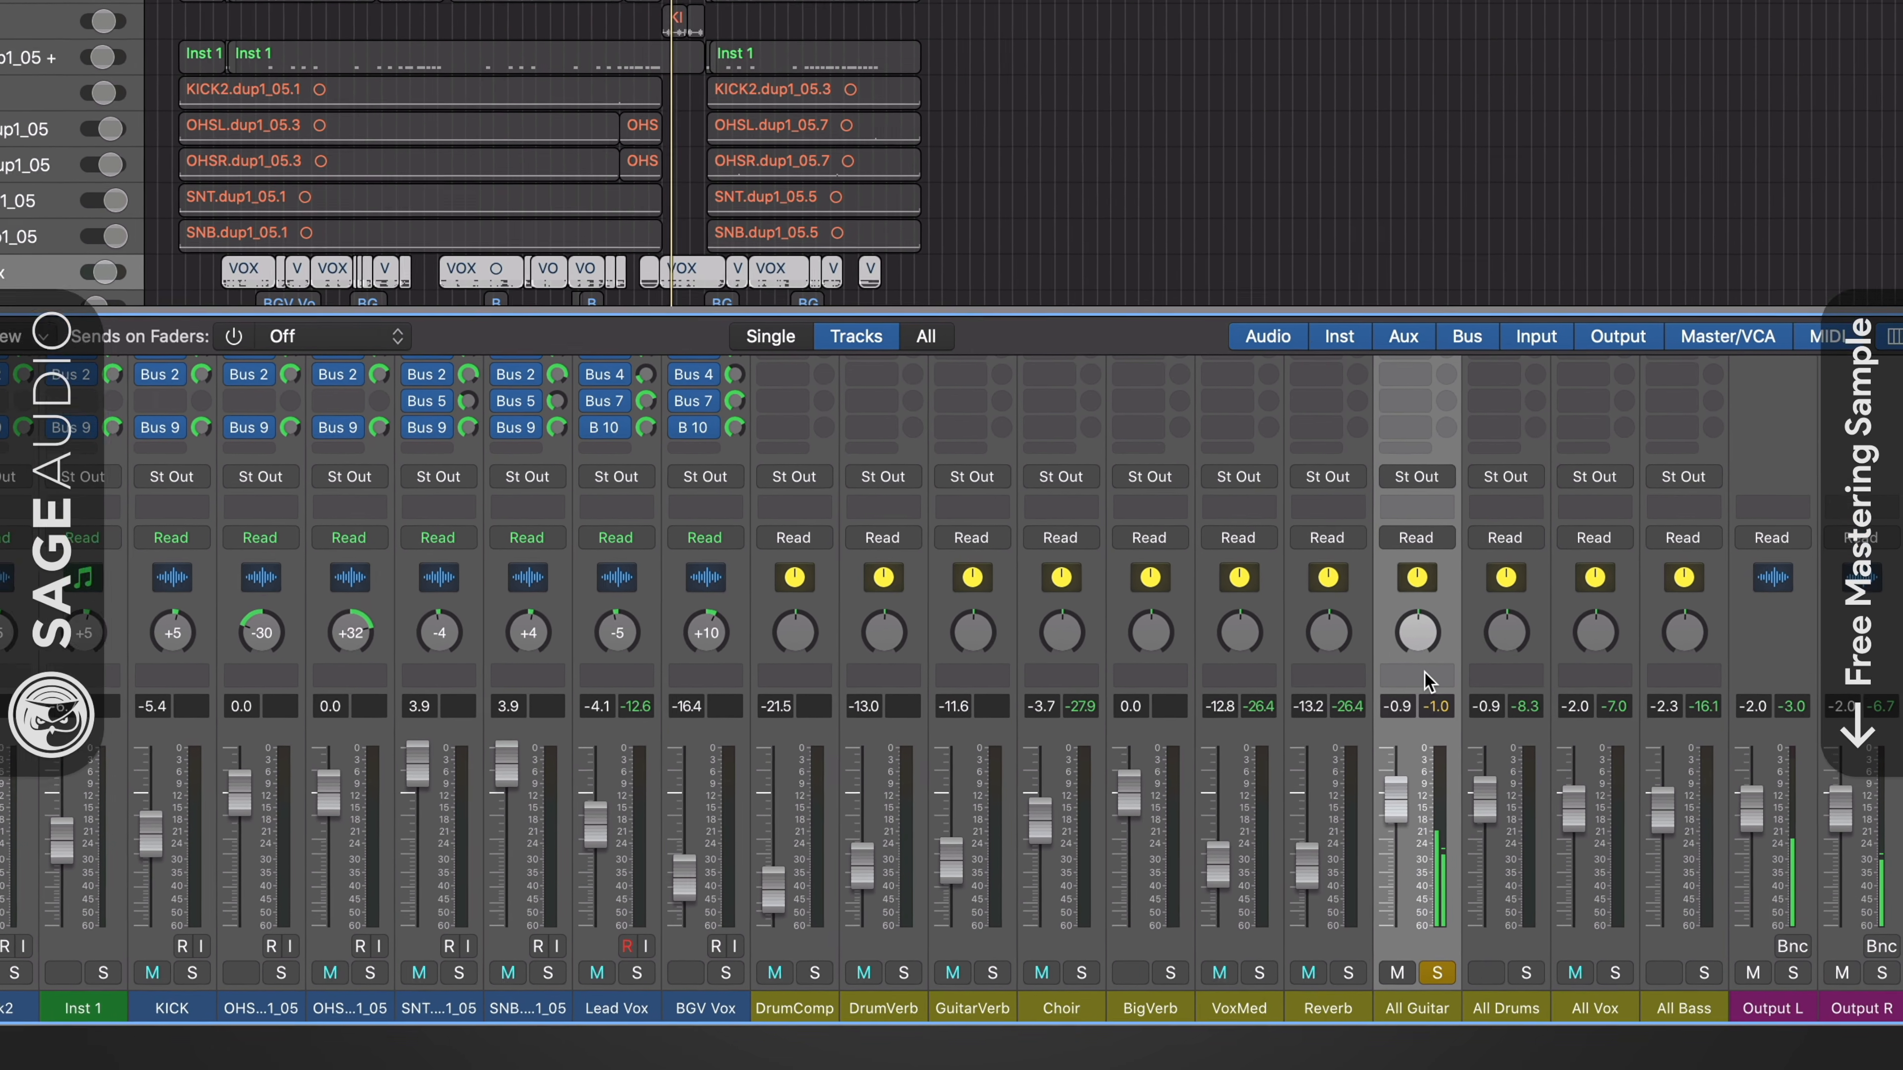
- Review the bounce settings with All Guitar soloed, cancel without bouncing, and play the song with the All Drums channel soloed
key(super+b)
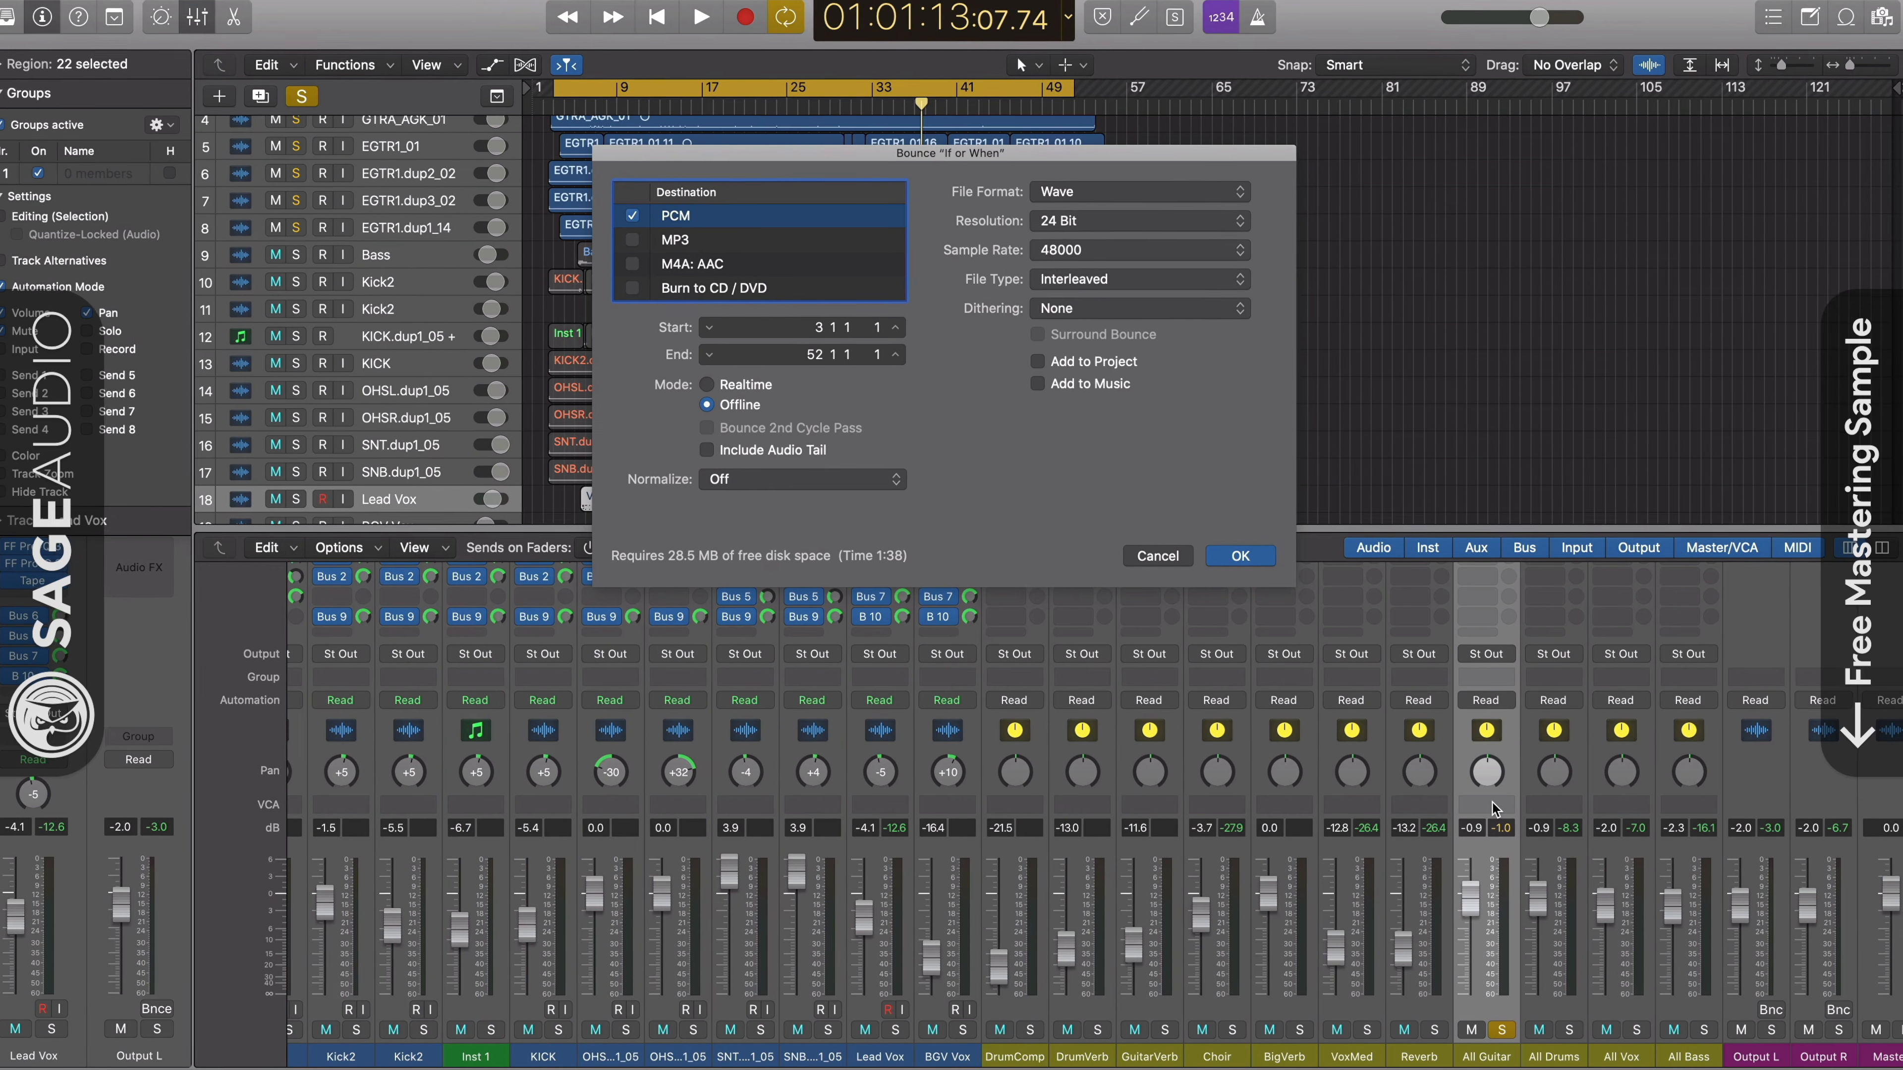
click(1164, 557)
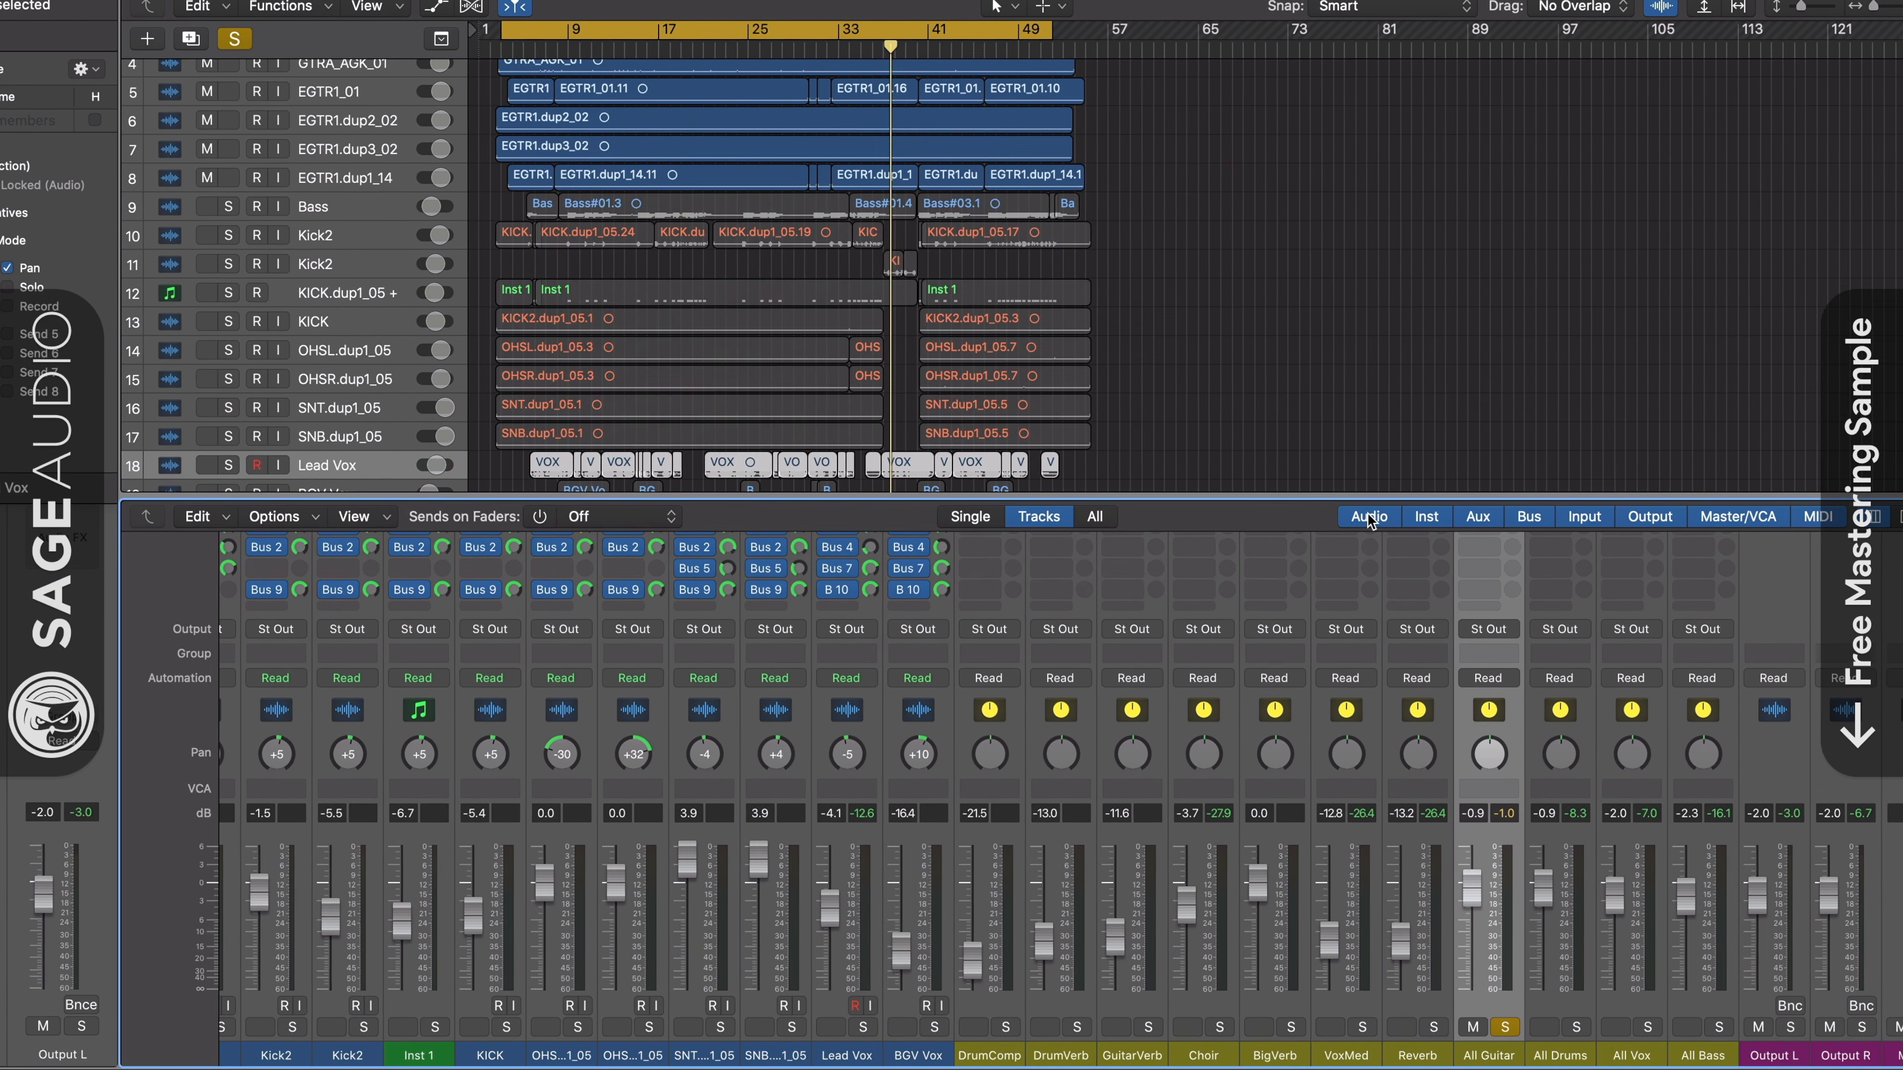
key(space)
click(1576, 1028)
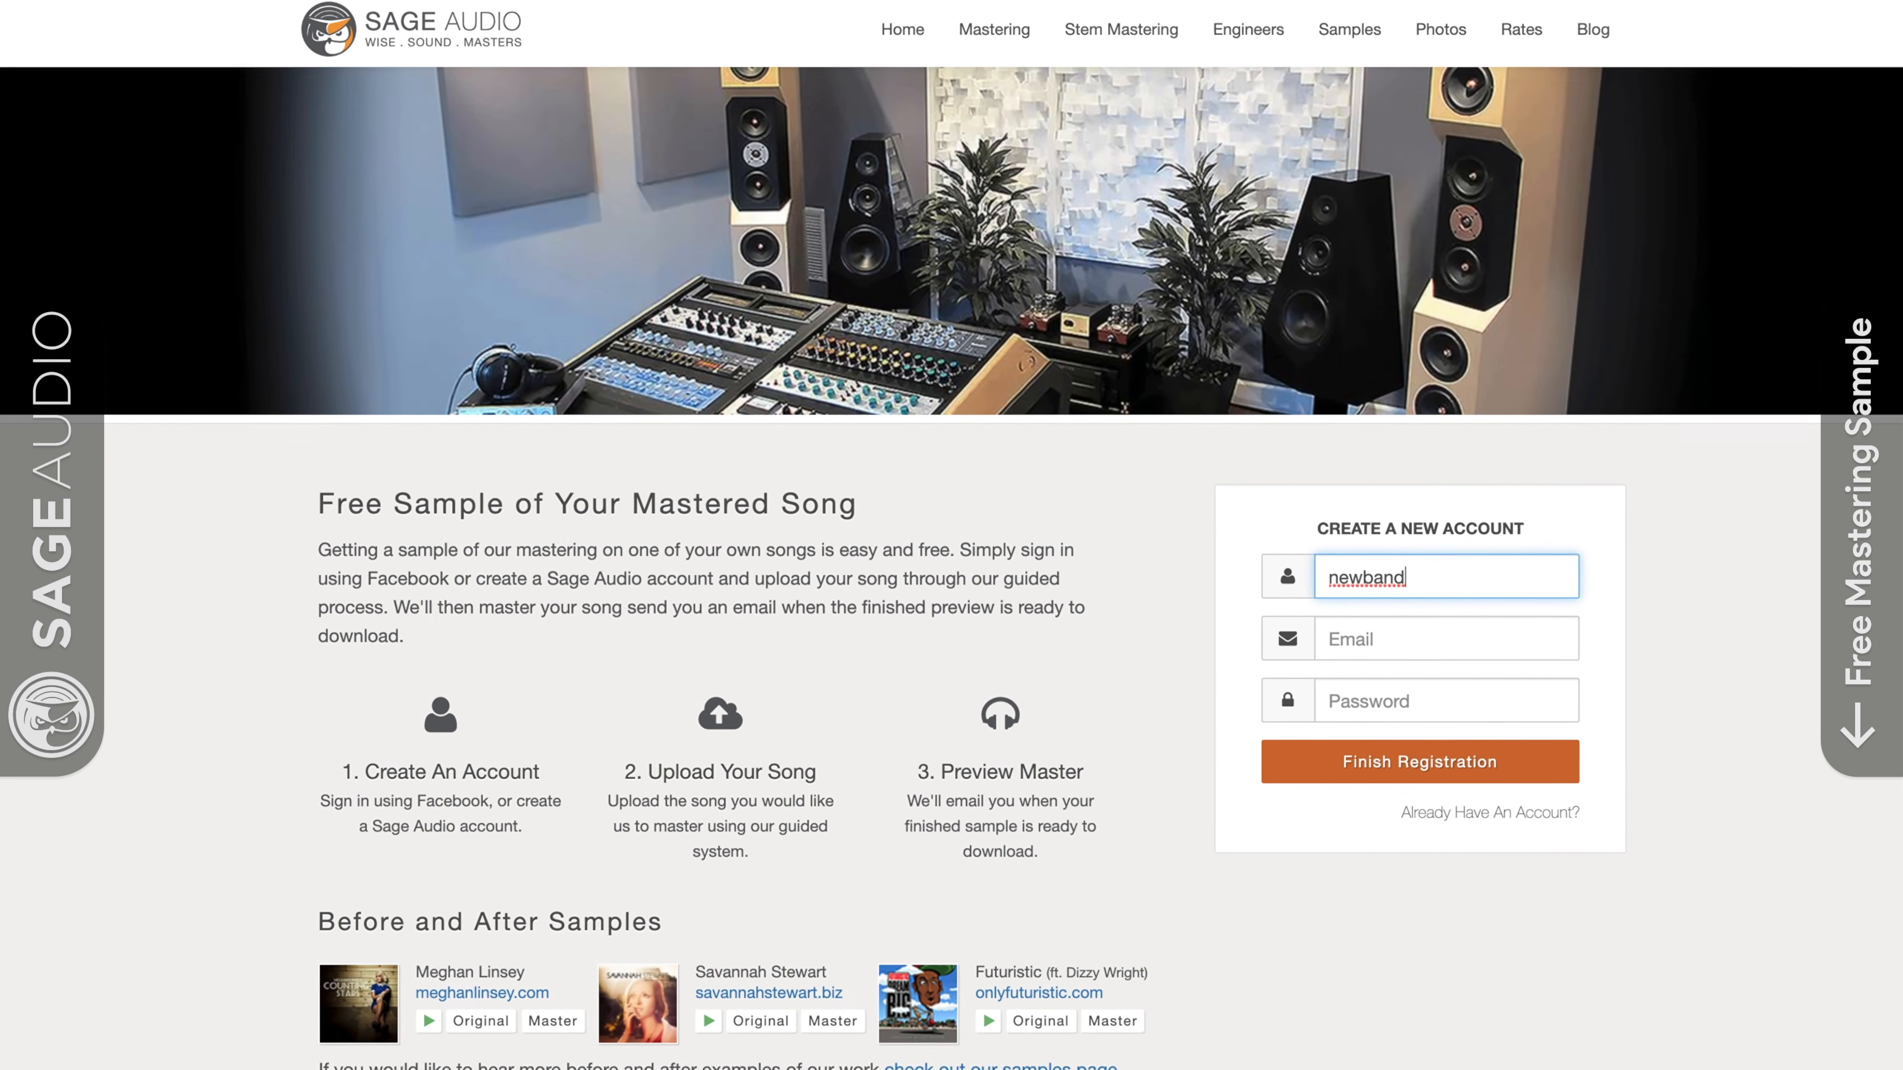
- Switch to the Sage Audio website and fill in the e-mail field of the new account form
click(1370, 631)
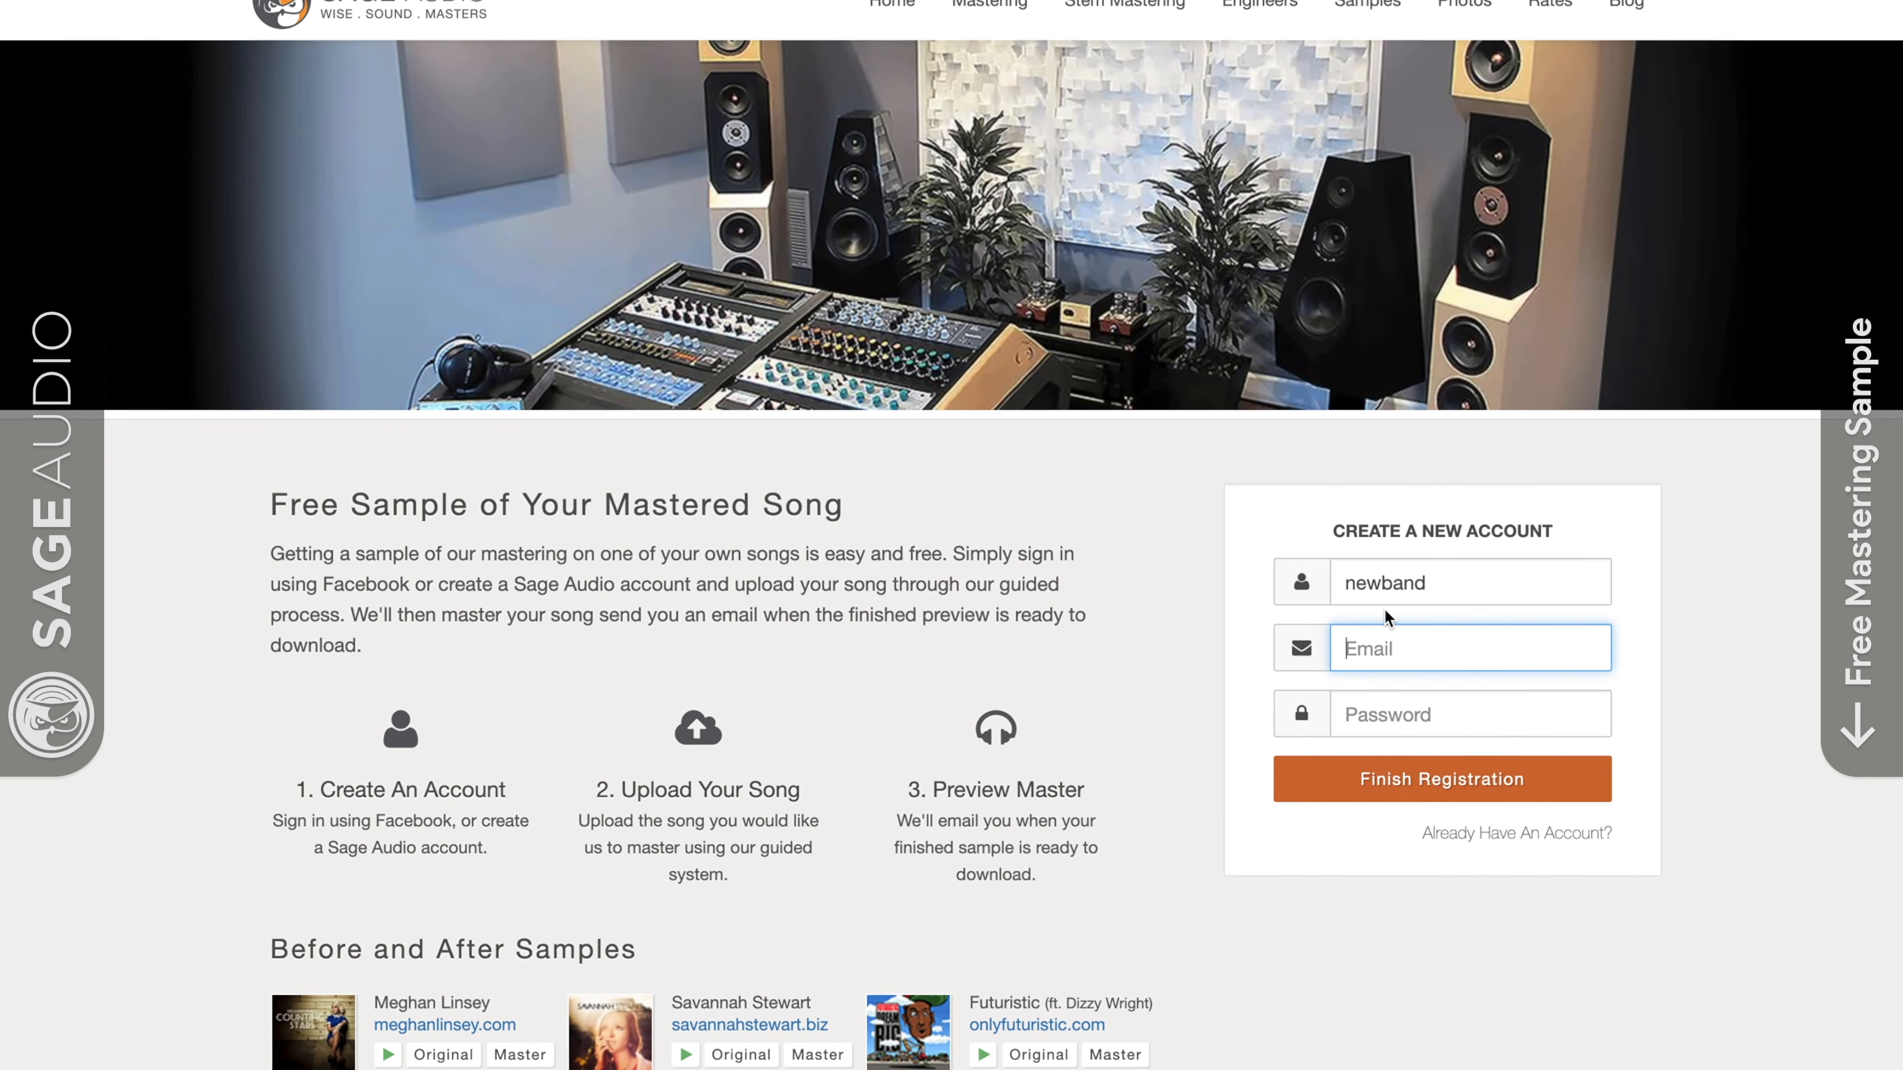
text(newmusic1)
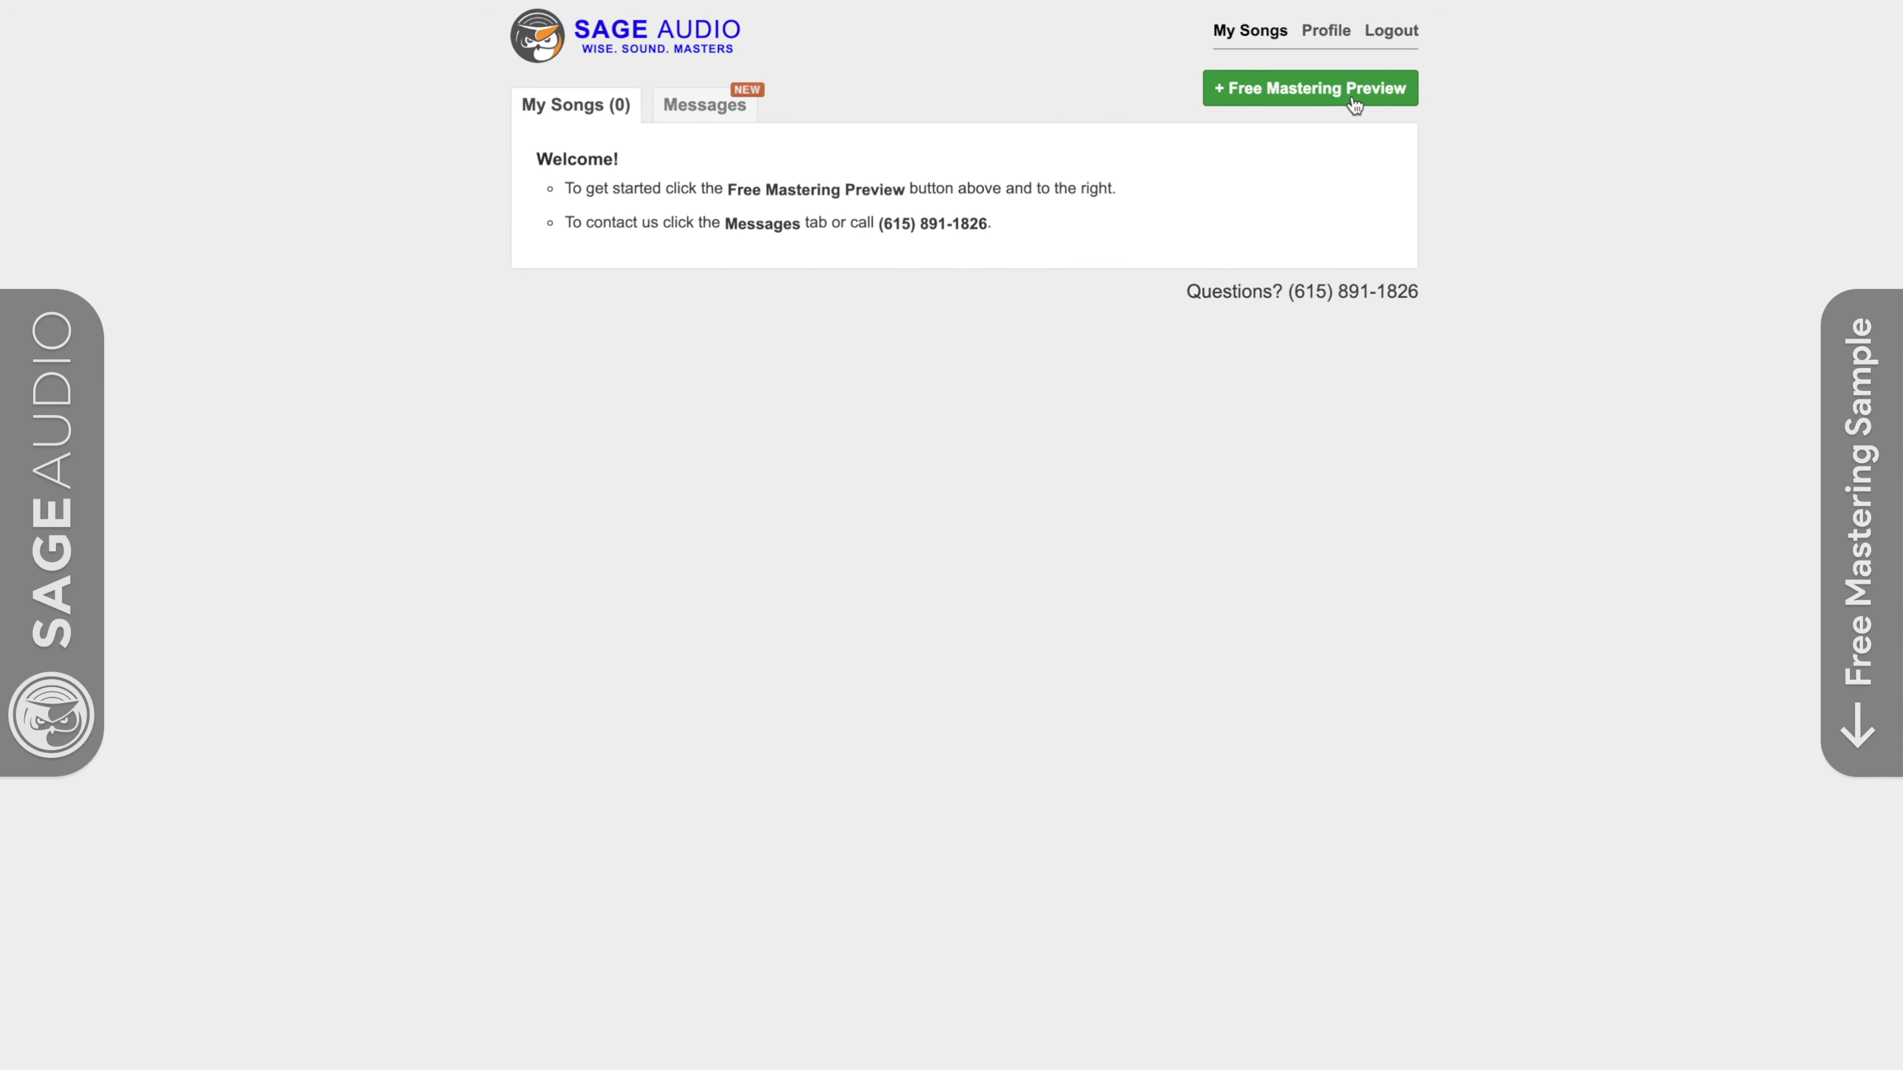
- Start a free mastering preview and enter "New Song Trai" as the song name
click(1354, 106)
click(810, 173)
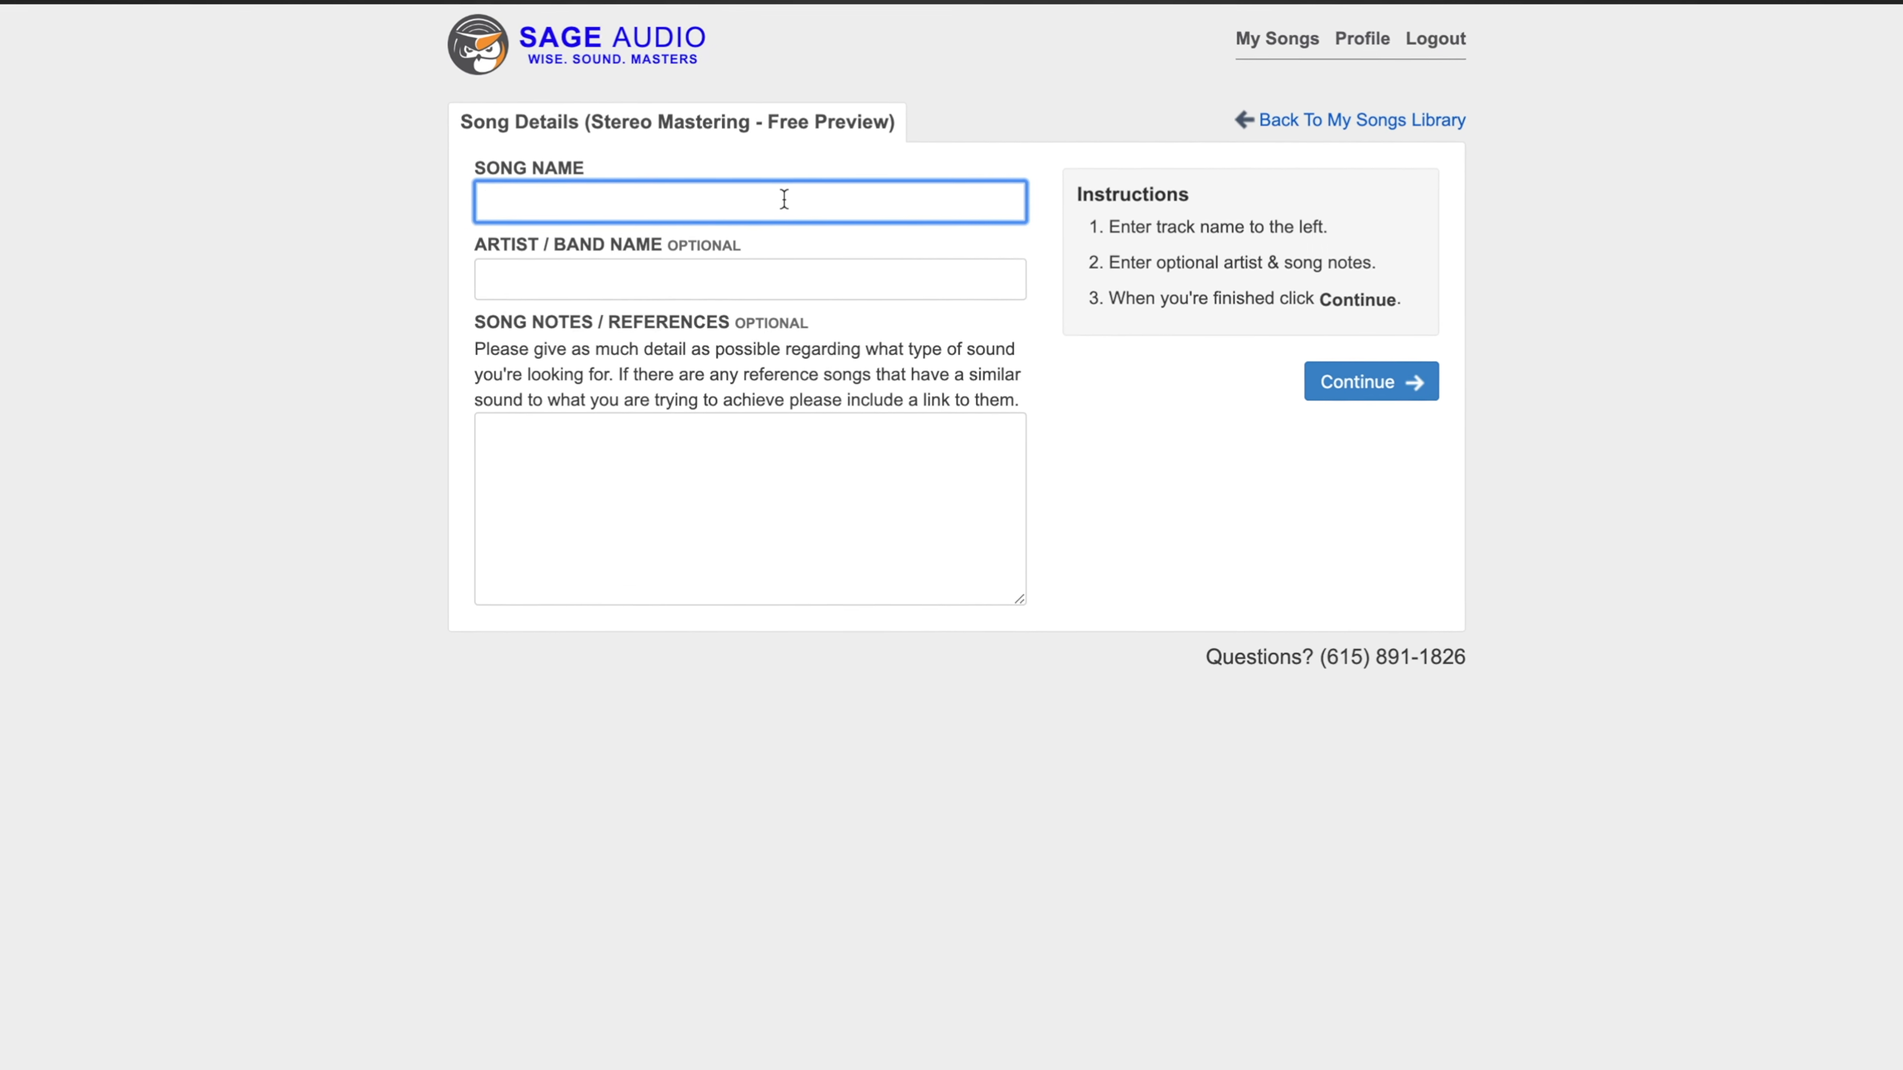
text(New Song )
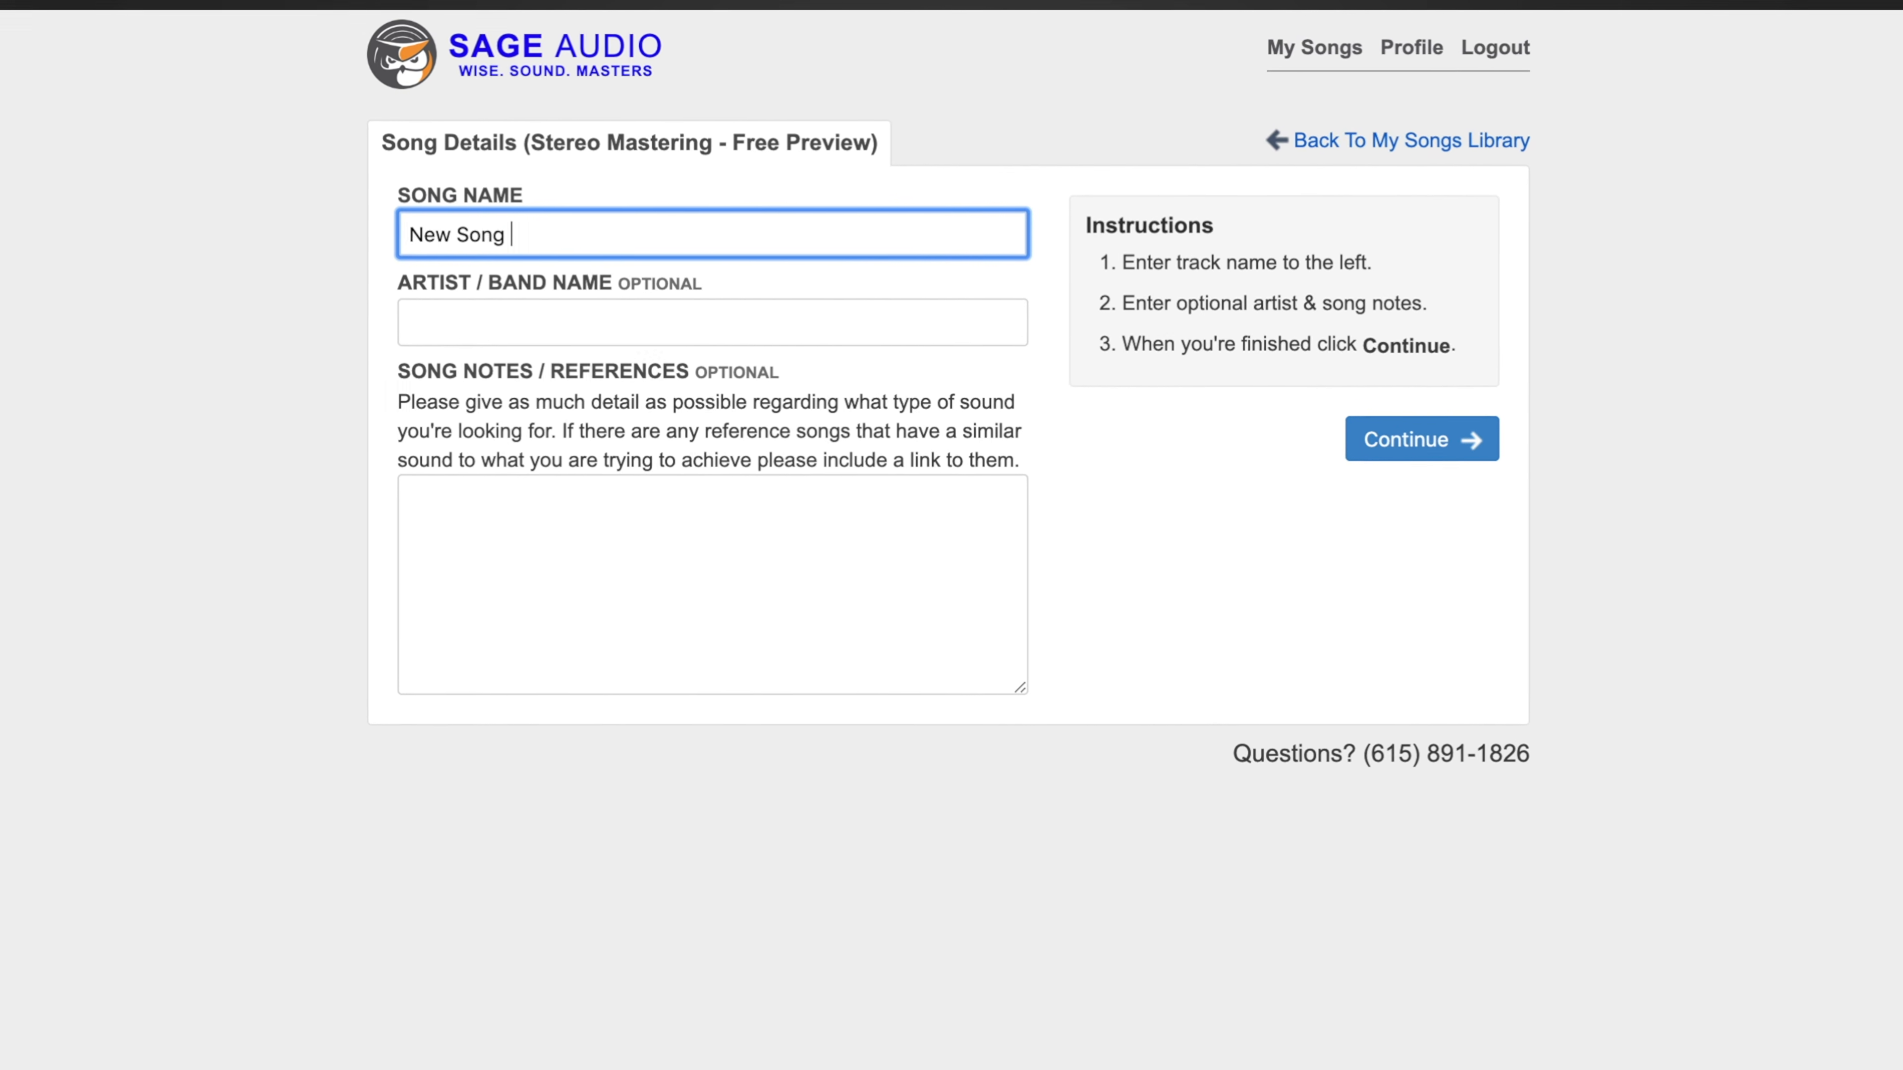
text(Trai)
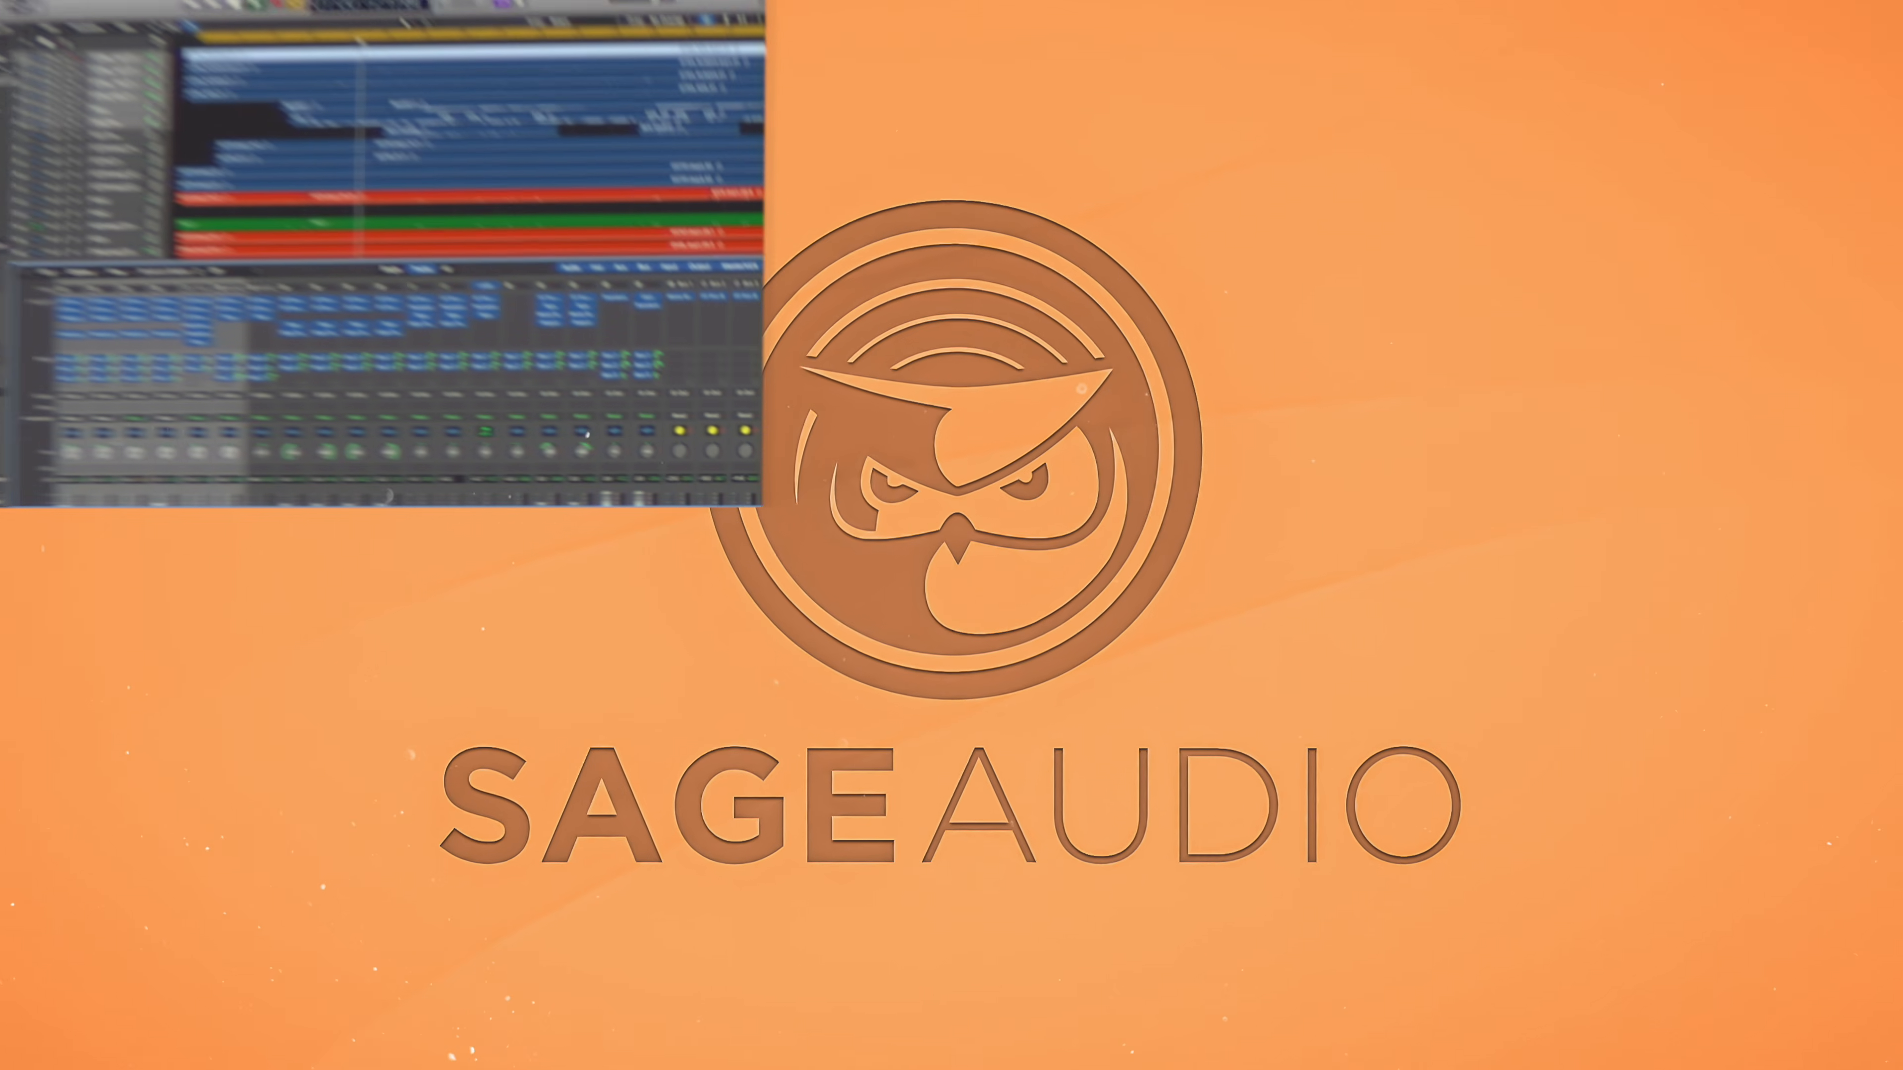
click(168, 422)
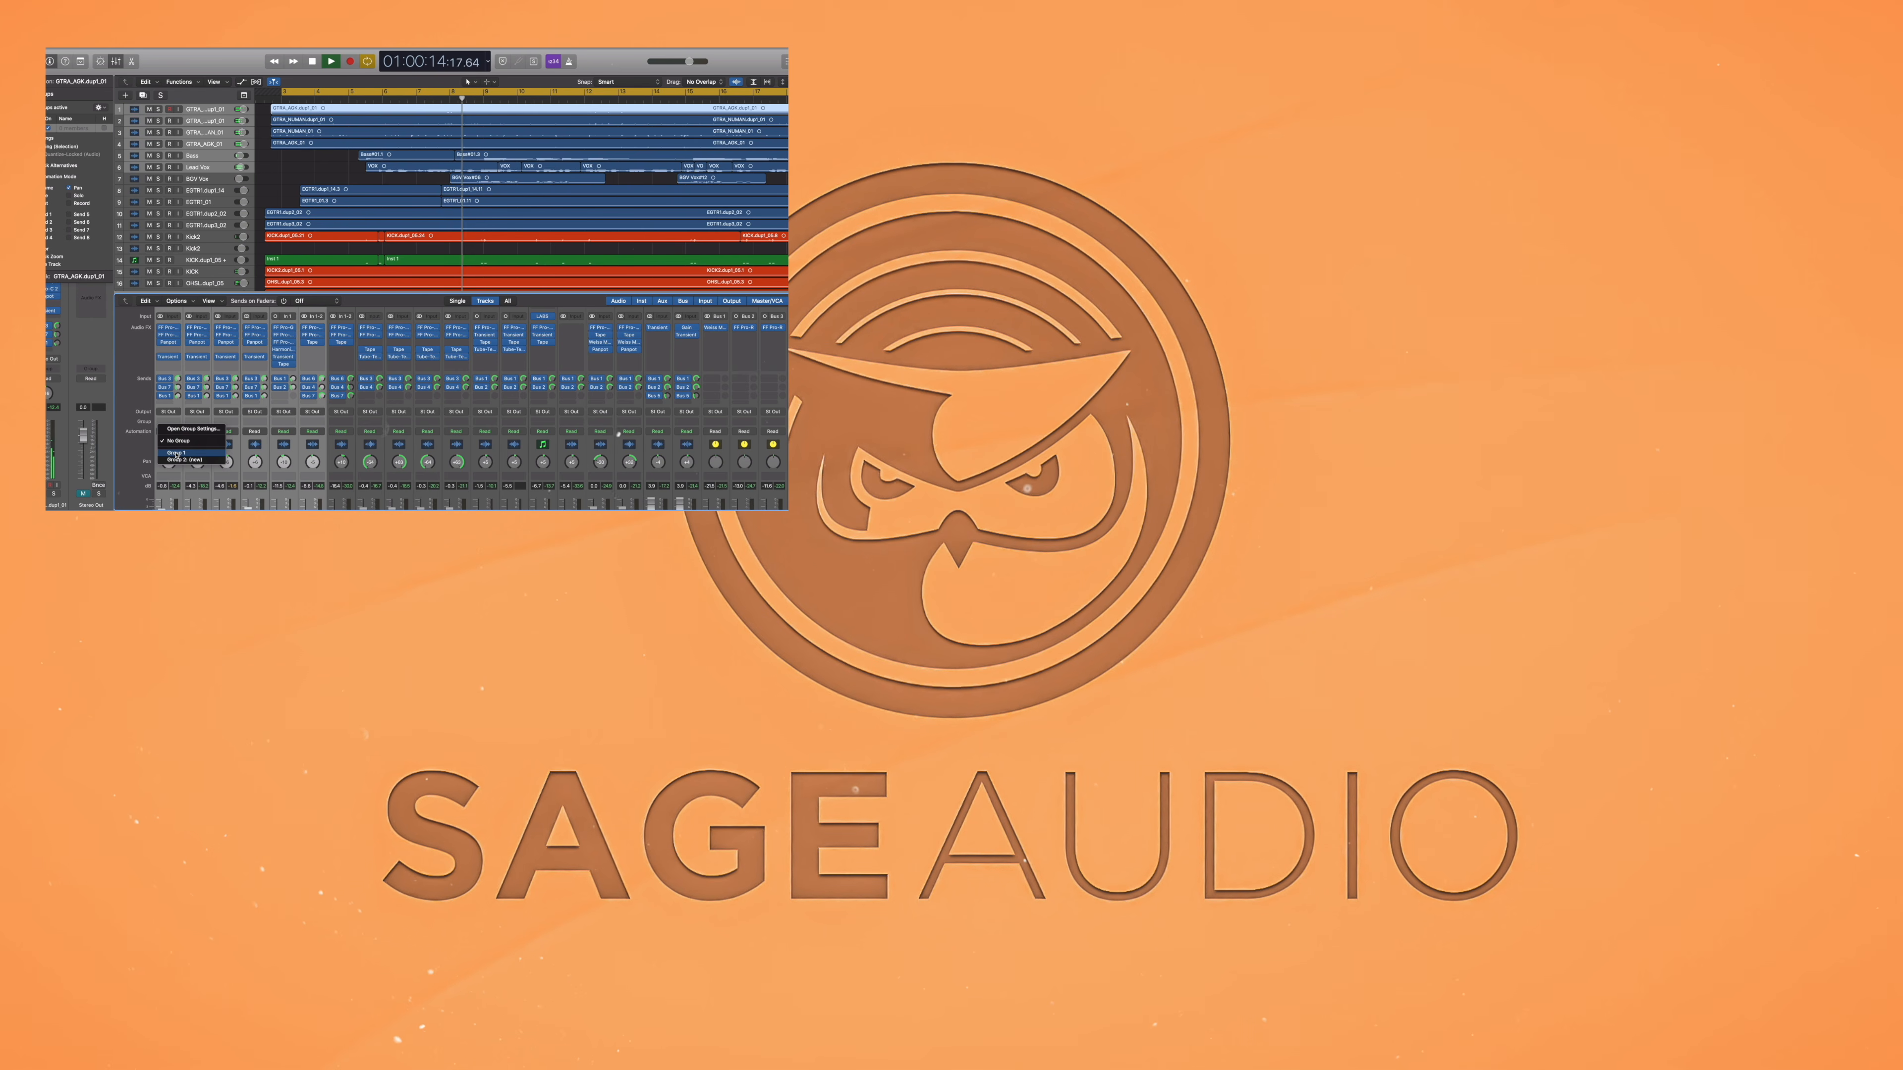